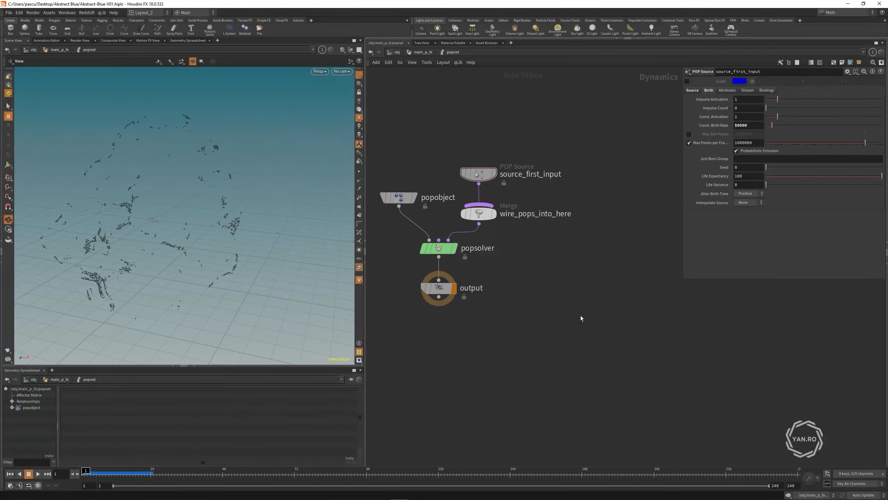
Step: Add a POP Attract node and wire it into the wire_pops_into_here merge
type("pop")
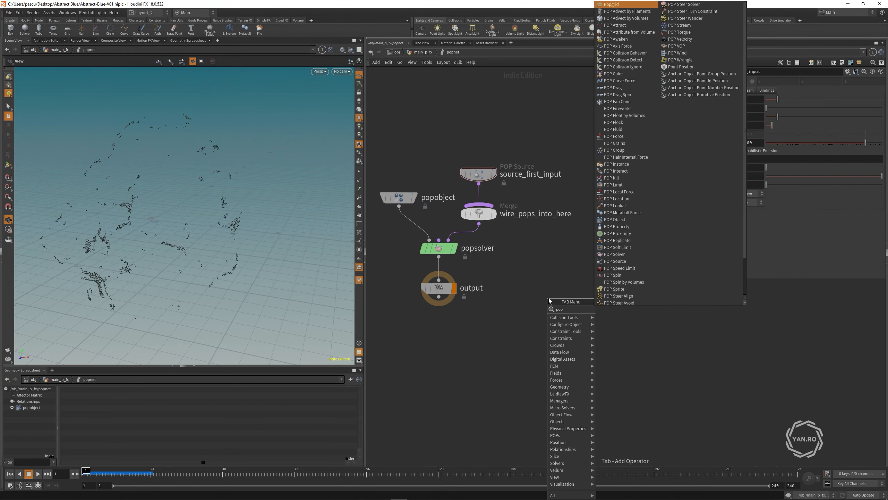
key("BackSpace")
key("BackSpace")
key("BackSpace")
type("popat")
key("Return")
left_click(591, 174)
left_click_drag(592, 183, 492, 209)
left_click(492, 209)
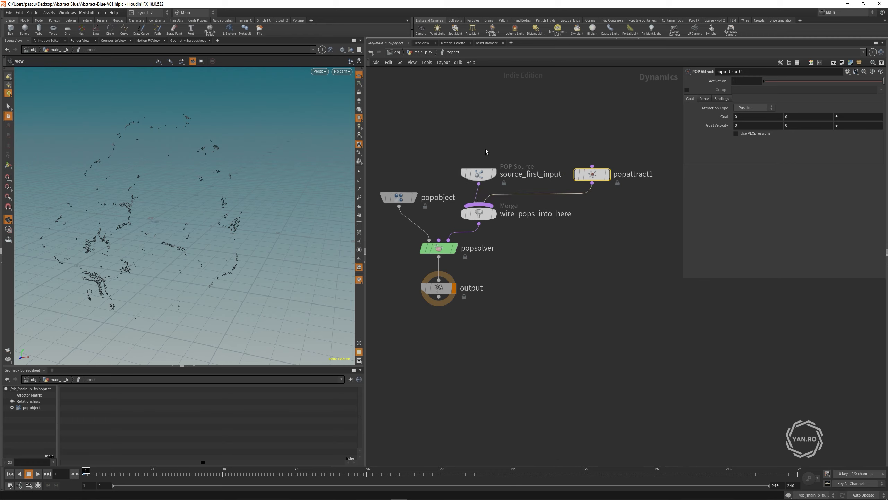
middle_click_drag(612, 175, 563, 178)
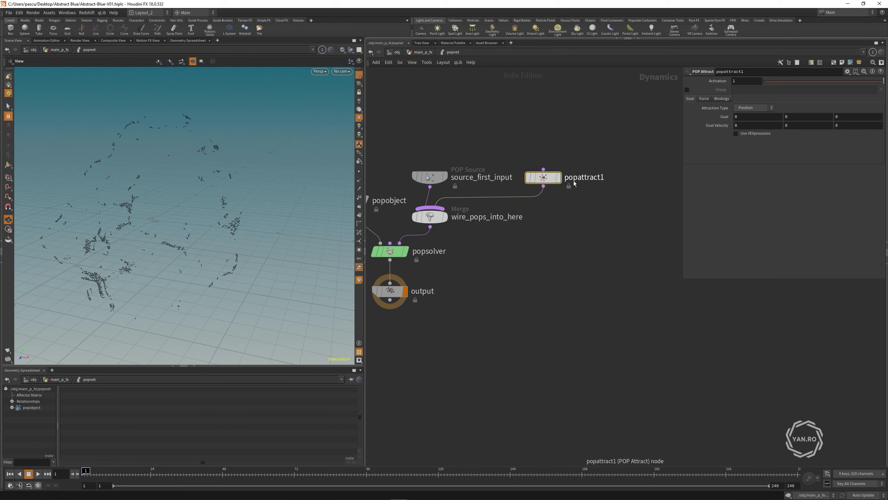
Step: Set the POP Attract force scale to 4, preview the simulation and return to frame 1
left_click_drag(587, 135, 535, 204)
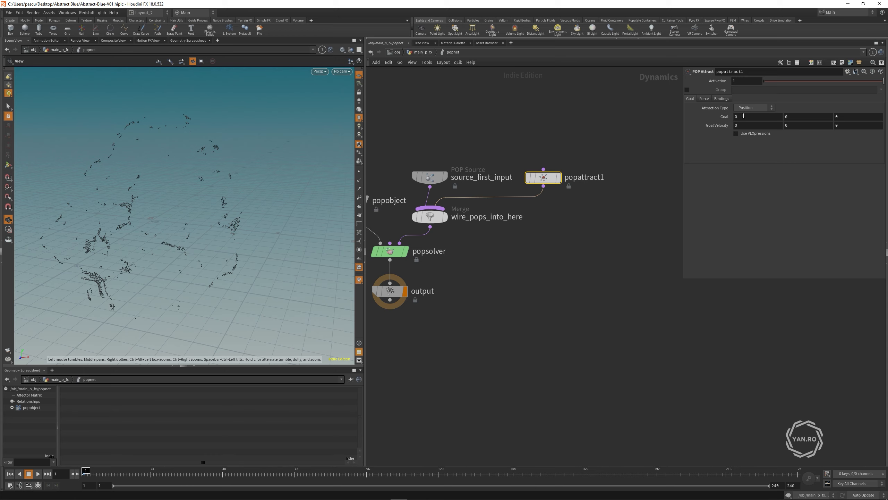
left_click_drag(287, 212, 173, 218)
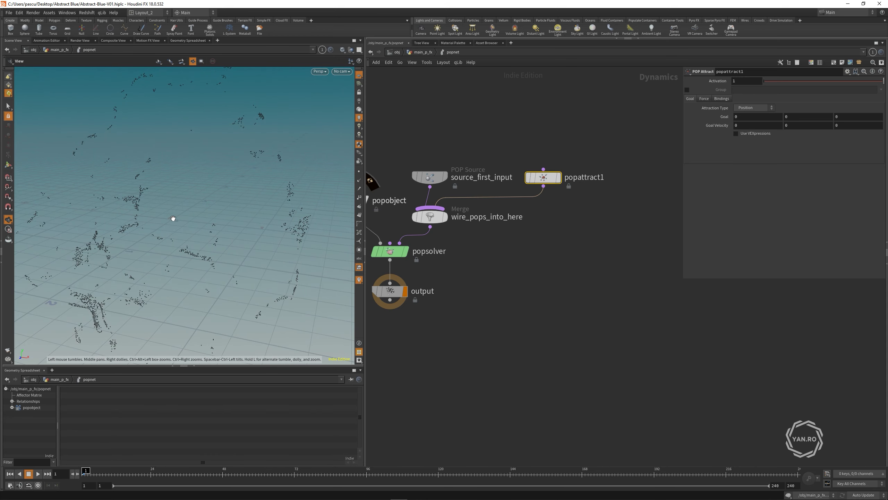
left_click(704, 99)
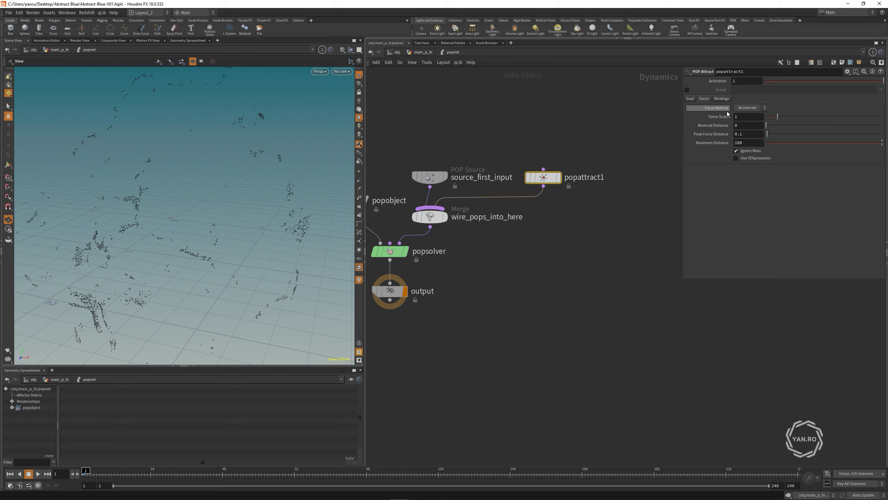
type("4")
left_click(561, 115)
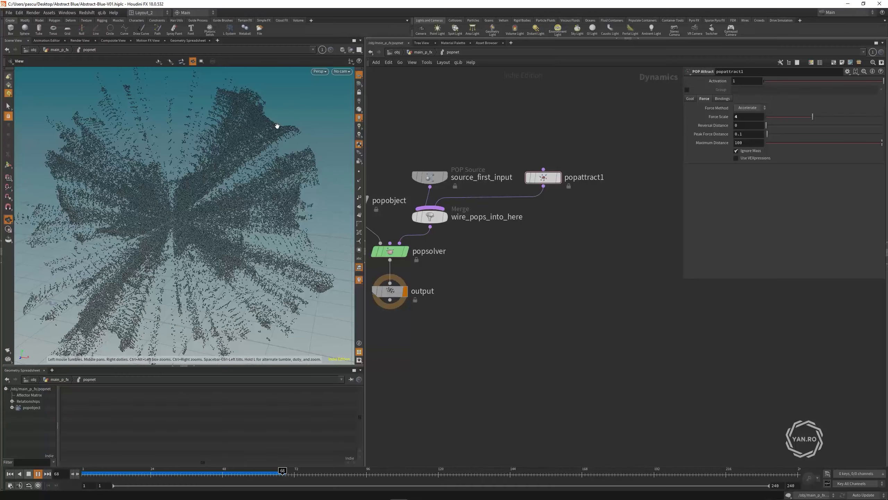
left_click_drag(148, 475, 102, 471)
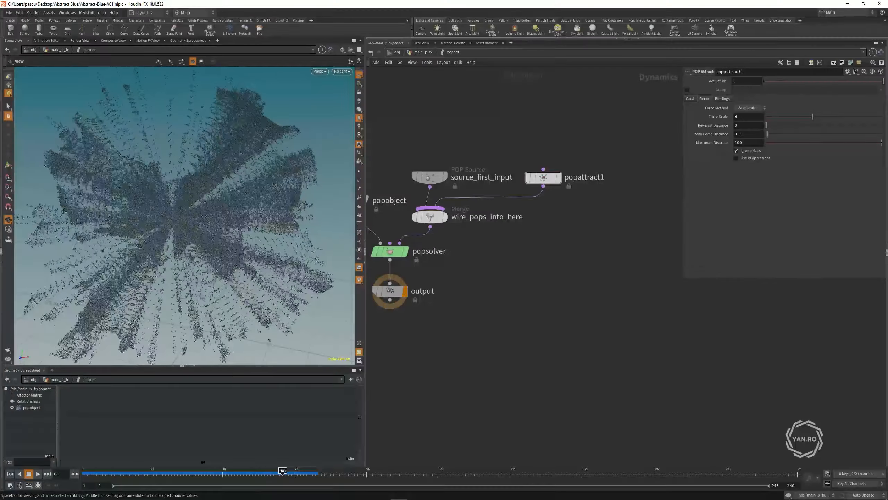
left_click_drag(161, 468, 84, 470)
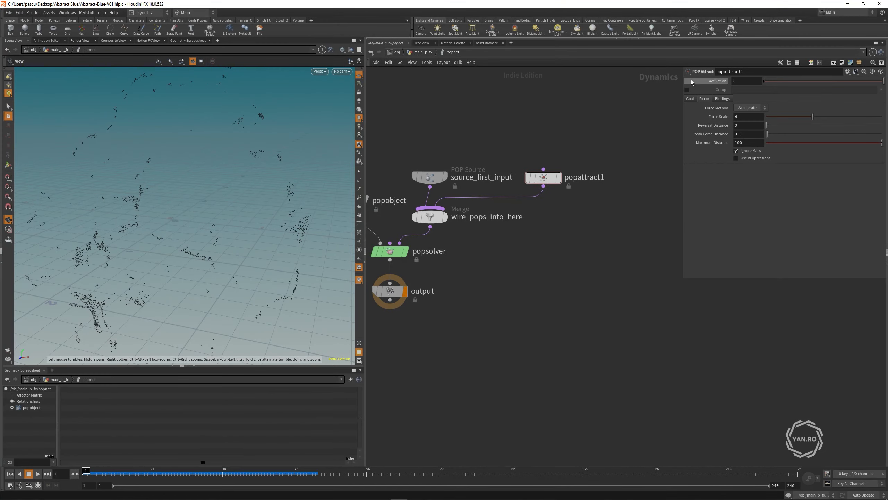
Step: Set the attraction goal's Y value to 0.5 and link the goal velocity's Y to it with a relative reference
left_click(692, 99)
mouse_move(158, 237)
left_mouse_down()
mouse_move(232, 236)
mouse_move(132, 234)
mouse_move(162, 228)
left_mouse_up()
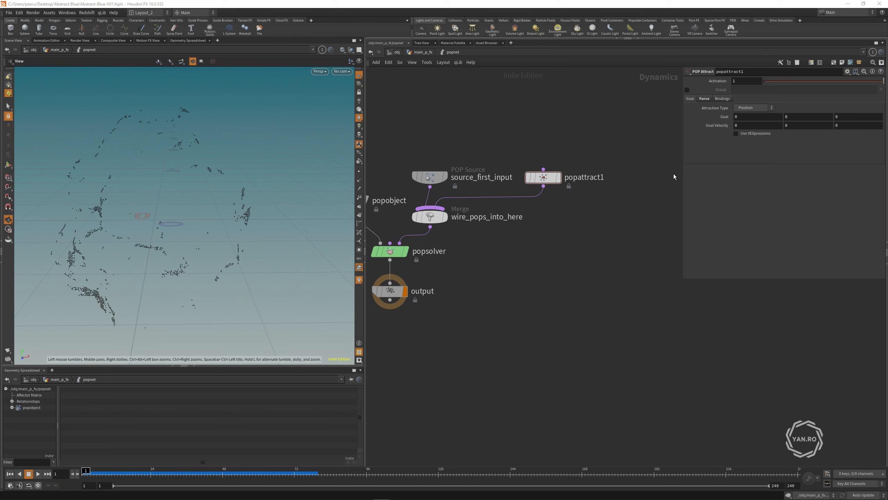
right_click(793, 118)
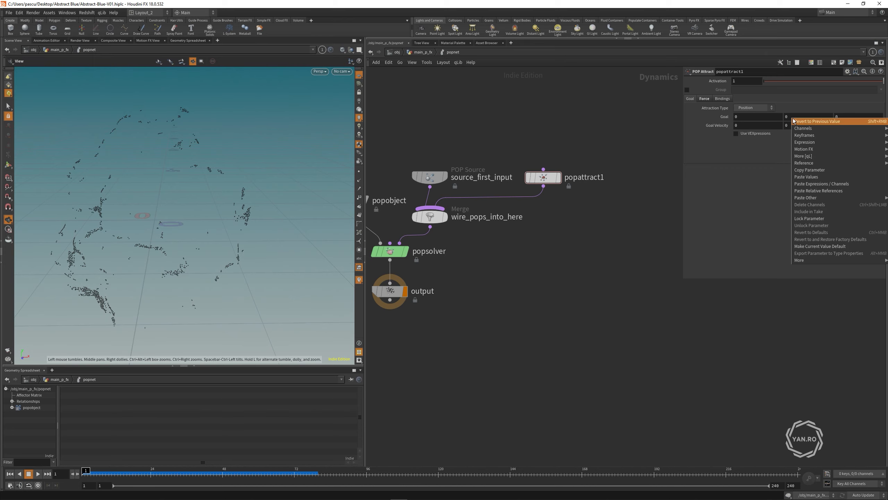
left_click(812, 168)
right_click(795, 128)
left_click(826, 198)
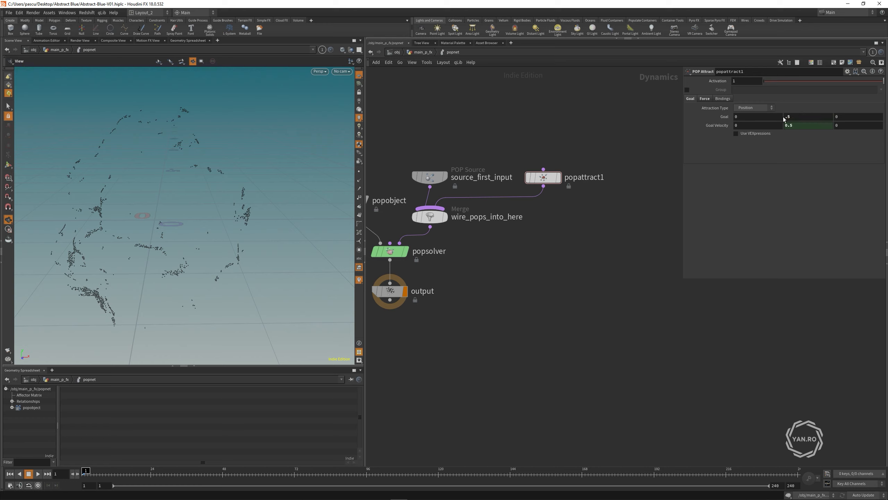
Step: Show the attraction goal's handle in the viewport, try moving the goal and undo the move
left_click(8, 165)
left_click(544, 177)
left_click_drag(168, 208, 143, 186, "alt")
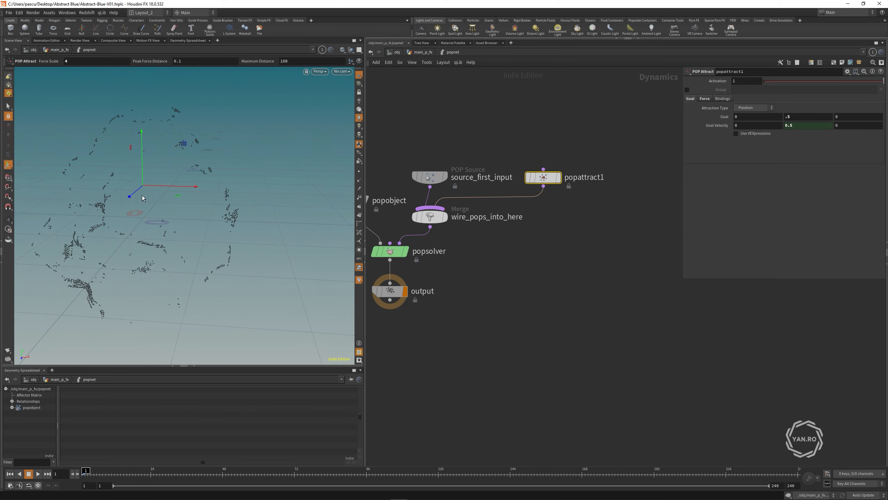
left_click_drag(143, 156, 161, 150)
key("ctrl+z")
key("Escape")
key("Return")
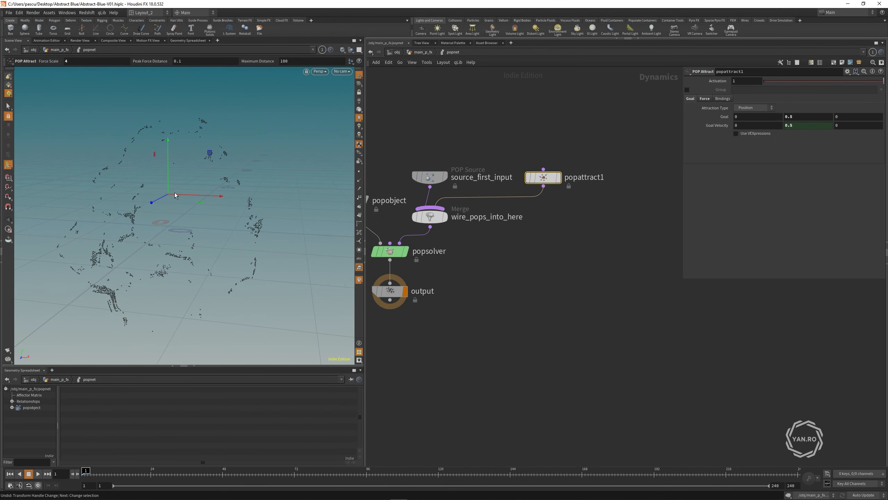
Step: Play the simulation with the raised attraction goal to about frame 27, inspect the particles and return to frame 1
key("Up")
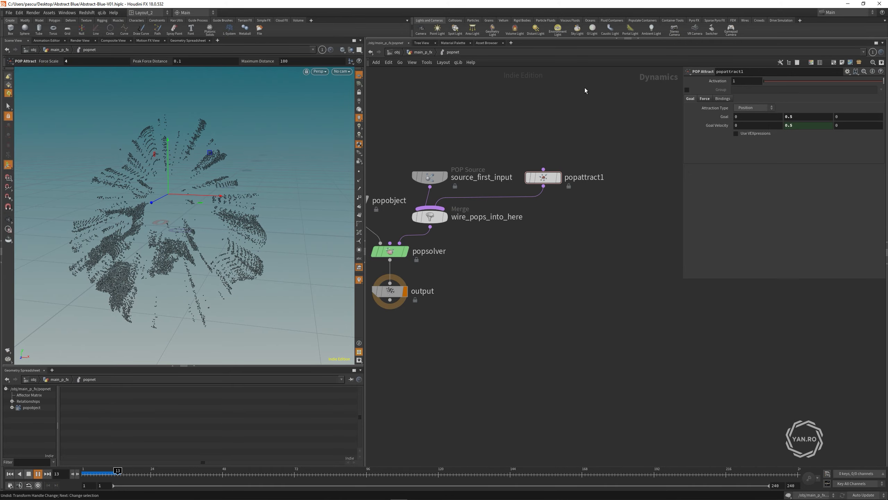
key("Up")
left_click_drag(209, 182, 172, 175, "alt")
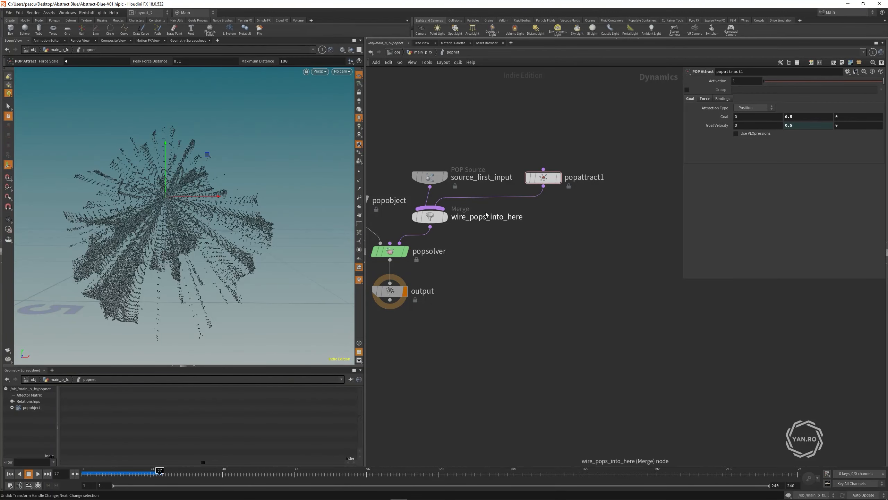
key("ctrl+Up")
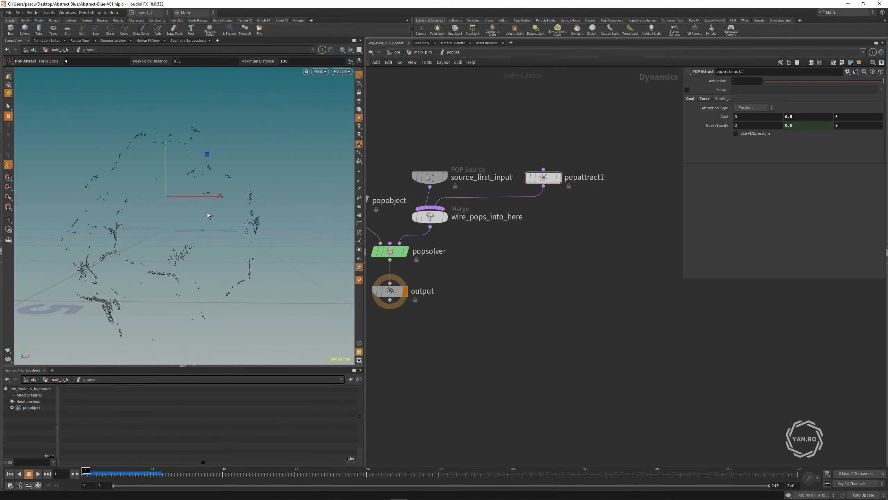
Step: Add a POP Wind node beside popattract1 and wire it into the wire_pops_into_here merge
key("Tab")
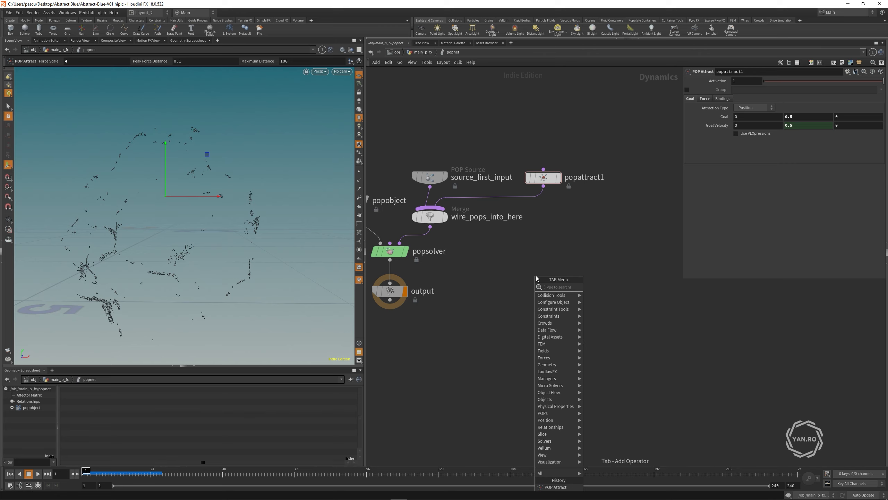
type("wind")
key("Return")
left_click(545, 218)
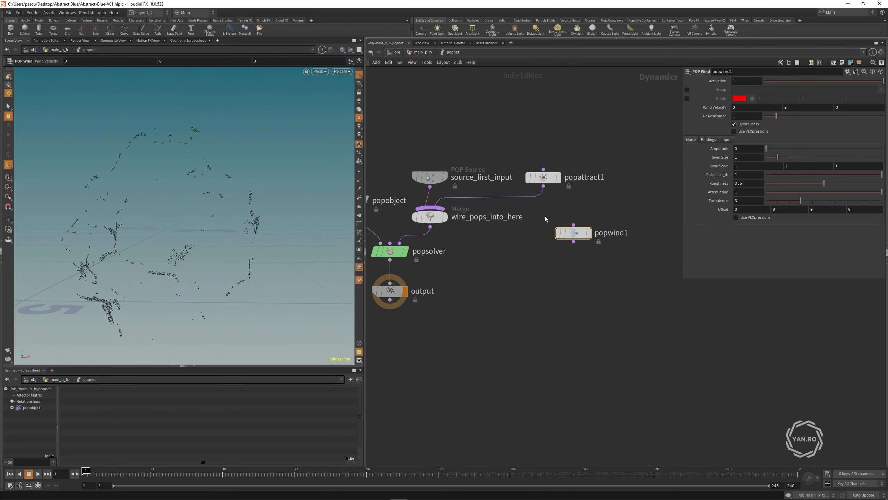
left_click_drag(575, 239, 433, 215)
scroll(617, 232, "down", 1)
middle_click_drag(617, 233, 544, 227)
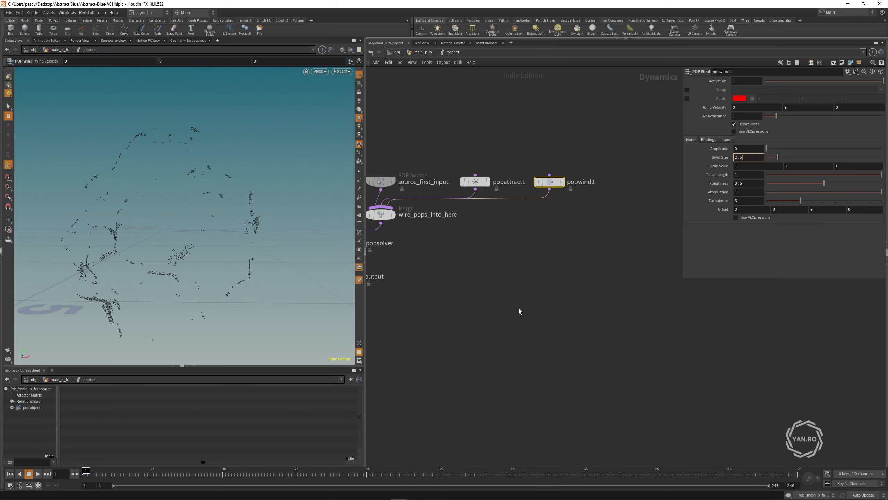
Step: Set the wind noise to amplitude 1 and swirl size 2.5, and turn on the wind's viewport guide
left_click(686, 98)
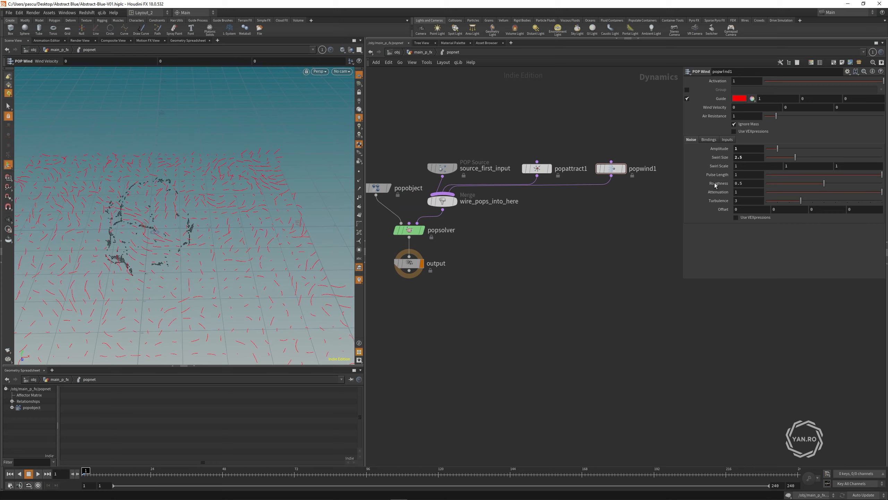
key("Escape")
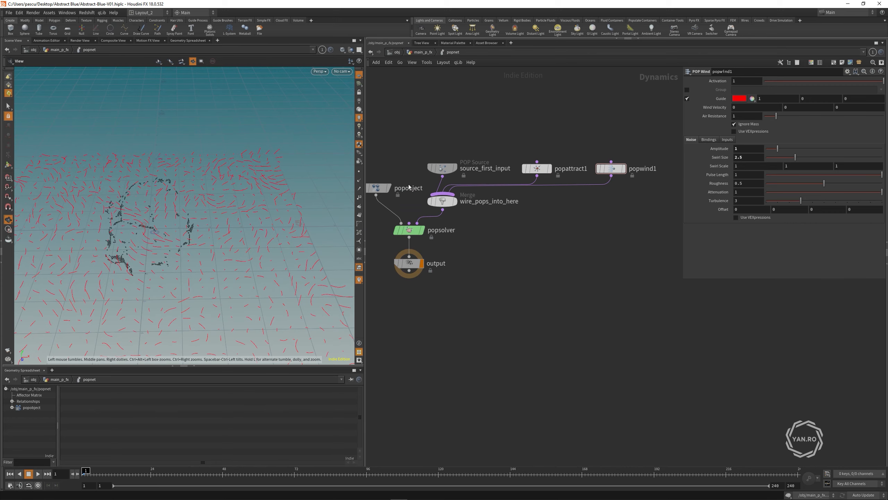
left_click_drag(204, 247, 165, 242)
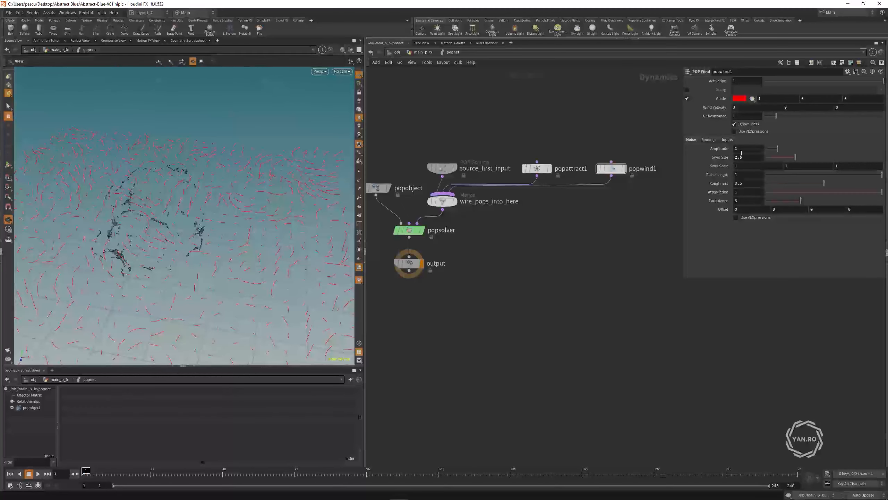
Step: Try a wind swirl size of 1 and examine the guide lines around the particles
double_click(739, 157)
type("1")
key("Return")
key("Escape")
left_click_drag(222, 238, 259, 250)
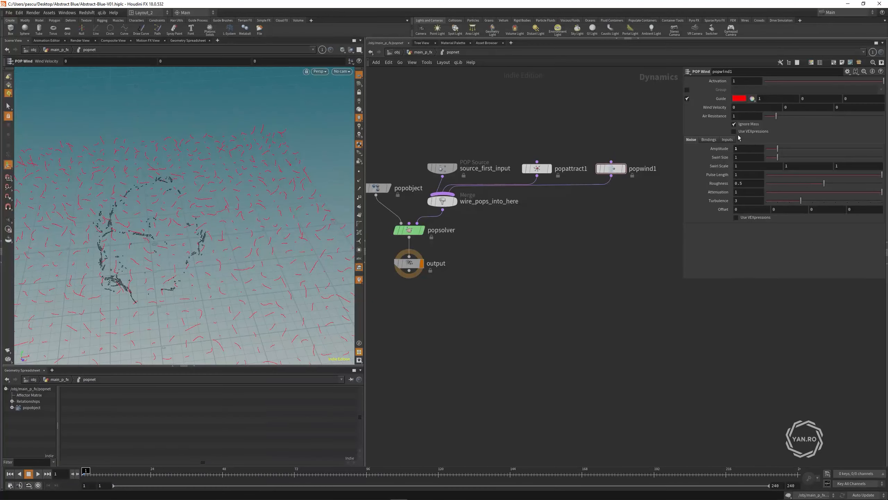
Step: Set the wind noise's amplitude to 1.9 and its swirl size to 2.5
key("Return")
type("1.9")
key("Return")
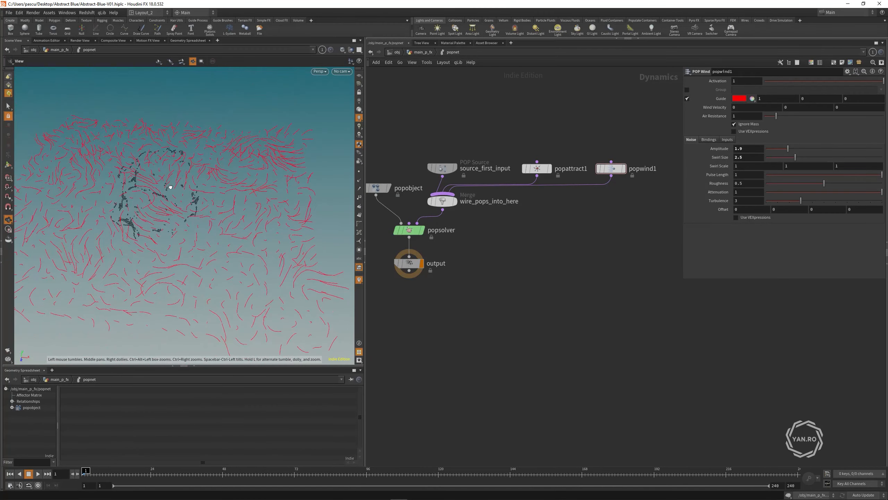
Step: Turn off the wind guide and play the simulation to about frame 70
left_click(687, 99)
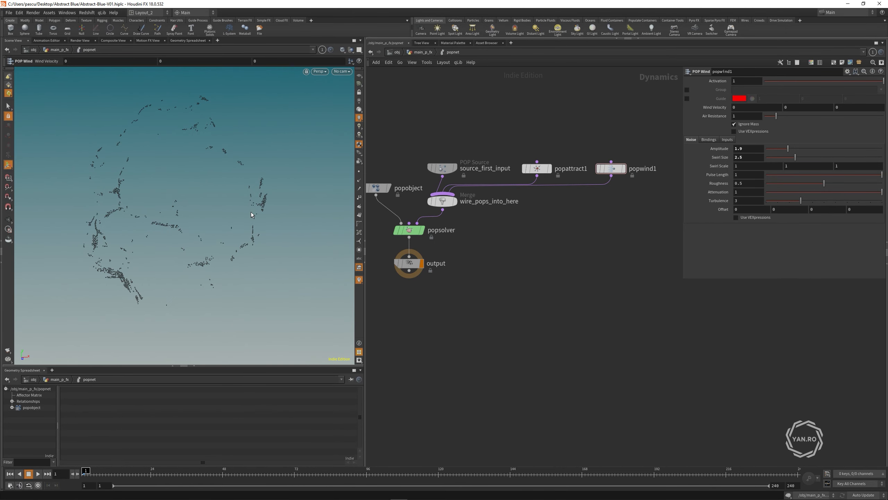
key("Up")
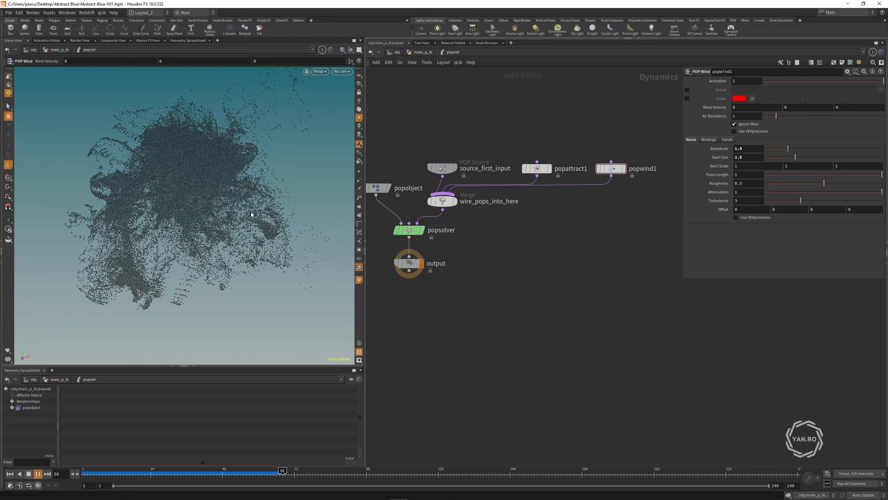
key("Up")
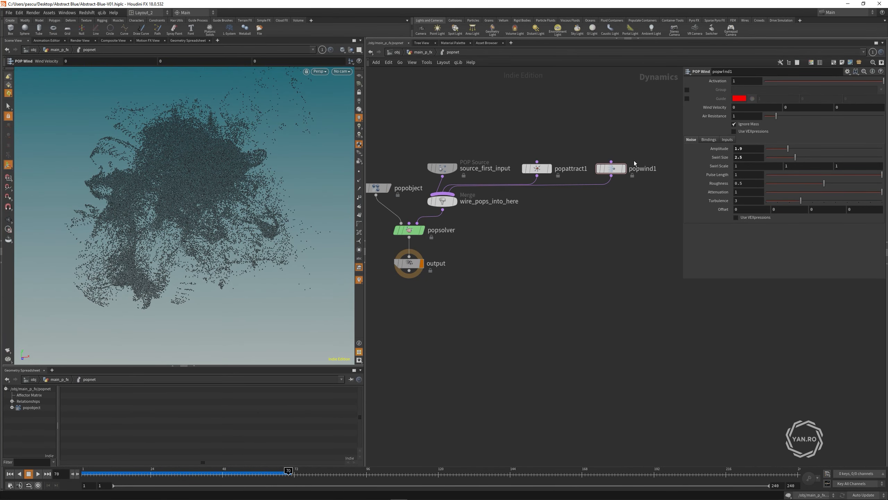
Step: Center the merge node beneath popattract1 in the network and return the timeline to frame 1
scroll(584, 226, "down", 3)
scroll(503, 221, "up", 4)
left_click_drag(506, 203, 619, 207)
key("h")
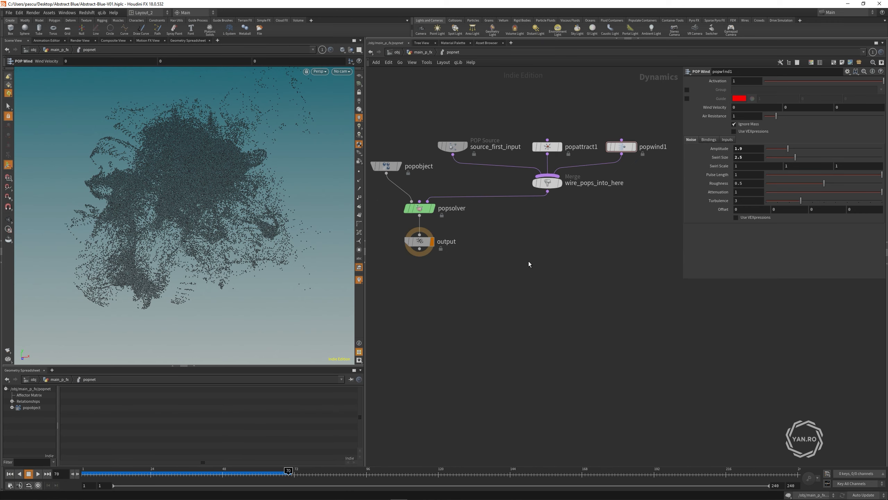
left_click_drag(158, 472, 86, 470)
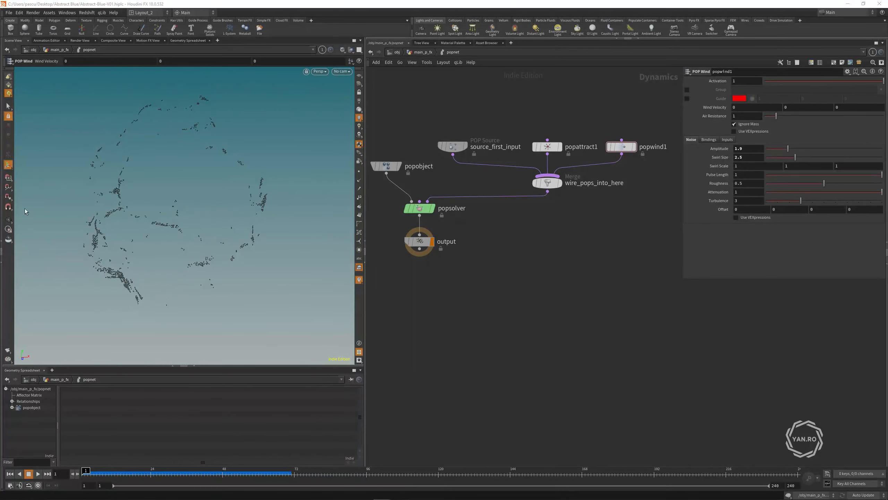
Step: Add a POP Drag node wired into the wire_pops_into_here merge and set its air resistance to 3
key("Tab")
type("popdrag")
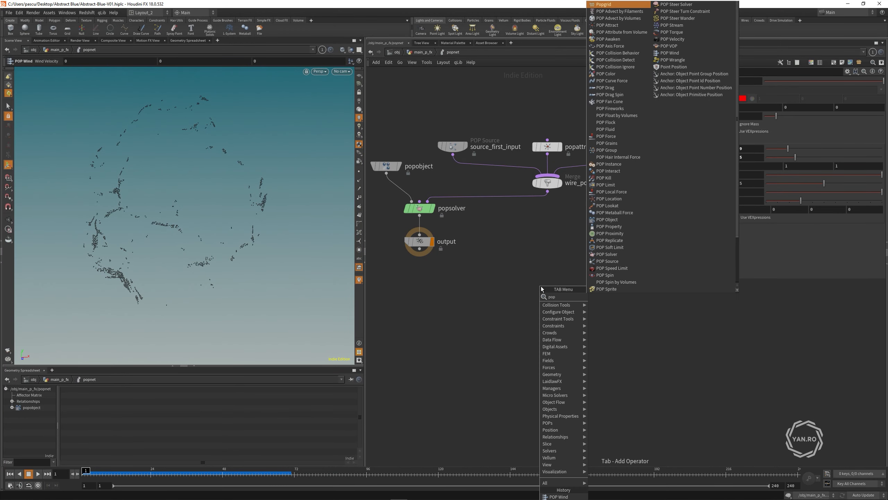
key("Return")
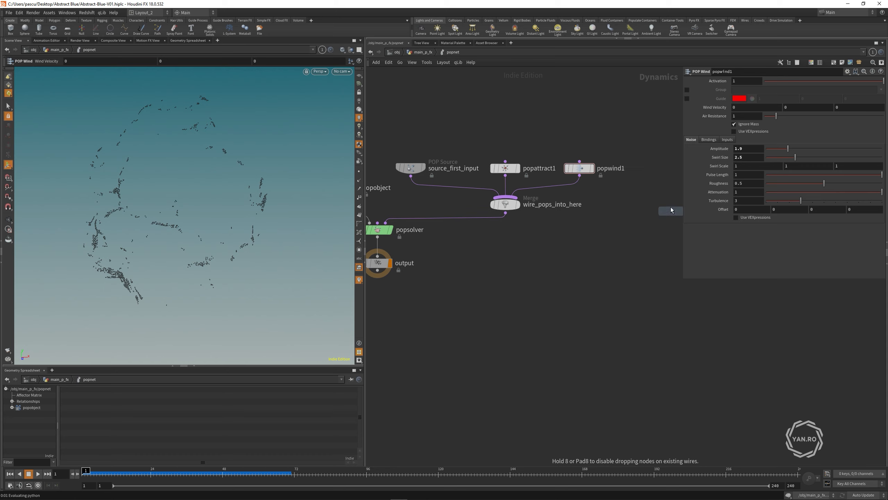
left_click_drag(651, 168, 507, 197)
scroll(509, 196, "down", 2)
left_click_drag(606, 167, 610, 175)
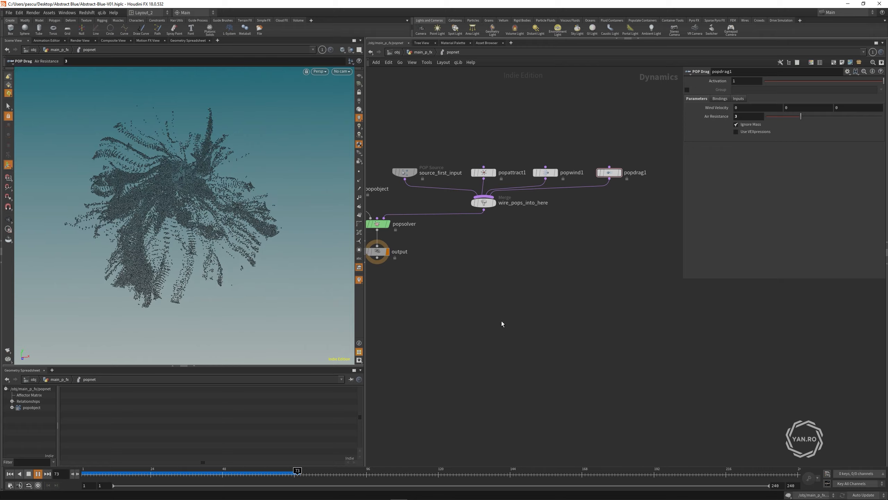
Step: Stop playback, scrub back to frame 60 and examine the dragged particles from different angles
key("Up")
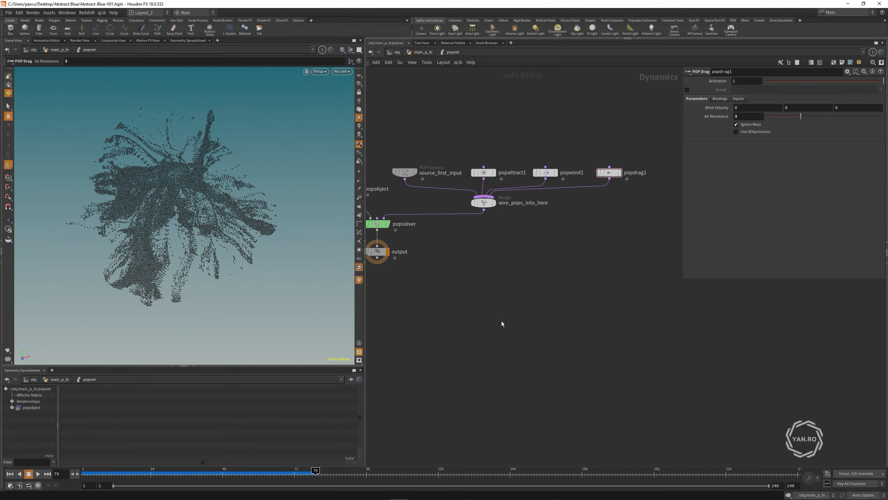
left_click_drag(317, 472, 276, 473)
right_click_drag(228, 208, 206, 232, "alt")
left_click_drag(206, 232, 212, 263, "alt")
left_click_drag(276, 470, 258, 472)
right_click_drag(228, 190, 233, 161, "alt")
left_click_drag(233, 161, 225, 188, "alt")
key("h")
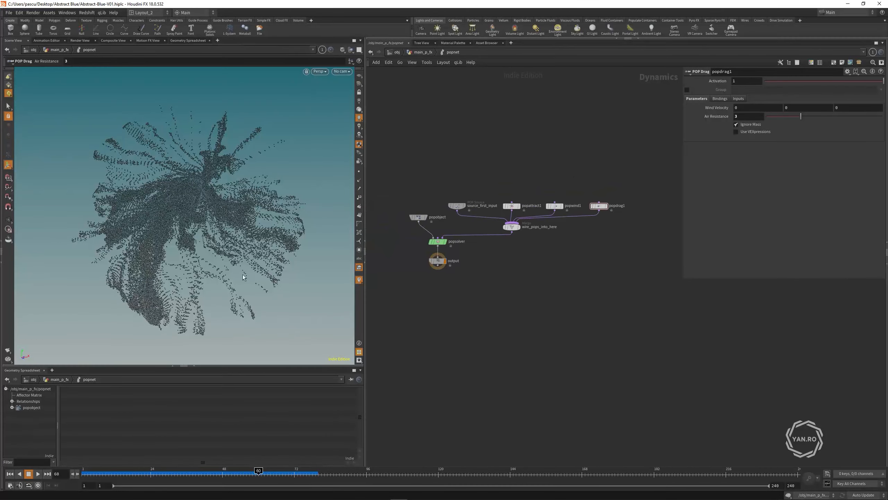
Step: Scrub back to frame 34 and examine the particle trails up close and from different angles
middle_click_drag(184, 317, 116, 285, "alt")
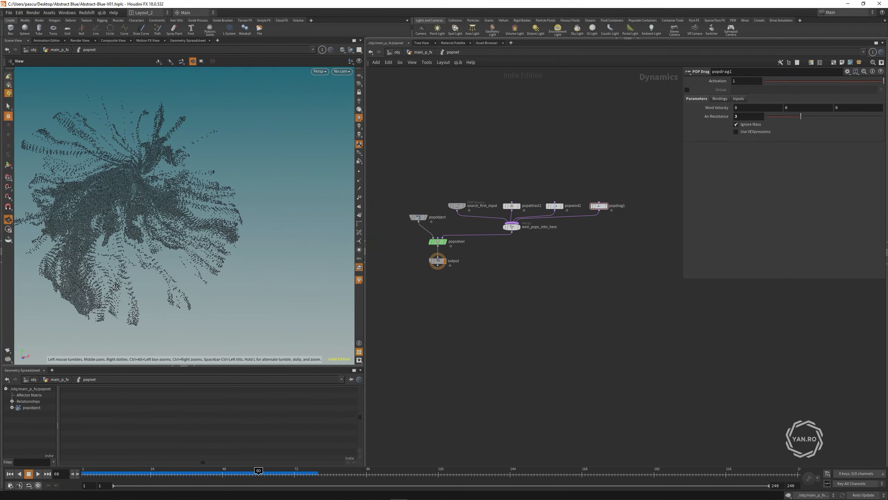
right_click_drag(130, 312, 206, 304, "alt")
left_click_drag(118, 474, 180, 472)
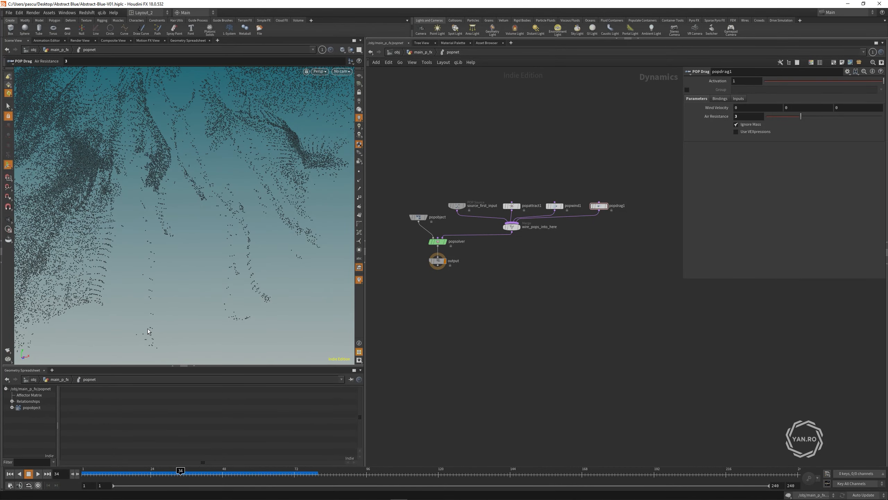
scroll(154, 331, "up", 5)
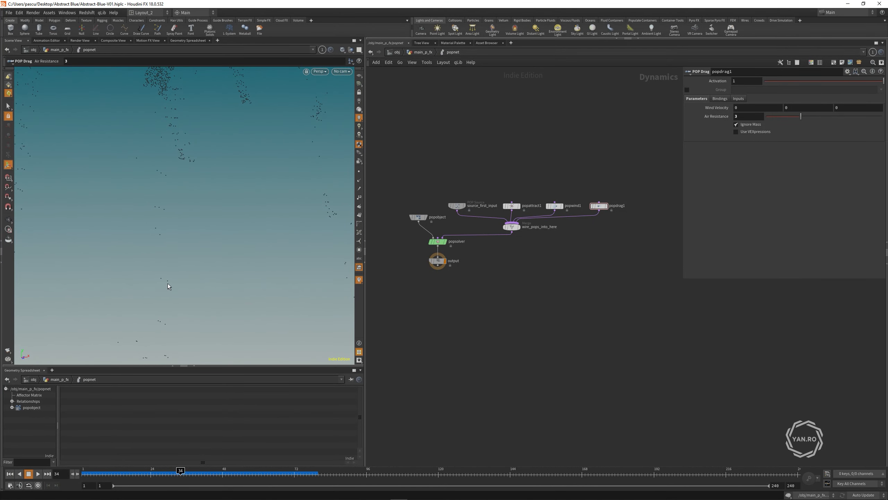
right_click_drag(164, 175, 153, 257, "alt")
left_click_drag(163, 238, 153, 276, "alt")
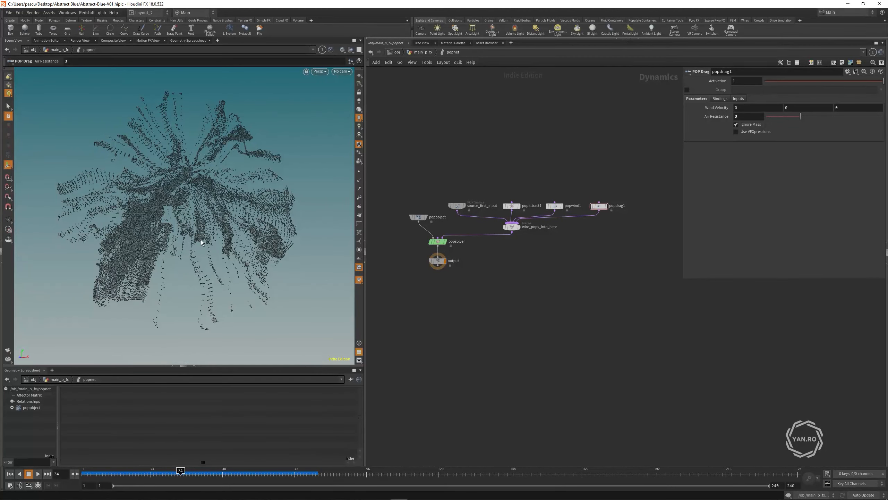
Step: Scrub through the cached frames to frame 27 and examine the stepping in the particle trails up close
left_click(90, 473)
left_click_drag(90, 474, 252, 486)
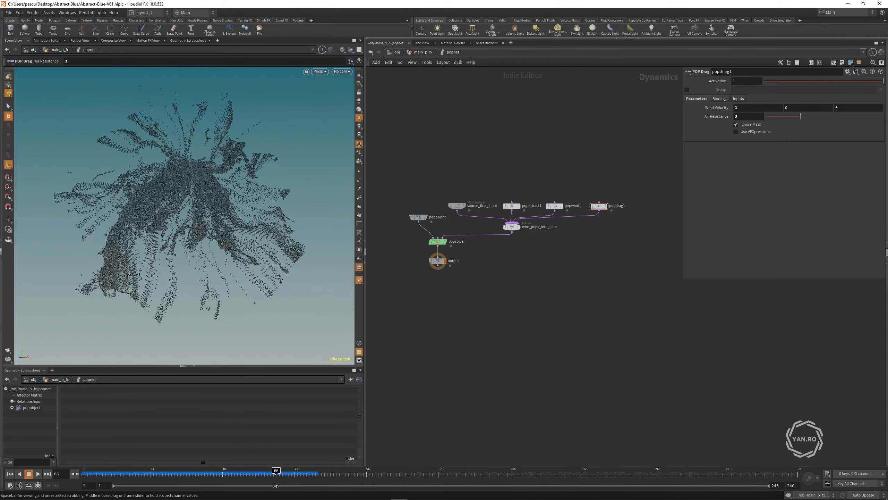
key("Right")
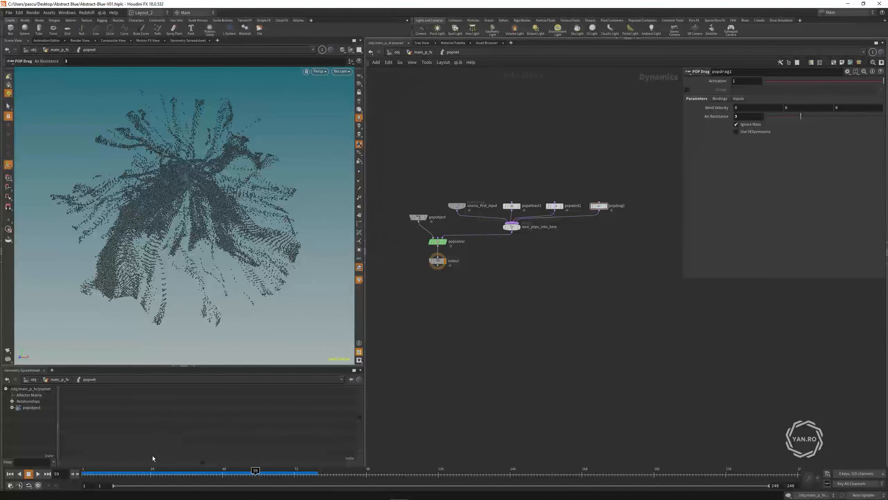
scroll(186, 290, "up", 5)
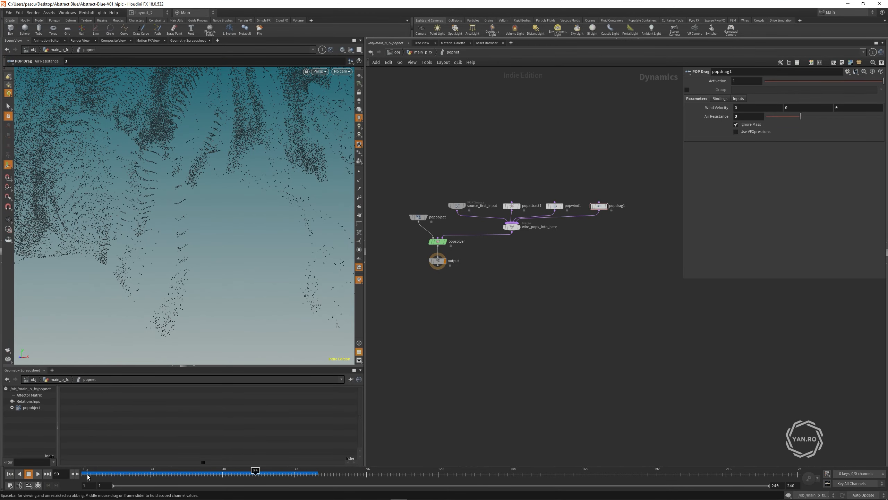
left_click_drag(84, 475, 160, 474)
Step: Go up to the main_p_fx level and set the popnet DOP Network's simulation substeps to 15
key("u")
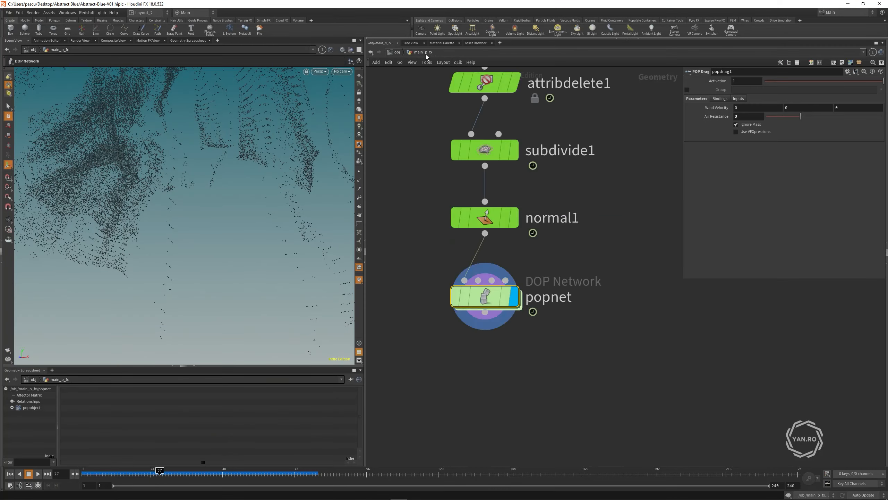
mouse_move(477, 296)
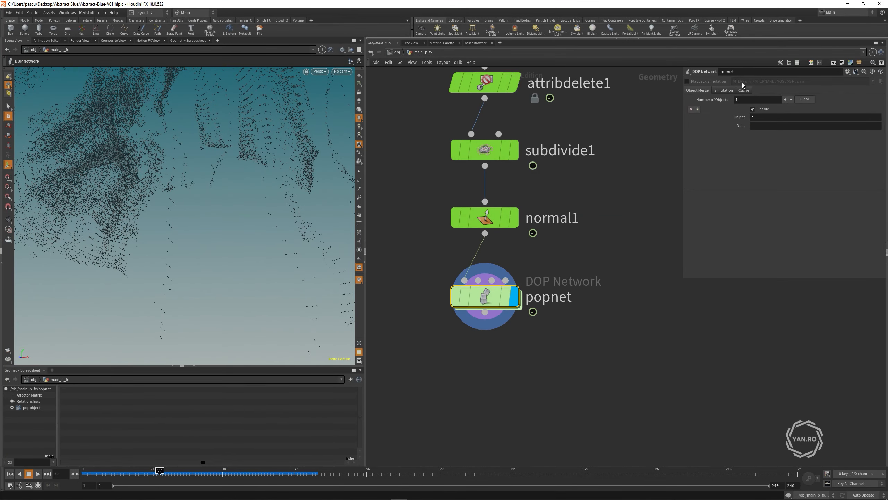
left_click(728, 92)
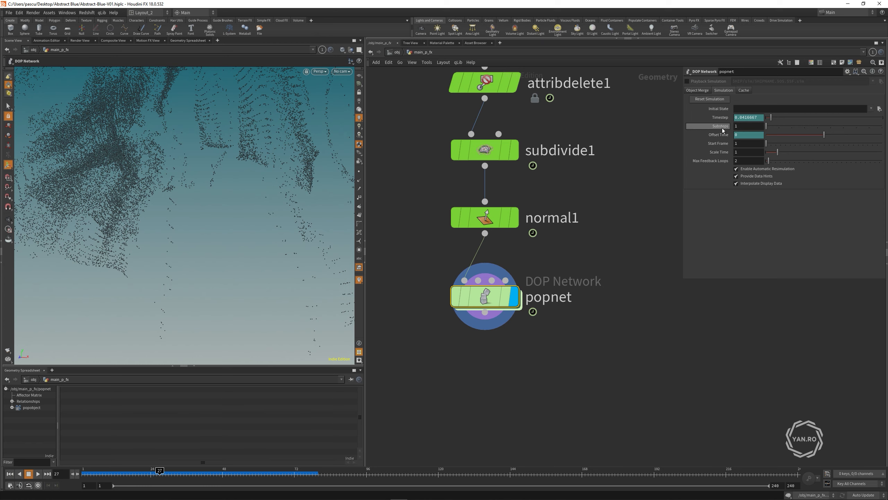
left_click(739, 125)
key("Return")
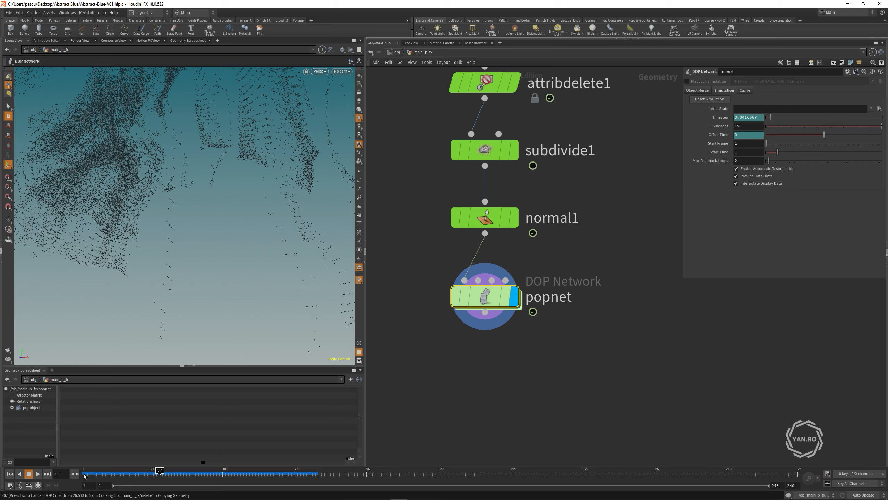
Step: Play the simulation from frame 1 to about frame 9, view the particles, then stop and return to frame 1
left_click(84, 474)
key("Escape")
key("Return")
left_click(38, 473)
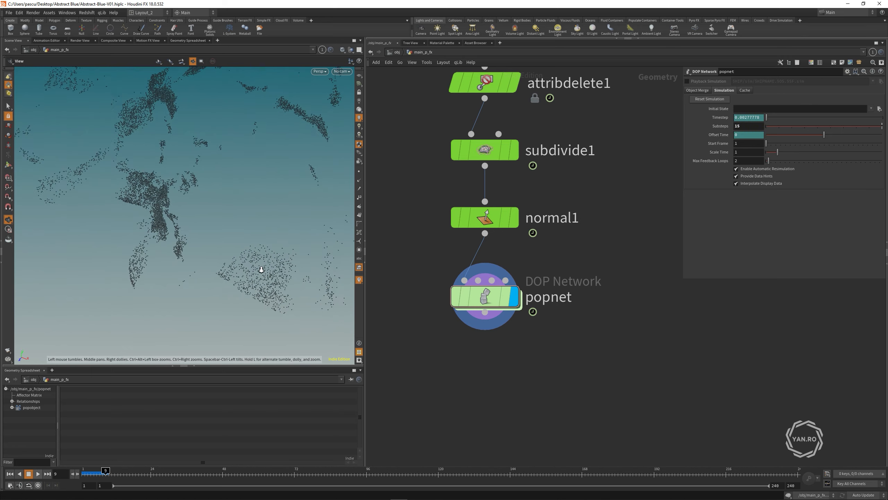
left_click_drag(262, 270, 138, 180)
key("Escape")
left_click_drag(106, 473, 72, 471)
key("Escape")
Step: Inside popnet, set the constant birth rate of source_first_input to 550000000
double_click(477, 295)
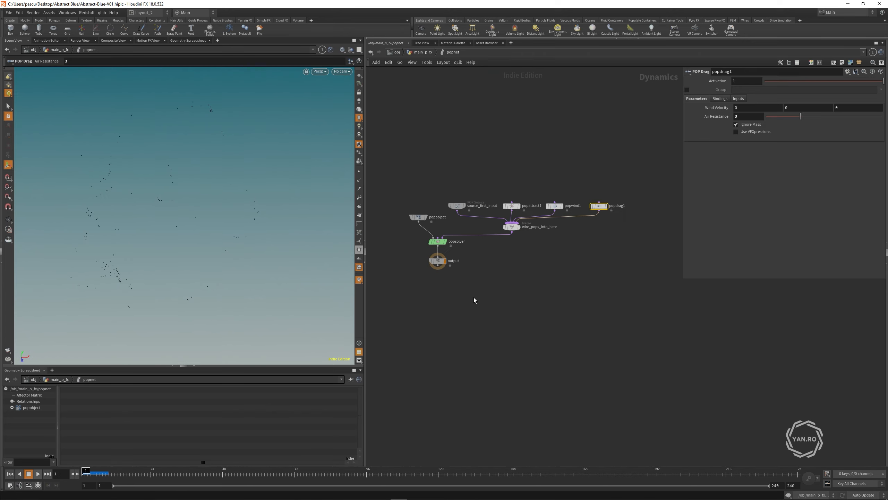
left_click(443, 233)
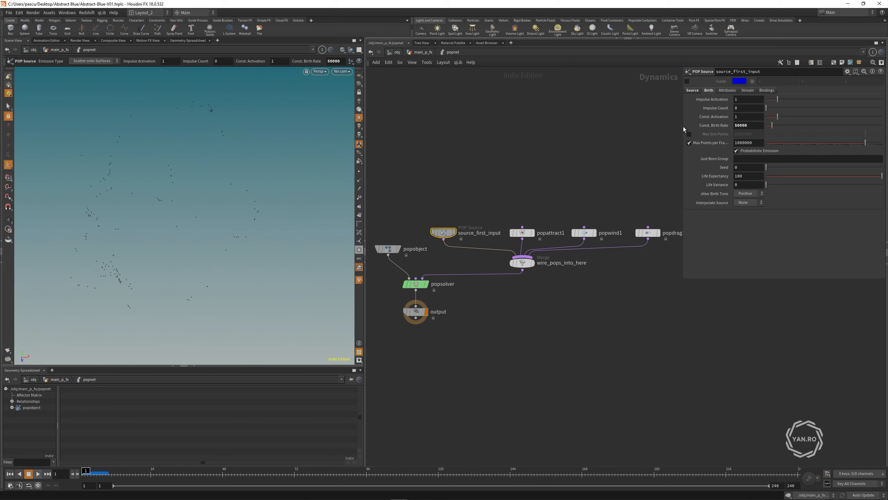
left_click_drag(683, 127, 627, 126)
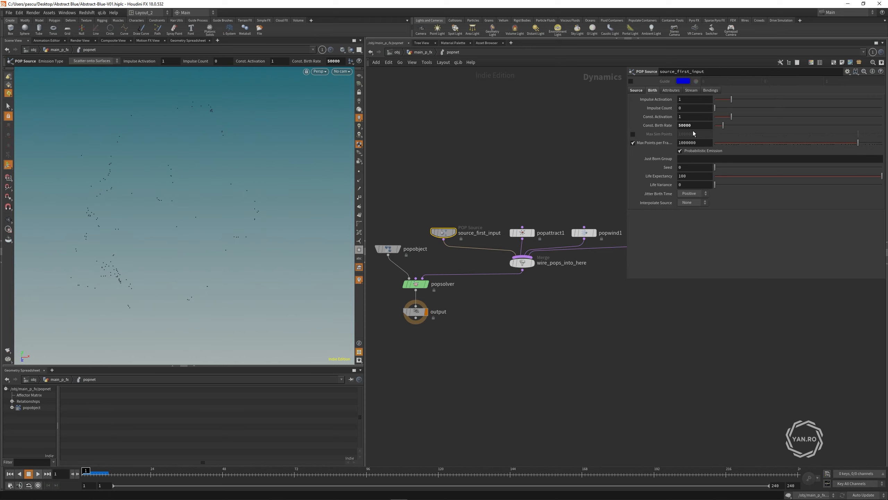
left_click(681, 125)
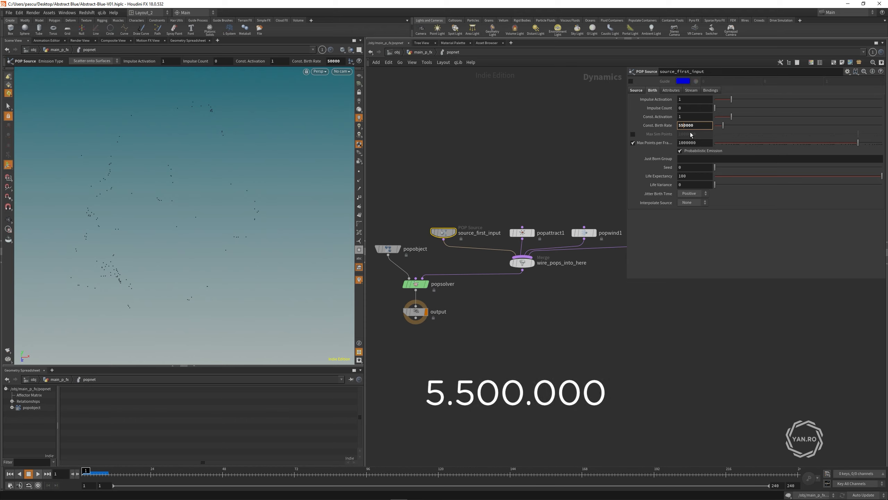
type("000")
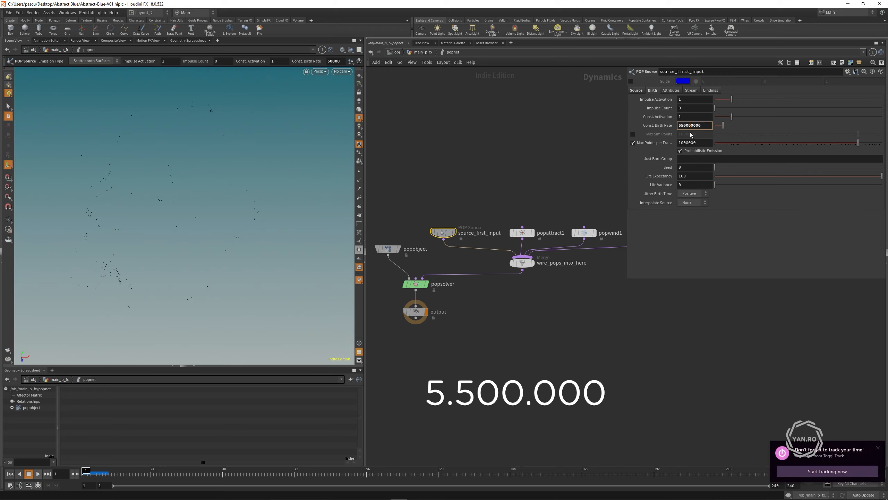
left_click(878, 448)
left_click(583, 151)
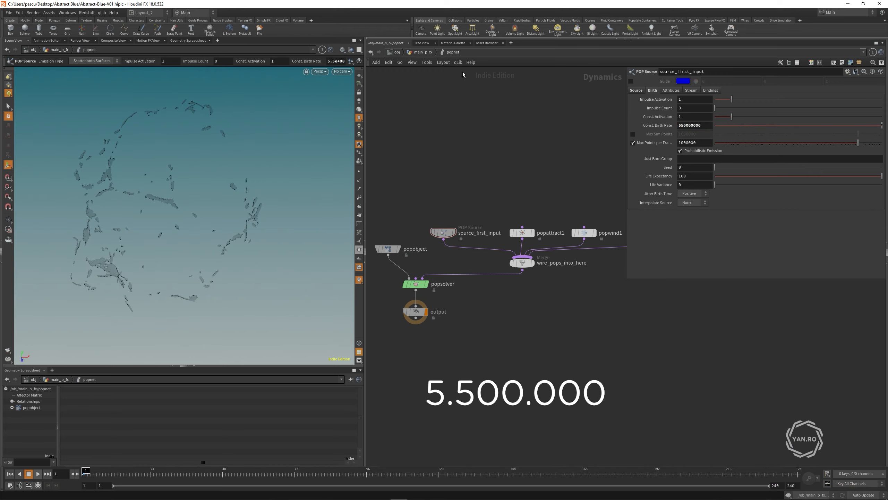
Step: Examine the density of the particles emitted on frame 1 from several angles and distances
right_click_drag(156, 207, 237, 178, "alt")
right_click_drag(182, 198, 206, 190, "alt")
left_click_drag(207, 190, 291, 154, "alt")
right_click_drag(292, 155, 57, 267, "alt")
middle_click_drag(57, 268, 244, 291, "alt")
right_click_drag(243, 291, 280, 249, "alt")
left_click_drag(280, 250, 248, 303, "alt")
right_click_drag(249, 303, 95, 232, "alt")
left_click_drag(95, 232, 210, 225, "alt")
right_click_drag(210, 226, 198, 222, "alt")
left_click_drag(198, 222, 271, 225, "alt")
Step: Return to the main_p_fx level and add a File Cache node below popnet
left_click(423, 53)
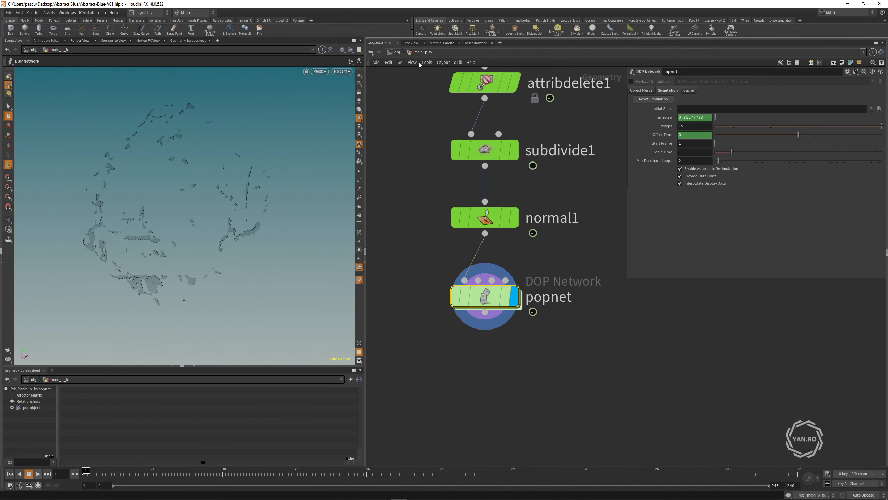
left_click(424, 348)
key("Tab")
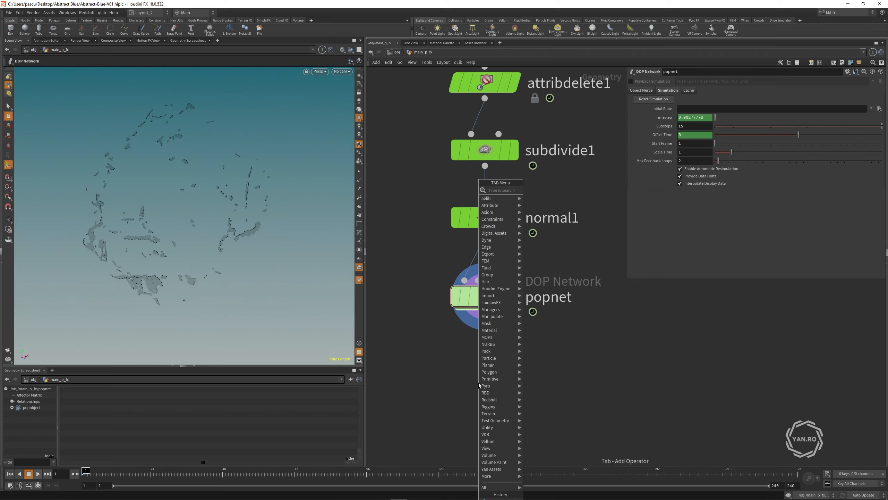
type("file")
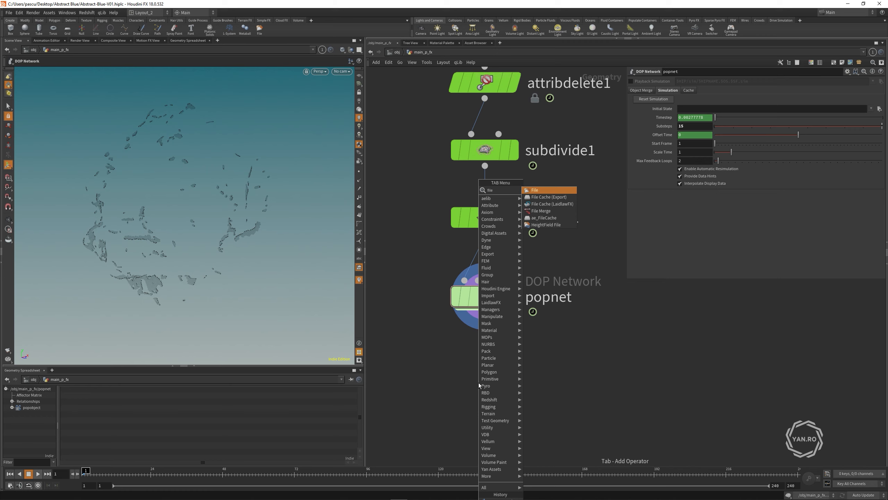
key("Down")
key("Return")
left_click(479, 382)
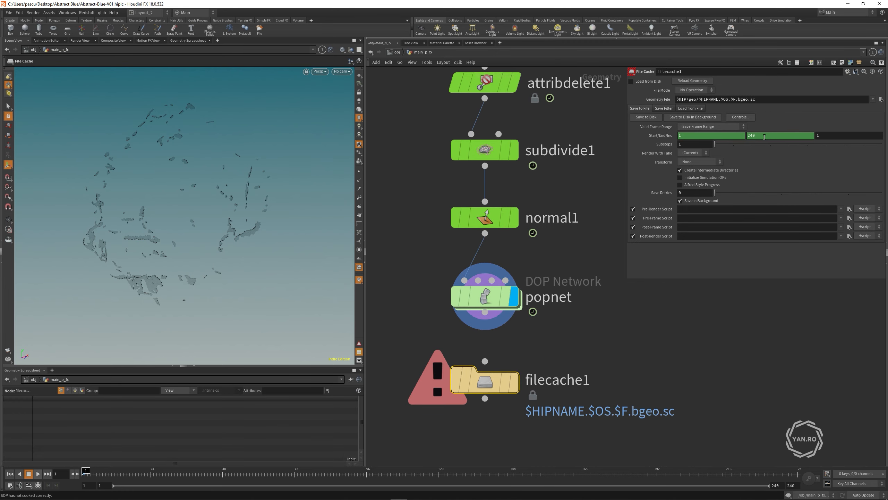
Step: Remove the expression from the file cache's end frame and set the end frame to 60
right_click(764, 136)
left_click(780, 225)
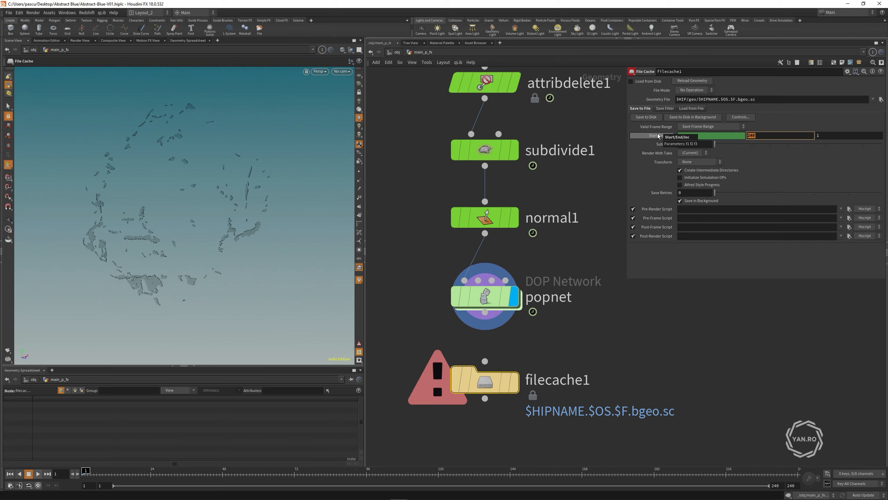
type("60")
key("Return")
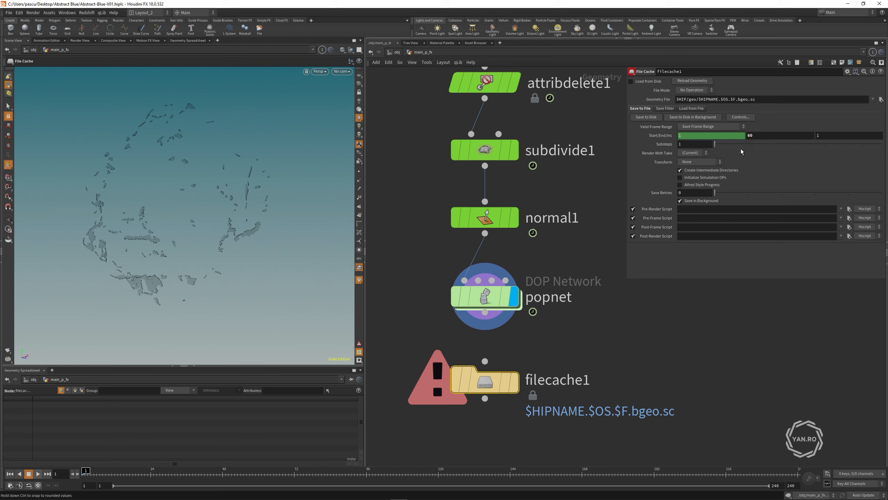
Step: Wire popnet's output into filecache1, enable Load from Disk and set the display flag on the cache node
left_click_drag(485, 361, 477, 307)
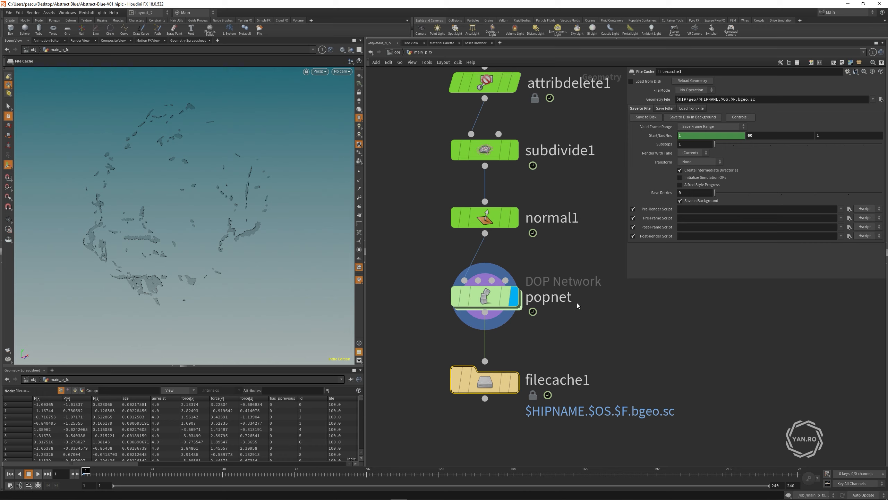
left_click(631, 81)
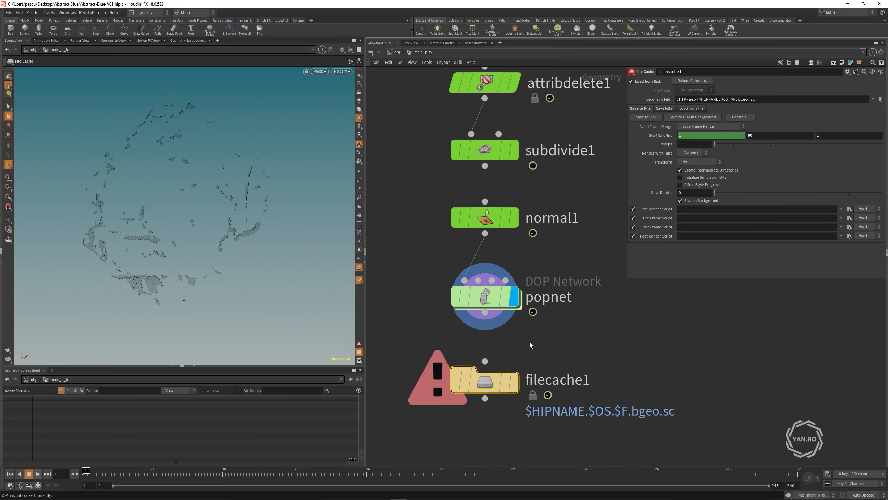
left_click(514, 383)
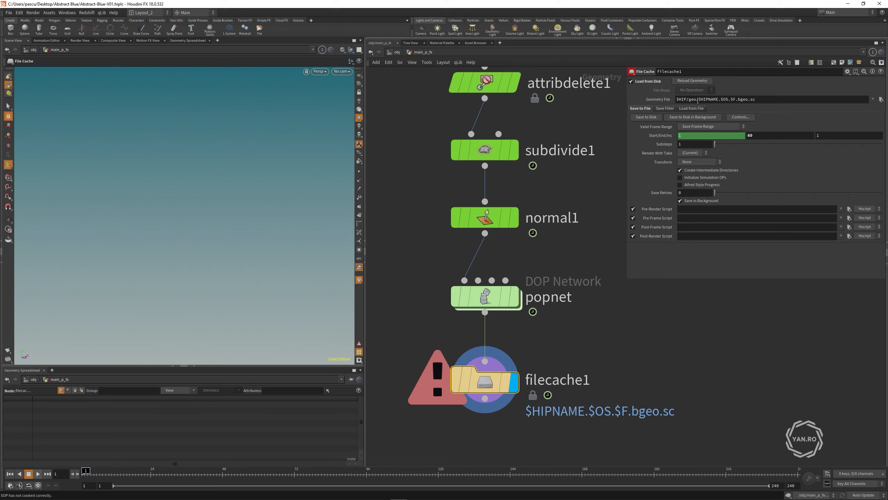
Step: Set the file cache's geometry file path to $HIP/geo/$OS/$OS.$F.bgeo.sc
left_click_drag(698, 99, 723, 99)
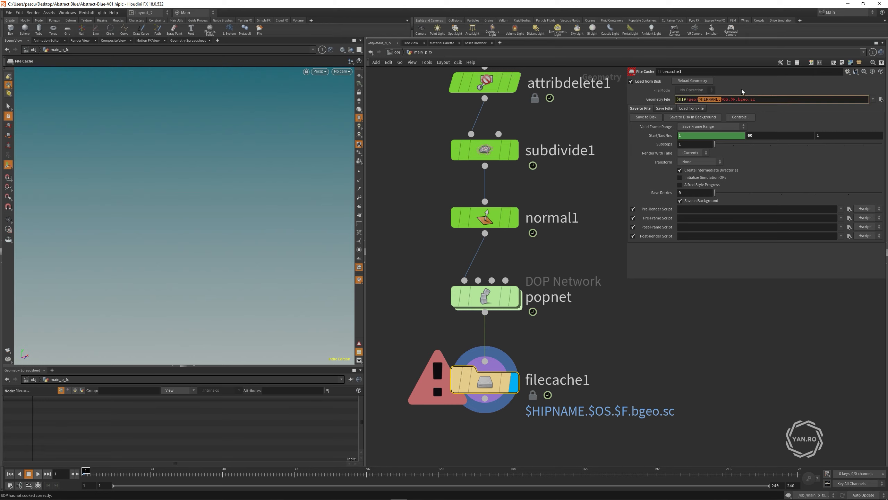
key("BackSpace")
type("/$OS/")
key("Return")
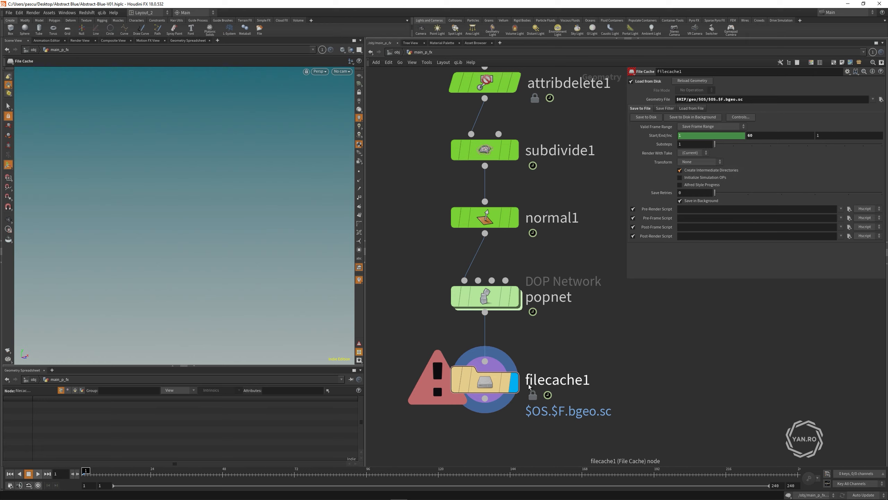
Step: Rename the filecache1 node to main_particles_v01
double_click(577, 385)
key("ctrl+a")
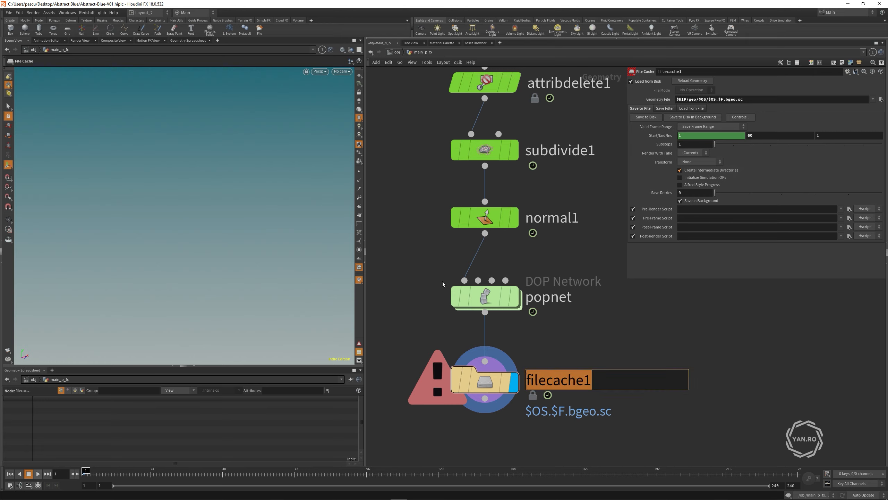
type("main_particles_v01")
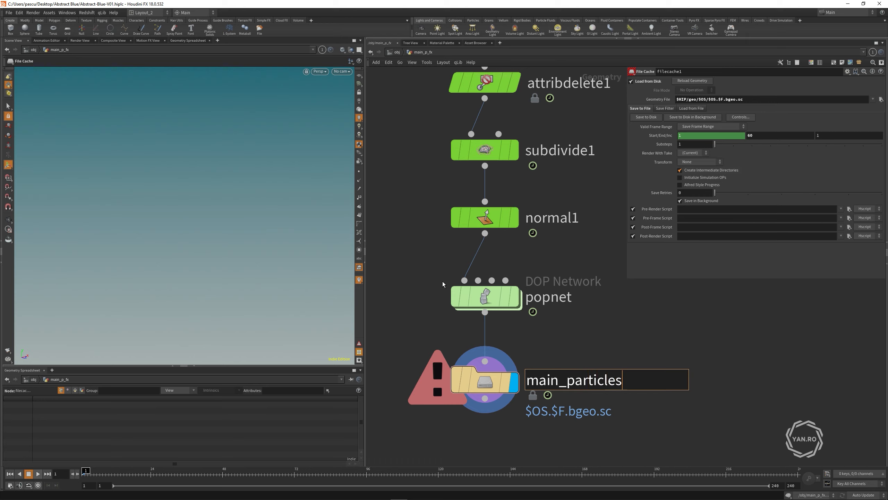
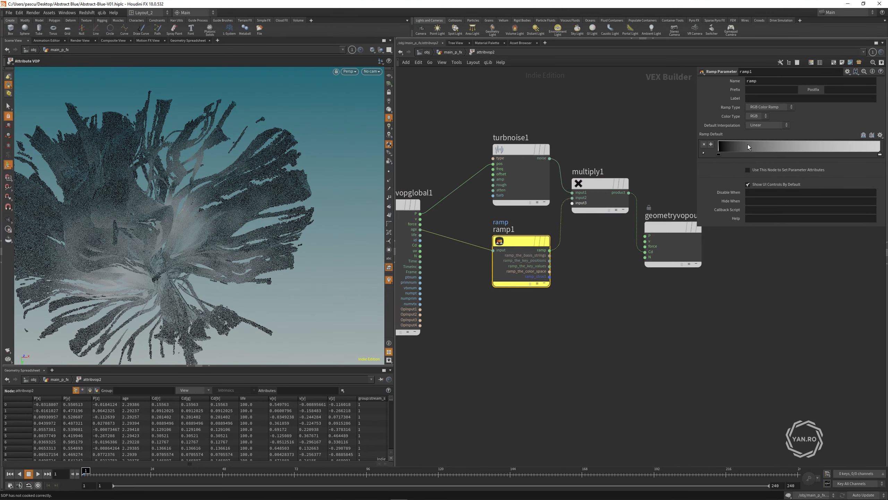
Step: Change the ramp type of ramp1 to Spline Ramp (float)
left_click(758, 107)
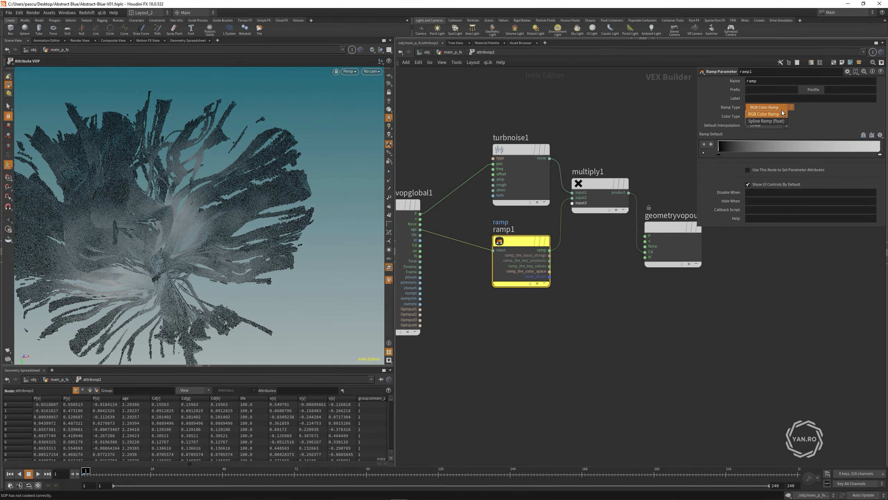
left_click(758, 121)
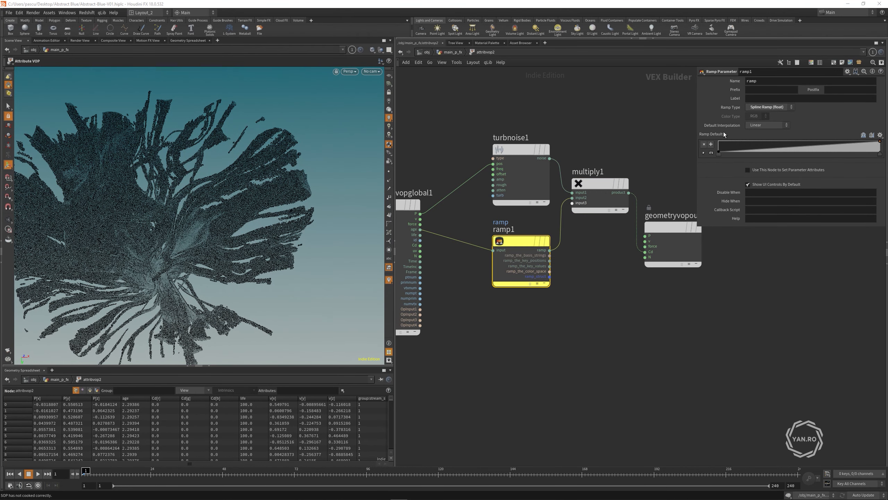
Step: Move the multiply1 and geometry output nodes to space out the VOP network
left_click_drag(604, 188, 612, 197)
left_click_drag(657, 226, 726, 186)
middle_click_drag(506, 177, 471, 188)
scroll(472, 190, "up", 3)
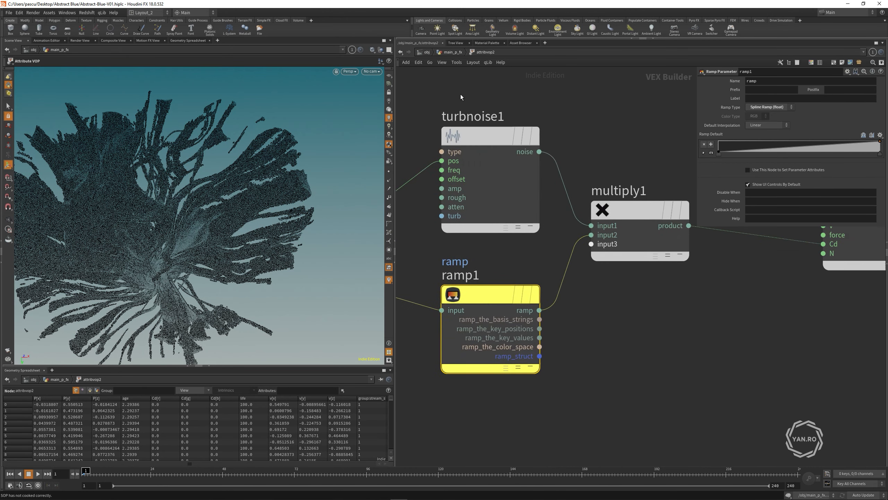
Step: Promote the amp input of turbnoise1 to a node parameter and return to the main particle geometry network
right_click(451, 190)
left_click(460, 194)
scroll(497, 231, "down", 5)
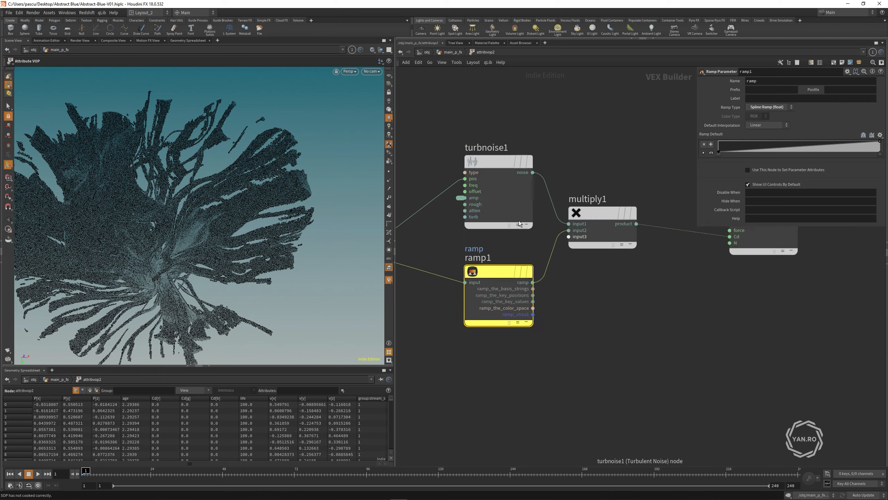
left_click(453, 52)
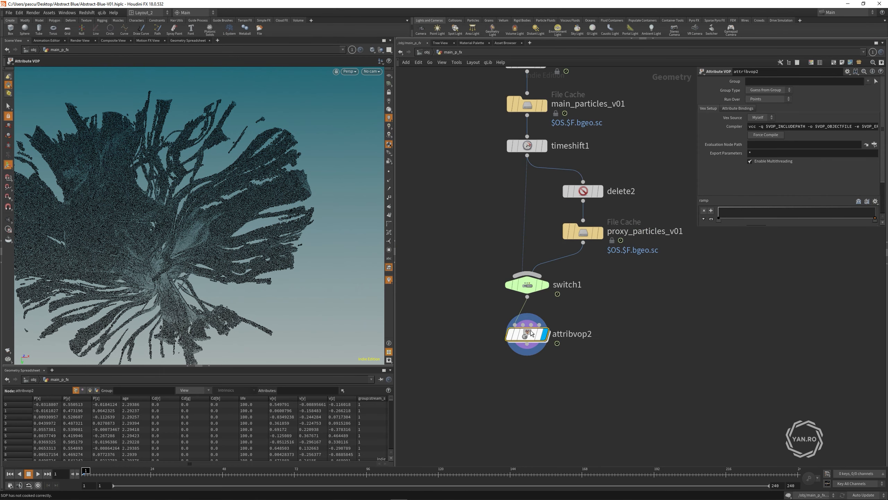
Step: Enlarge the ramp editor of attribvop2 and raise the ramp's end point to value 1
left_click(711, 219)
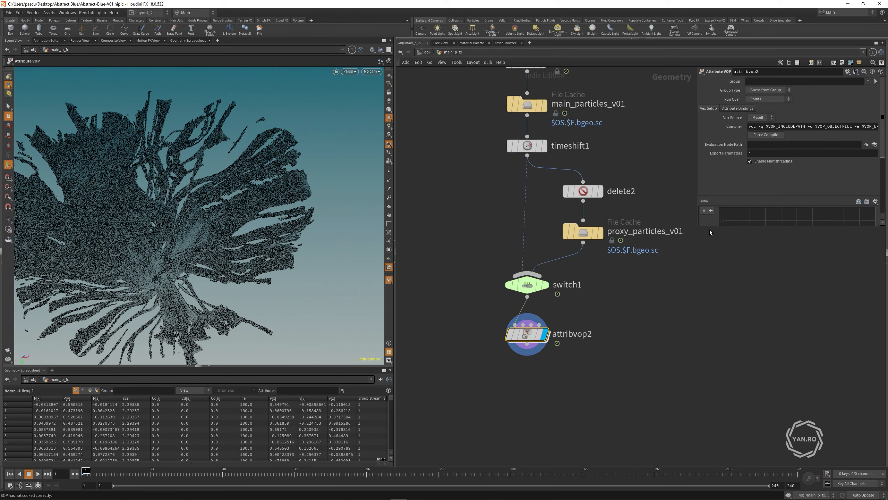
left_click_drag(709, 228, 710, 301)
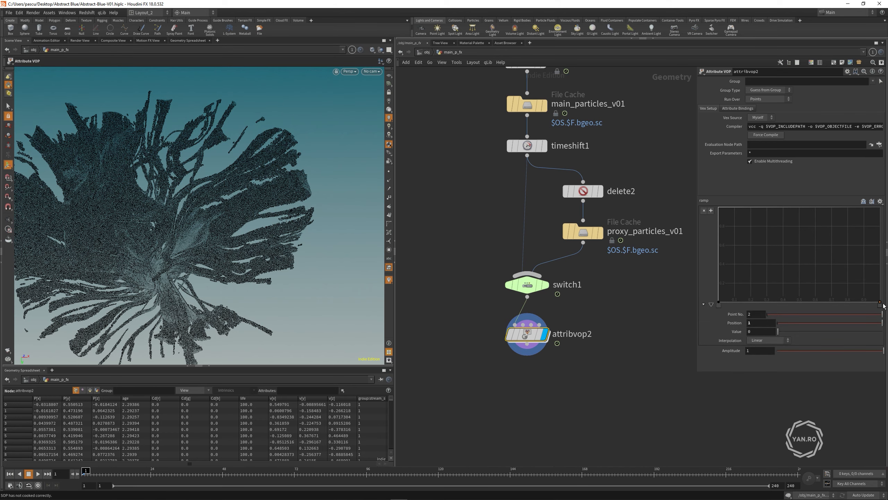
left_click_drag(880, 303, 879, 207)
Step: Set the Amplitude parameter of attribvop2 to 3 and check the brighter particles
left_click_drag(223, 263, 229, 210, "alt")
left_click_drag(755, 350, 654, 351)
type("3")
key("Return")
left_click_drag(159, 235, 168, 252)
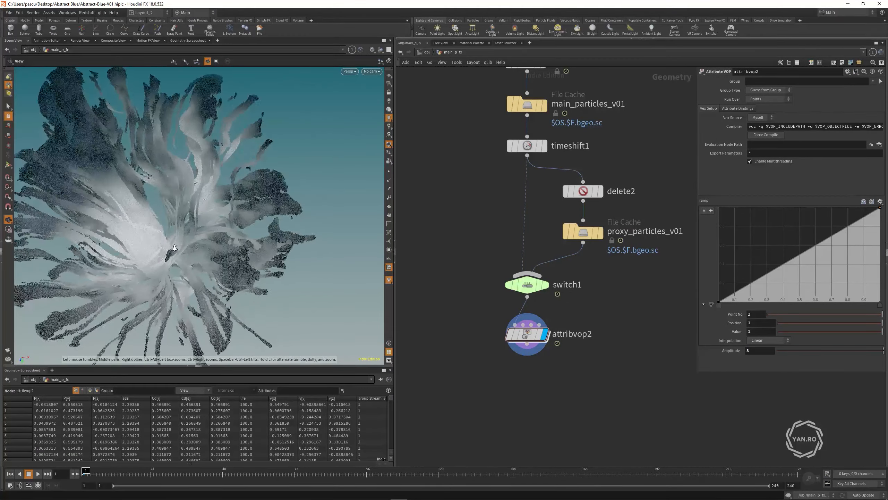
right_click_drag(168, 252, 171, 268, "alt")
left_click_drag(171, 268, 167, 250, "alt")
right_click_drag(167, 250, 164, 224, "alt")
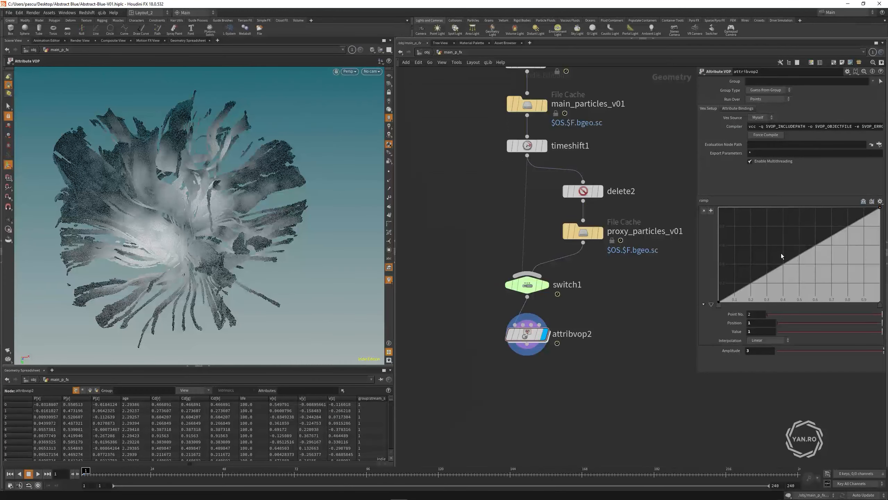
Step: Set the interpolation of both the end point and the start point of the ramp to Bezier
left_click(770, 340)
left_click(767, 375)
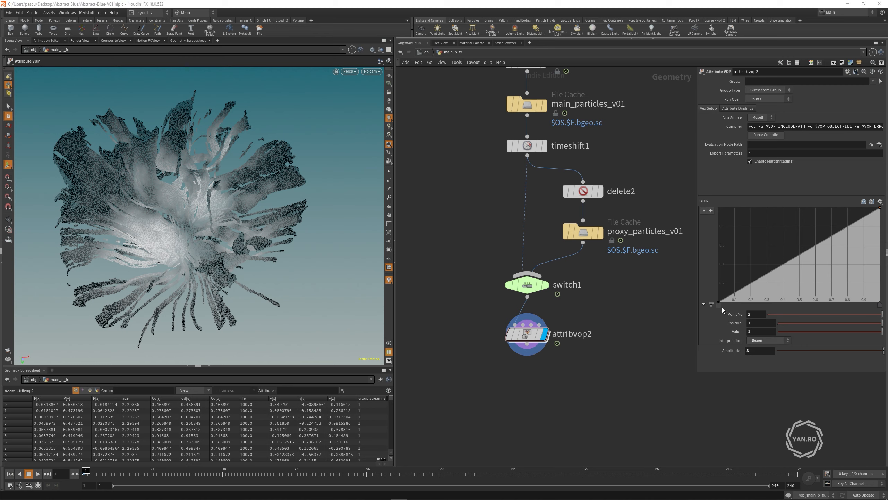
left_click(718, 302)
left_click(770, 340)
left_click(758, 375)
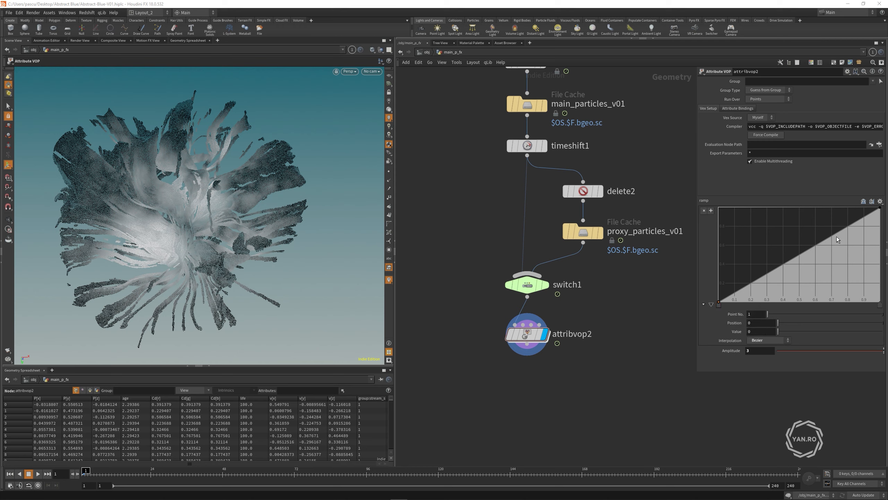
Step: Bend the ramp with an extra low-value point near its end and shift the first point to position 0.309677
left_click_drag(842, 242, 862, 296)
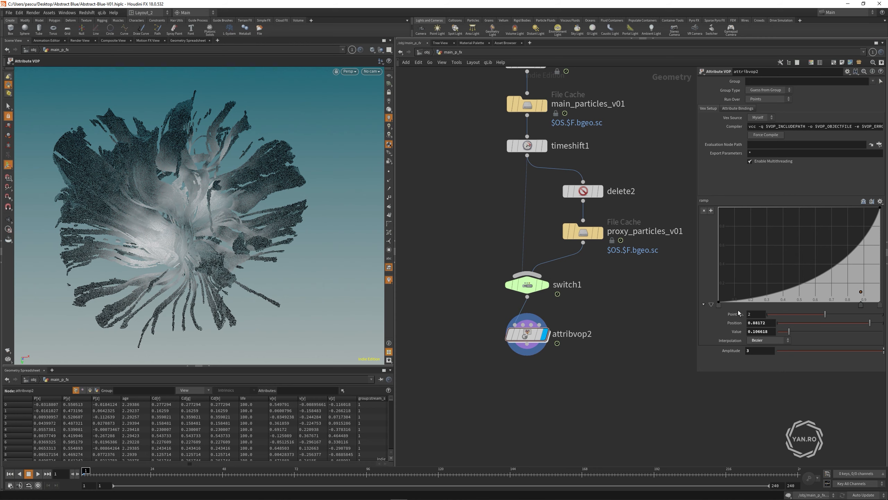
left_click(704, 304)
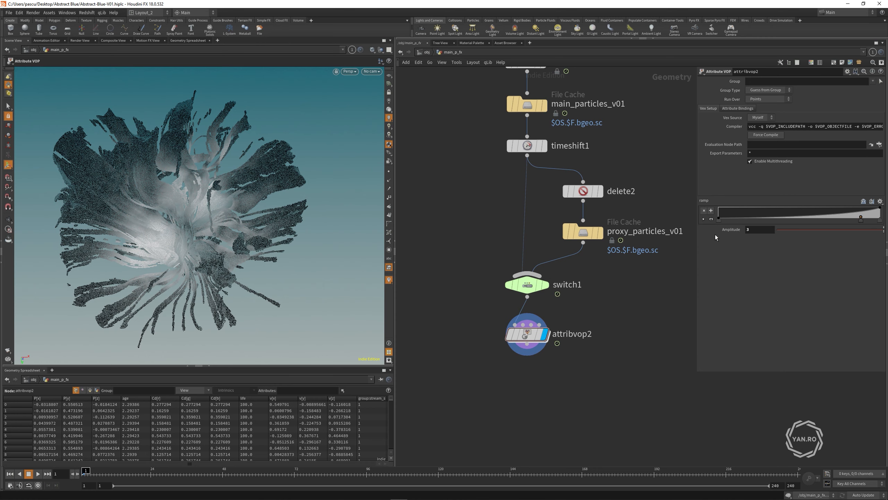
mouse_move(719, 220)
left_mouse_down()
mouse_move(832, 220)
mouse_move(784, 225)
left_mouse_up()
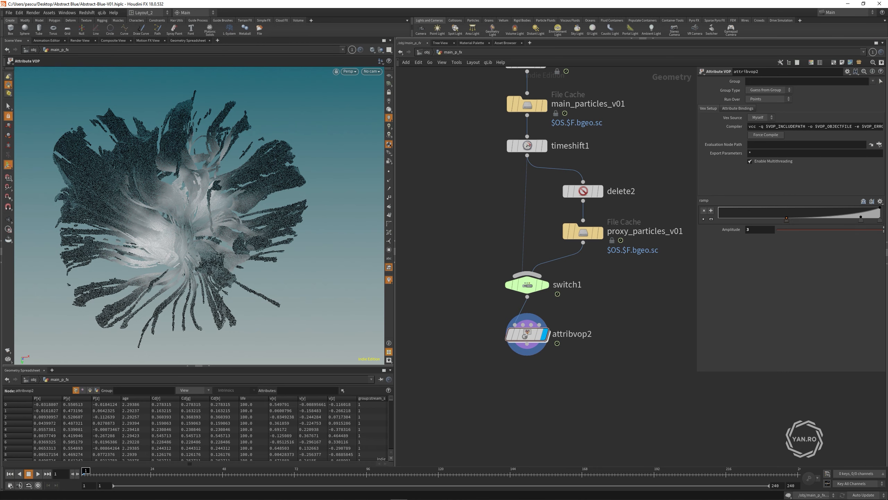
left_click_drag(768, 238, 744, 242)
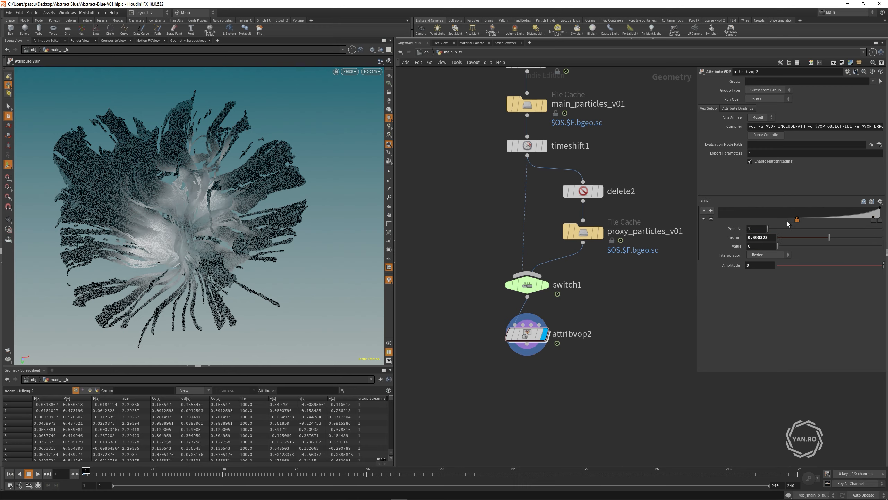
left_click_drag(771, 221, 771, 221)
Step: Examine the particle shading produced by the reshaped ramp from several angles and distances
left_click_drag(144, 237, 161, 224, "alt")
right_click_drag(161, 224, 152, 203, "alt")
left_click_drag(153, 203, 214, 229, "alt")
right_click_drag(214, 229, 224, 174, "alt")
middle_click_drag(224, 175, 157, 196, "alt")
left_click_drag(158, 196, 159, 208, "alt")
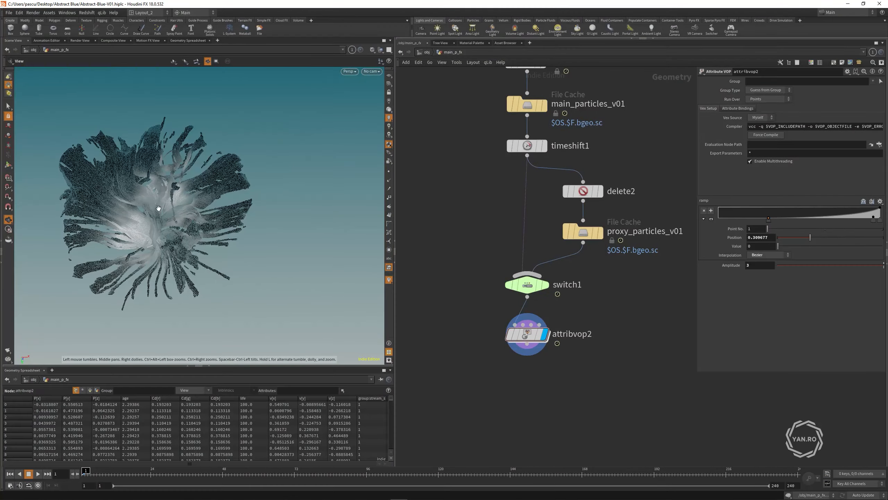
right_click_drag(159, 208, 150, 210, "alt")
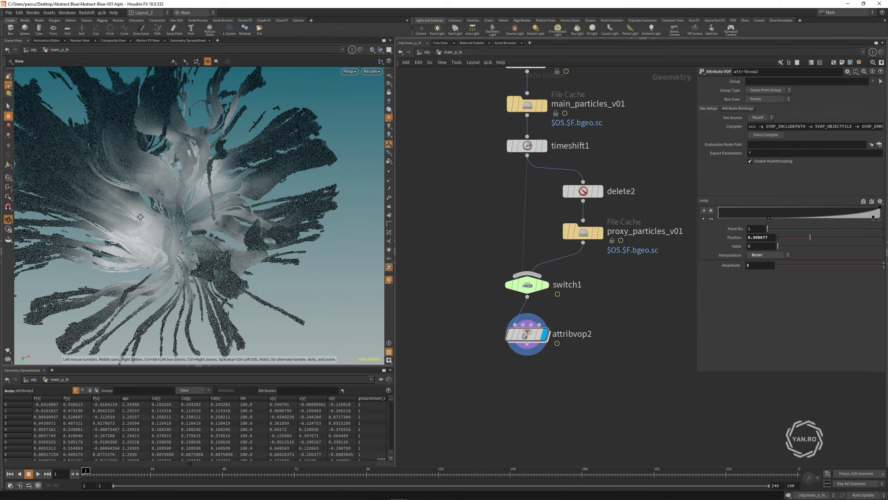
middle_click_drag(139, 221, 181, 235, "alt")
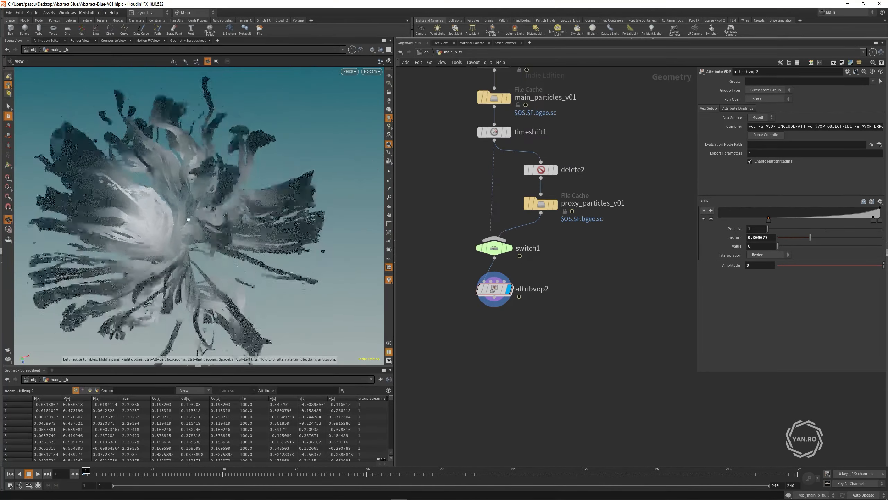
mouse_move(203, 196)
left_mouse_down("alt")
mouse_move(189, 153)
mouse_move(210, 210)
left_mouse_up("alt")
right_click_drag(210, 210, 288, 129, "alt")
left_click_drag(287, 131, 259, 192, "alt")
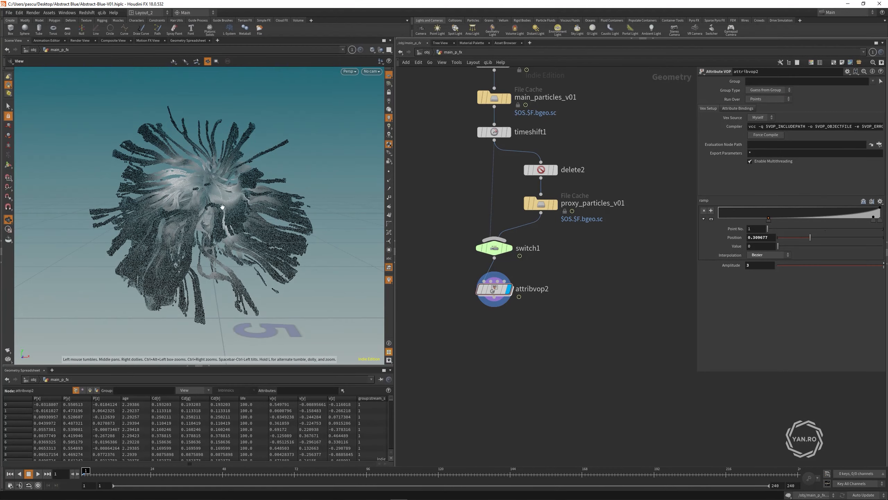
key("Return")
right_click_drag(214, 190, 213, 175, "alt")
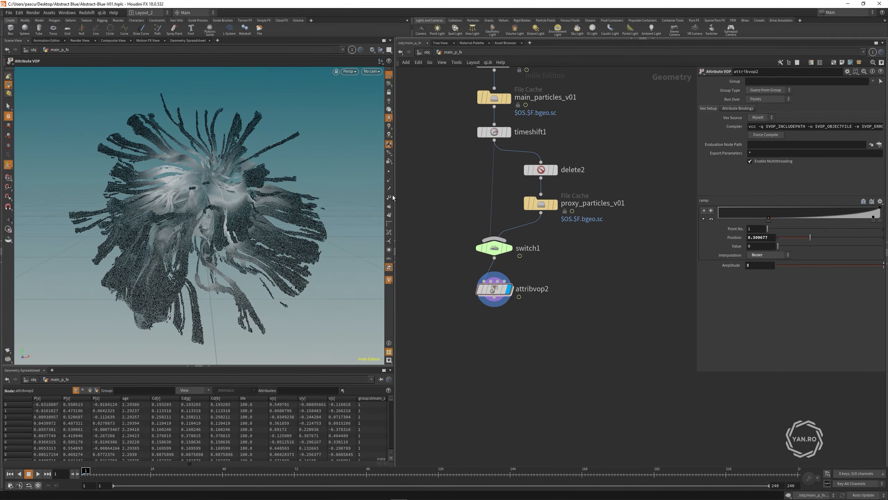
mouse_move(261, 202)
left_mouse_down("alt")
mouse_move(282, 217)
mouse_move(206, 188)
mouse_move(270, 202)
left_mouse_up("alt")
Step: Add a Transform node connected below attribvop2
left_click(494, 297)
key("Tab")
type("tr")
key("Down")
key("Return")
left_click(494, 327)
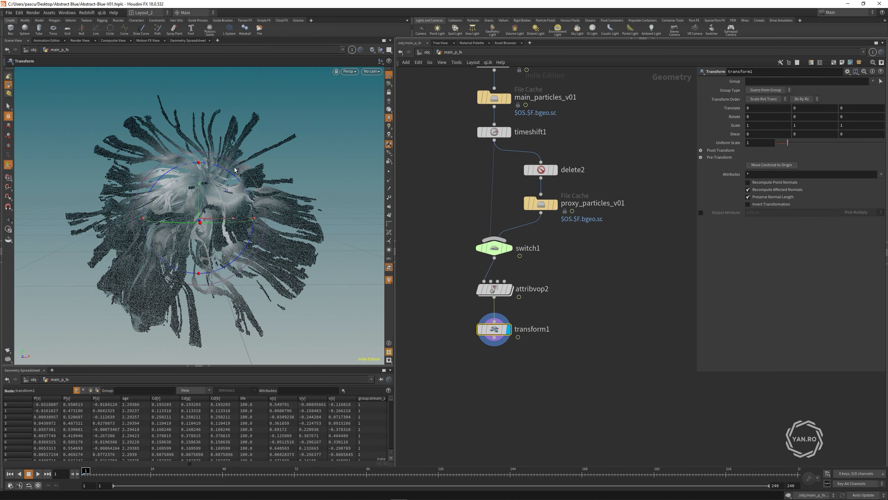
Step: Set the rotation of transform1 to 180 in Z and -40 in Y
type("18")
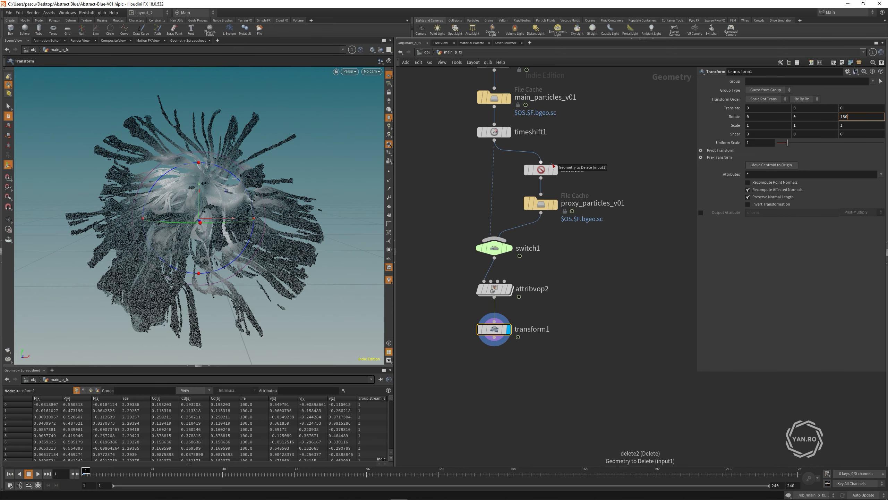
key("Return")
left_click_drag(210, 223, 181, 258, "alt")
key("Return")
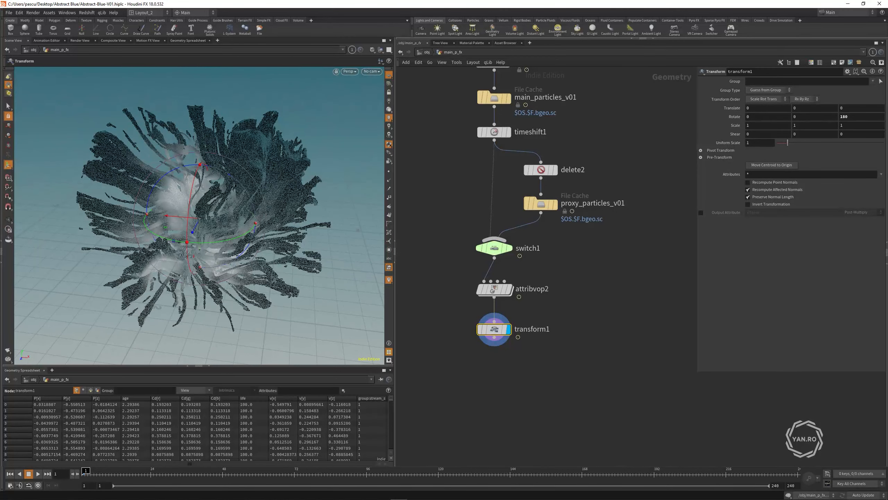
scroll(504, 304, "up", 2)
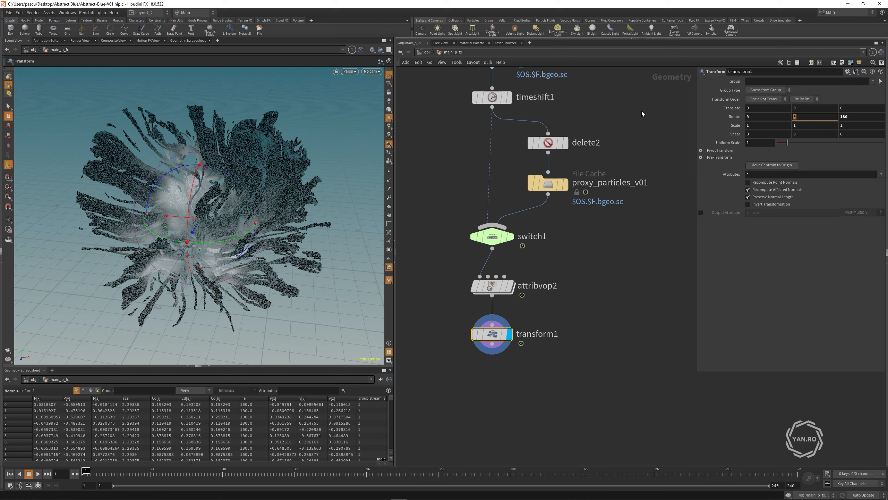
key("Return")
scroll(512, 308, "up", 2)
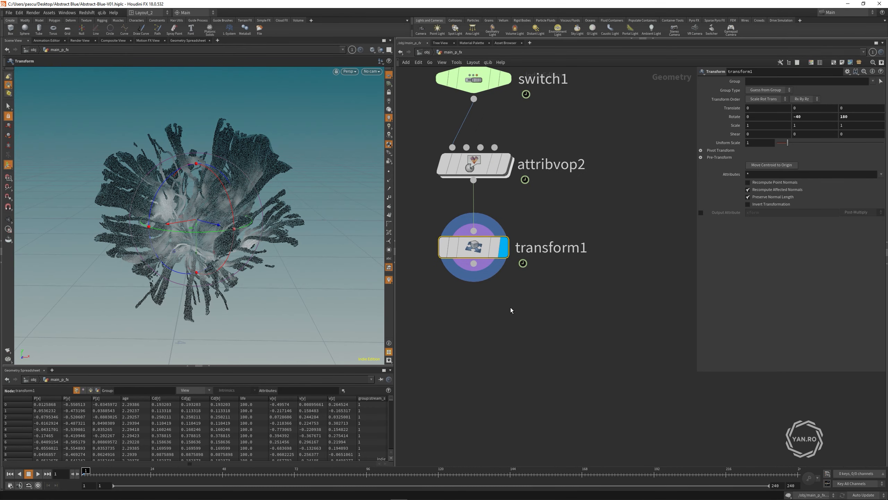
Step: Hide the viewport's reference grid and examine the rotated particles
left_click(390, 76)
right_click_drag(224, 206, 222, 172, "alt")
left_click_drag(222, 172, 232, 155, "alt")
right_click_drag(232, 155, 211, 215, "alt")
left_click_drag(211, 215, 144, 170, "alt")
key("Return")
Step: Add an Attribute Noise node connected below transform1
left_click(878, 448)
key("Tab")
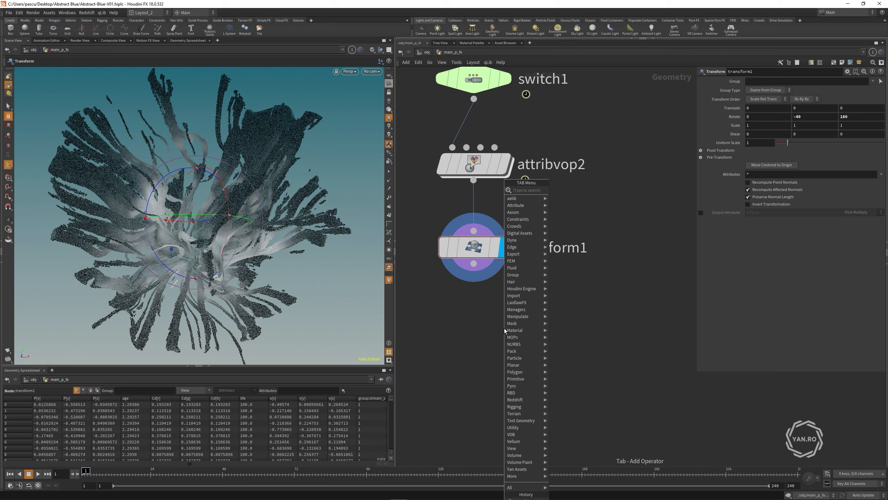
type("attri")
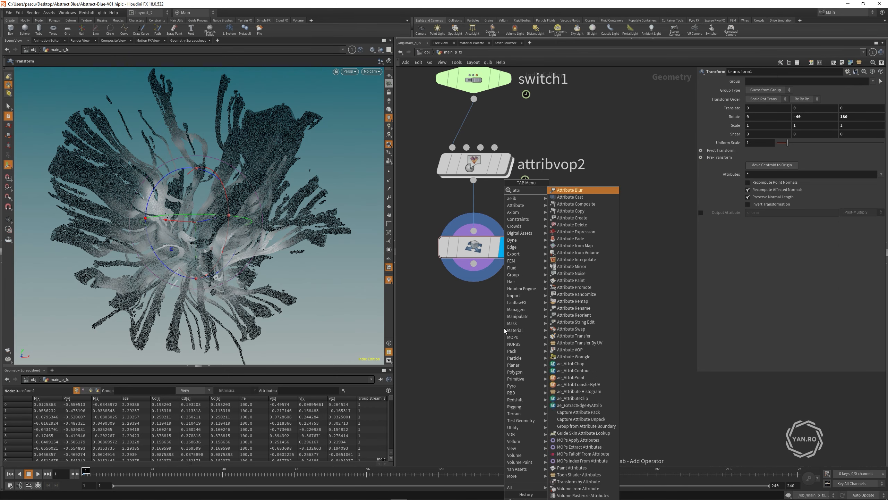
type("bd")
key("Return")
left_click(479, 321)
Step: Widen the viewport pane and set the Attributes of attribnoise1 to P
left_click_drag(207, 232, 246, 205, "alt")
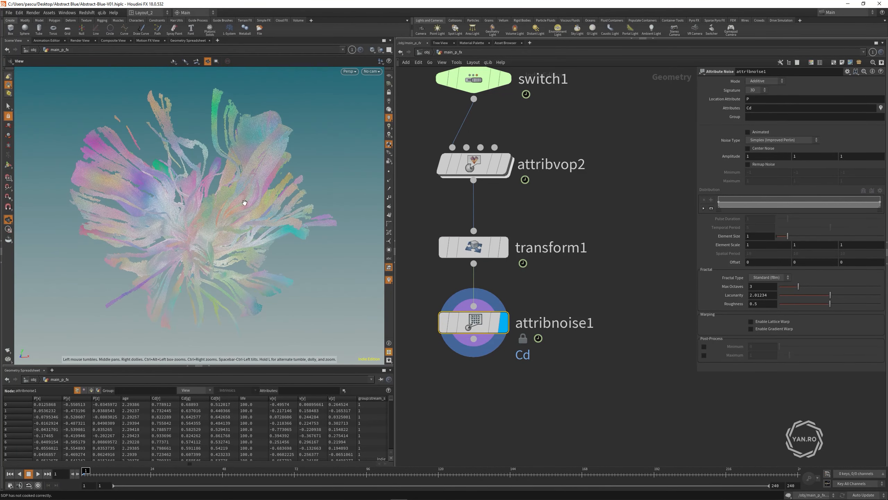
left_click_drag(395, 192, 447, 195)
left_click_drag(276, 210, 223, 130, "alt")
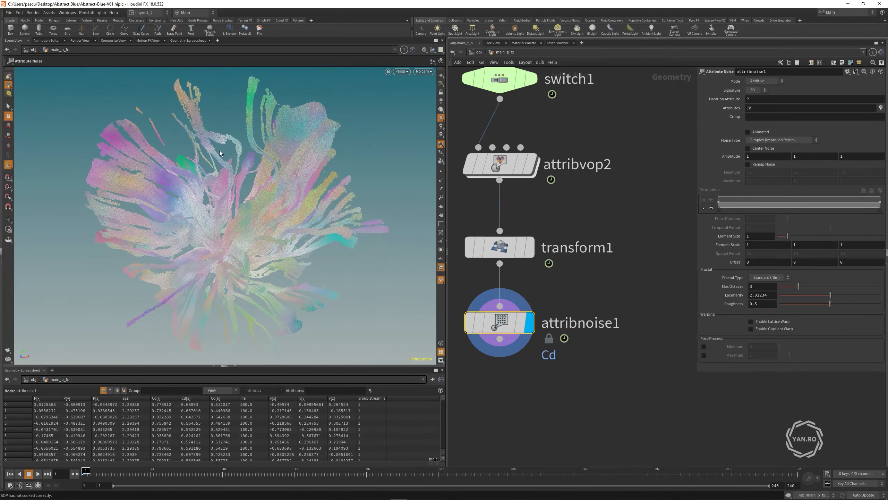
left_click_drag(716, 106, 649, 104)
type("P")
key("Return")
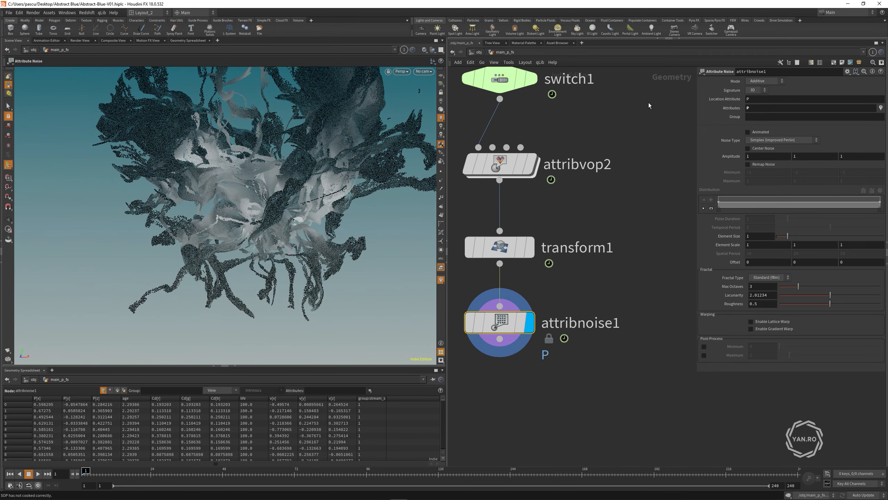
Step: Examine how the position noise deforms the particles from several angles and distances
left_click_drag(321, 227, 315, 233, "alt")
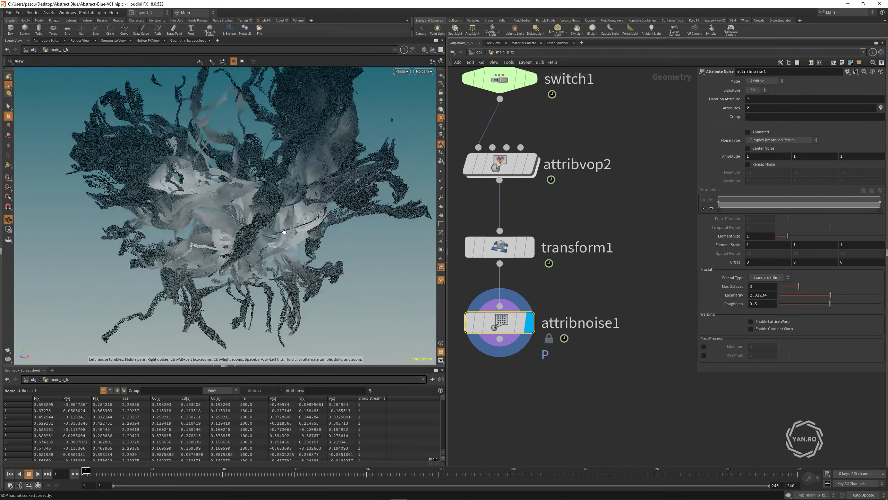
right_click_drag(314, 232, 287, 227, "alt")
left_click_drag(286, 228, 297, 207, "alt")
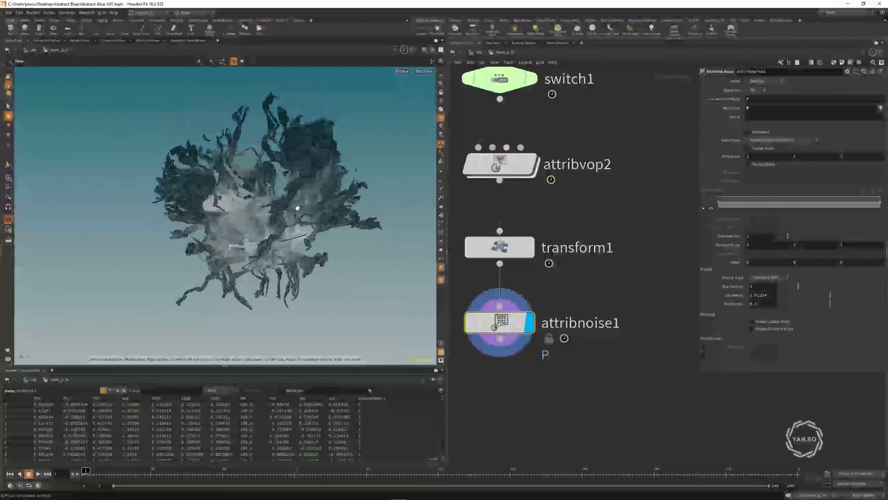
right_click_drag(297, 208, 261, 226, "alt")
mouse_move(261, 226)
left_mouse_down("alt")
mouse_move(300, 247)
mouse_move(269, 216)
left_mouse_up("alt")
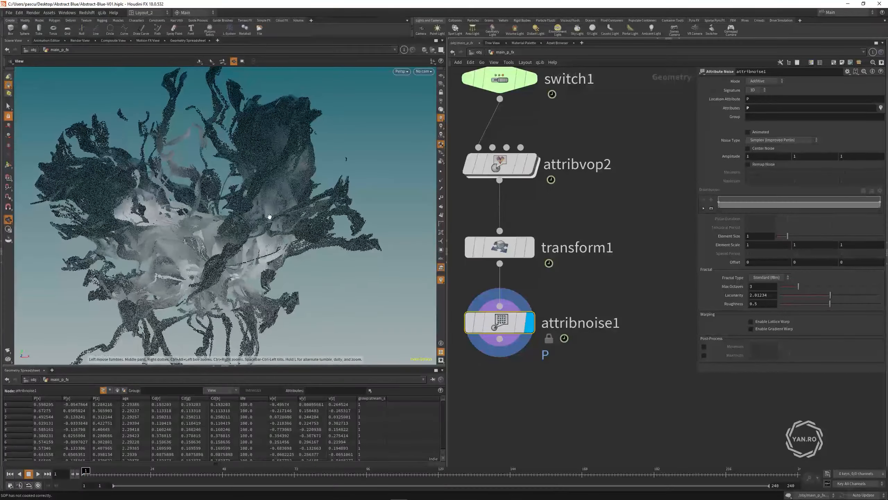
right_click_drag(270, 217, 231, 230, "alt")
middle_click_drag(243, 232, 230, 227, "alt")
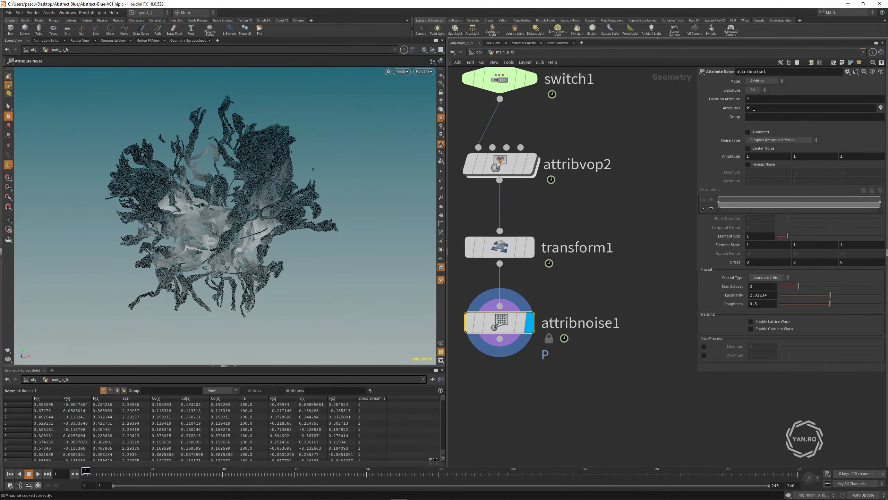
Step: Enable Center Noise on attribnoise1 and show the viewport's reference grid again
left_click(755, 149)
middle_click_drag(257, 219, 309, 164, "alt")
right_click_drag(310, 164, 287, 178, "alt")
left_click(441, 76)
left_click_drag(271, 200, 264, 224, "alt")
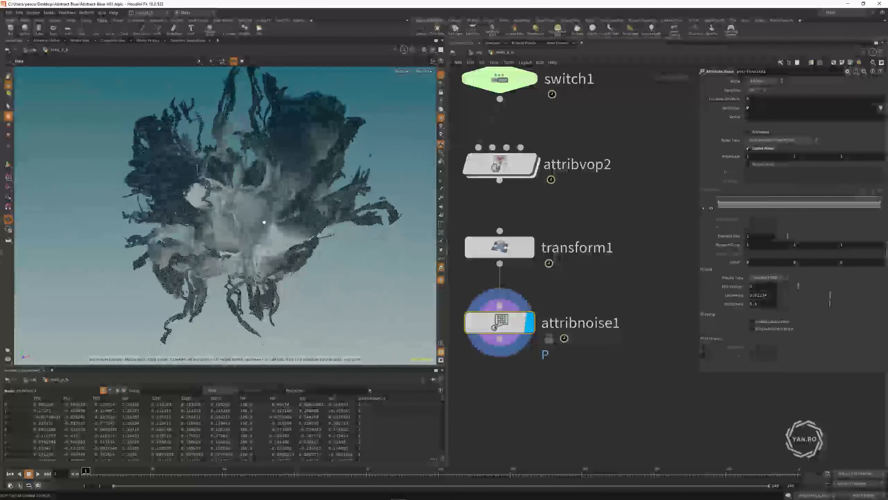
Step: Link the Y and Z noise amplitudes to X with relative references and set the amplitude to 0.2
right_click(755, 158)
left_click(778, 210)
right_click(807, 158)
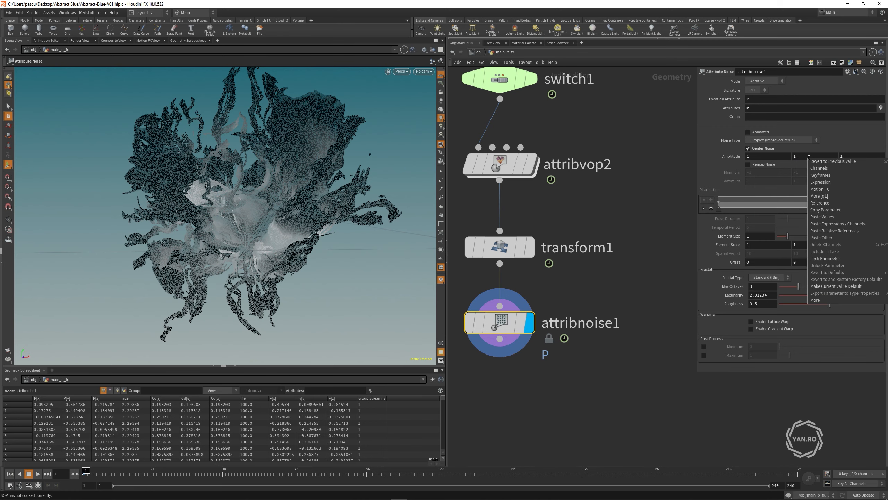
left_click(834, 232)
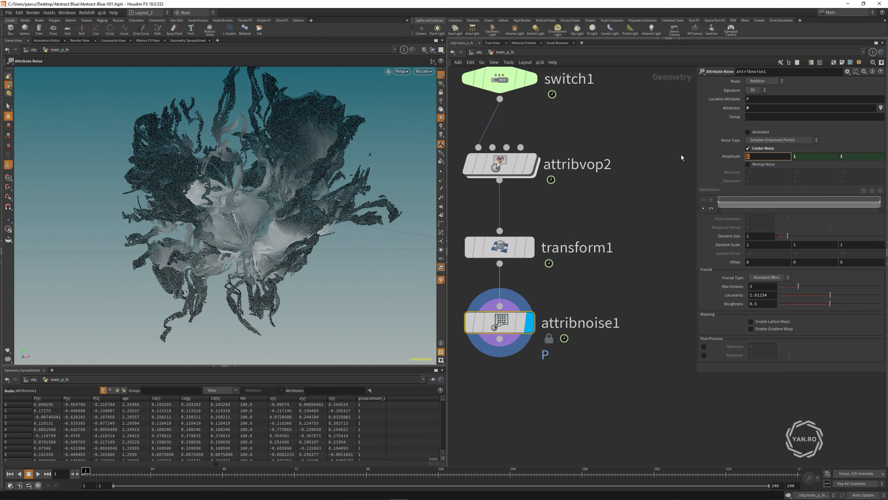
type("0.2")
key("Return")
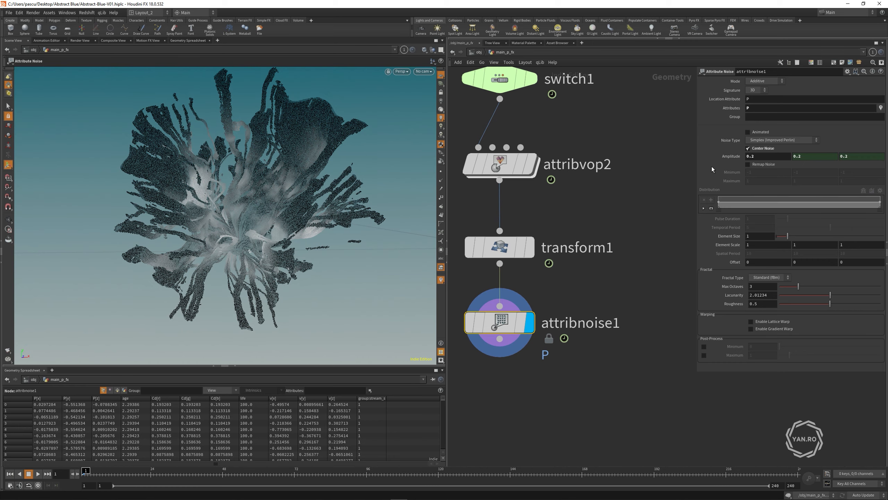
Step: Set the Element Size of attribnoise1 to 0.84 and its Amplitude to 0.1
left_click_drag(788, 236, 786, 239)
left_click(755, 149)
left_click(756, 148)
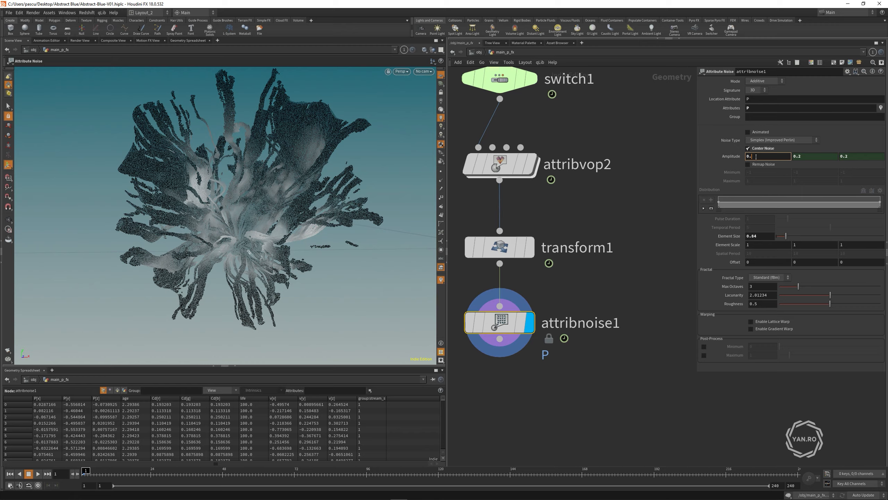
type("1")
key("Return")
Step: Display the viewport particles as Discs and inspect the deformed shape with the thicker particles
left_click_drag(207, 166, 210, 207, "alt")
scroll(600, 302, "down", 3)
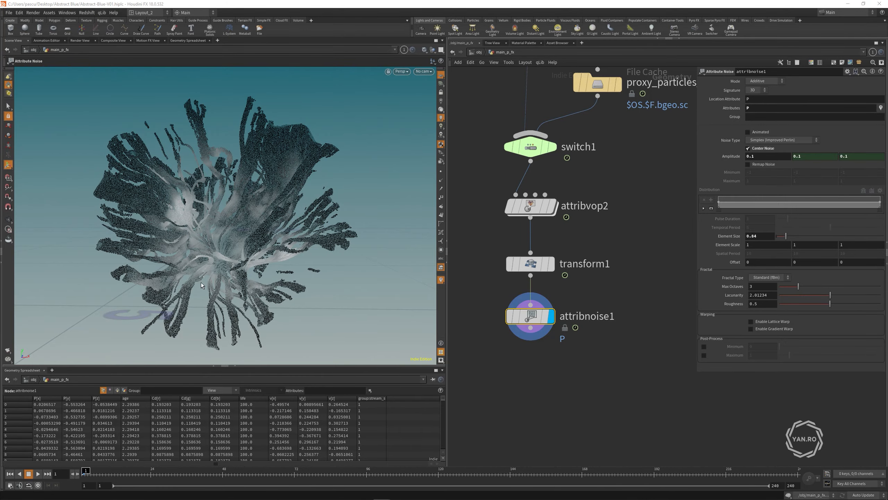
right_click_drag(213, 323, 163, 310, "alt")
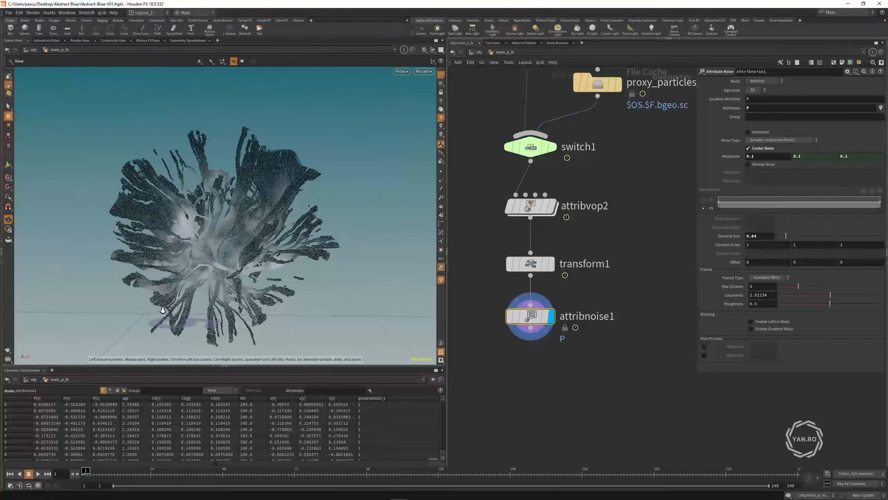
left_click_drag(308, 259, 224, 248, "alt")
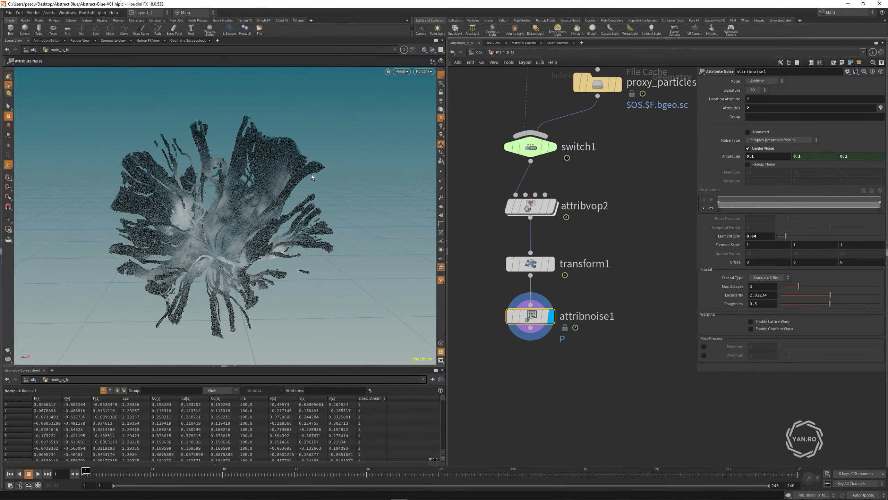
key("d")
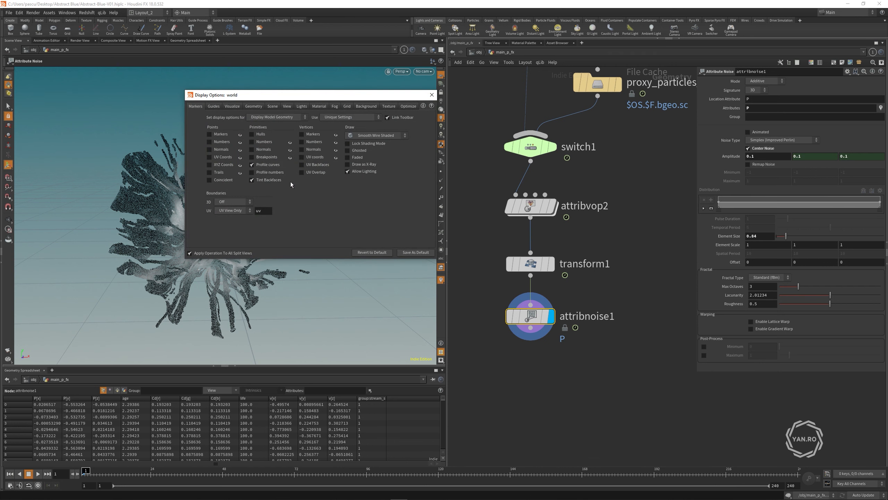
left_click(253, 106)
left_click(245, 189)
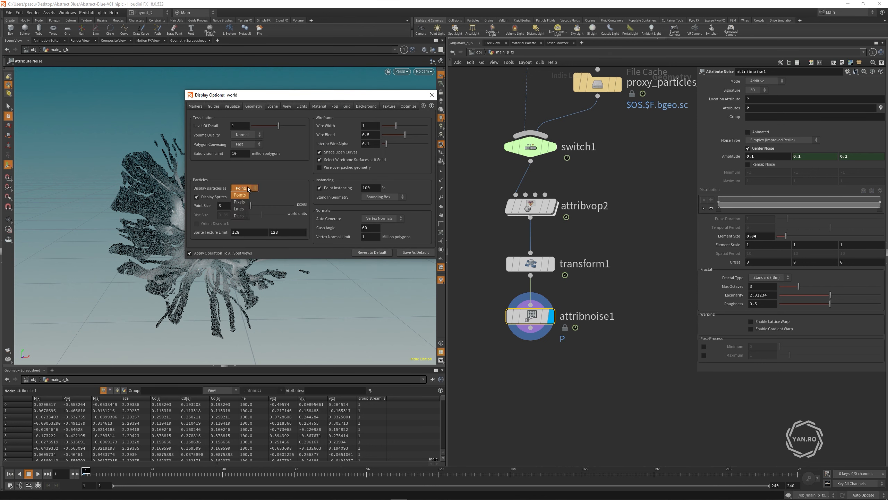
left_click(240, 216)
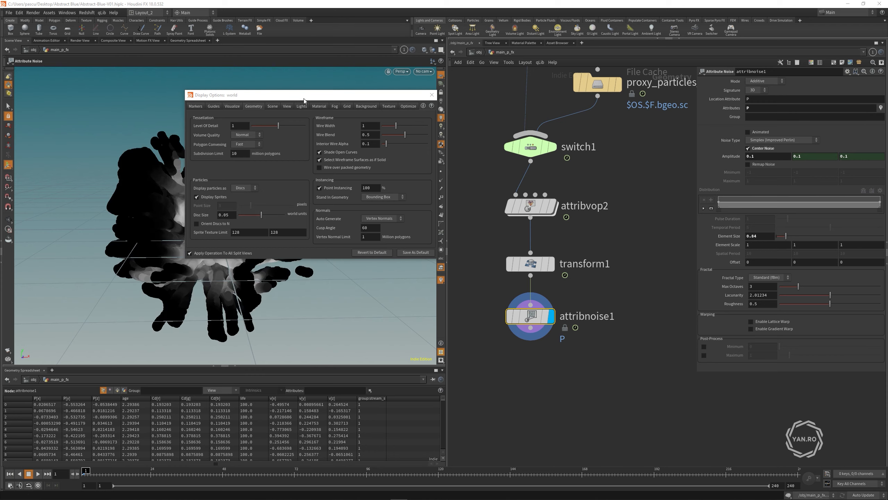
left_click_drag(304, 99, 430, 170)
key("Escape")
right_click_drag(238, 216, 226, 219, "alt")
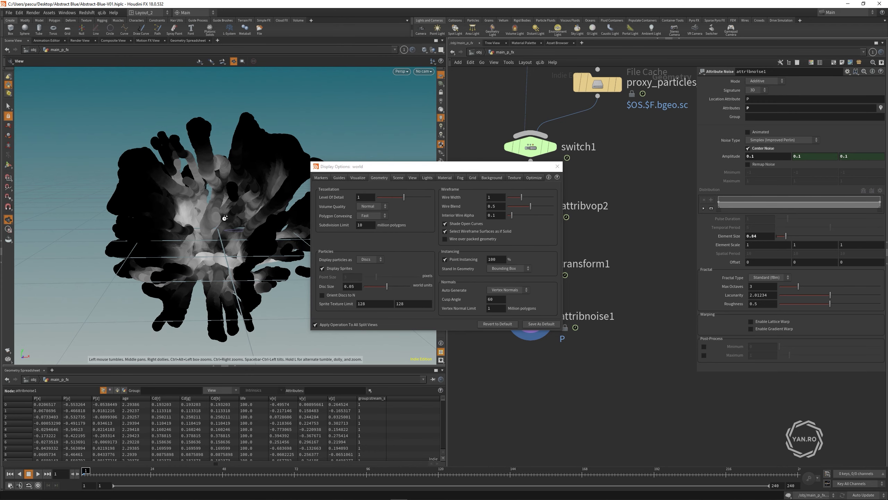
left_click_drag(228, 225, 222, 220, "alt")
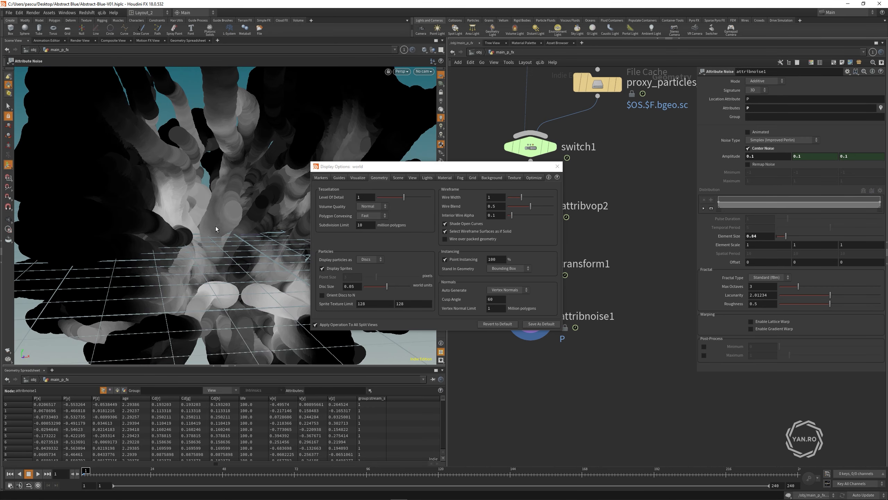
Step: Set the viewport particle display back to Points and close the display options
left_click(367, 260)
left_click(369, 266)
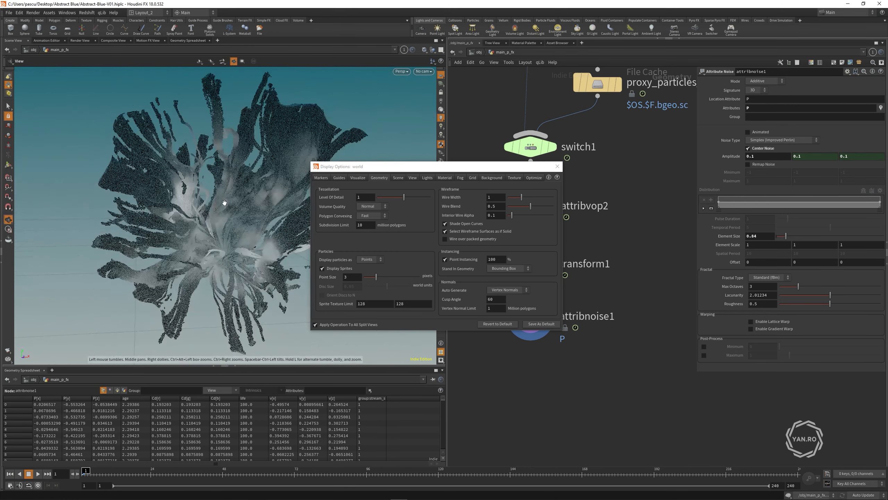
left_click(558, 166)
Step: Add a Point Wrangle node connected below attribnoise1 and make it the displayed node
middle_click_drag(530, 356, 522, 286)
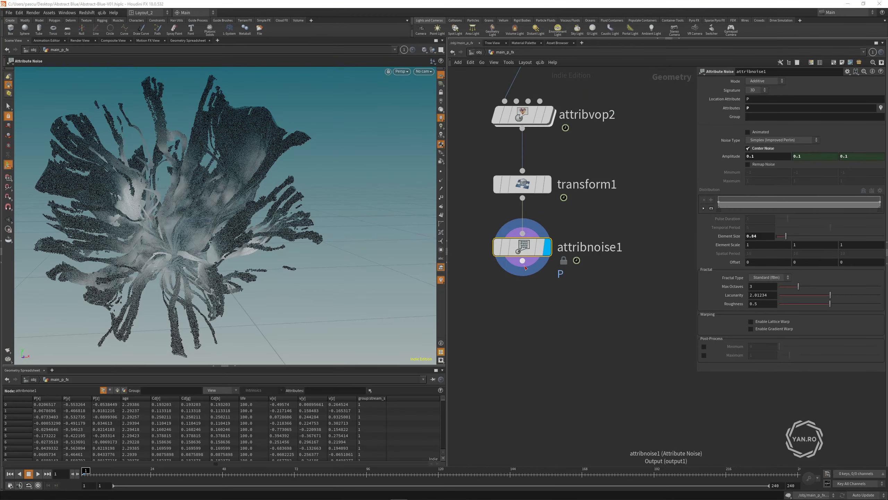
key("Tab")
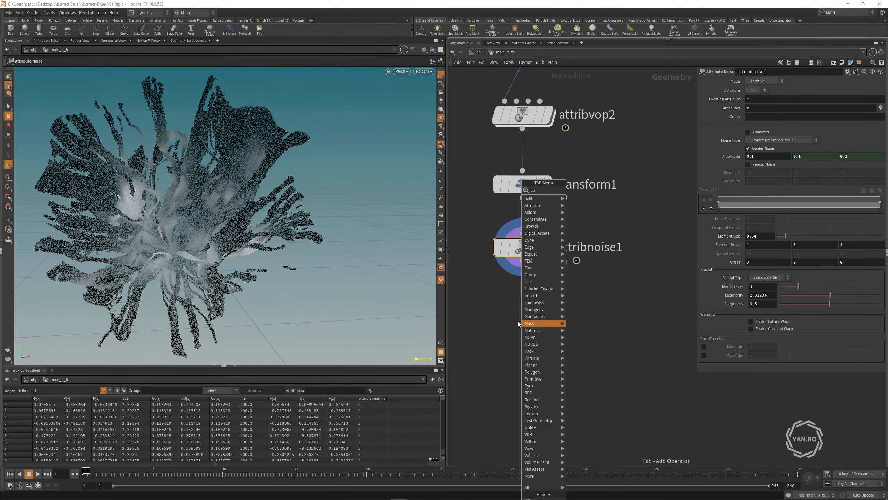
type("point w")
key("Down")
key("Return")
left_click(519, 321)
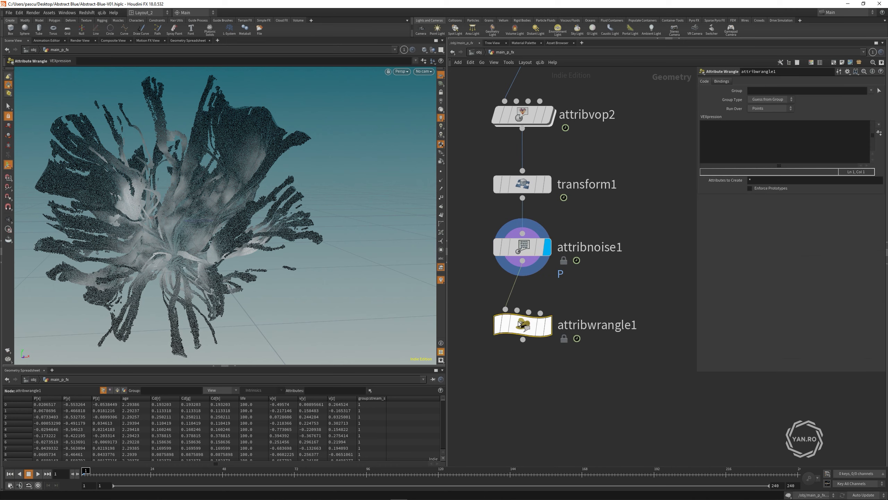
left_click_drag(533, 325, 532, 312)
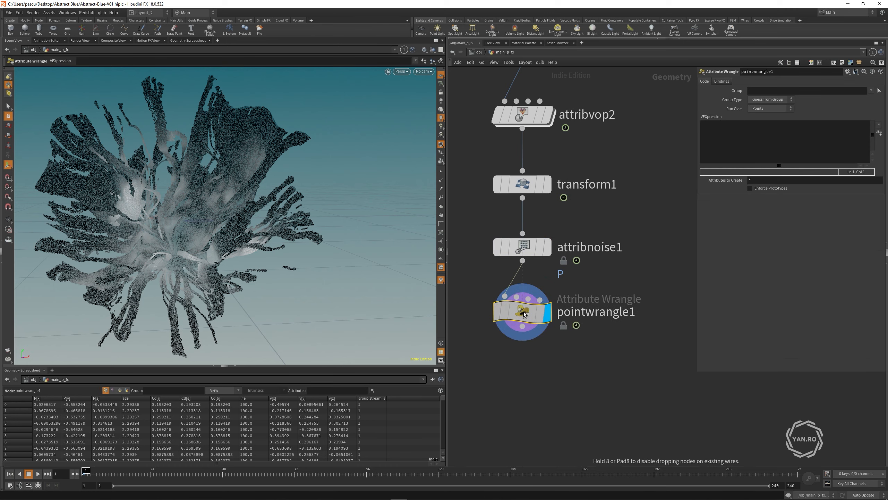
left_click(716, 148)
type("f")
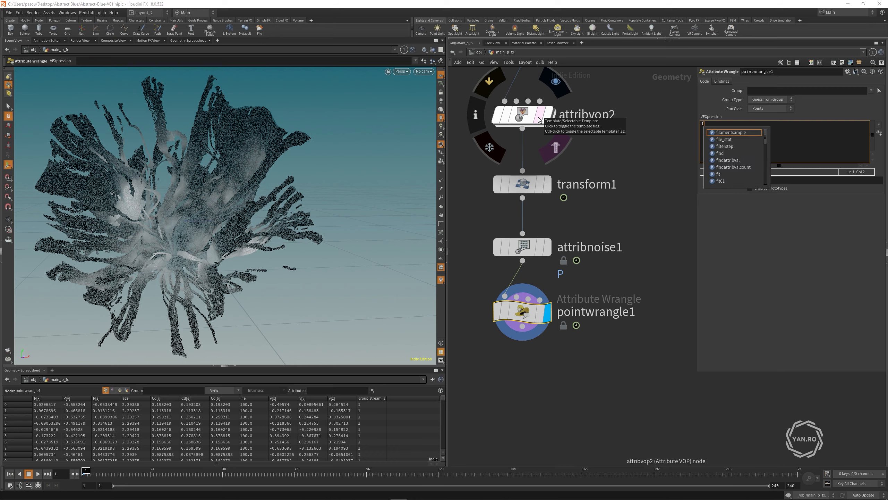
type("@pscale = f")
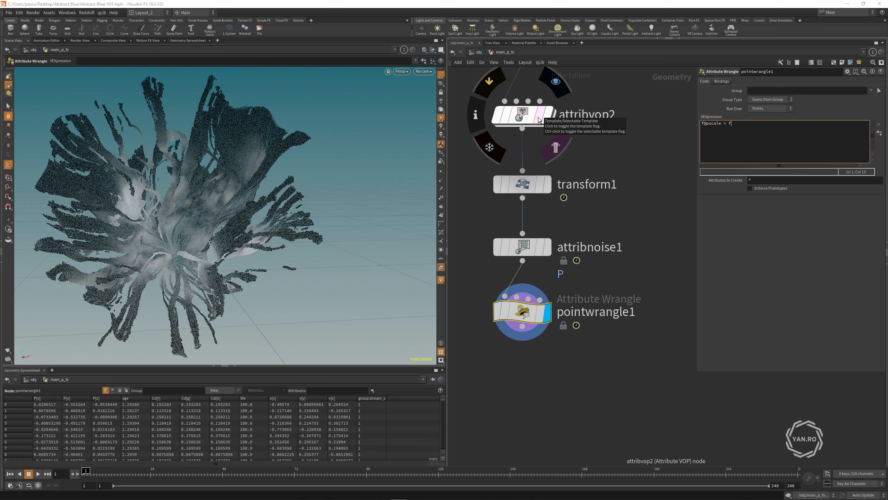
type("it01()")
key("Left")
key("Left")
type("rand")
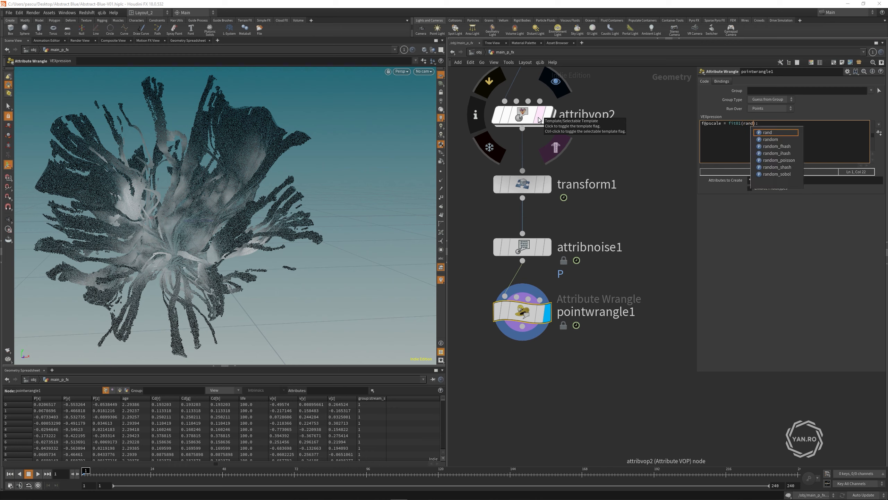
type("(@ptnum),")
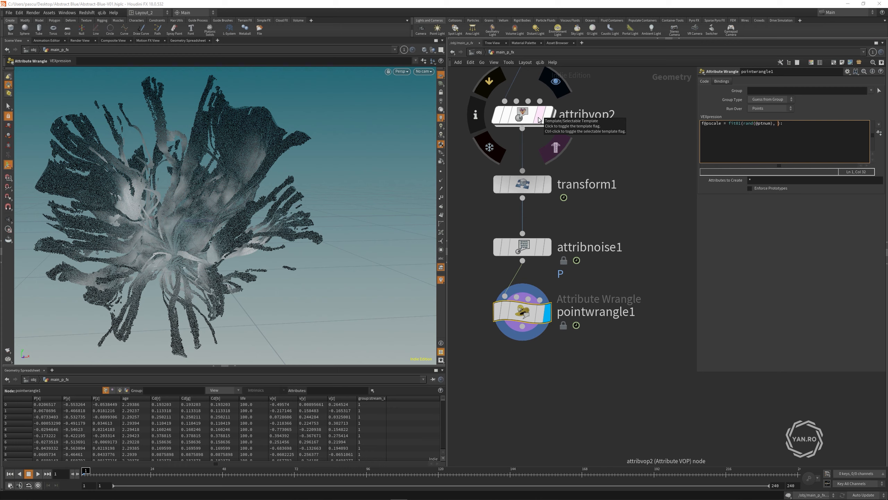
type("hf(")
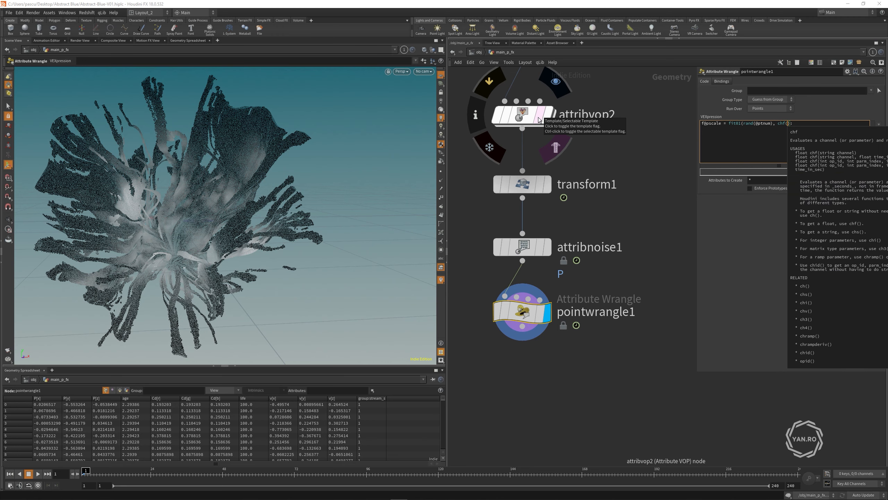
type("\"min\", chf(")
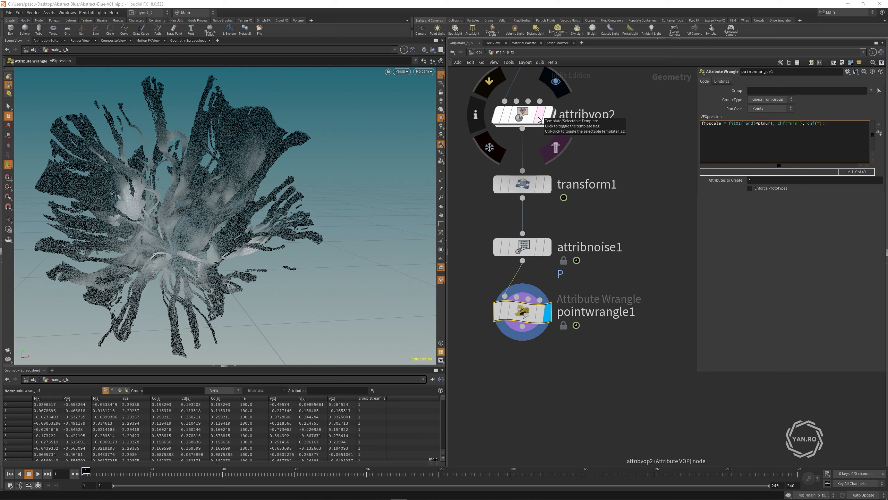
type("\"max")
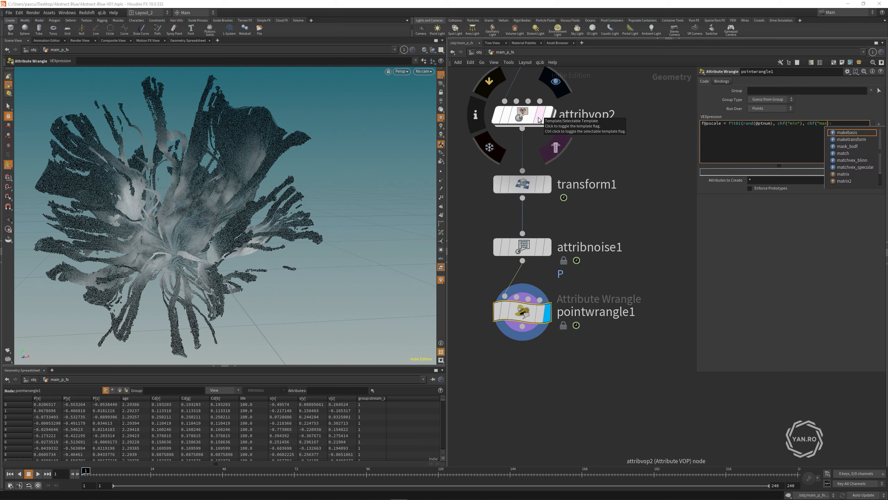
type("\")")
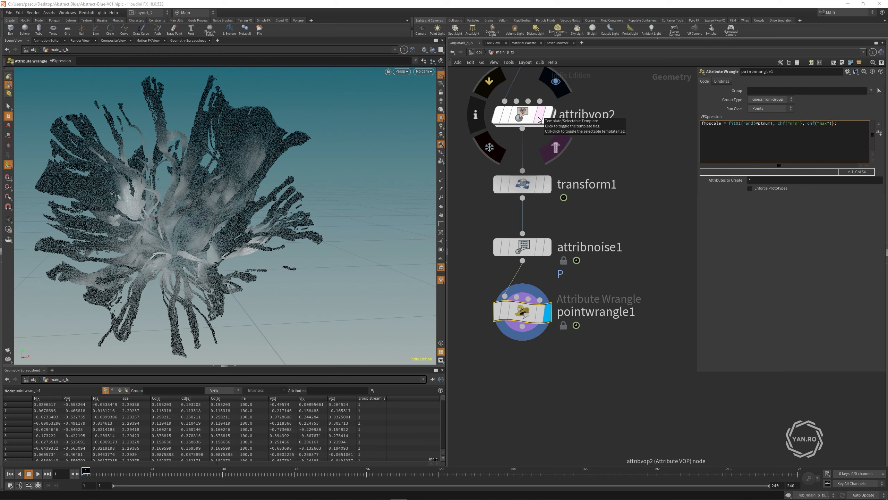
Step: Create the wrangle's channel parameters and set Min to 0.01 and Max to 0.05
left_click(879, 133)
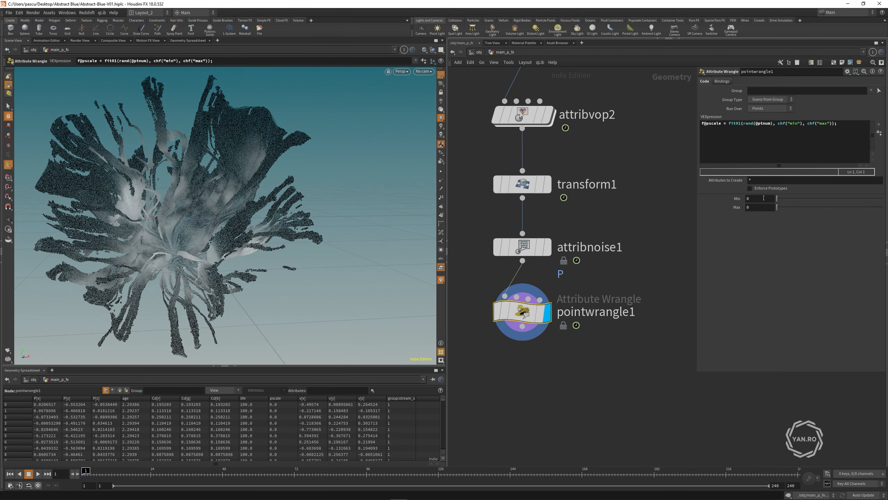
left_click(752, 198)
type(".01")
key("Tab")
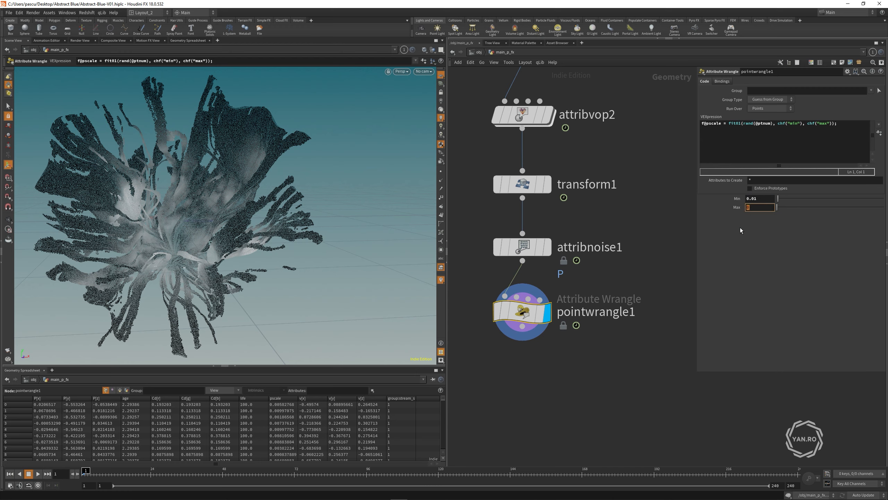
type(".05")
key("Return")
Step: Preview the particles as Discs up close to check their scale, and restore the Points display
key("d")
left_click(364, 277)
key("Escape")
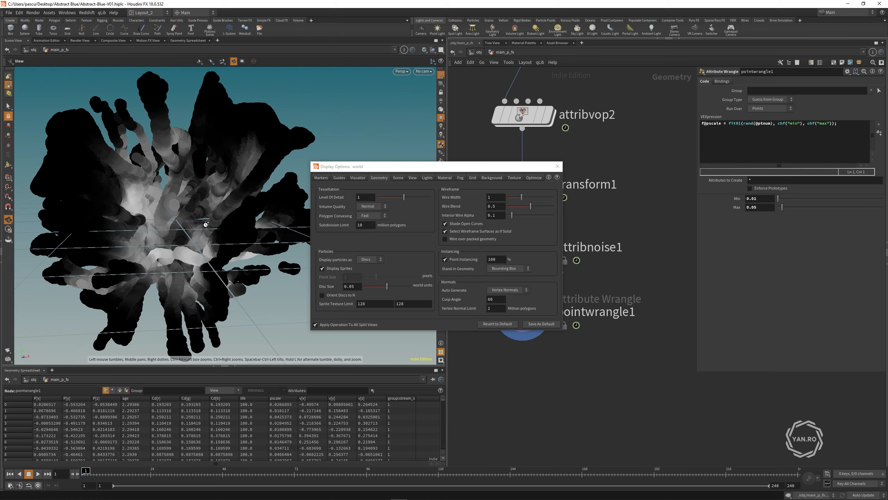
scroll(206, 224, "up", 5)
key("Return")
left_click(379, 259)
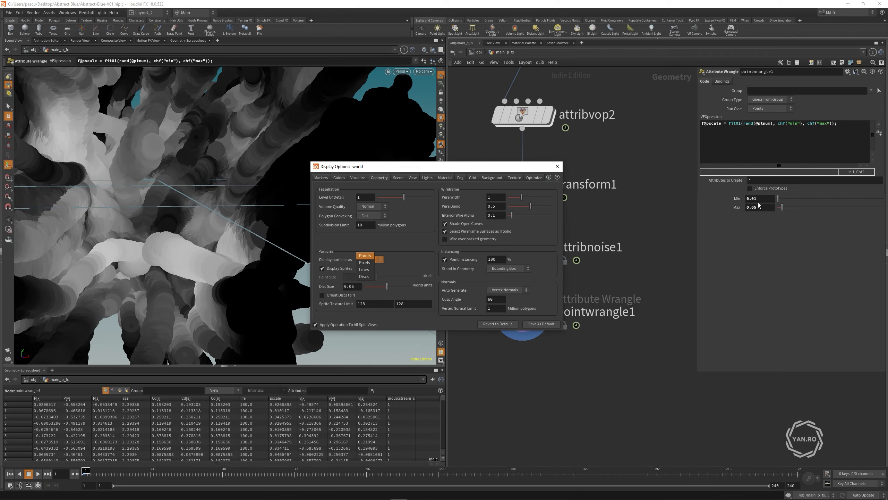
left_click(365, 255)
left_click(557, 166)
scroll(214, 218, "down", 5)
left_click_drag(211, 207, 227, 233, "alt")
key("Return")
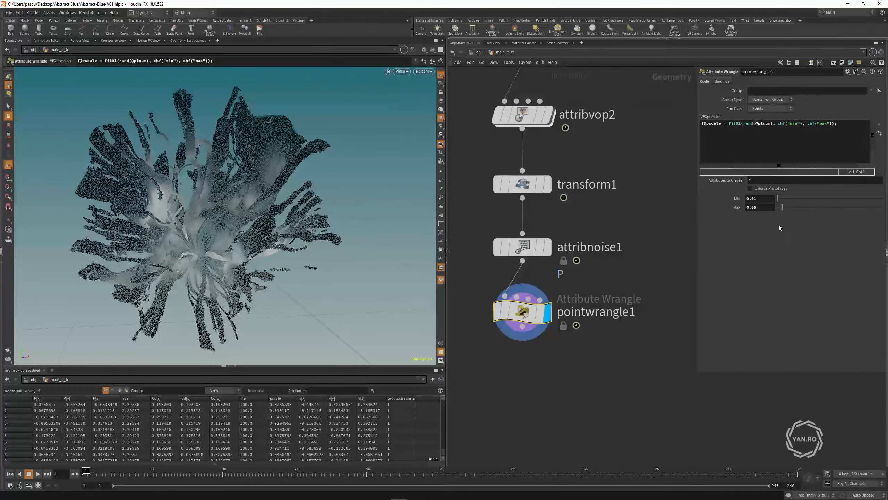
Step: Add the line f@pscale *= chf("mult"); to the wrangle and create its Mult parameter
left_click(844, 124)
type(";")
key("Return")
type("f@pscale")
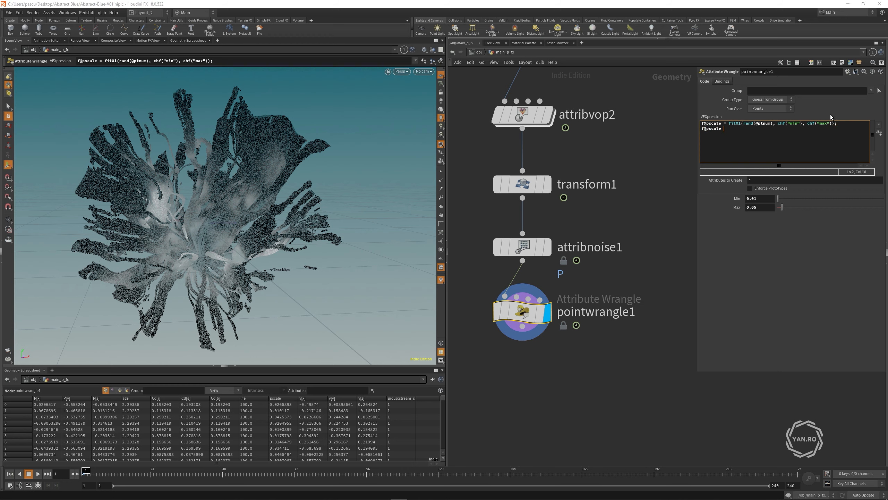
type(" *= chf(\"mult\");")
left_click(880, 133)
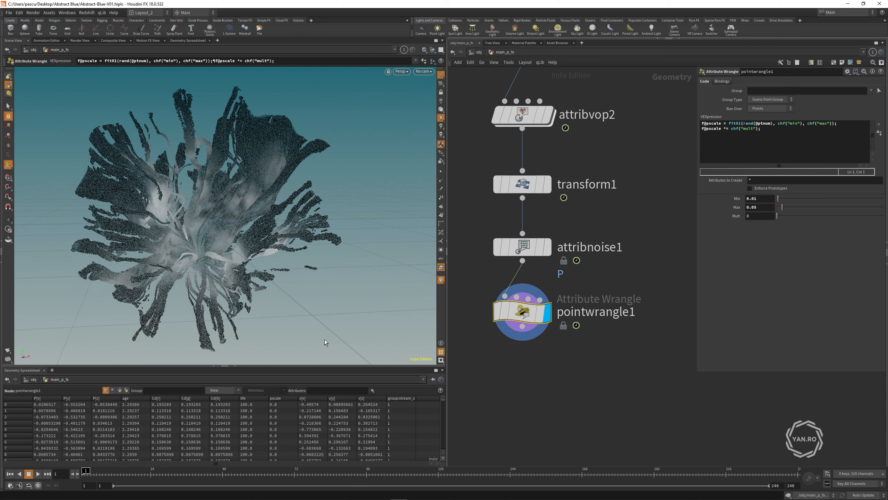
Step: Filter the geometry spreadsheet to the pscale attribute and enlarge its pane
left_click(315, 390)
type("pscale")
key("Return")
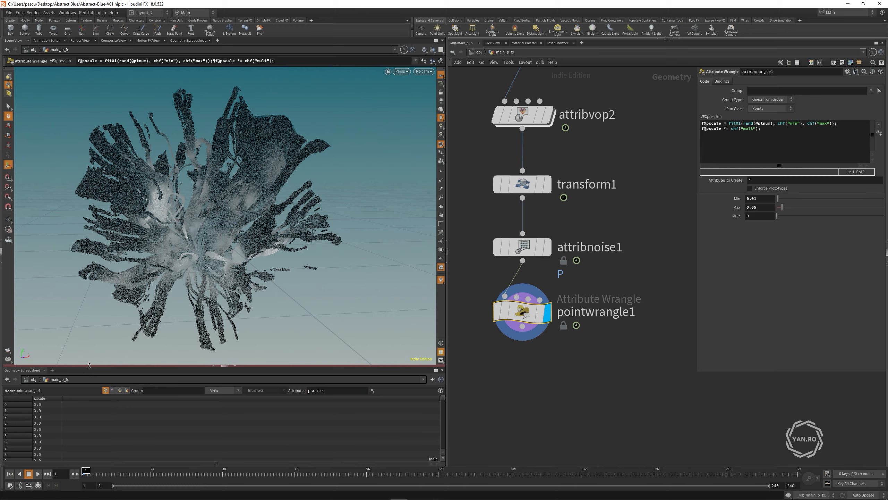
left_click_drag(88, 365, 87, 348)
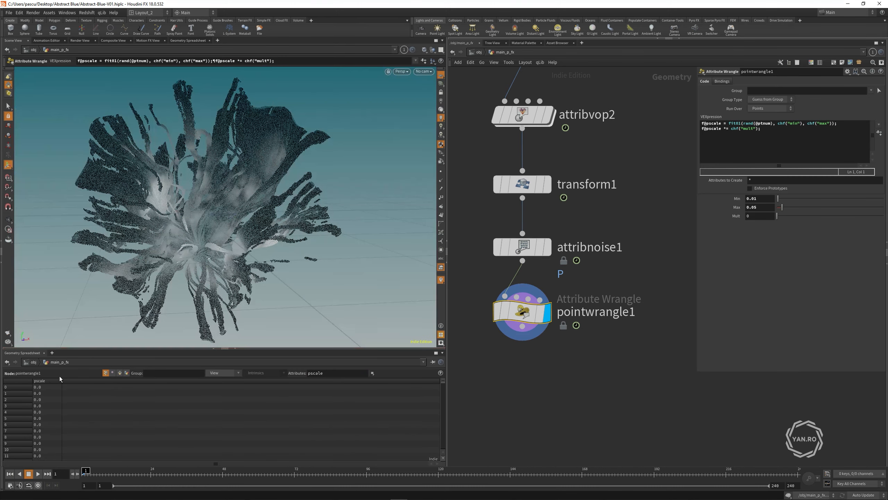
Step: Set the wrangle's Mult parameter to 0.2
left_click(753, 218)
type(".2")
key("Return")
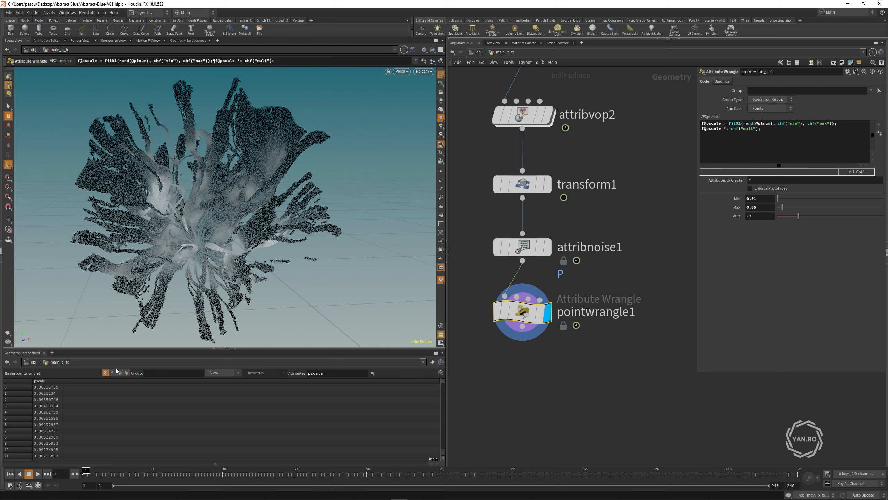
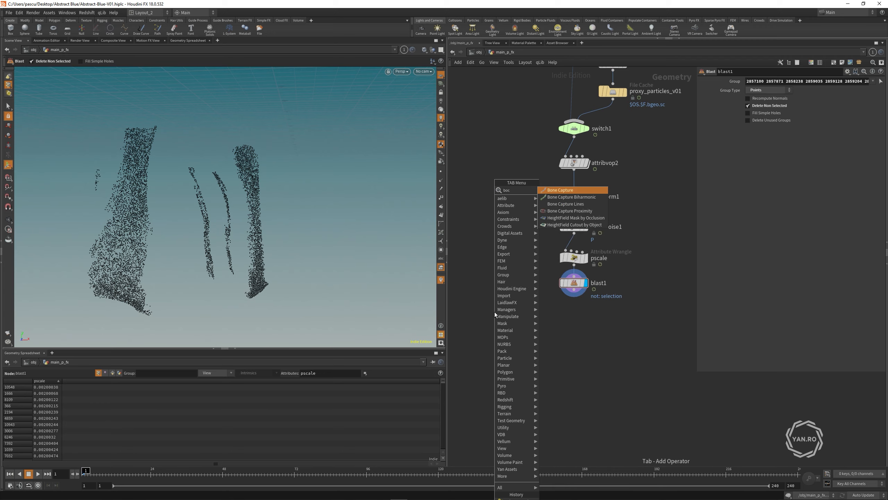
Step: Add a Box node to the network and wire blast1 into the target points input of copytopoints1
key("Down")
key("Down")
key("Down")
key("Down")
key("Return")
left_click(524, 317)
scroll(556, 310, "up", 3)
left_click_drag(581, 281, 518, 313)
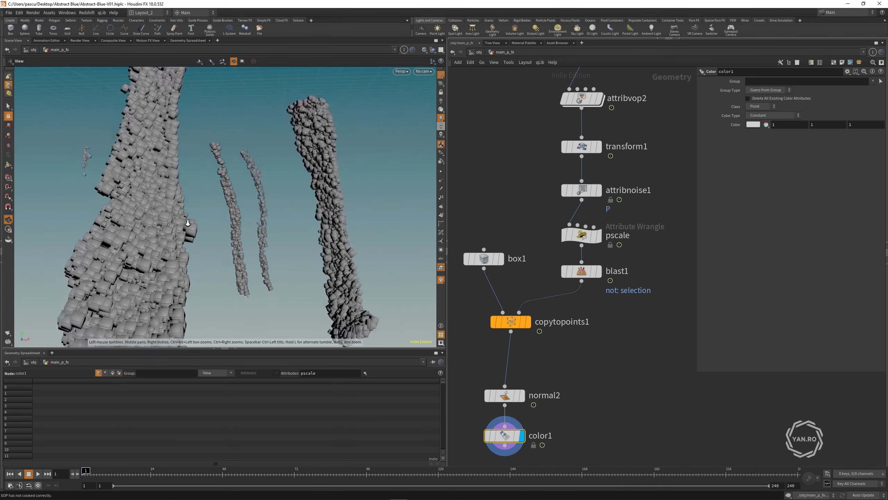
Step: Examine the size variation and overlap of the copied boxes up close
scroll(182, 240, "up", 5)
scroll(182, 240, "down", 4)
left_click_drag(182, 240, 238, 222)
key("Return")
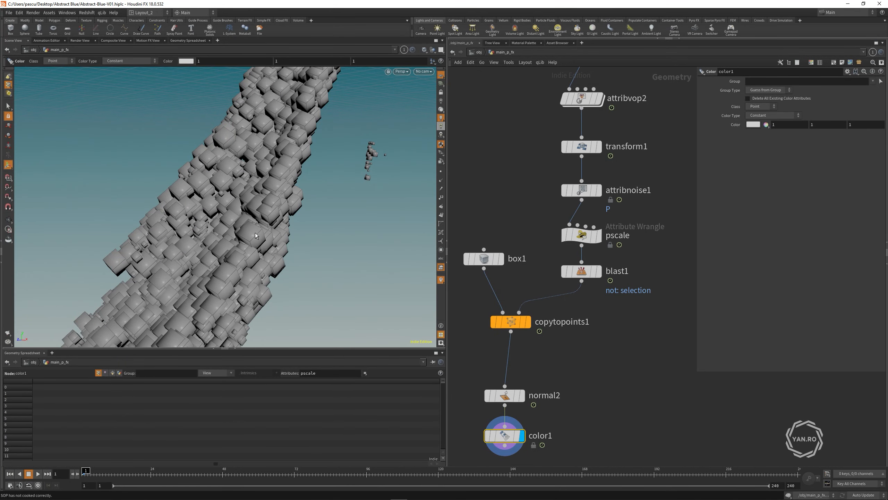
Step: Move box1, copytopoints1, normal2 and color1 together further down to make room below blast1
key("Escape")
left_click_drag(252, 234, 380, 298)
key("Return")
scroll(551, 334, "down", 2)
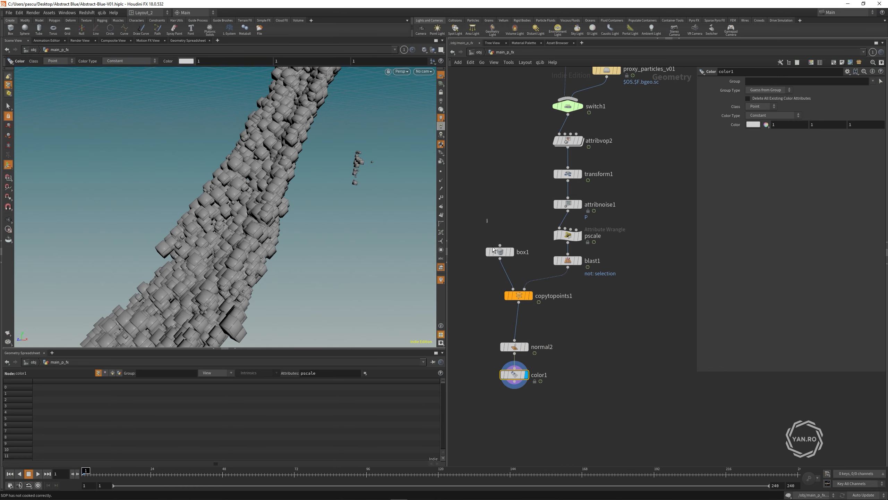
left_click_drag(489, 227, 540, 390)
left_click_drag(519, 301, 501, 350)
Step: Insert an Attribute Randomize node between blast1 and copytopoints1
left_click(587, 304)
key("Tab")
type("vop")
key("Return")
left_click(497, 269)
scroll(497, 269, "up", 3)
left_click_drag(497, 269, 606, 301)
left_click(606, 301)
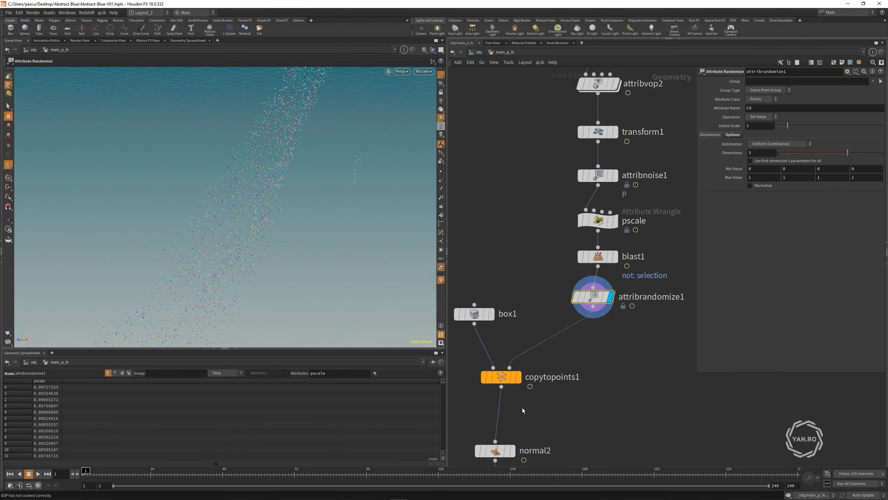
Step: Display color1 and set attribrandomize1's attribute name to orient with 4 dimensions
scroll(524, 402, "down", 2)
left_click(506, 459)
scroll(582, 261, "up", 3)
left_click(584, 259)
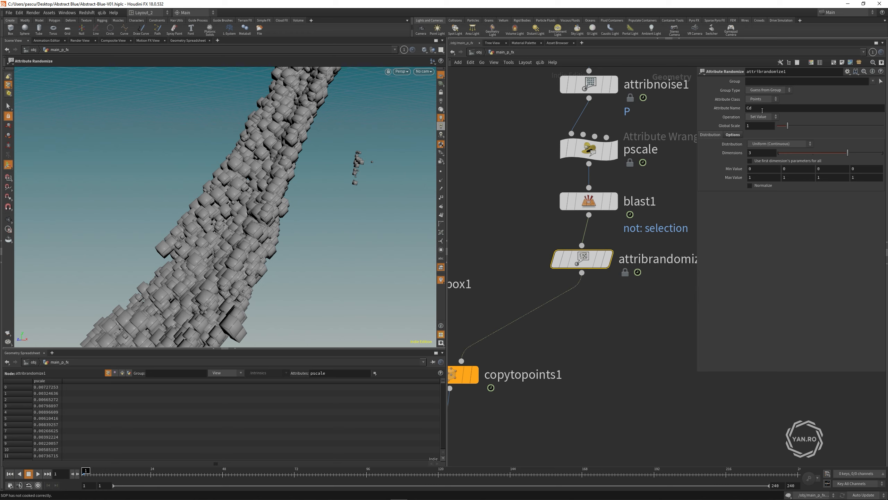
double_click(751, 108)
type("orient")
key("Tab")
key("Return")
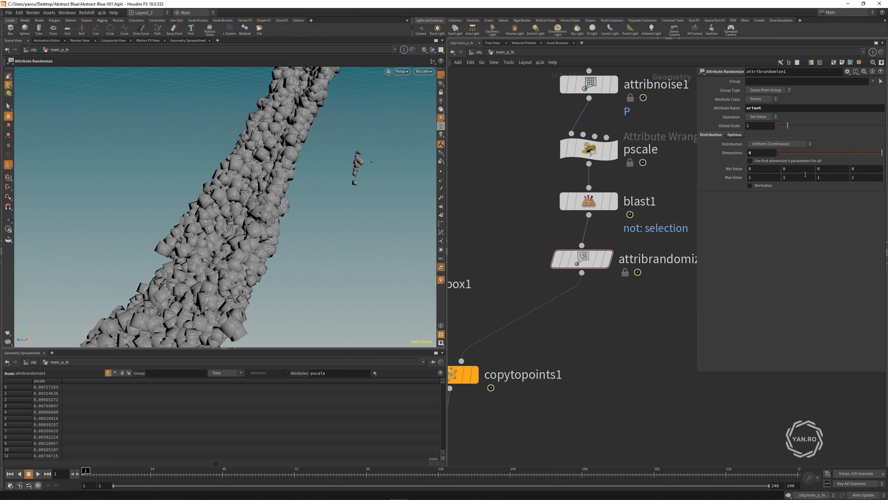
Step: Bypass and re-enable attribrandomize1, and examine the orientation of the copied boxes from several angles
scroll(261, 221, "up", 5)
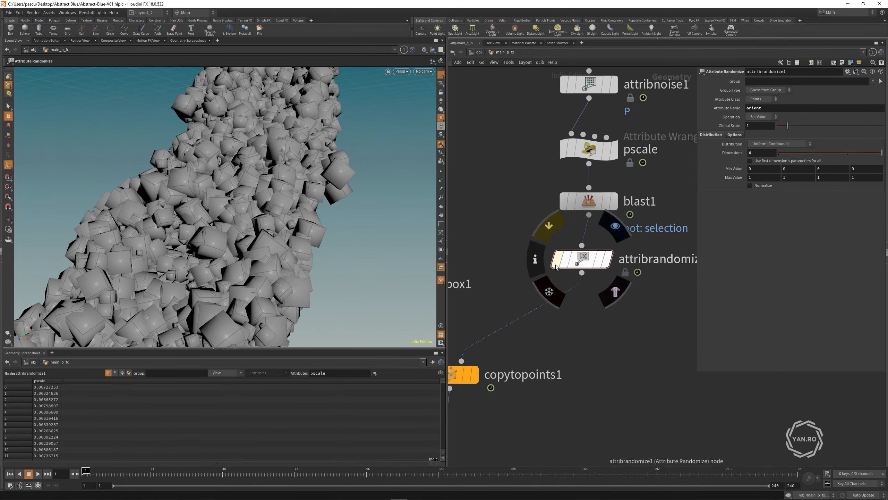
left_click(555, 232)
left_click(553, 227)
left_click_drag(213, 236, 169, 240, "alt")
scroll(246, 197, "down", 8)
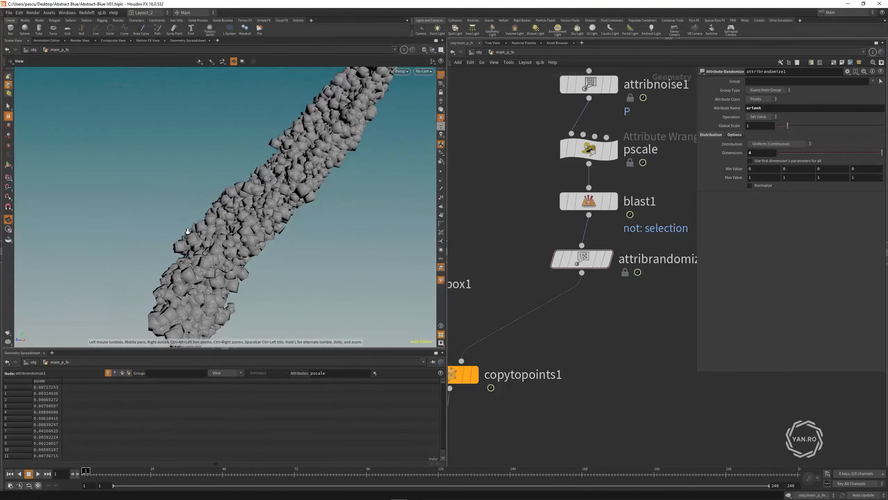
left_click_drag(247, 197, 196, 140)
scroll(303, 166, "up", 8)
scroll(217, 158, "down", 5)
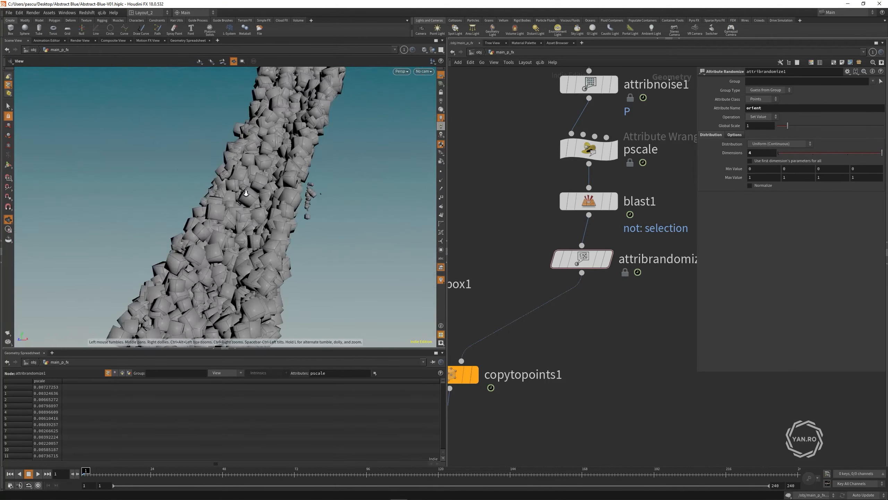
Step: Move box1, copytopoints1, normal2 and color1 off to the left of the main node chain
scroll(608, 226, "down", 5)
middle_click_drag(512, 315, 521, 275)
left_click_drag(503, 351, 561, 257)
left_click_drag(550, 289, 553, 269)
left_click_drag(525, 184, 569, 332)
left_click_drag(554, 247, 464, 225)
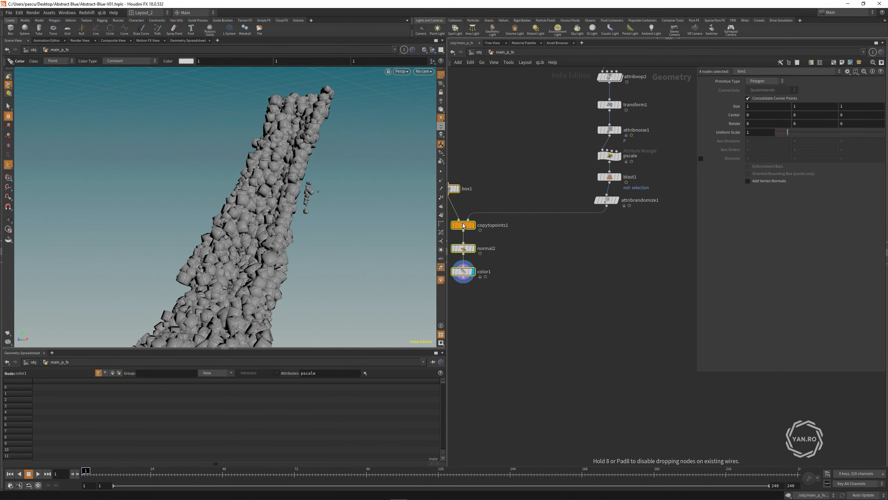
left_click(545, 264)
Step: Add a Null node below attribrandomize1 and name it OUT_MAIN_PARTICLES
scroll(647, 228, "up", 3)
middle_click_drag(647, 228, 616, 241)
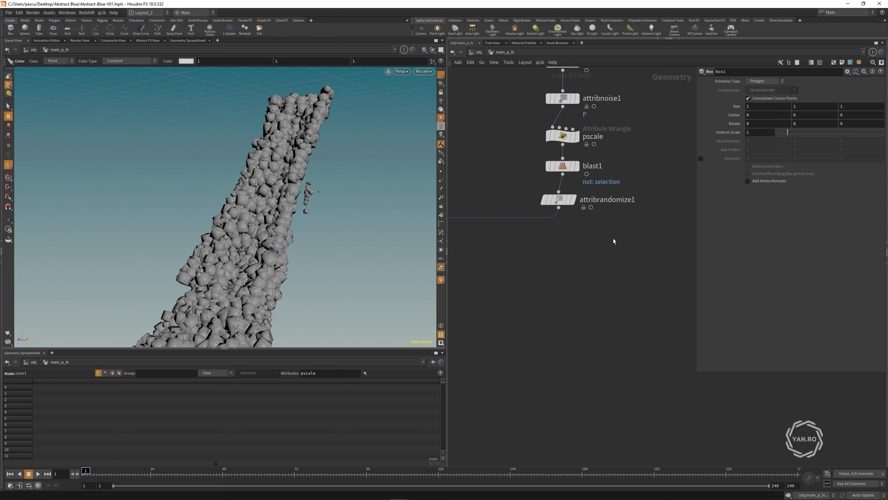
left_click_drag(558, 207, 561, 301)
type("nu")
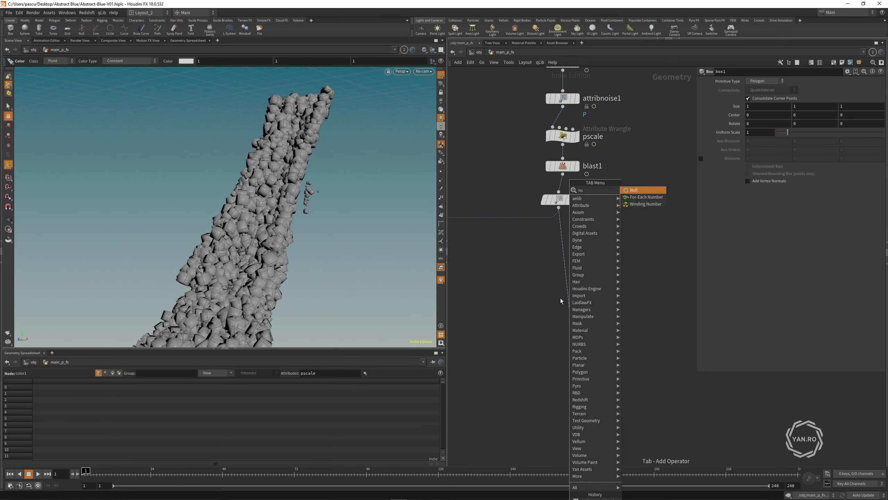
key("Return")
left_click_drag(574, 305, 563, 283)
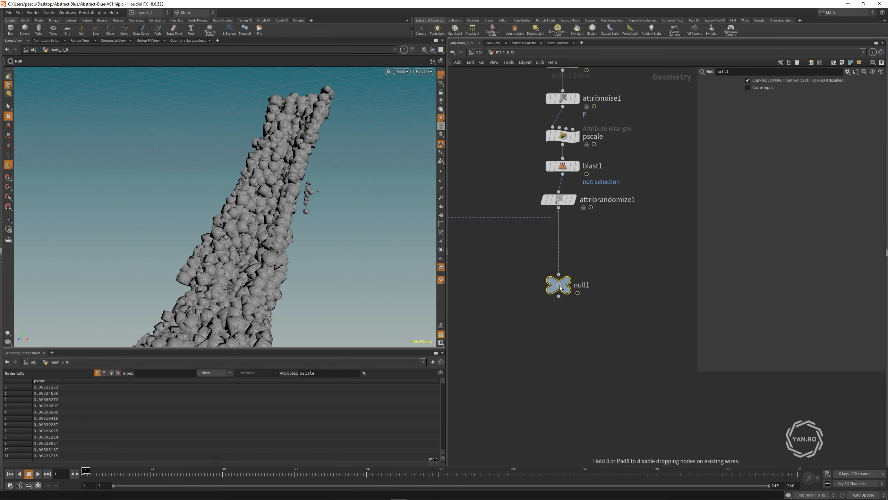
key("F2")
type("OUT_MAIN_PARTICLES")
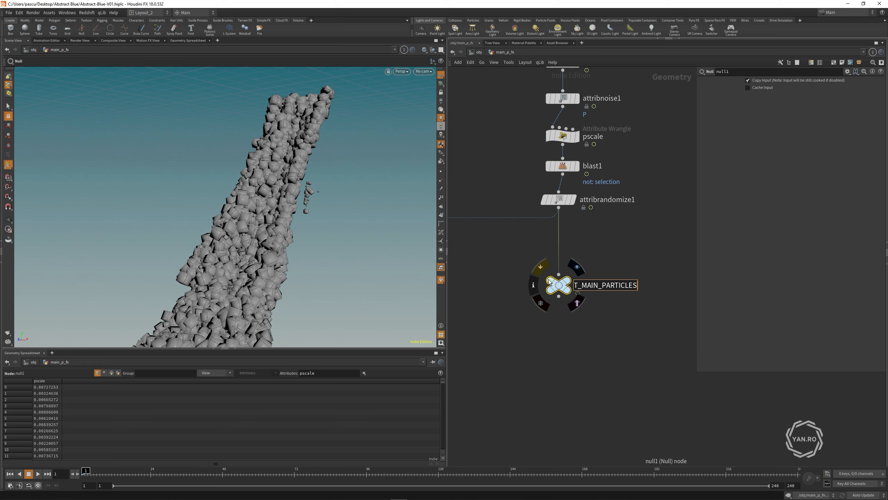
key("Return")
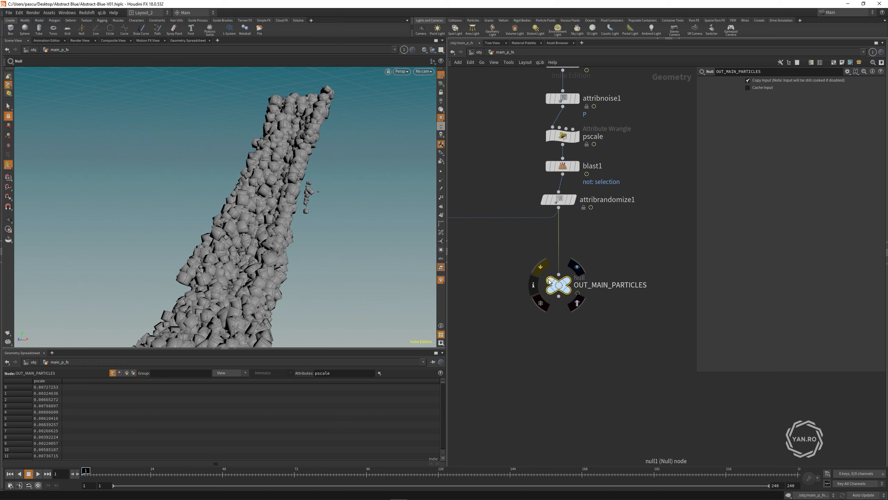
Step: Display OUT_MAIN_PARTICLES with blast1 bypassed and color-code the nodes of the chain
key("r")
middle_click_drag(530, 198, 518, 251)
mouse_move(527, 221)
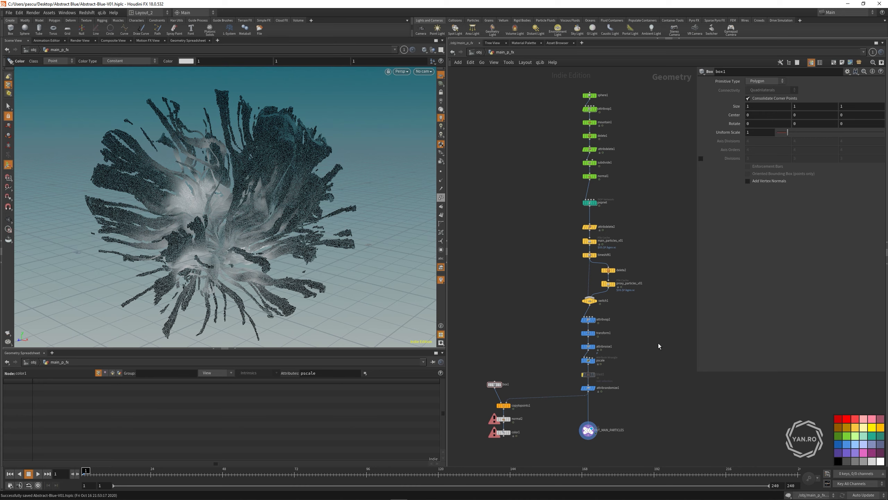
Step: Return to the object level, add a Camera in the Lights + Camera box and look through cam1
key("u")
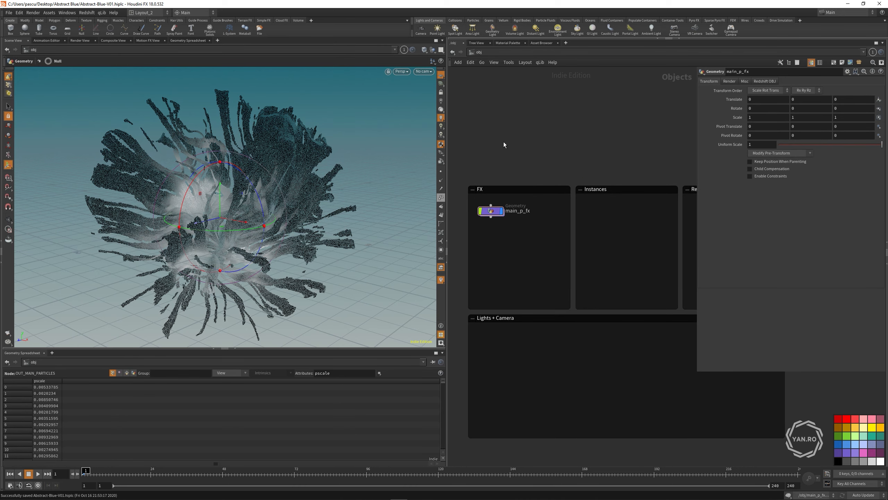
left_click_drag(263, 216, 250, 194, "alt")
key("Return")
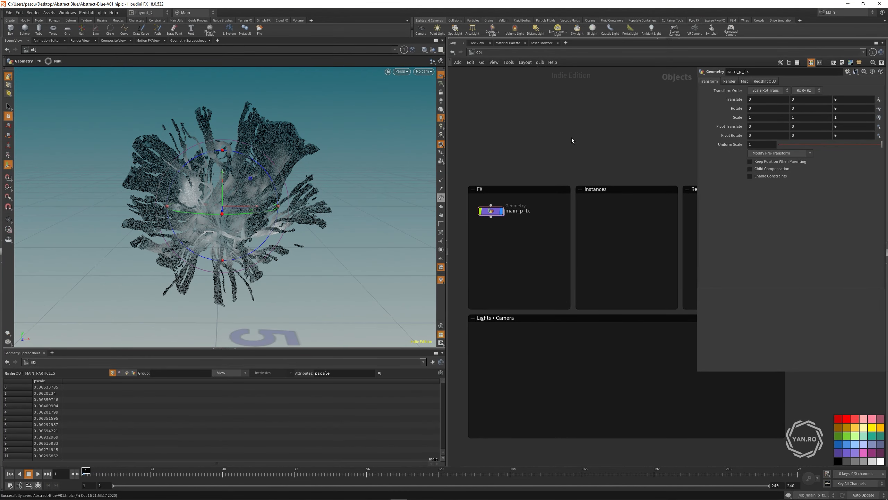
key("Tab")
type("cam")
key("Return")
left_click(424, 71)
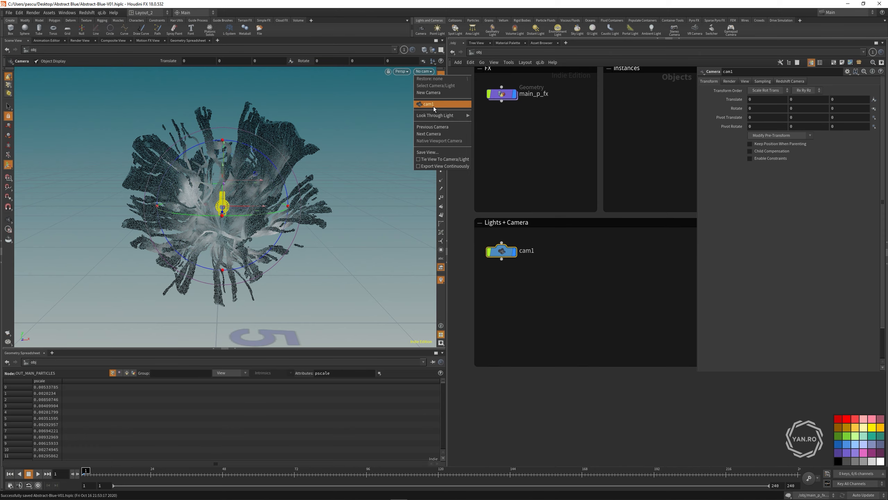
left_click(430, 104)
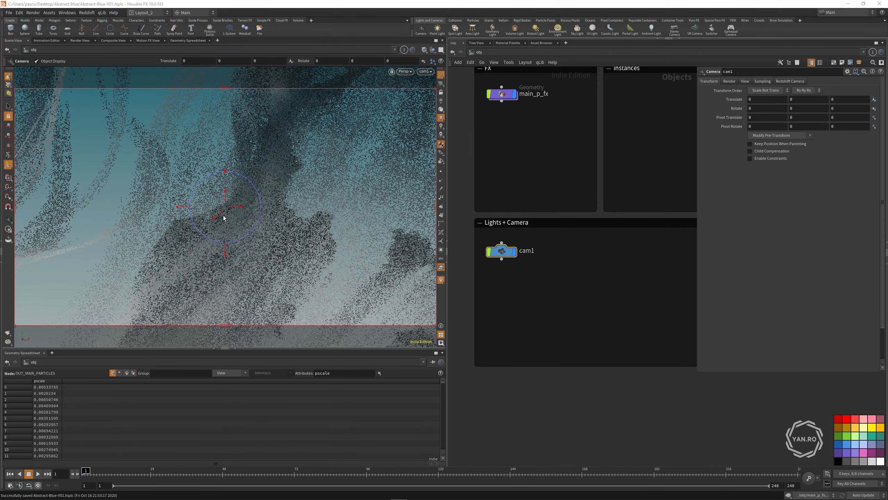
Step: Move cam1 back to 8.13 in Z and link its vertical resolution to the horizontal value of 1280
middle_click_drag(844, 102, 876, 94)
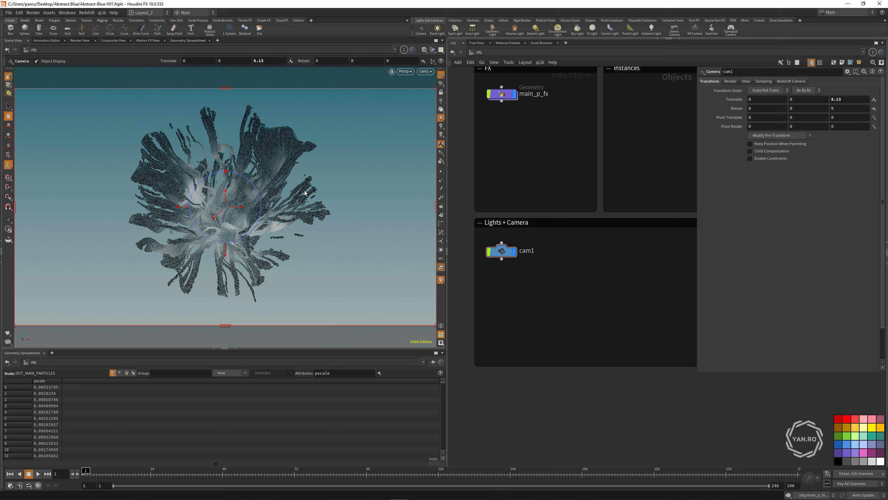
left_click(745, 81)
right_click(767, 99)
key("Escape")
right_click(823, 99)
left_click(853, 172)
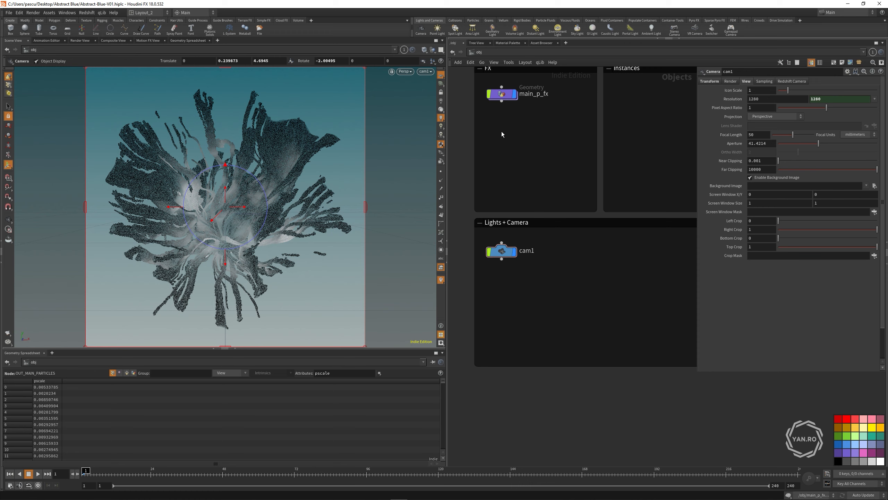
Step: Add a Geometry object below main_p_fx in the FX box
key("Tab")
type("geo")
key("Return")
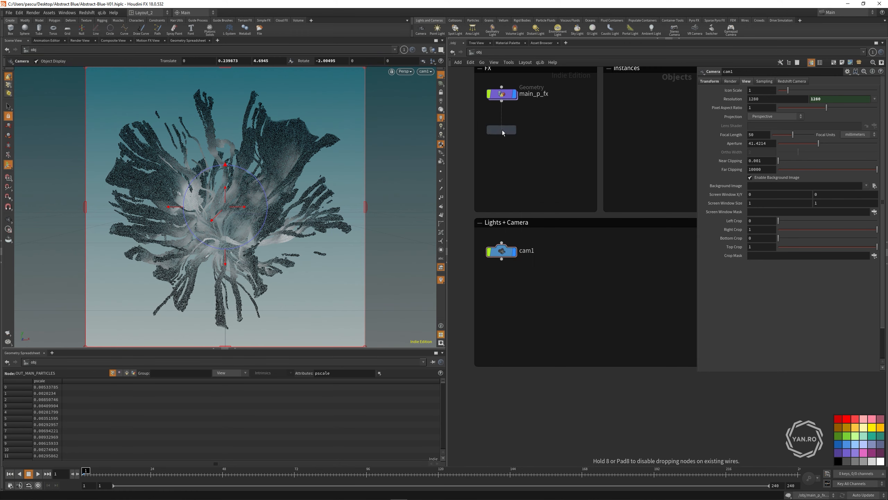
left_click(502, 129)
scroll(530, 86, "up", 3)
Step: Rename the new geometry object bg_p_fx and color it purple like main_p_fx
left_click(526, 96)
double_click(521, 151)
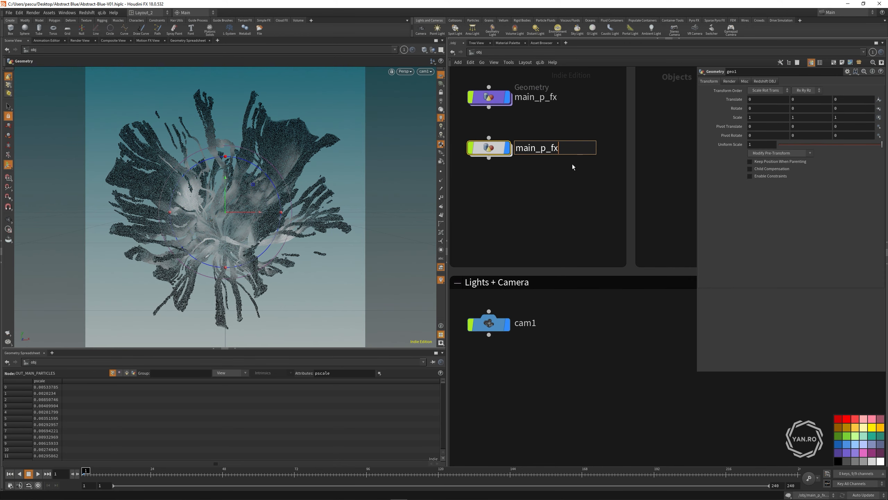
key("Left")
key("Left")
key("Left")
key("Left")
key("Left")
key("shift+Left")
key("shift+Left")
key("shift+Left")
key("shift+Left")
type("bg")
key("Return")
left_click_drag(497, 194, 489, 138)
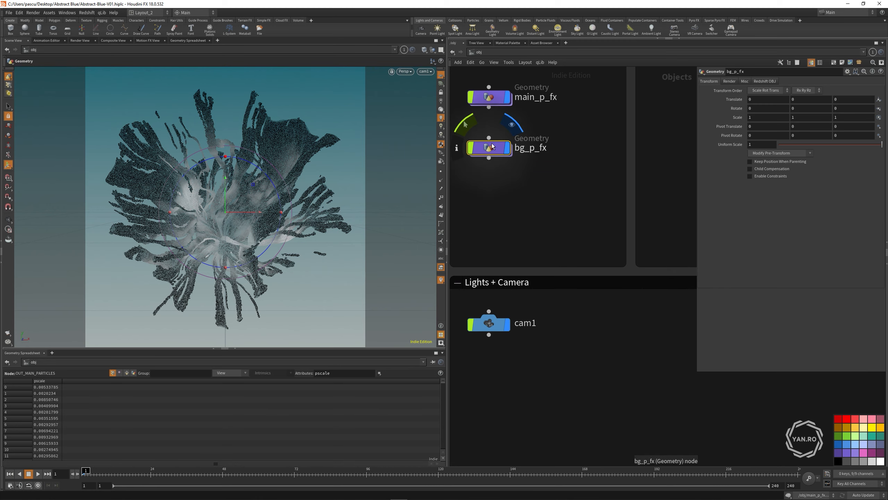
Step: Add a Box node inside bg_p_fx with a uniform scale of 2.92
double_click(496, 151)
key("Tab")
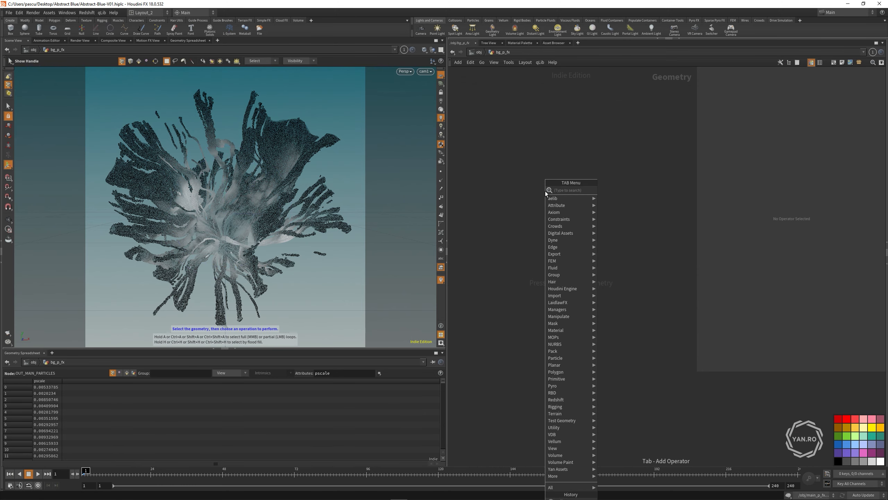
type("box")
key("Return")
left_click(546, 191)
left_click_drag(787, 132, 807, 135)
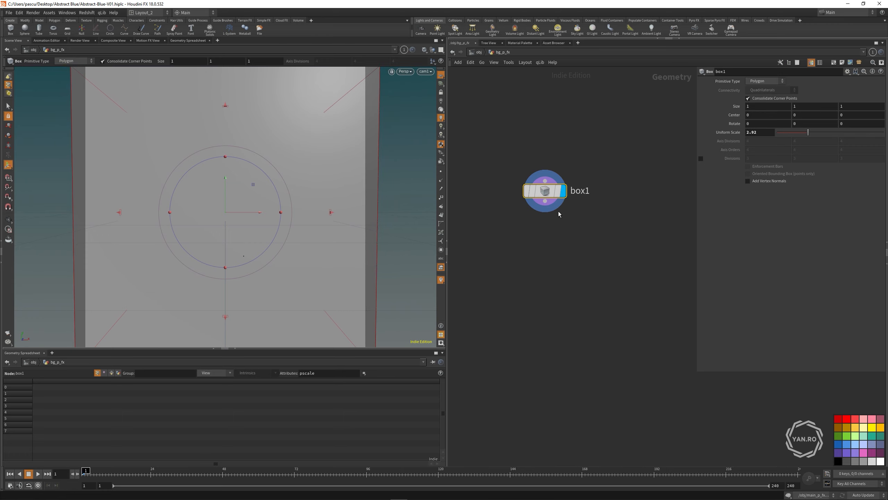
Step: Change box1's primitive type to Polygon Mesh with 20 axis divisions in each direction
left_click(761, 82)
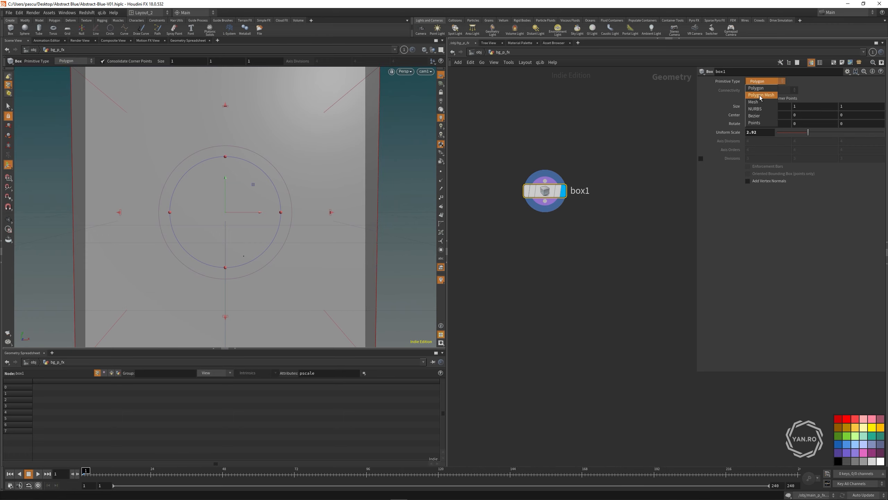
left_click(760, 95)
middle_click_drag(748, 139, 814, 139)
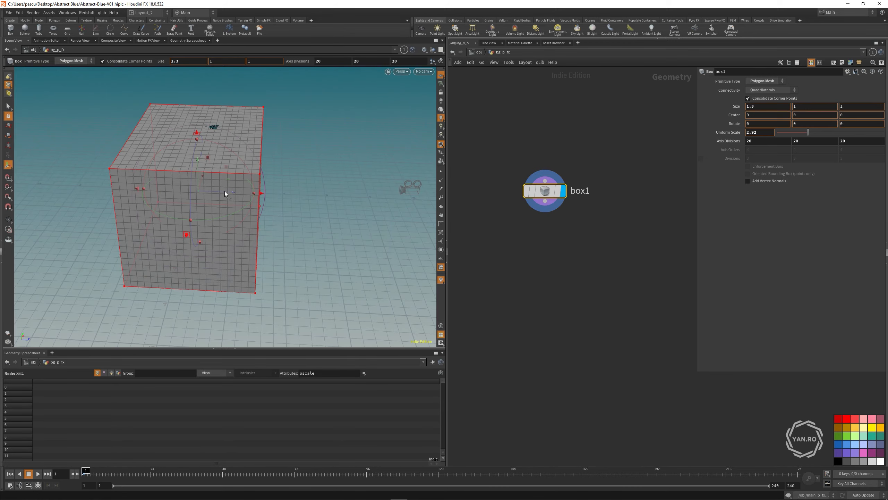
Step: Resize box1 to about 2.1 × 1.25 × 1.13 and shift its center to about 0, 0.08, -1.21
left_click_drag(224, 191, 287, 189)
key("Escape")
key("Return")
middle_click_drag(753, 104, 759, 104)
middle_click_drag(750, 106, 778, 106)
left_click_drag(185, 212, 107, 244, "alt")
left_click_drag(107, 244, 89, 249)
left_click(539, 257)
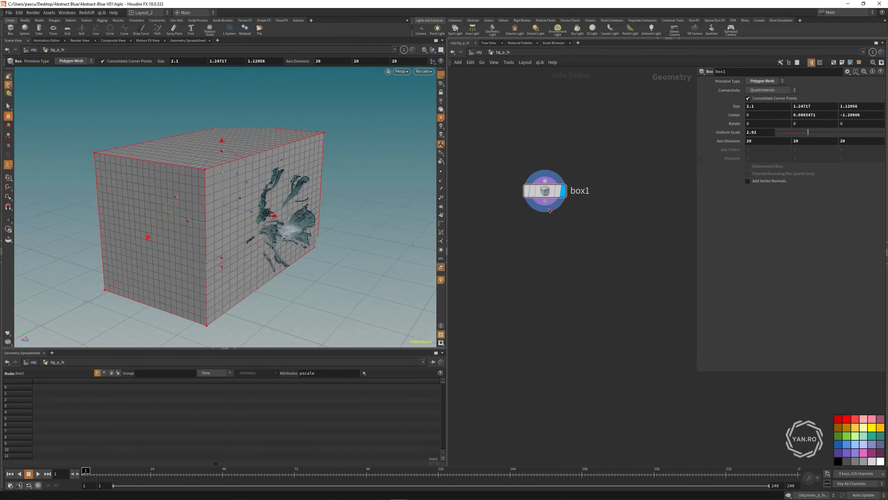
Step: Add a Mountain node after box1 and display it
key("Tab")
type("mo")
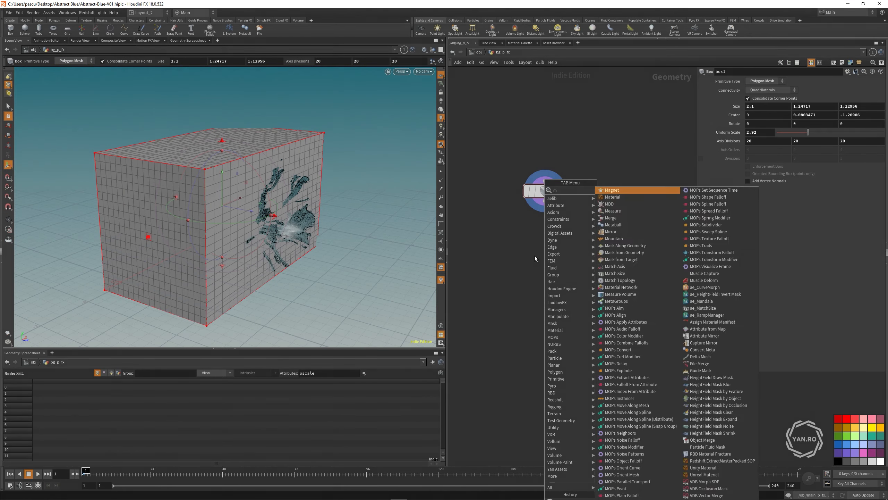
key("Return")
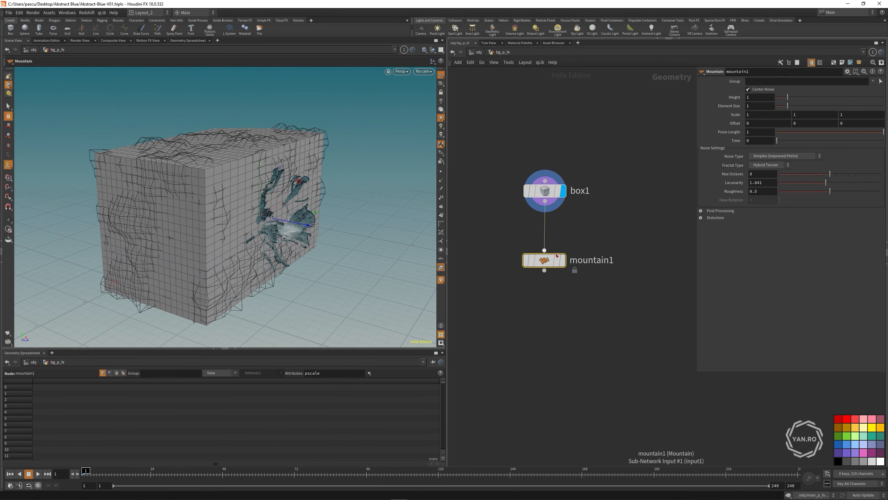
left_click(552, 234)
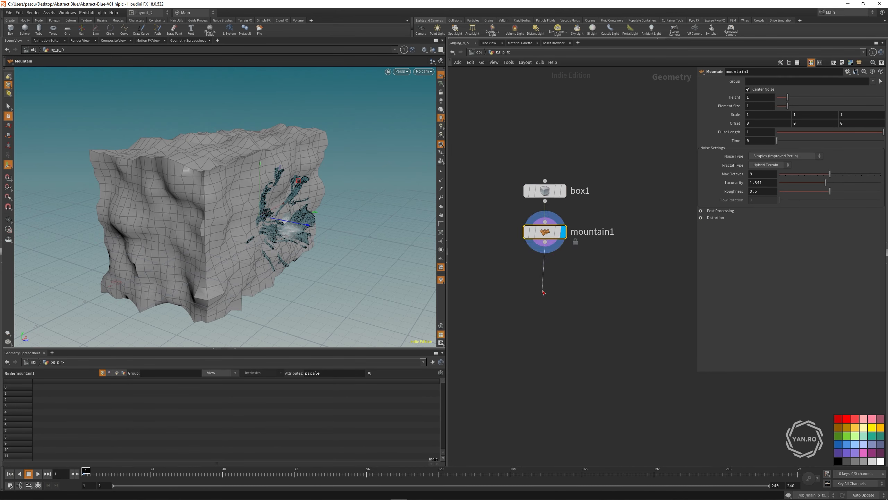
Step: Add an IsoOffset node after mountain1 and display it
key("Tab")
type("iso")
key("Return")
left_click(541, 291)
left_click(563, 270)
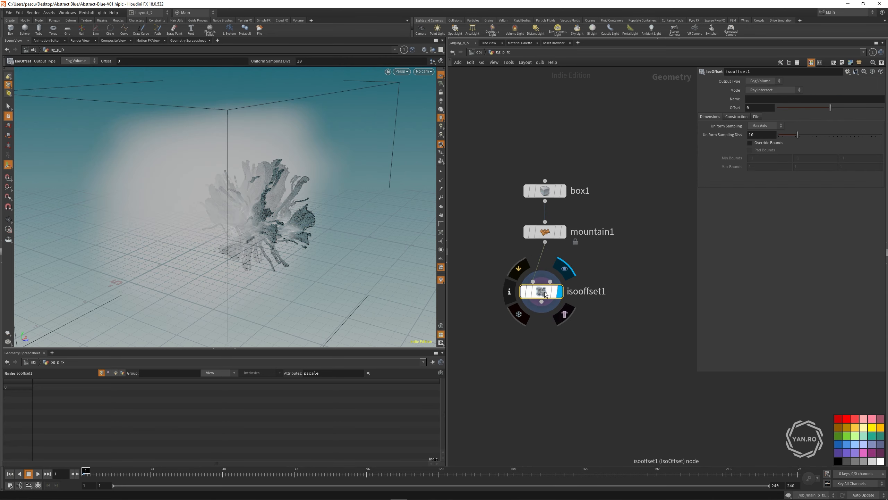
Step: Set isooffset1's uniform sampling divisions to 90
key("Escape")
left_click_drag(290, 171, 213, 185, "alt")
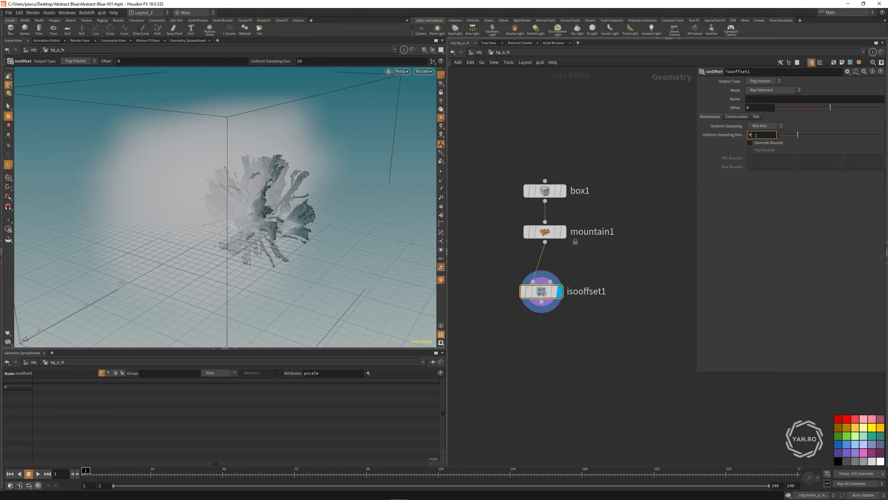
key("Return")
mouse_move(343, 246)
left_mouse_down("alt")
mouse_move(374, 245)
mouse_move(346, 246)
left_mouse_up("alt")
Step: Add a Scatter node after isooffset1 and display the scattered points around the main particles
left_click(542, 301)
key("Tab")
type("sc")
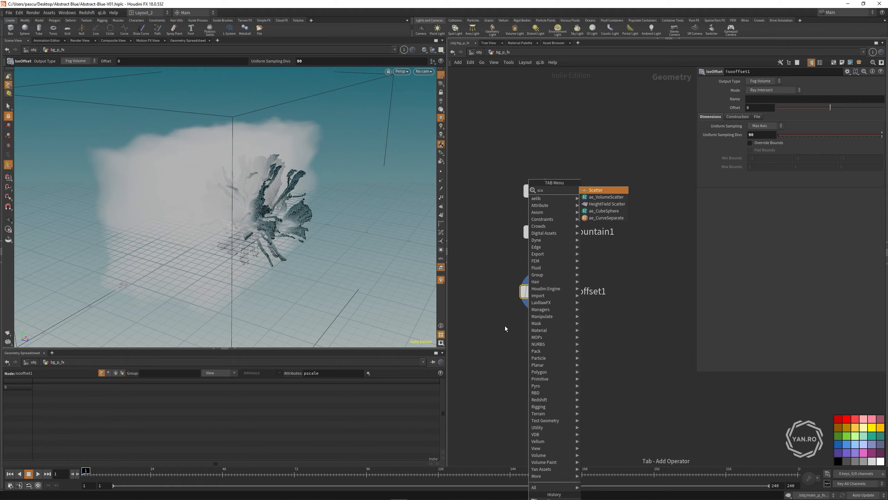
key("Return")
left_click(505, 325)
mouse_move(231, 189)
left_mouse_down("alt")
mouse_move(295, 223)
mouse_move(220, 160)
mouse_move(237, 190)
left_mouse_up("alt")
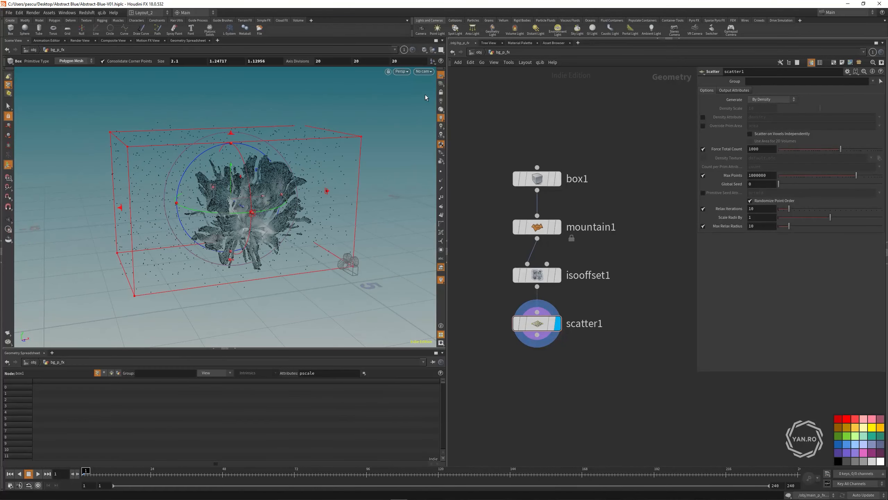
Step: Check the scattered background points through cam1 and from a free perspective angle
left_click(424, 71)
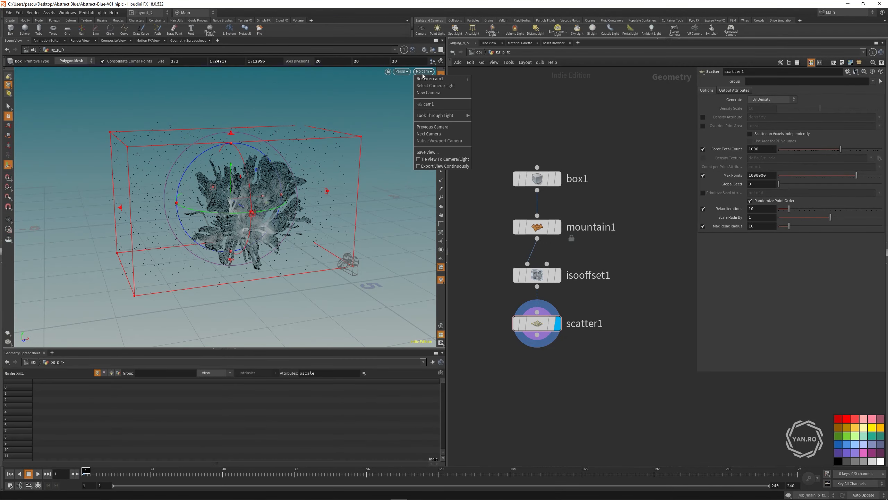
left_click(430, 104)
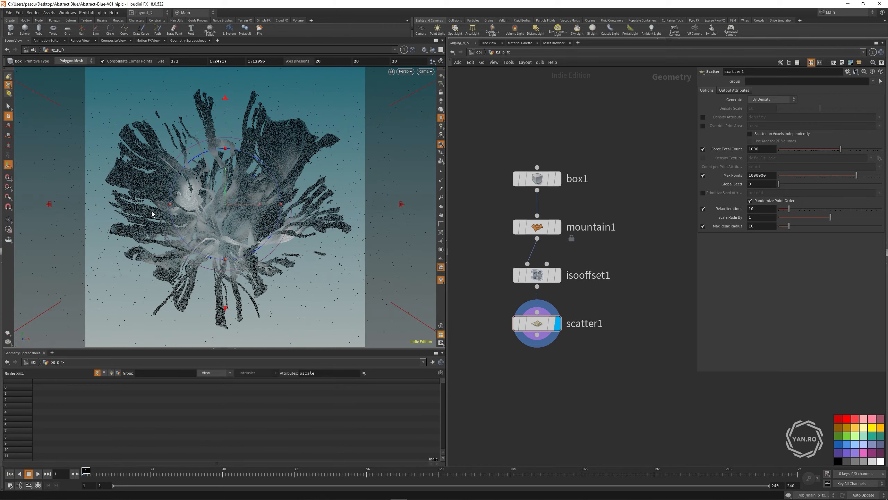
left_click_drag(125, 260, 217, 195, "alt")
left_click_drag(276, 227, 199, 204, "alt")
Step: Add an Attribute Noise node after scatter1 and display it
key("Tab")
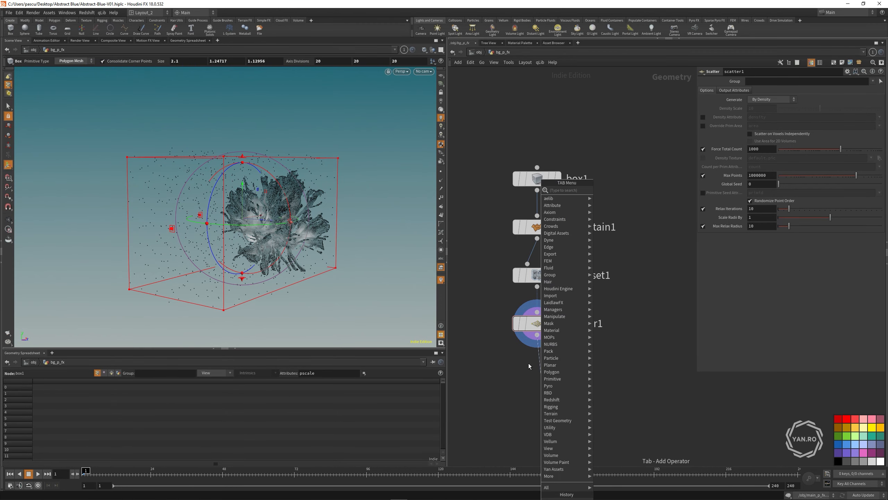
type("attribra")
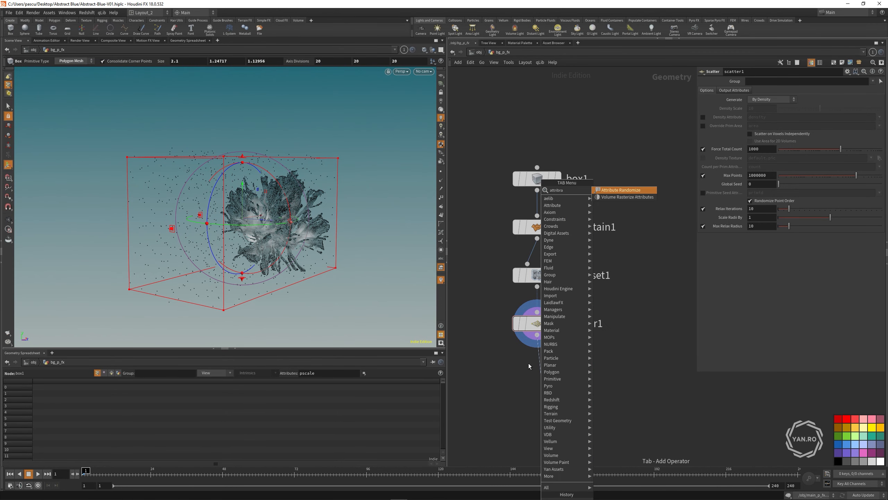
type("n")
key("Return")
scroll(241, 186, "up", 4)
left_click_drag(240, 186, 323, 151, "alt")
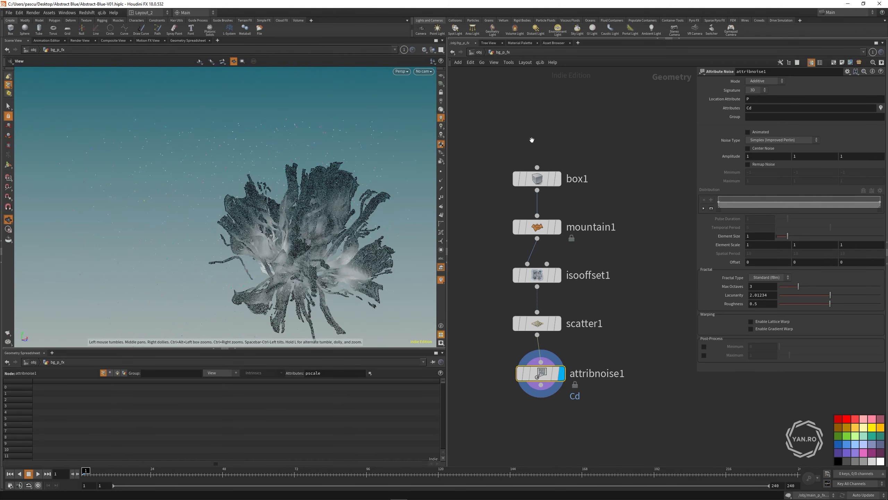
Step: Set attribnoise1 to affect the P attribute, with centered noise and an element size of 1.3
left_click_drag(760, 107, 657, 97)
type("P")
key("Return")
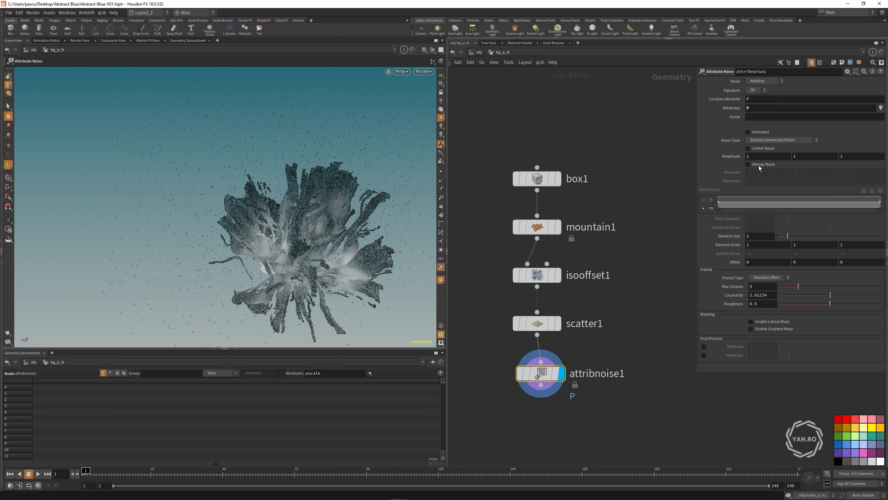
scroll(248, 185, "down", 3)
left_click_drag(248, 185, 270, 204, "alt")
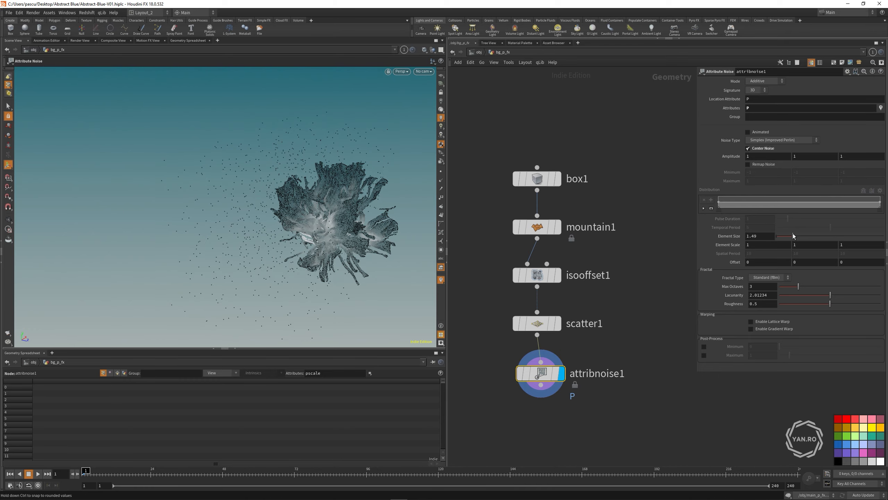
left_click_drag(335, 187, 330, 167, "alt")
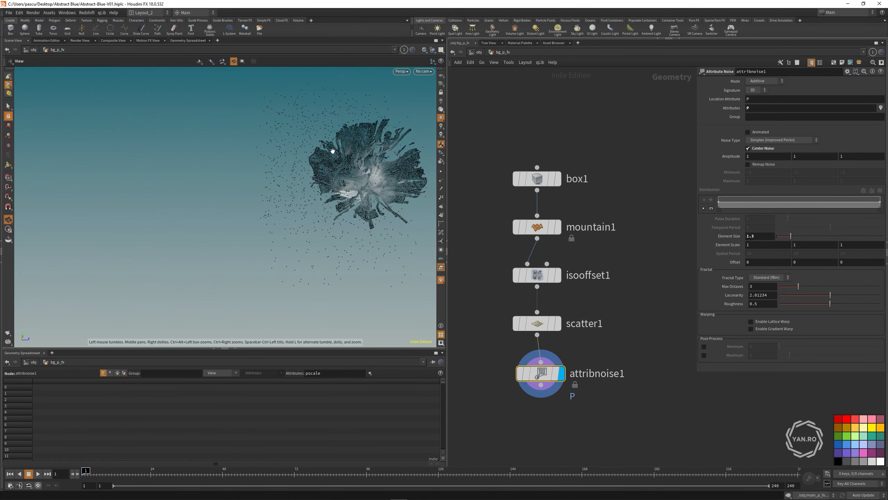
middle_click_drag(331, 144, 234, 164, "alt")
left_click_drag(234, 164, 198, 147, "alt")
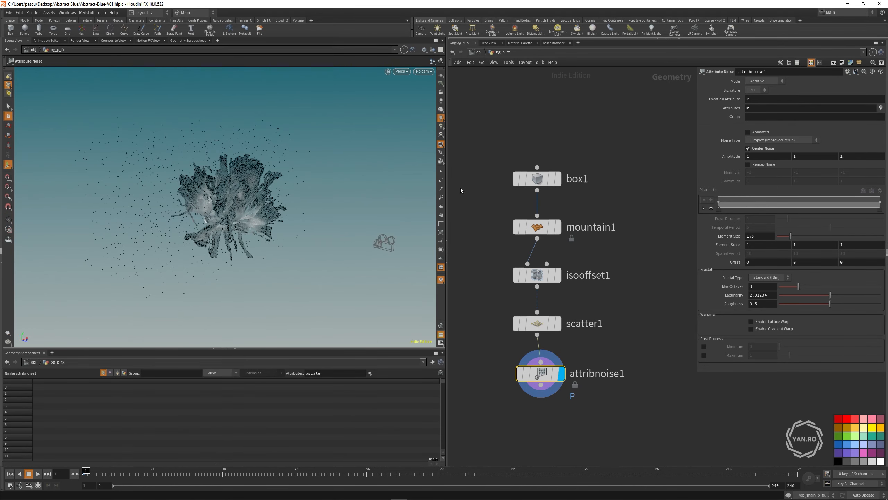
Step: Turn on point markers in the viewport to show the noise-displaced background points
left_click(441, 172)
left_click(441, 198)
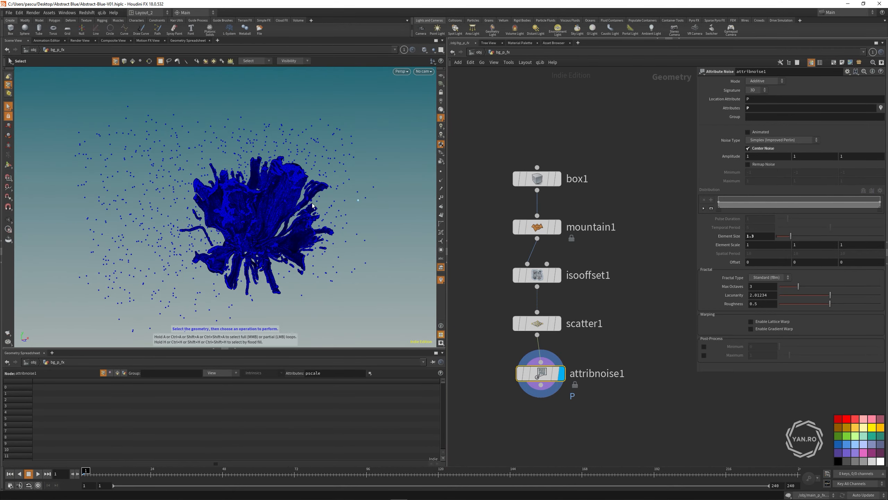
left_click_drag(227, 223, 232, 198, "alt")
key("s")
Step: Add a Point Wrangle after attribnoise1 and start editing its VEX expression
scroll(586, 244, "up", 2)
key("Tab")
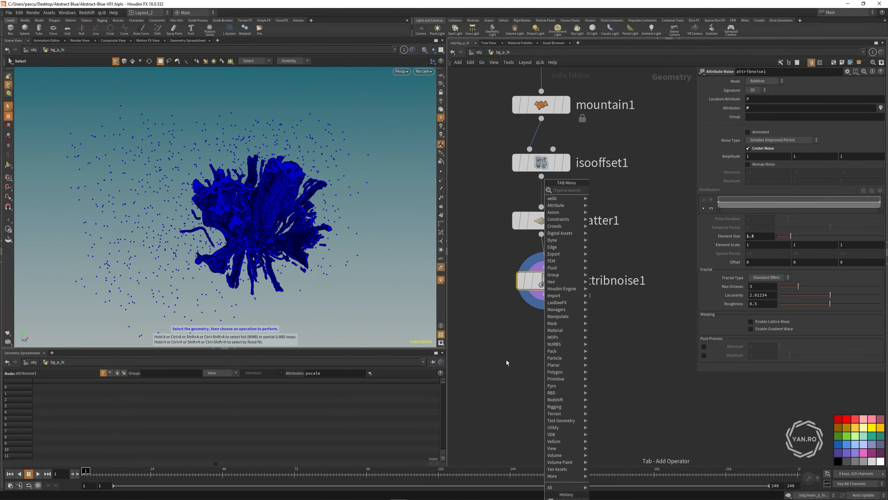
type("poinw")
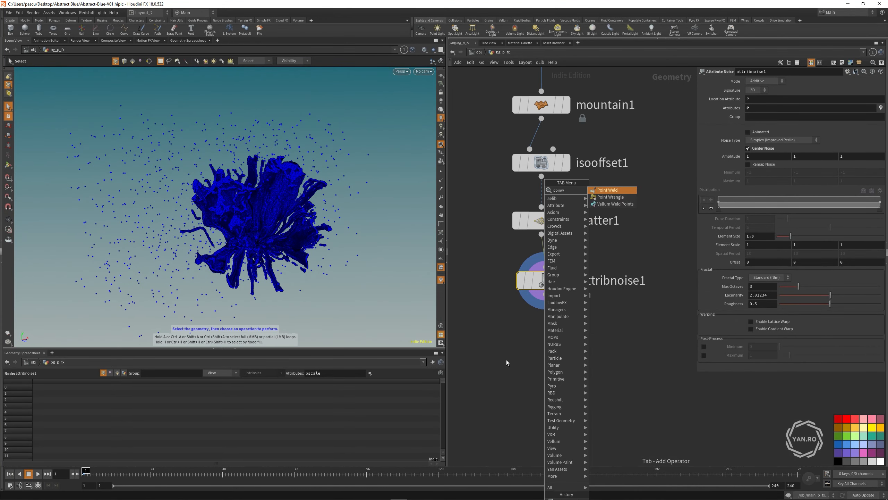
key("Return")
left_click(707, 147)
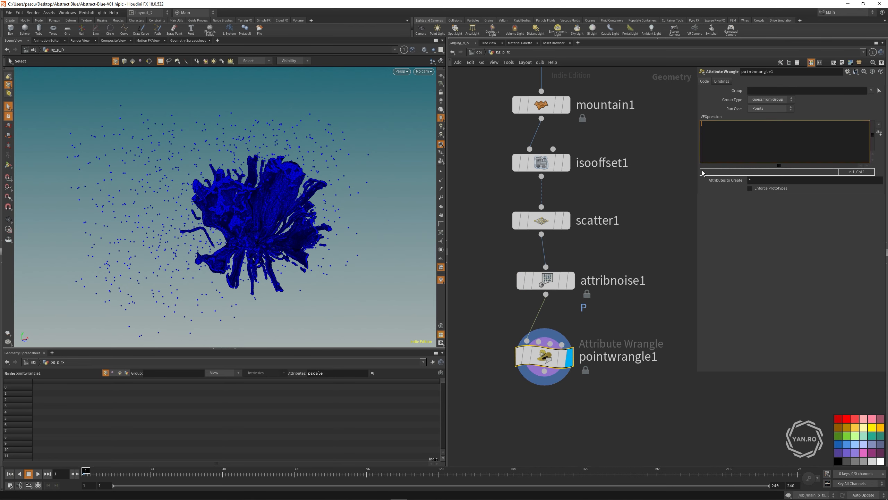
type("if ")
type("(ram")
type("nd(@ptnum")
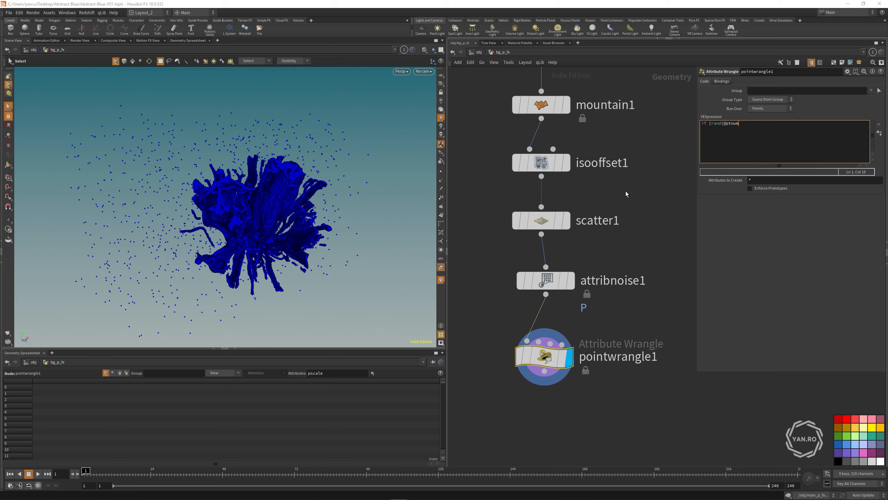
type(") > chf(\"number\"){")
key("Return")
type("removepoint(0, @ptnum);")
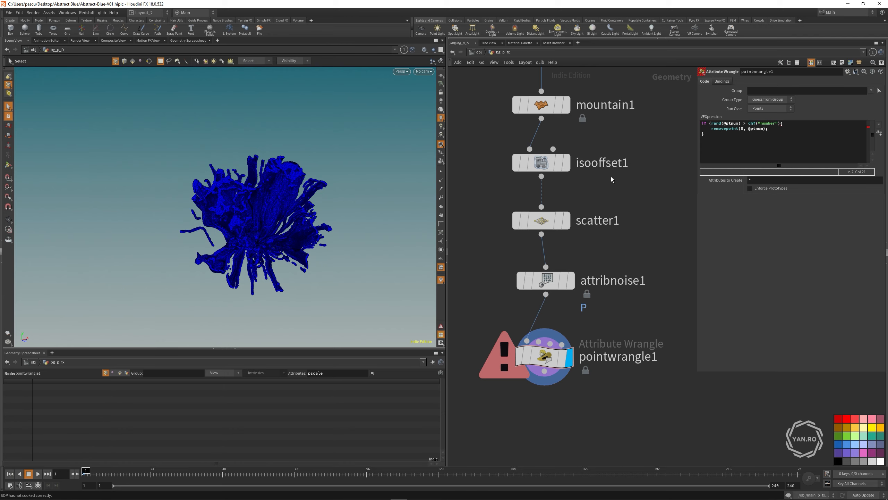
Step: Add the missing closing parenthesis to the if condition in pointwrangle1's code
left_click(780, 126)
key("Up")
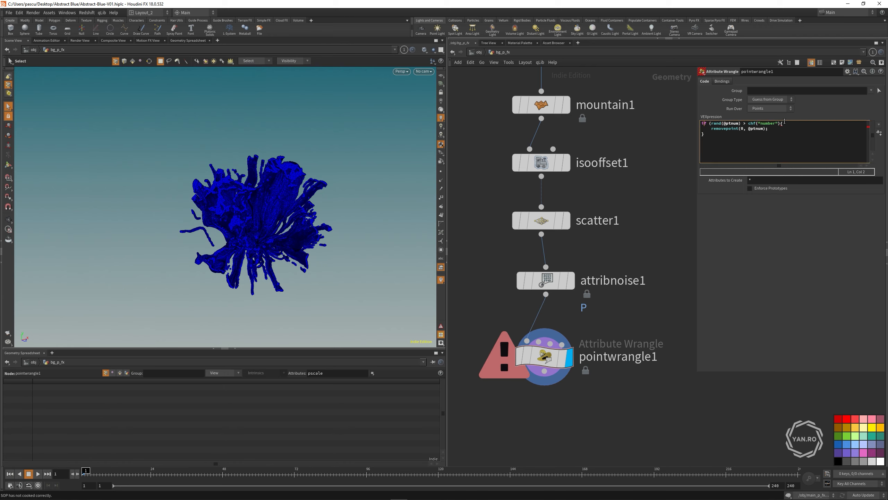
left_click(782, 123)
type(")")
Step: Generate the Number parameter from pointwrangle1's code and set it to about 0.299
left_click(879, 132)
left_click_drag(778, 198, 809, 201)
left_click_drag(297, 203, 221, 178, "alt")
scroll(583, 203, "down", 4)
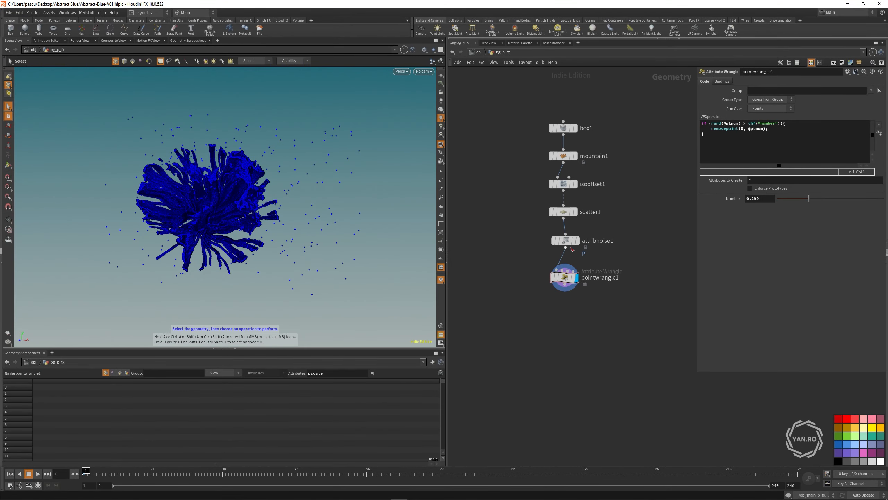
Step: Align all the nodes in bg_p_fx into one straight vertical column
key("ctrl+a")
left_click(583, 302)
scroll(582, 297, "up", 3)
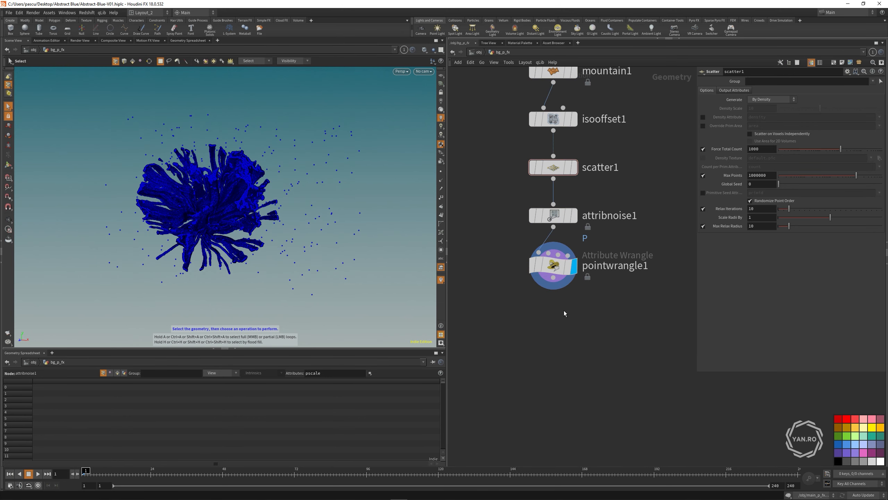
scroll(558, 307, "down", 1)
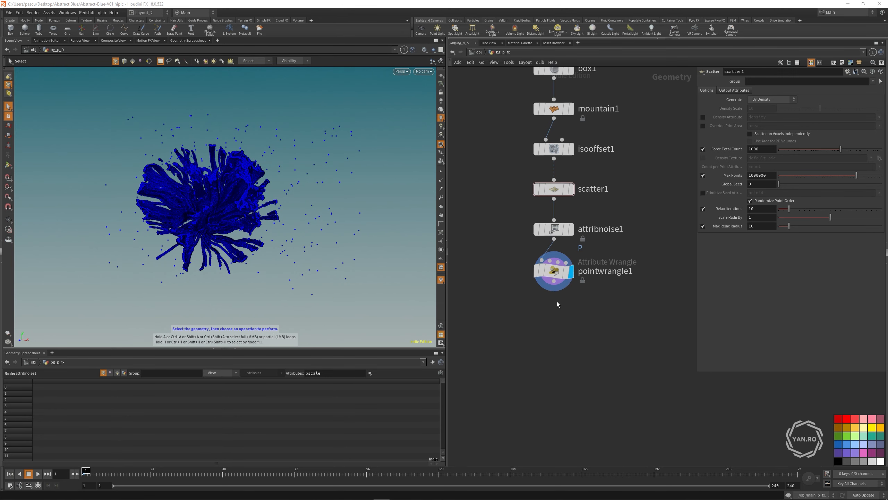
Step: Copy the pscale wrangle and attribrandomize1 from main_p_fx into bg_p_fx after pointwrangle1, and display attribrandomize1
left_click(473, 53)
scroll(515, 169, "up", 3)
double_click(514, 161)
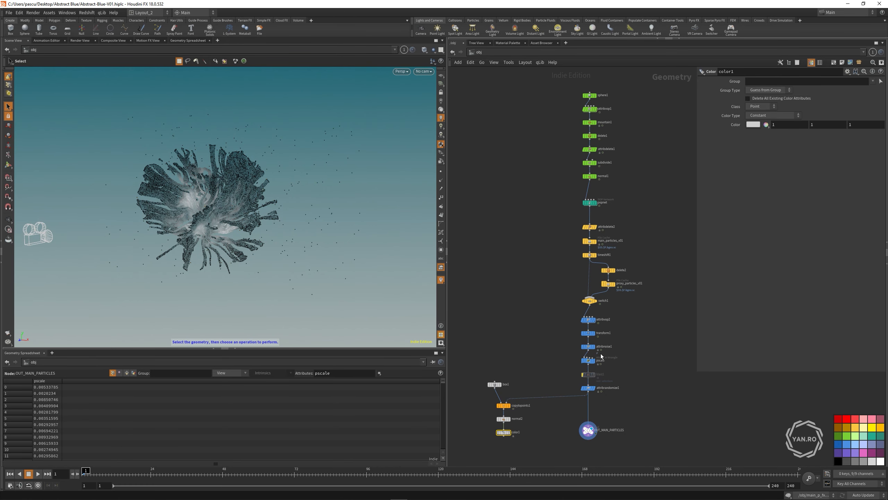
scroll(617, 348, "up", 5)
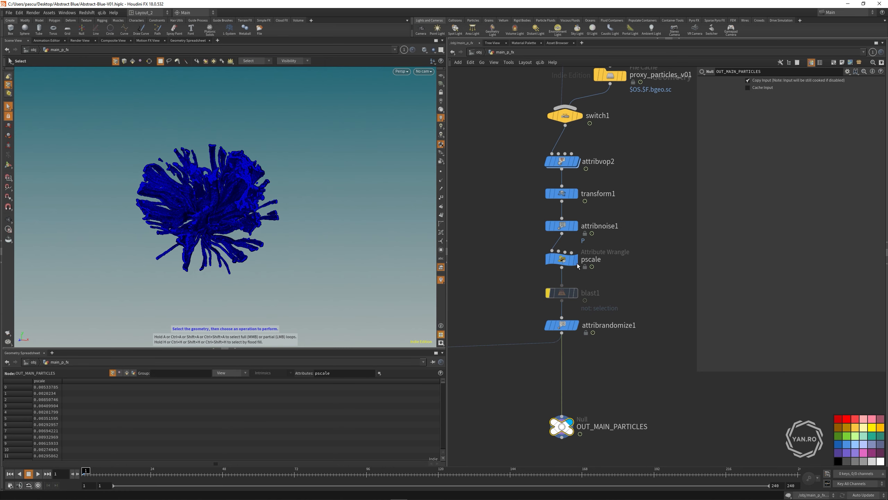
scroll(576, 262, "up", 2)
left_click_drag(488, 246, 572, 274)
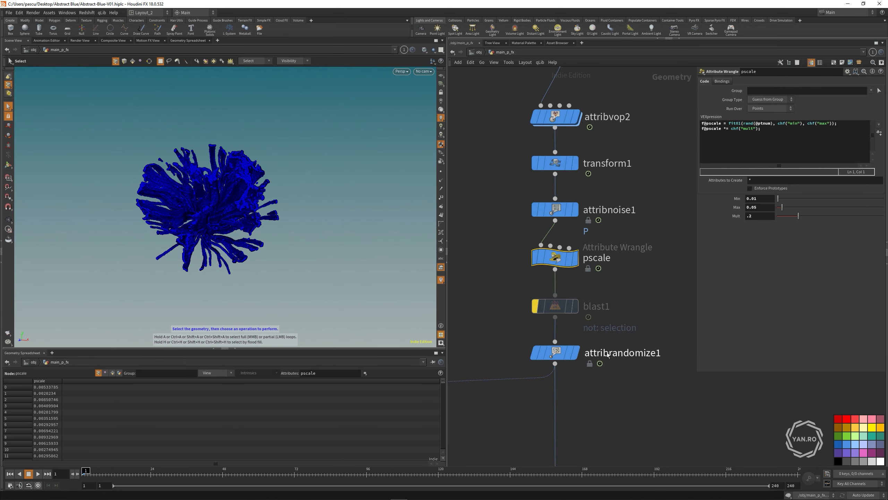
left_click(532, 348, "shift")
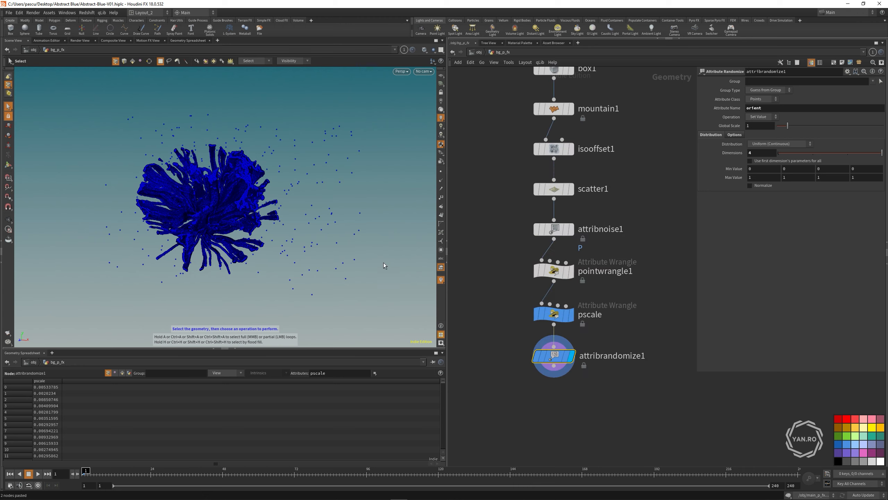
Step: Change the viewport display to draw the particles as round shapes sized by pscale, without point markers or other objects
key("d")
left_click(369, 238)
left_click(367, 255)
left_click(557, 145)
left_click_drag(269, 209, 323, 214, "alt")
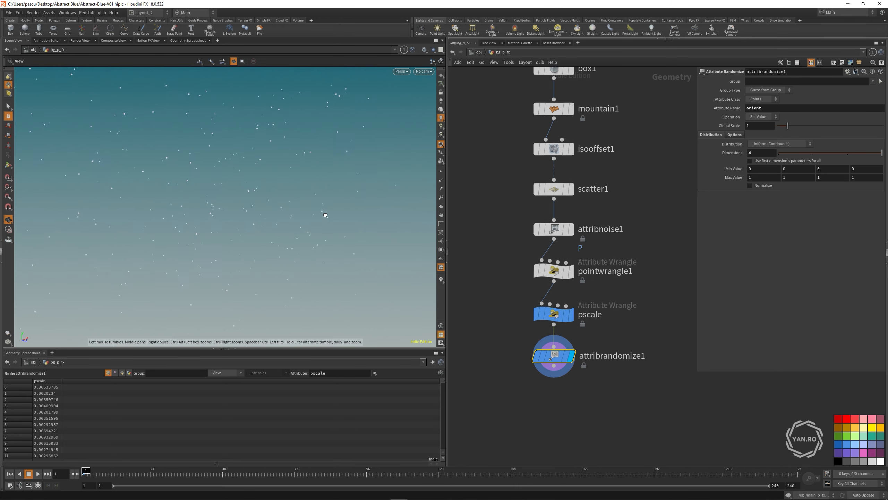
key("s")
Step: Try Mult values of 1.5 and 1 on bg_p_fx's pscale wrangle, and settle on 0.8
left_click(553, 314)
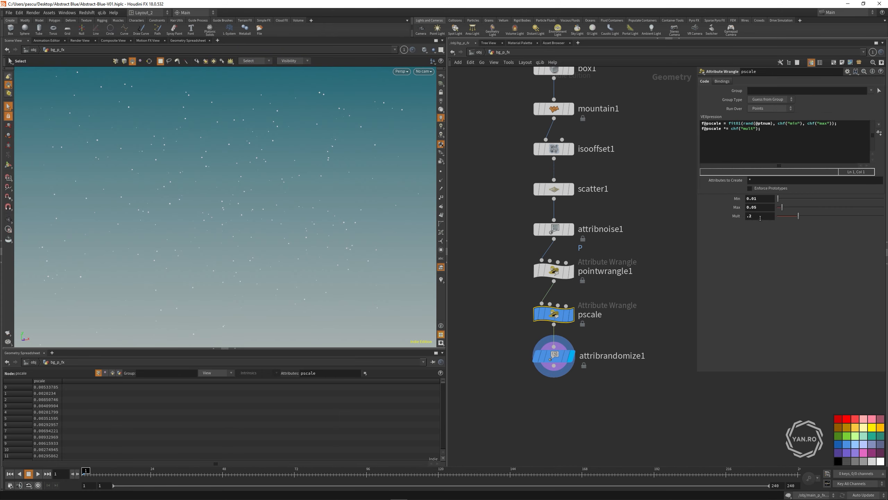
double_click(760, 218)
type("1.5")
key("Return")
double_click(760, 215)
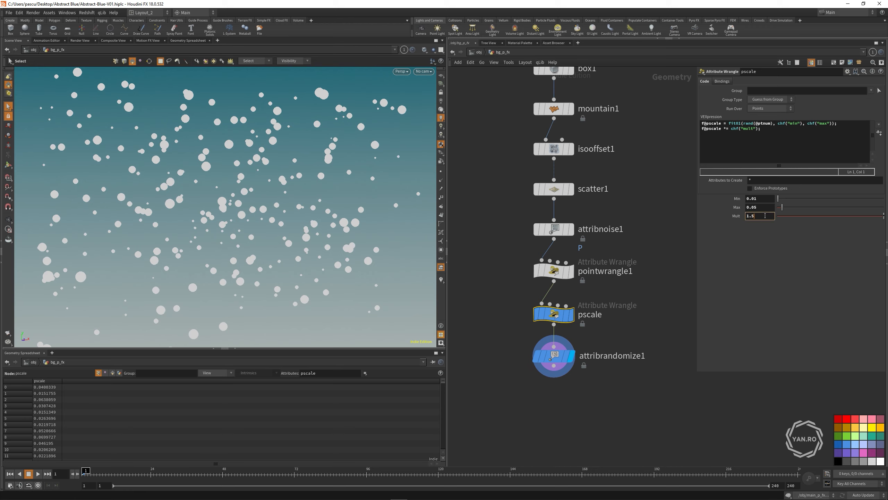
type("1")
key("Return")
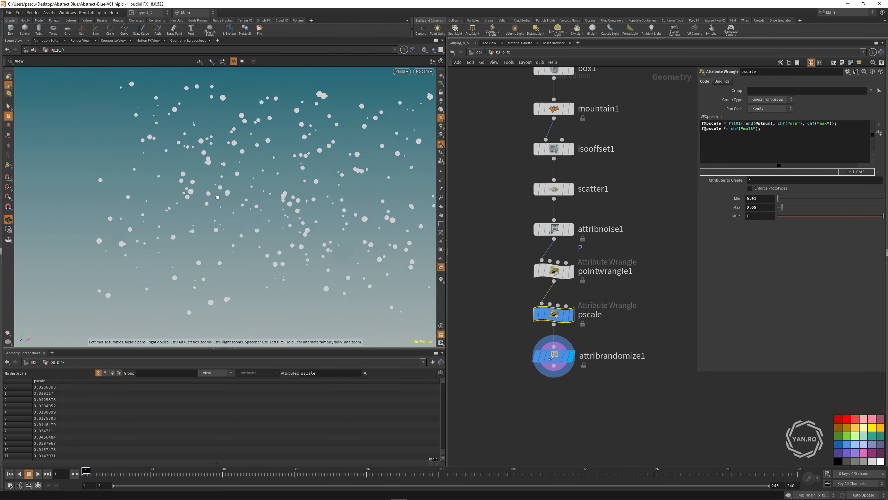
left_click_drag(758, 215, 709, 204)
type(".8")
key("Return")
scroll(572, 367, "up", 1)
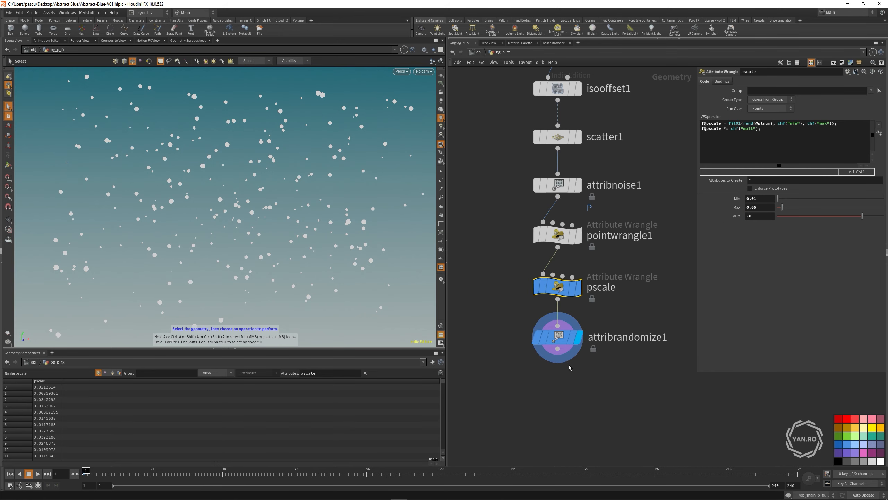
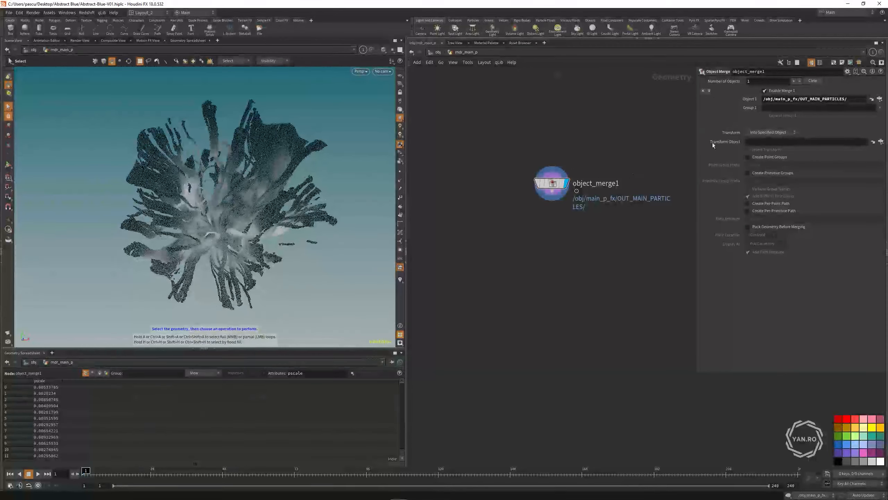
Step: Inspect the operator chooser for object_merge1's Object 1 source, OUT_MAIN_PARTICLES in main_p_fx
left_click(879, 98)
left_click_drag(859, 38, 490, 102)
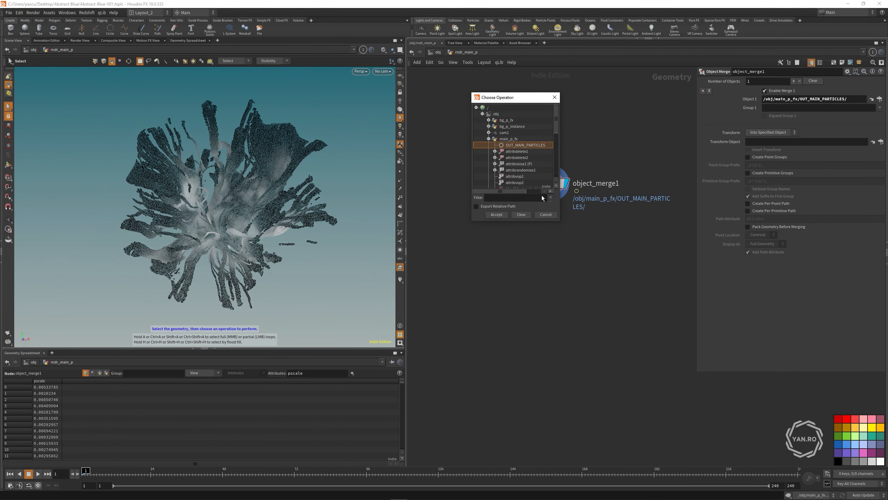
left_click_drag(561, 221, 661, 299)
left_click(657, 98)
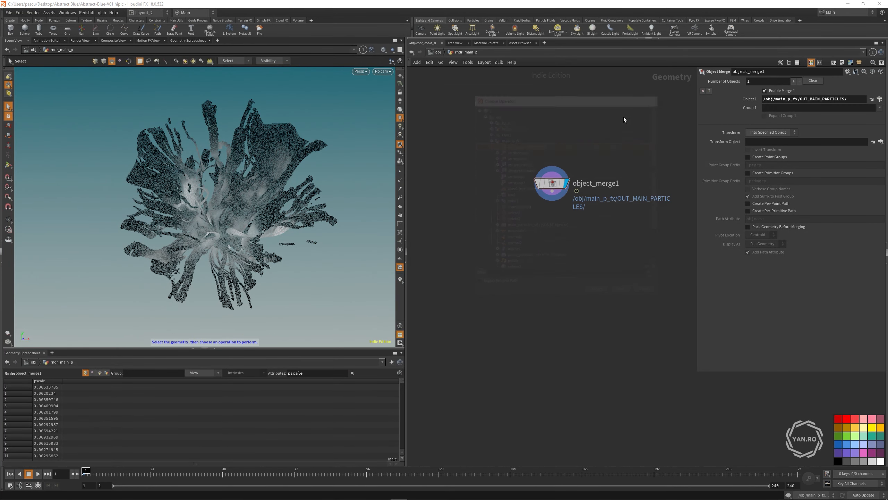
Step: Add an rs_point_instance wrangle below object_merge1 in the main particles render network and display it
middle_click_drag(554, 218, 485, 240)
scroll(486, 240, "up", 2)
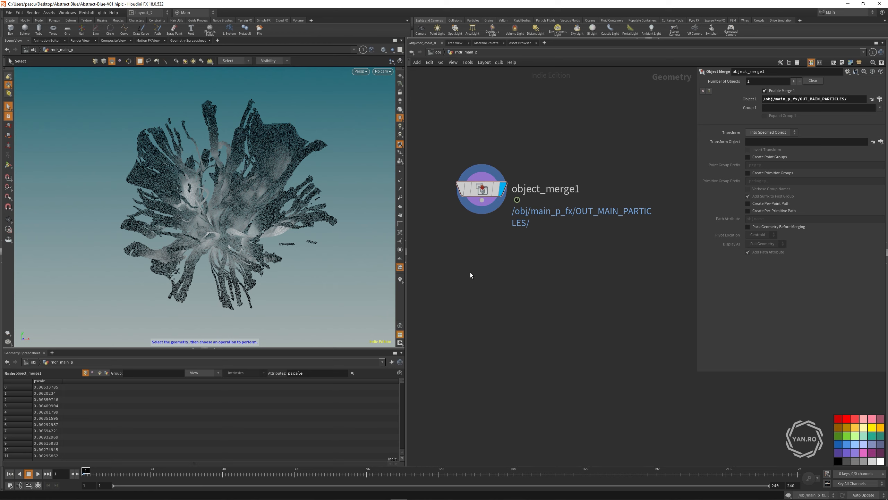
key("Tab")
mouse_move(475, 242)
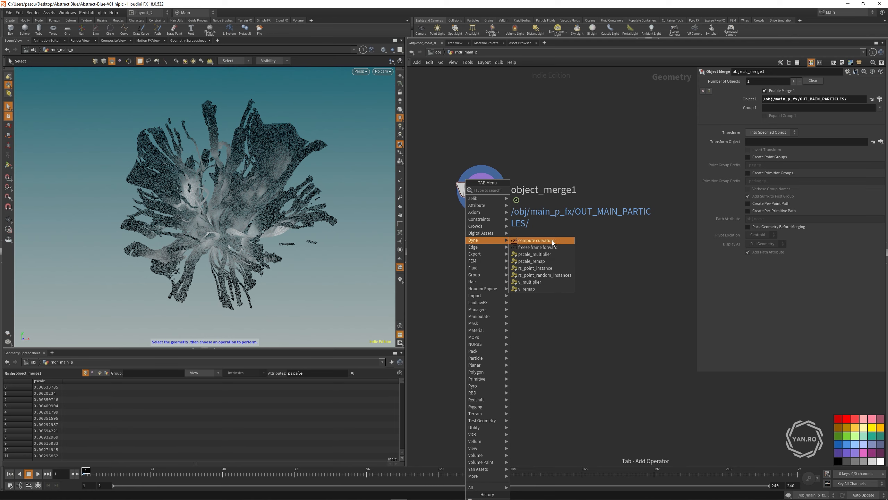
left_click(528, 268)
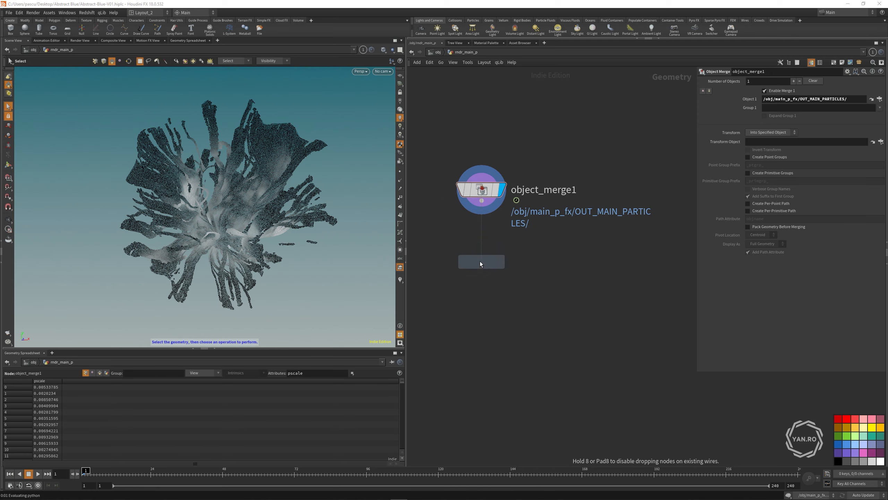
left_click(460, 216)
left_click_drag(460, 216, 481, 256)
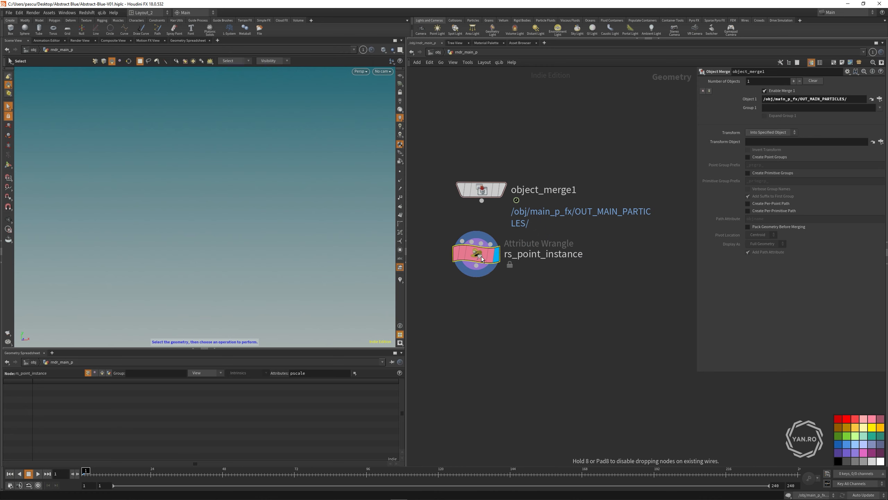
Step: Wire object_merge1 into rs_point_instance and set the wrangle's Instance Path to /obj/main_p_instance
left_click_drag(481, 207, 480, 254)
left_click(480, 257)
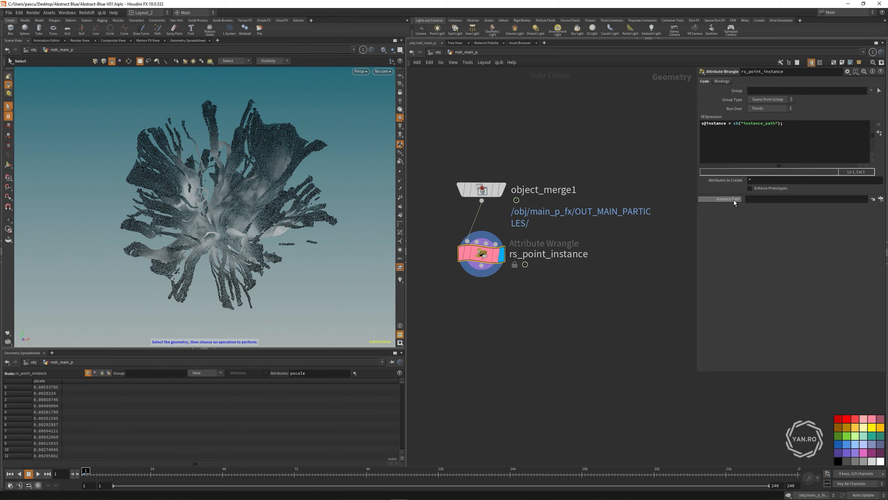
left_click(881, 199)
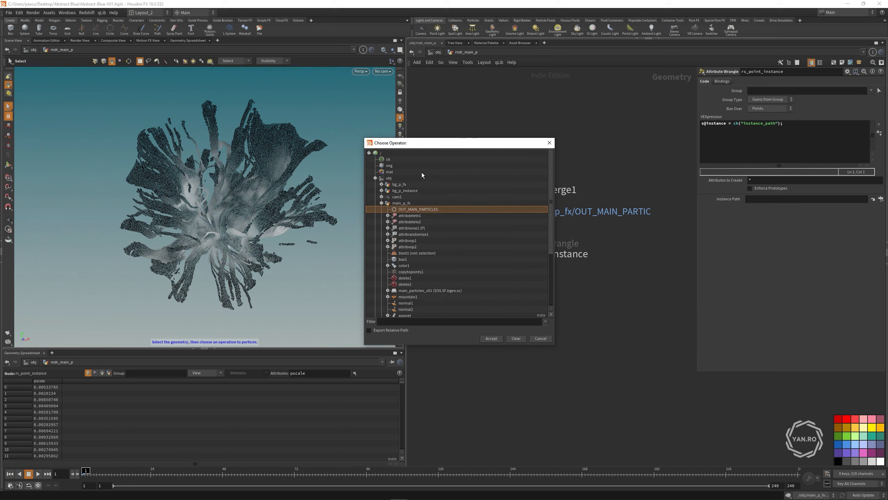
left_click(382, 203)
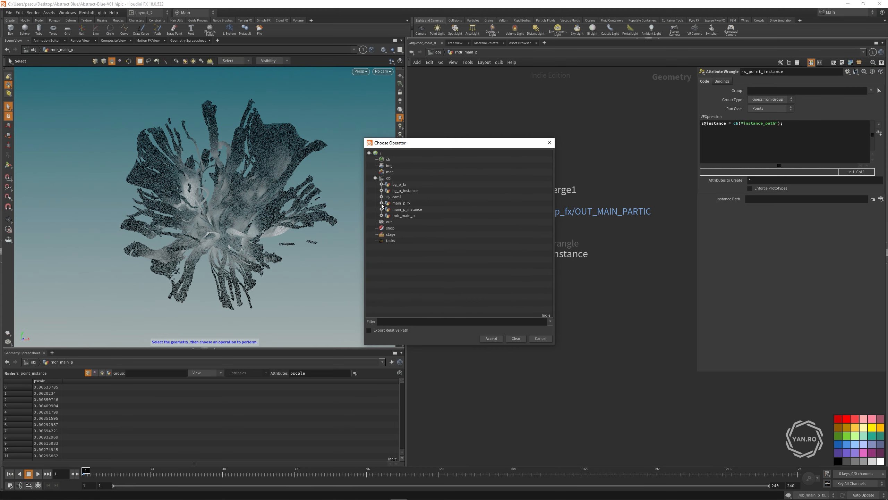
left_click(406, 209)
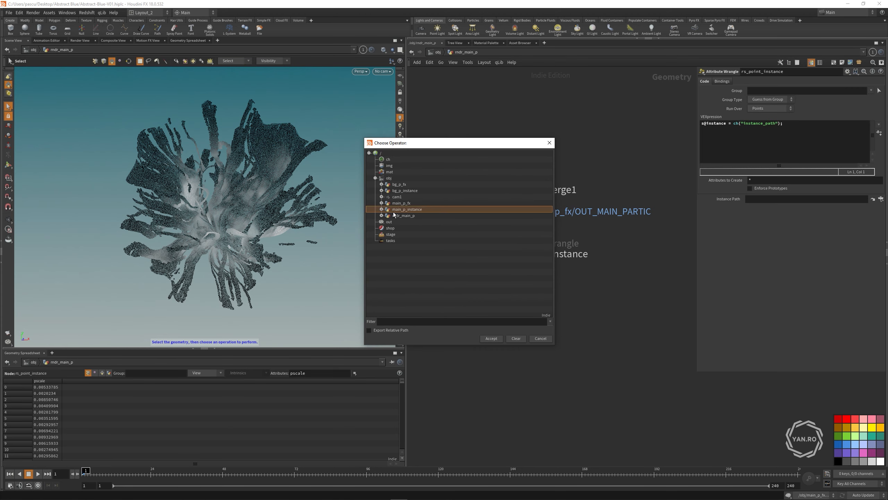
left_click(492, 338)
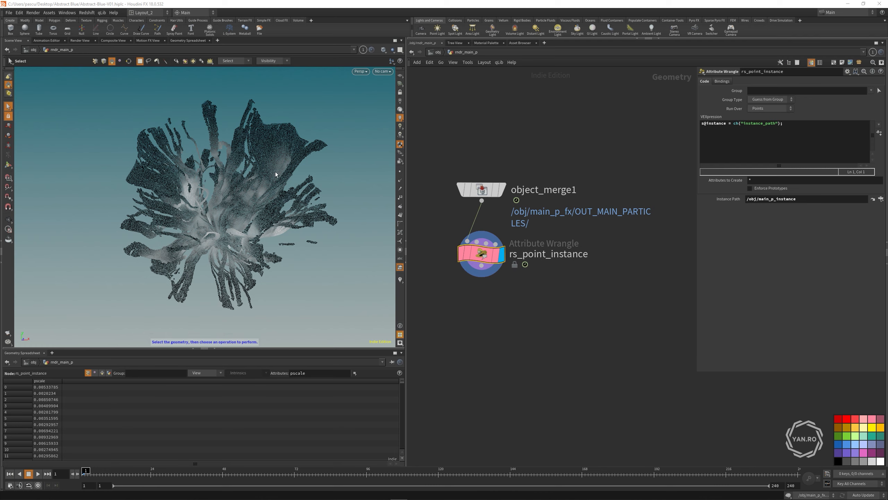
Step: Set the Redshift Object ID of rndr_main_p to 1 at the object level
key("space")
left_click_drag(284, 163, 266, 182)
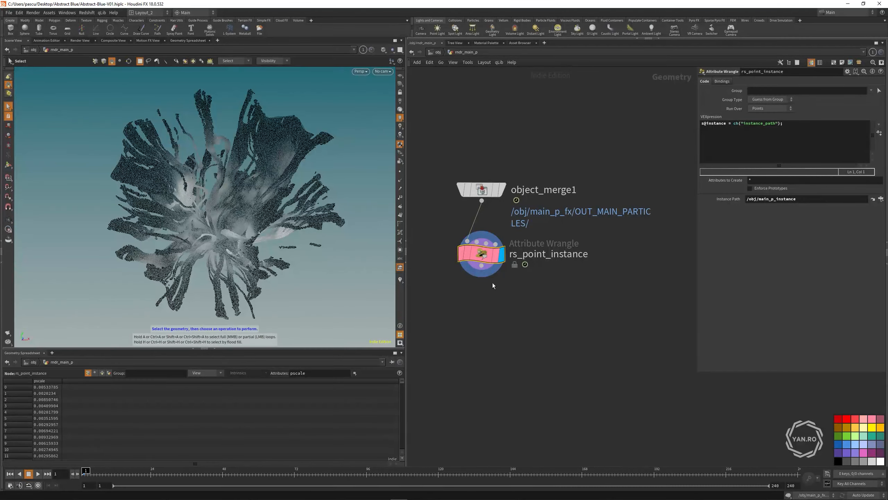
key("u")
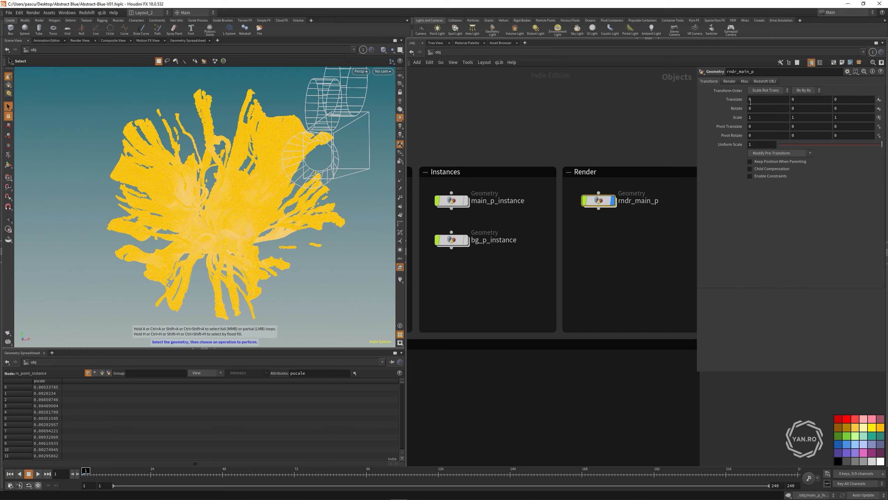
left_click(769, 82)
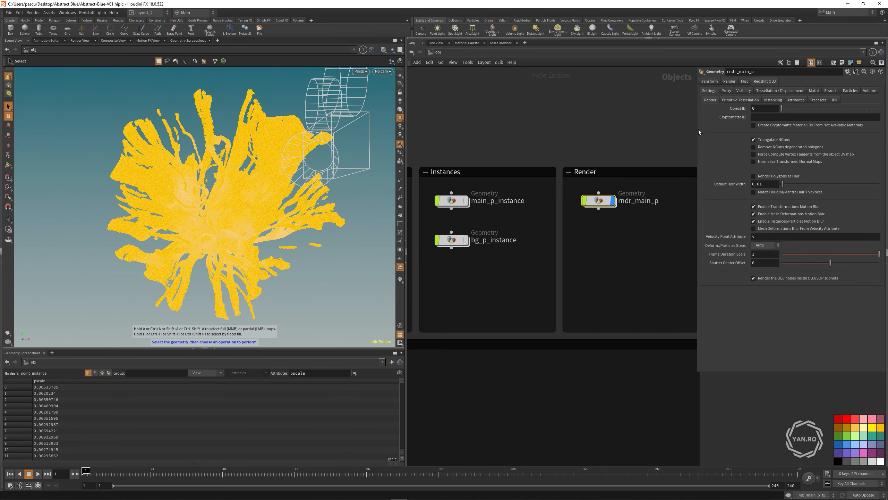
left_click_drag(698, 129, 654, 129)
scroll(517, 140, "down", 3)
scroll(517, 140, "up", 3)
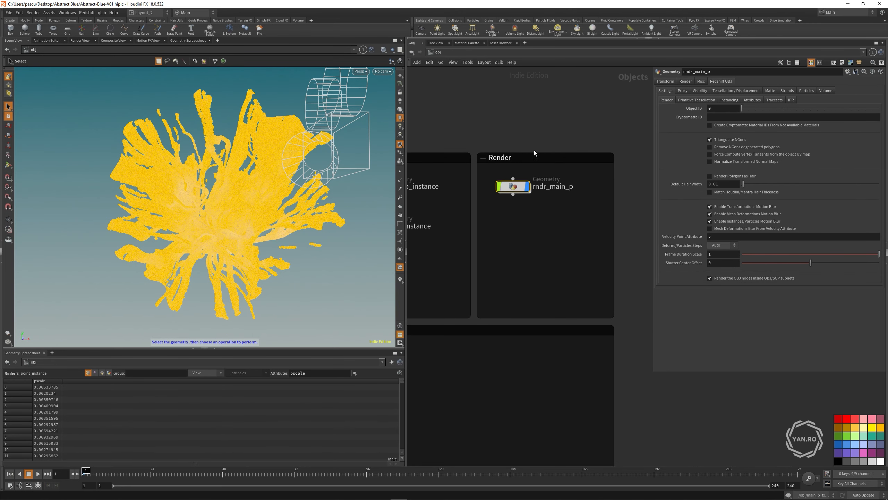
left_click_drag(720, 109, 535, 111)
type("1")
left_click(595, 111)
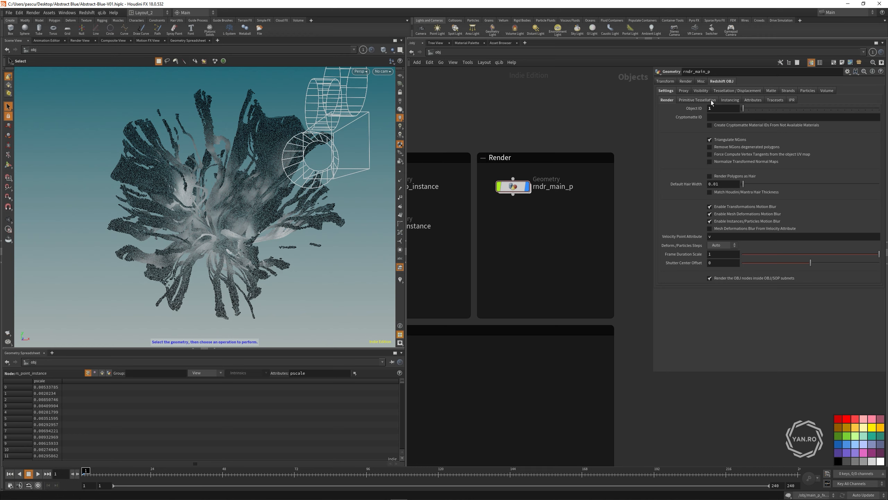
Step: Set rndr_main_p's Redshift Instancing Using option to Redshift Point Clouds
left_click(738, 100)
left_click(733, 107)
left_click(721, 121)
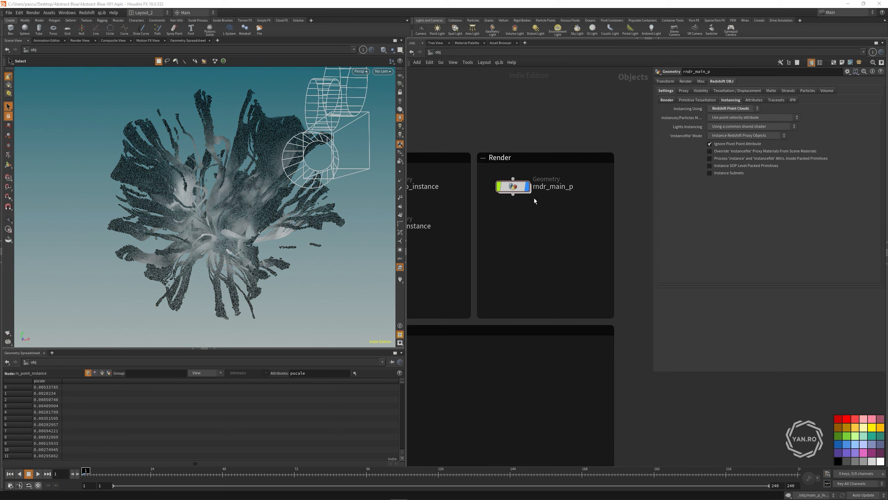
Step: Display main_p_instance briefly to examine the instanced shape against the main particles, and hide it again
scroll(561, 186, "down", 3)
scroll(562, 185, "up", 3)
scroll(576, 224, "down", 4)
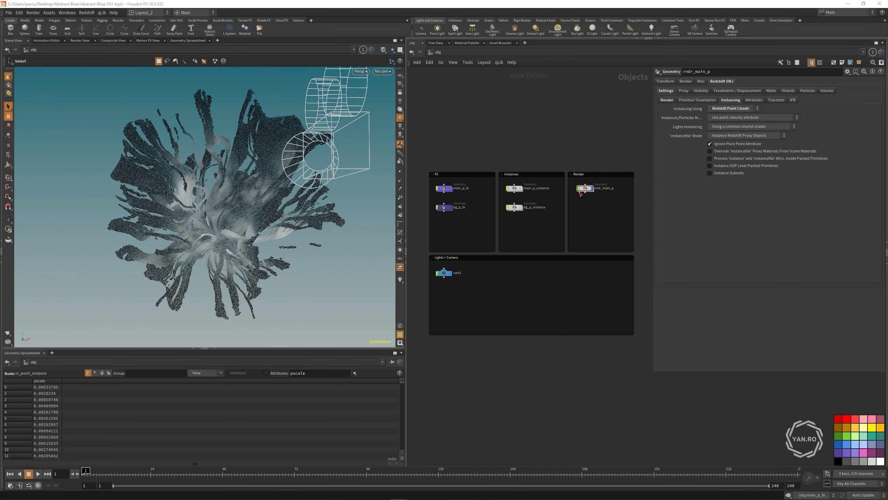
scroll(579, 192, "up", 3)
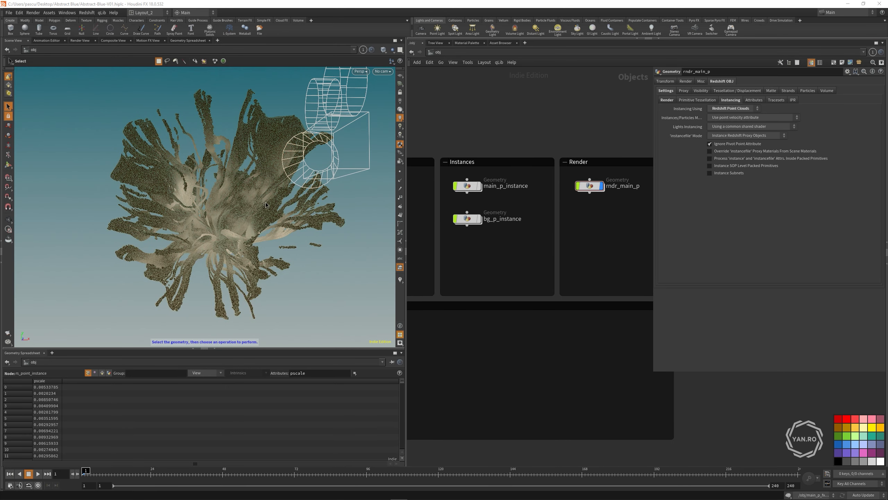
left_click(467, 186)
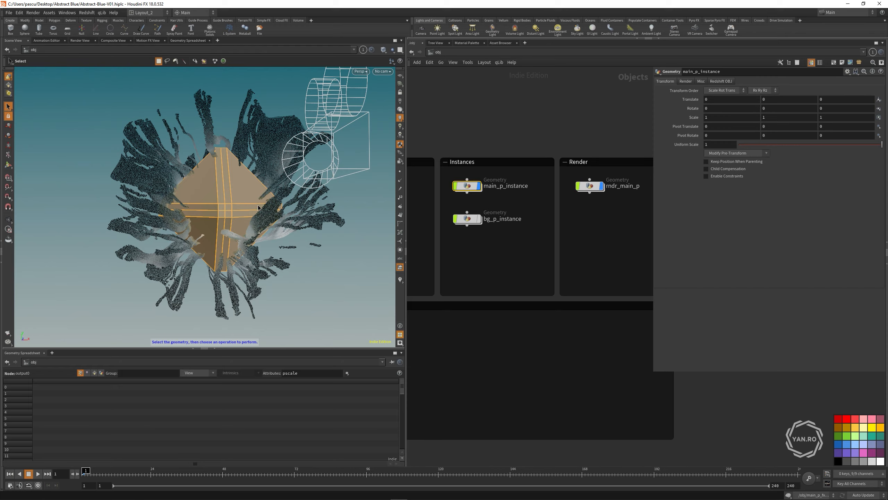
scroll(254, 203, "up", 6)
scroll(267, 197, "down", 8)
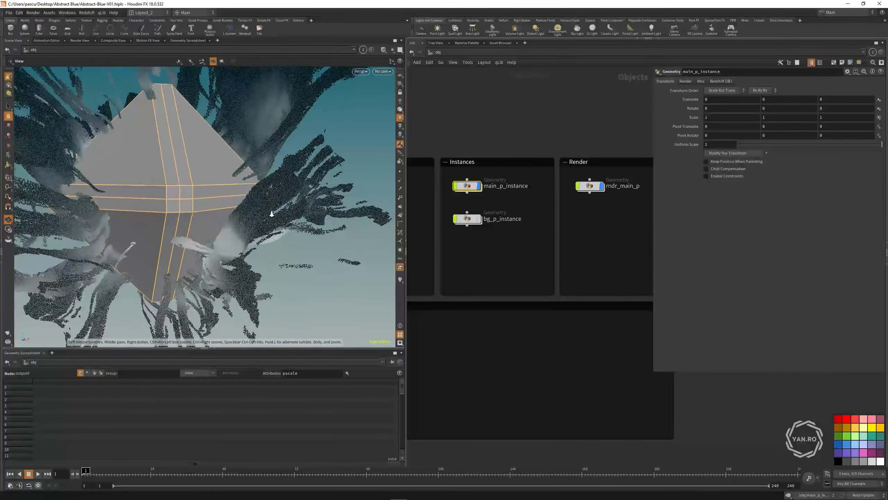
key("s")
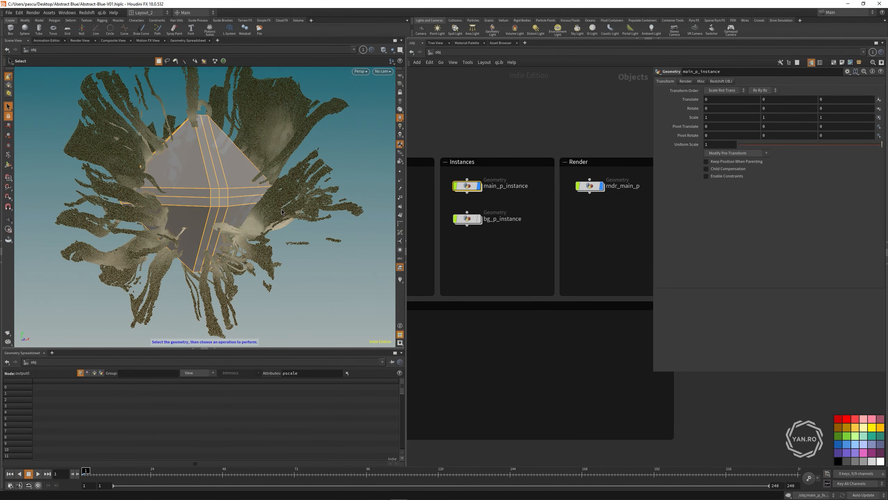
key("Escape")
left_click_drag(296, 201, 273, 201)
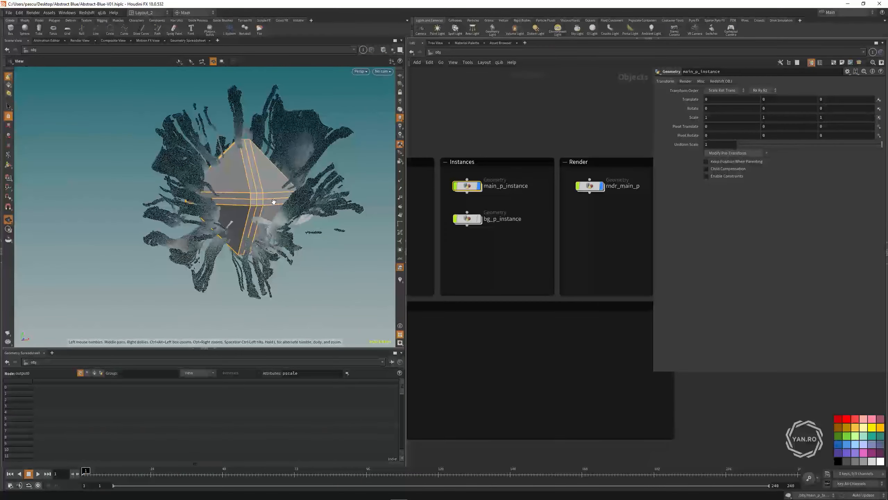
left_click(479, 184)
Step: Duplicate rndr_main_p inside the Render box and rename the copy rndr_bg_p
scroll(626, 201, "up", 2)
left_click_drag(578, 182, 628, 222, "alt")
scroll(638, 199, "up", 3)
double_click(594, 222)
type("bg_p")
key("Return")
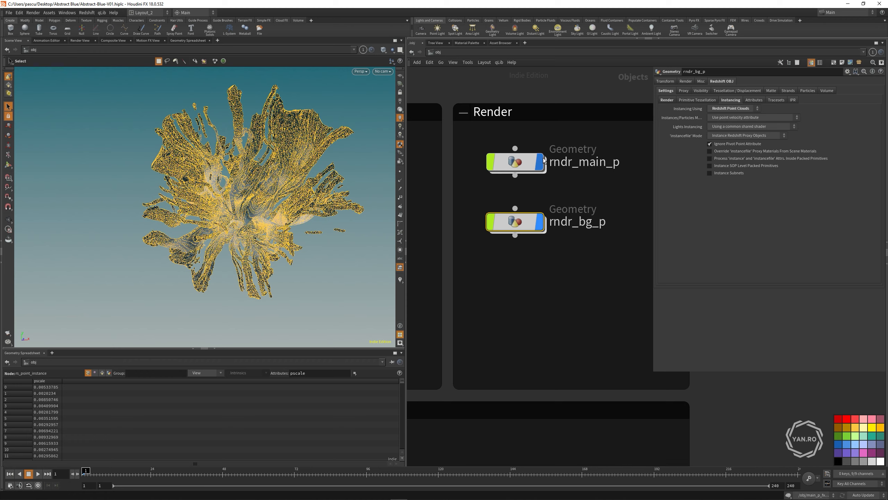
Step: Hide rndr_main_p, point rndr_bg_p's object_merge1 to /obj/bg_p_fx/OUT_BG_PARTICLES/, and display that merge
left_click(539, 162)
double_click(514, 222)
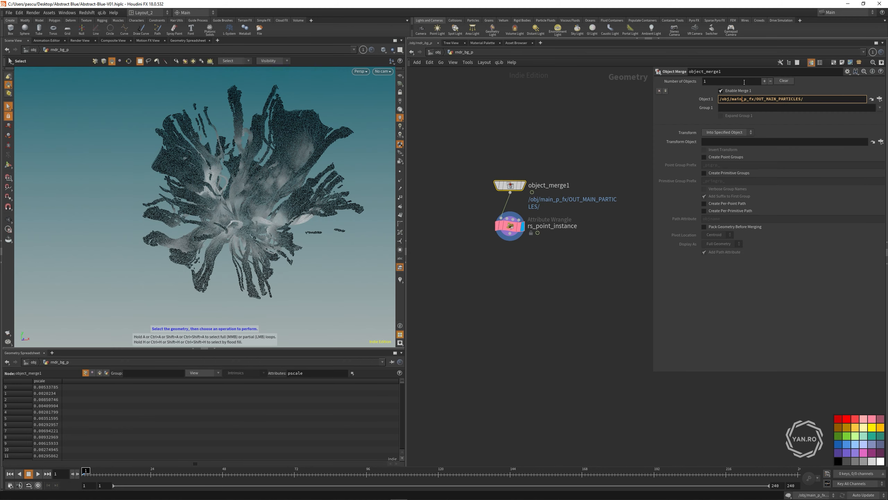
type("bg")
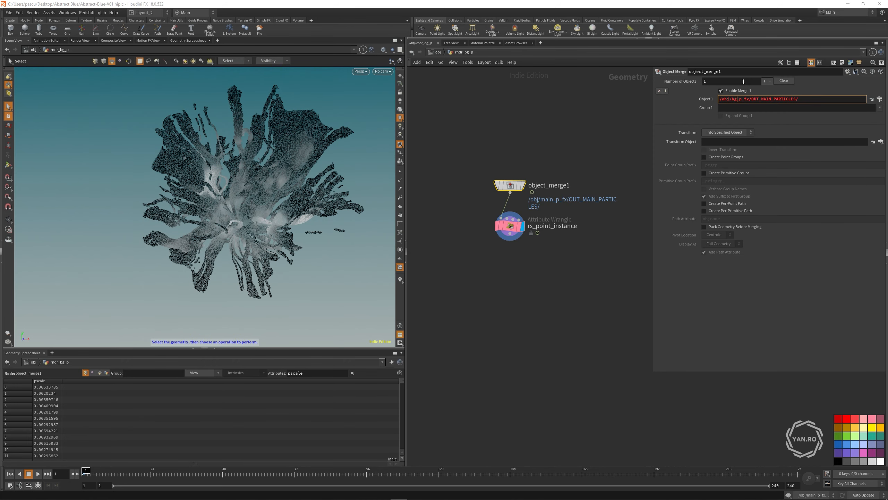
double_click(762, 99)
type("BG")
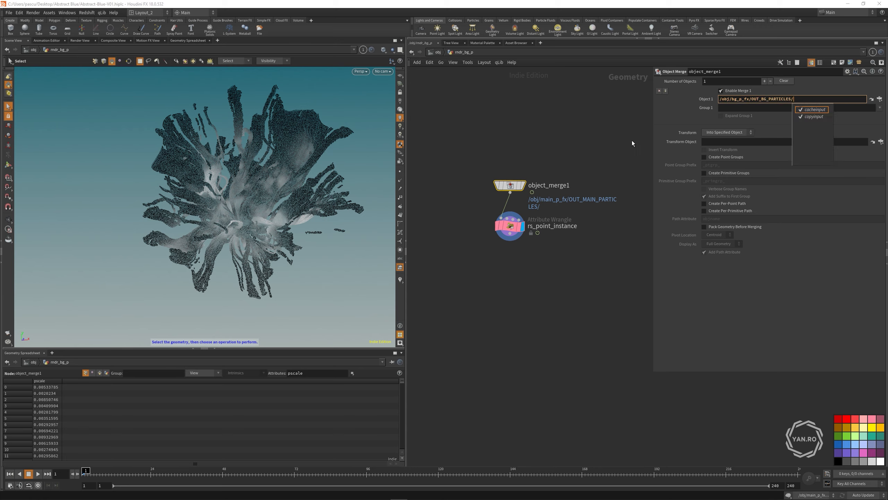
left_click(622, 141)
left_click(523, 186)
Step: Replace the wrangle in rndr_bg_p with a new rs_point_instance wired to object_merge1, with Instance Path /obj/bg_p_instance
left_click_drag(561, 209, 494, 250)
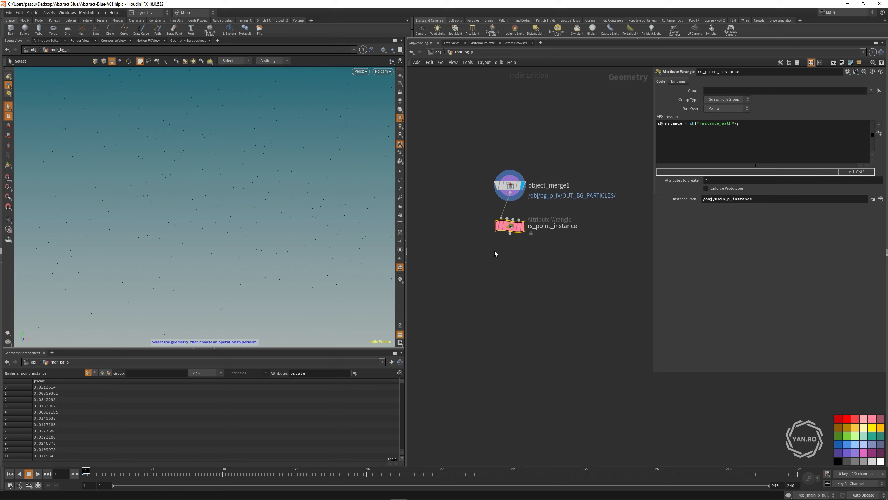
key("Delete")
key("Tab")
type("rs")
key("Return")
scroll(504, 209, "up", 3)
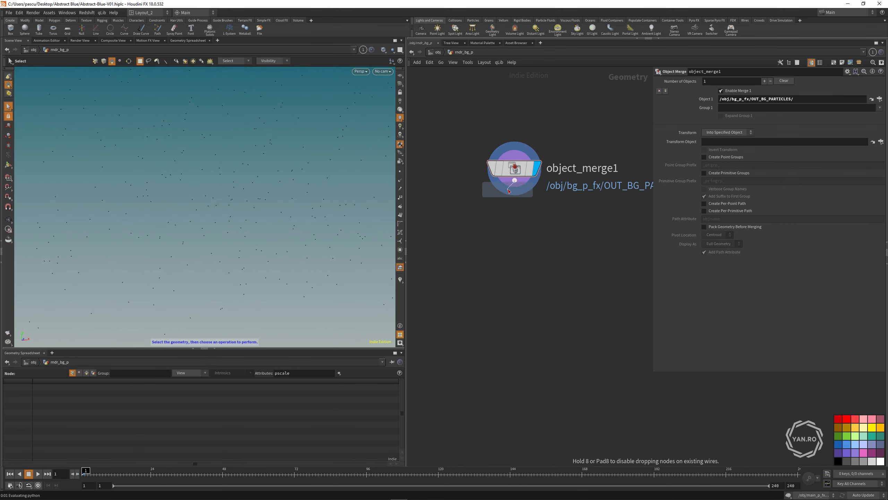
left_click(509, 192)
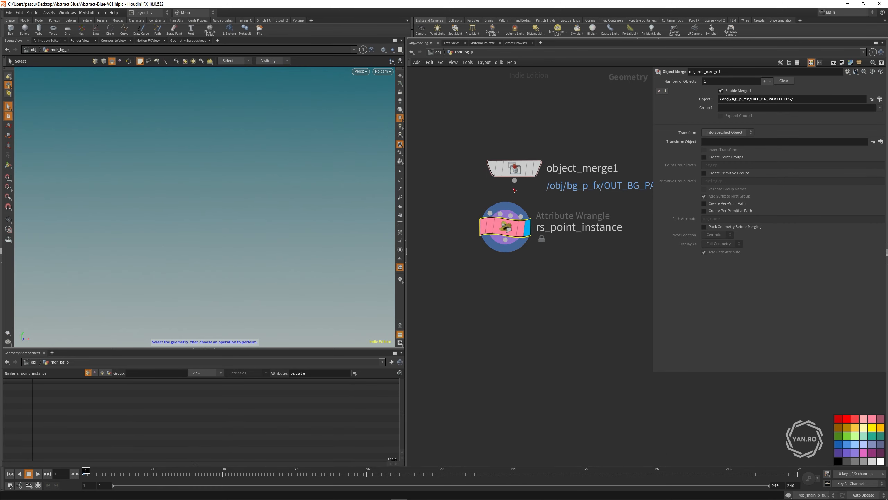
left_click(872, 199)
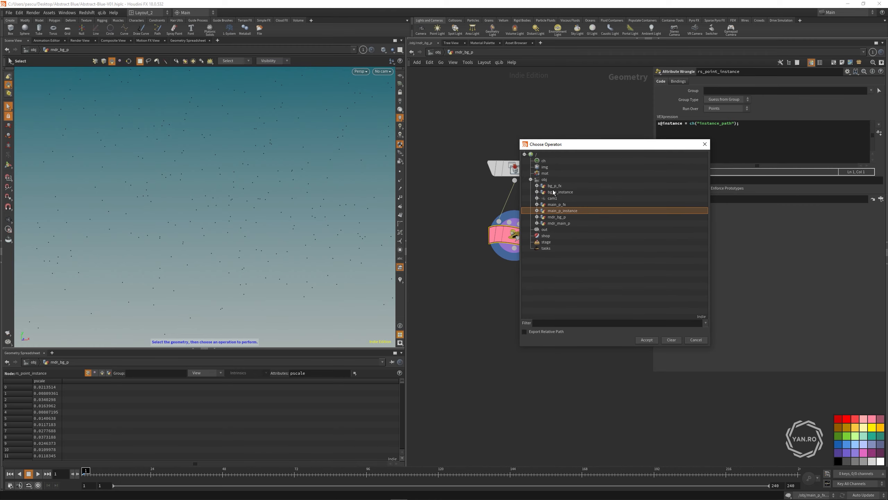
double_click(556, 191)
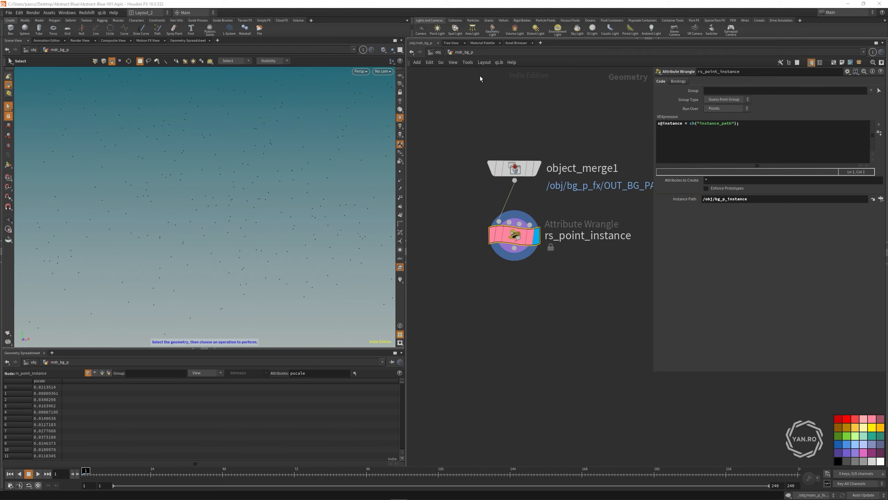
Step: Color rndr_main_p and rndr_bg_p green at the object level and display rndr_main_p again
left_click(439, 52)
left_click_drag(592, 138, 491, 267)
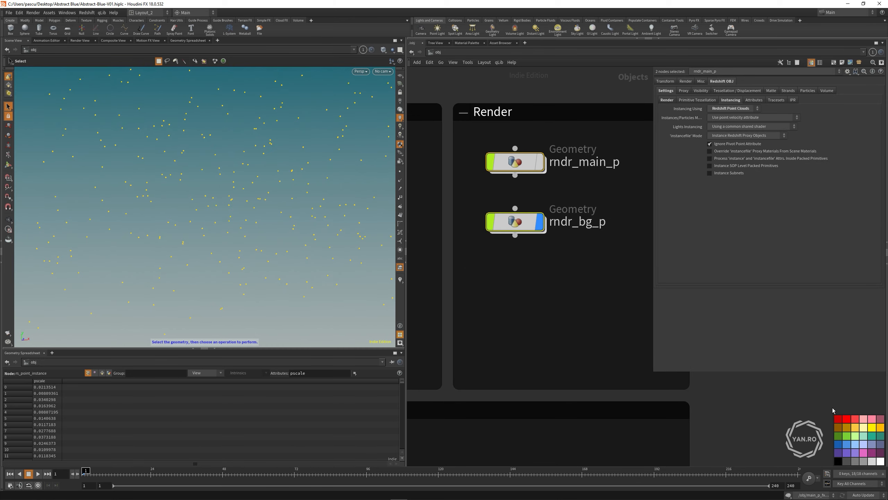
left_click(845, 435)
left_click(540, 162)
Step: View the main and background particles through cam1
scroll(530, 174, "down", 3)
scroll(529, 173, "down", 4)
left_click(383, 71)
left_click(393, 106)
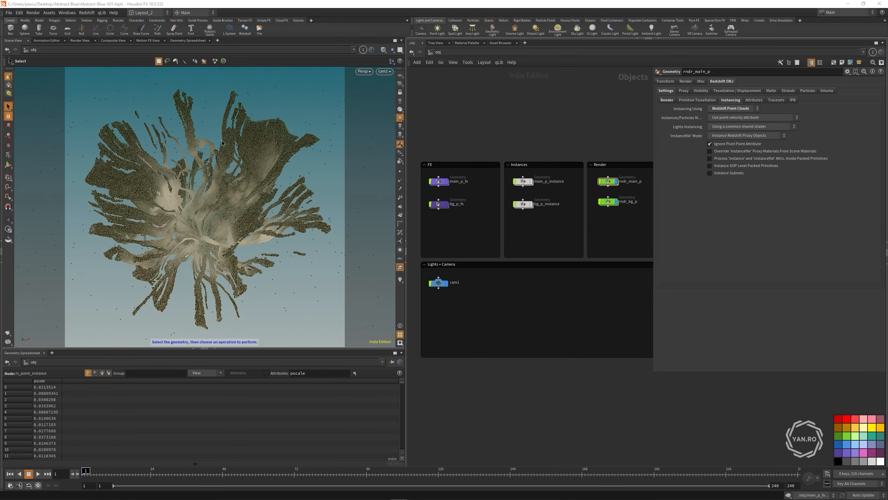
scroll(542, 224, "down", 3)
scroll(562, 209, "up", 3)
scroll(560, 207, "down", 2)
scroll(532, 207, "up", 2)
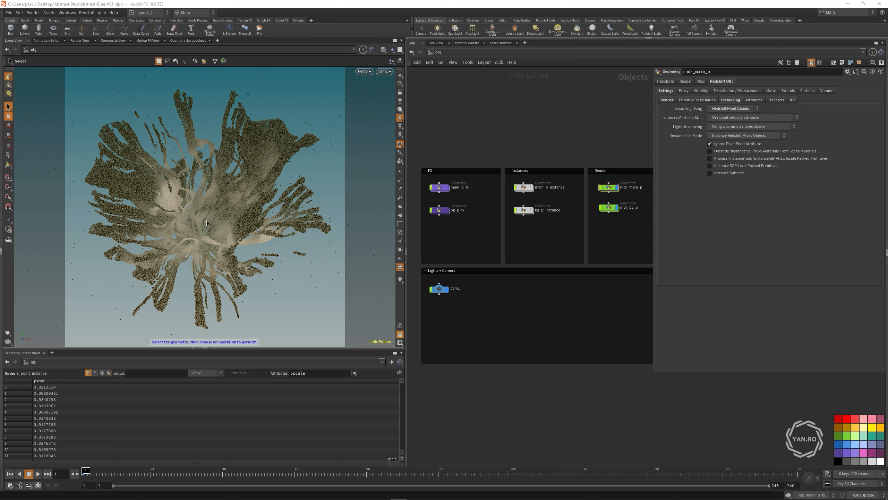
scroll(486, 254, "down", 2)
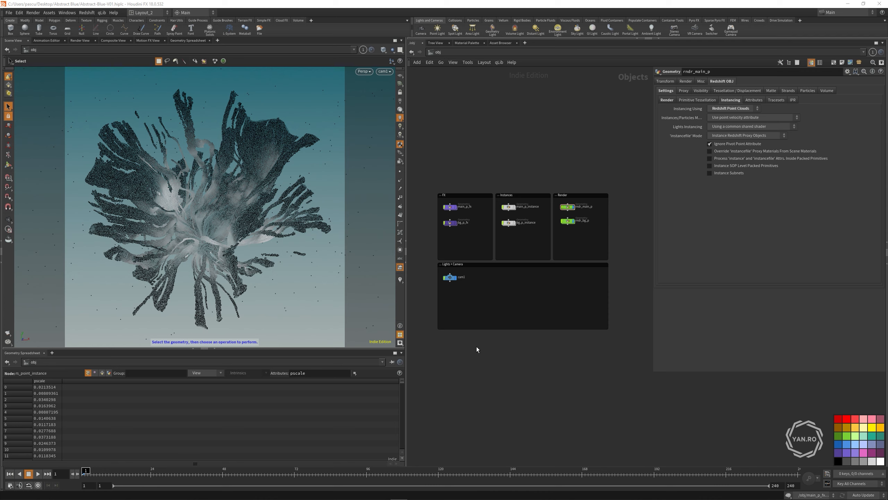
Step: Add a dy focal point object in the Lights + Camera box and assign cam1 as its Camera
key("Tab")
type("fo")
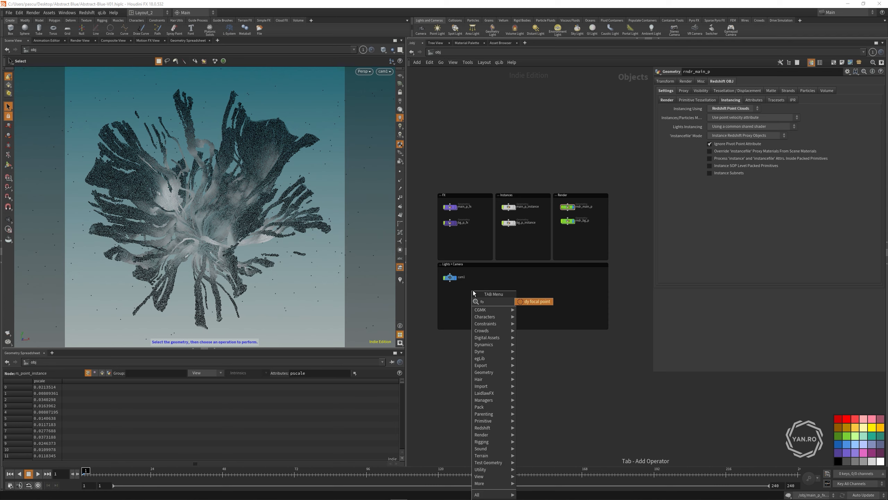
key("Return")
left_click(473, 289)
scroll(476, 280, "up", 5)
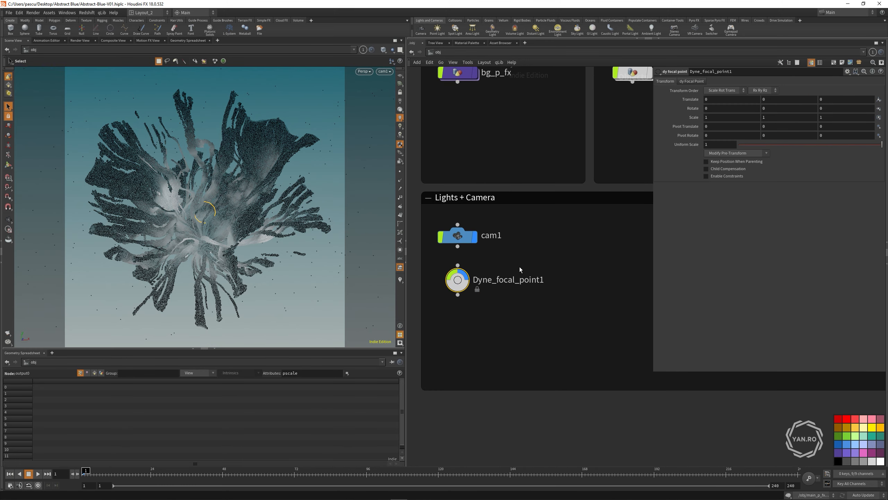
left_click(691, 83)
left_click_drag(457, 235, 723, 92)
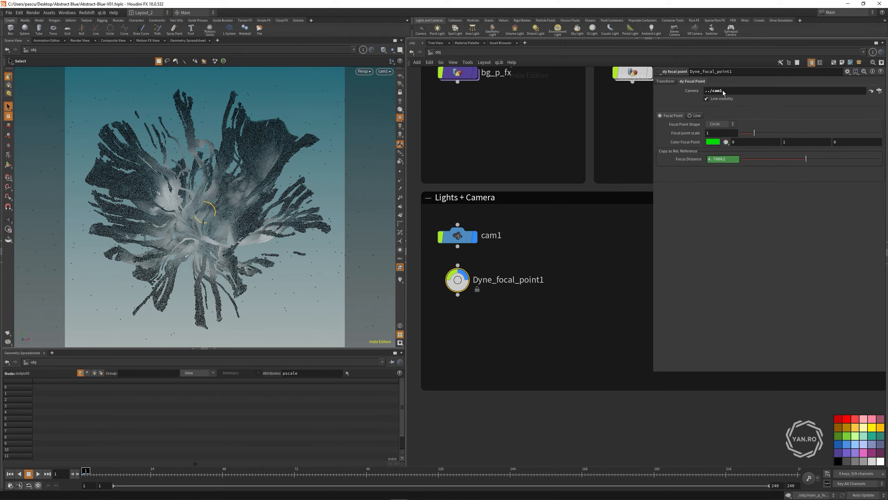
Step: Examine the focal point and its line from cam1 to the particles from outside the camera view
left_click_drag(224, 220, 279, 224, "alt")
right_click_drag(280, 224, 311, 225, "alt")
middle_click_drag(382, 226, 304, 231, "alt")
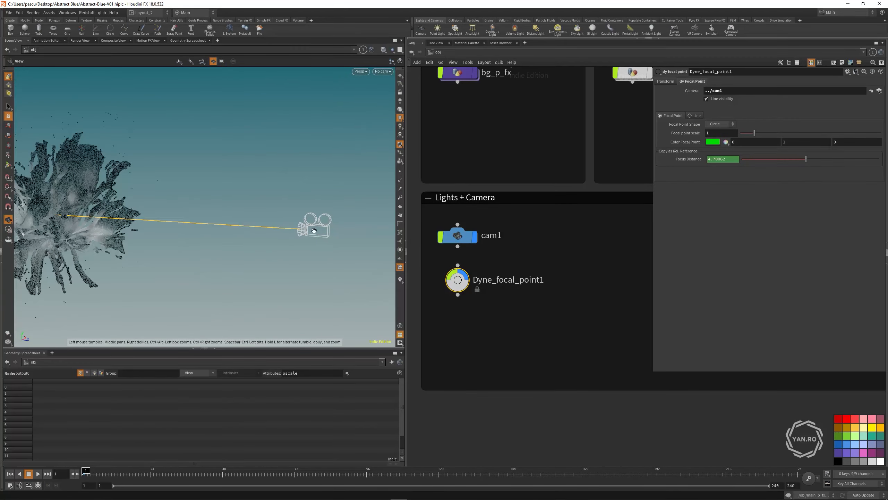
right_click_drag(300, 230, 154, 194)
left_click_drag(153, 194, 126, 206, "alt")
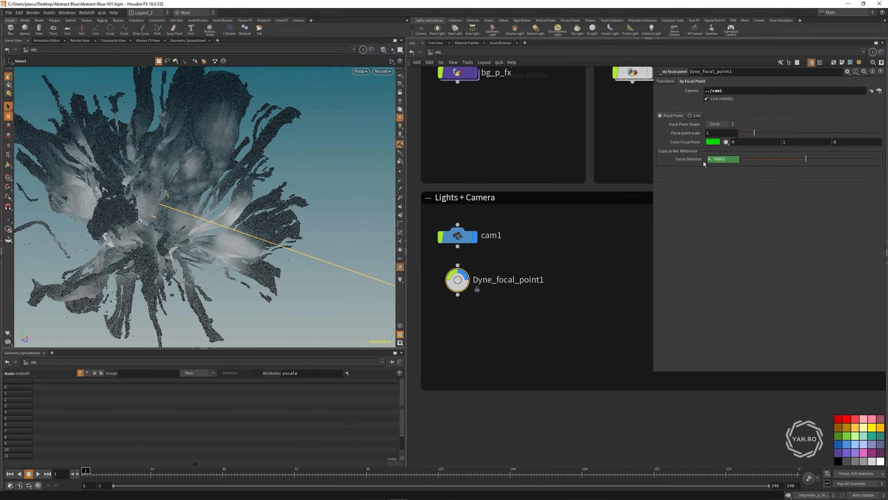
Step: Copy the focal point's Focus Distance parameter, and enable Redshift DOF on cam1 with Use Houdini camera focus/fstop turned off
right_click(689, 160)
left_click(708, 213)
left_click(464, 237)
left_click(746, 82)
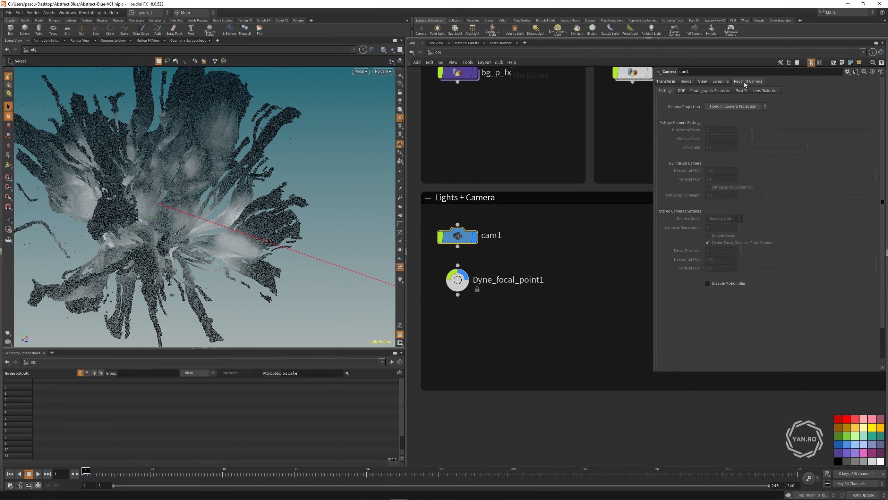
left_click(681, 92)
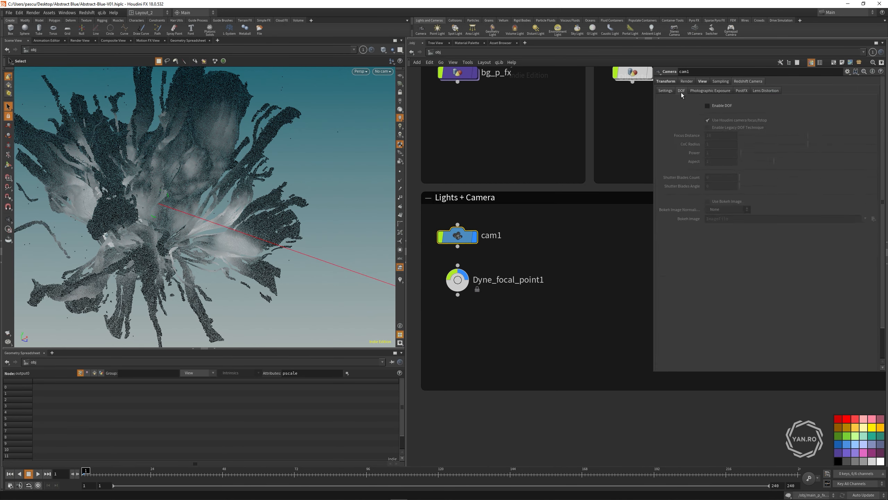
left_click(708, 106)
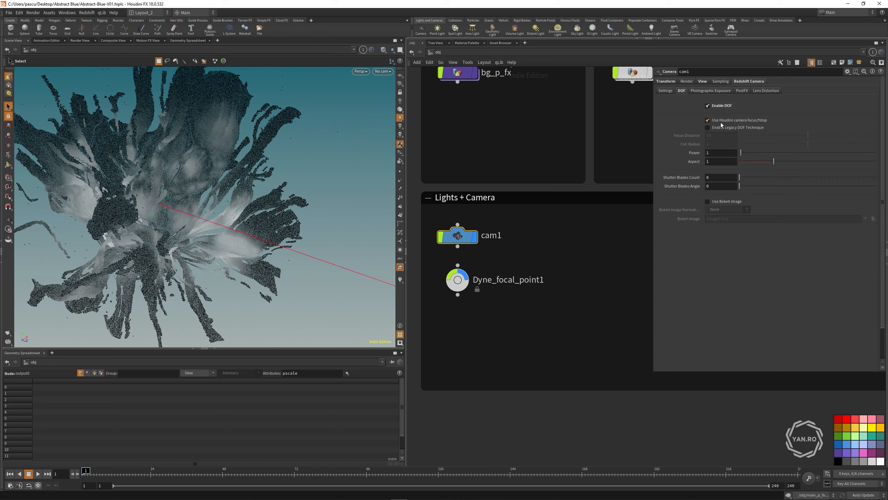
left_click(719, 121)
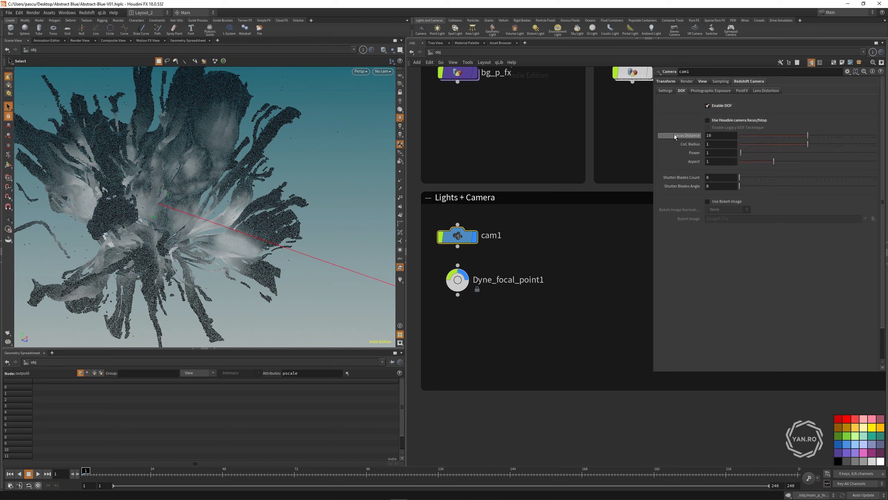
Step: Link cam1's Redshift DOF Focus Distance to the copied Dyne_focal_point1 focus_distance parameter as a relative reference
right_click(695, 136)
left_click(741, 206)
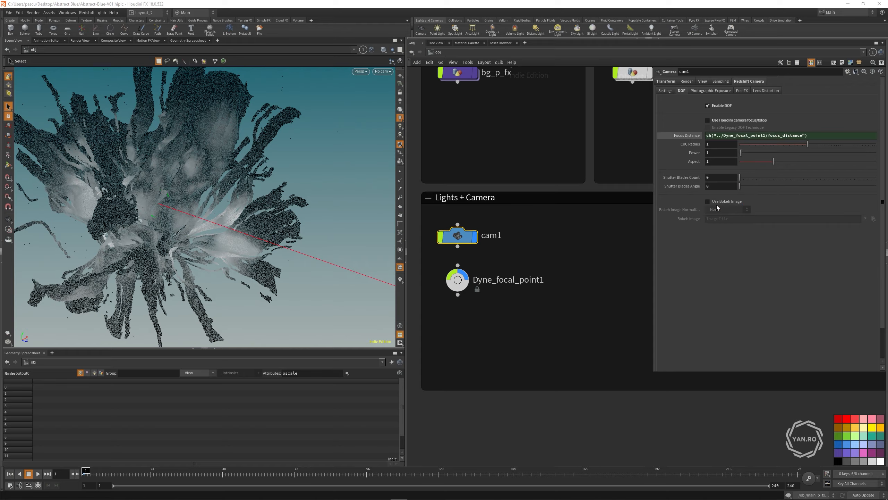
left_click(699, 135)
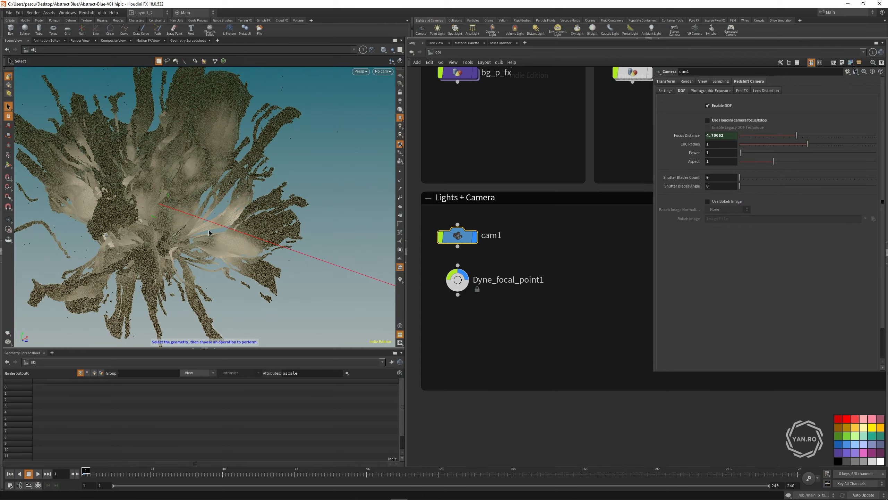
Step: Move the Dyne_focal_point1 focal point near the center of the particle structure, for a focus distance of about 4.74
mouse_move(141, 216)
left_mouse_down("alt")
mouse_move(196, 263)
mouse_move(133, 201)
left_mouse_up("alt")
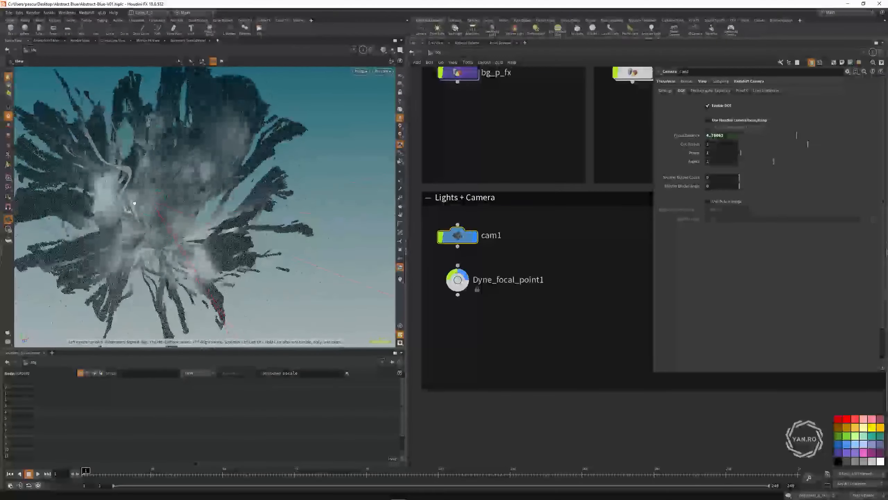
right_click_drag(132, 201, 134, 196, "alt")
left_click_drag(135, 196, 169, 180, "alt")
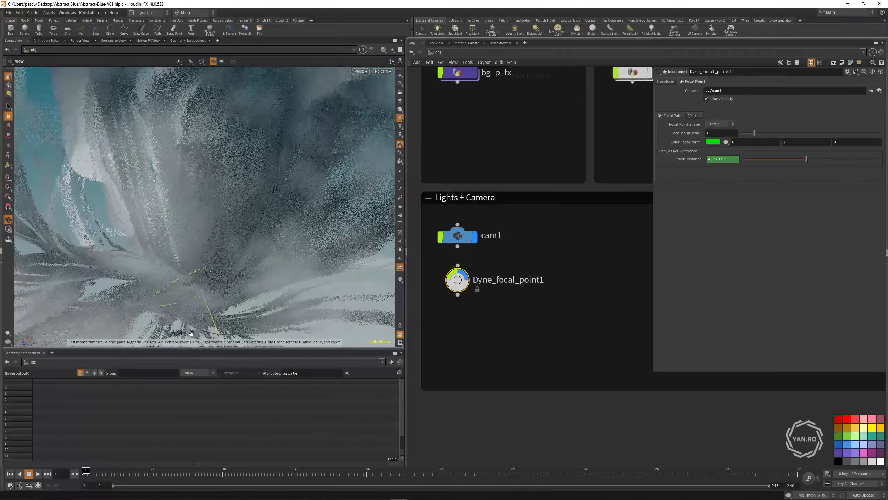
left_click_drag(196, 210, 203, 249)
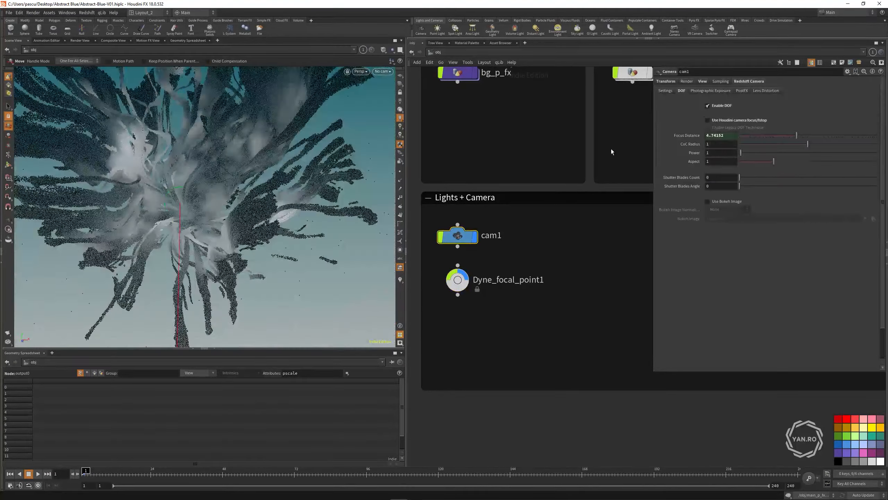
Step: Set cam1's Redshift CoC Radius to 0.2 and disable its depth of field
scroll(228, 195, "down", 4)
left_click_drag(228, 195, 183, 197, "alt")
left_click(715, 146)
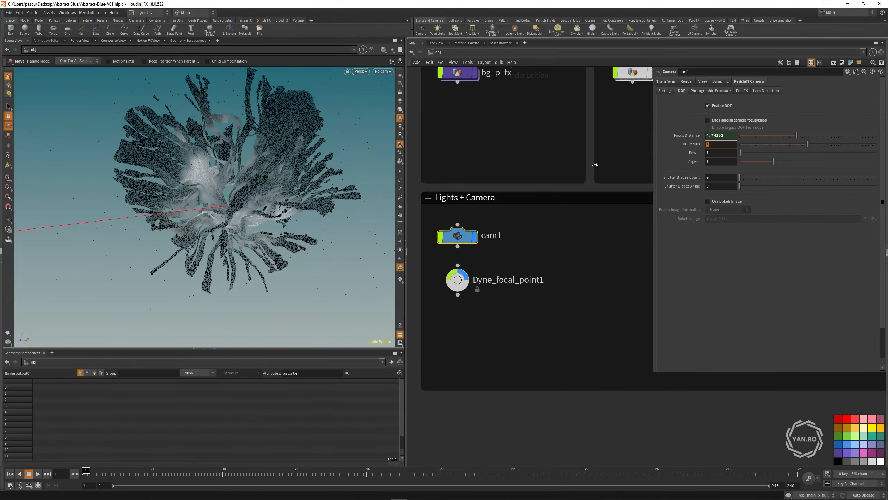
type(".2")
key("Return")
left_click(721, 106)
Step: Look through cam1 in the scene viewport
middle_click_drag(254, 181, 267, 223, "alt")
left_click_drag(267, 224, 224, 208, "alt")
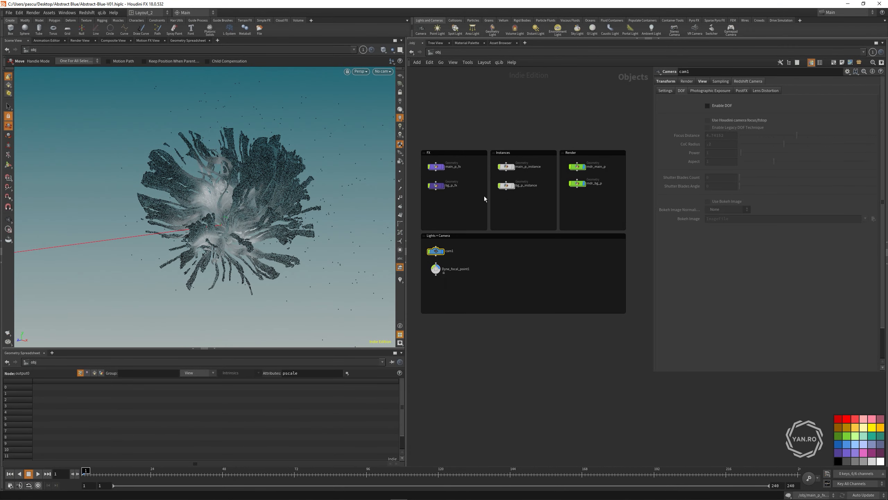
left_click(383, 71)
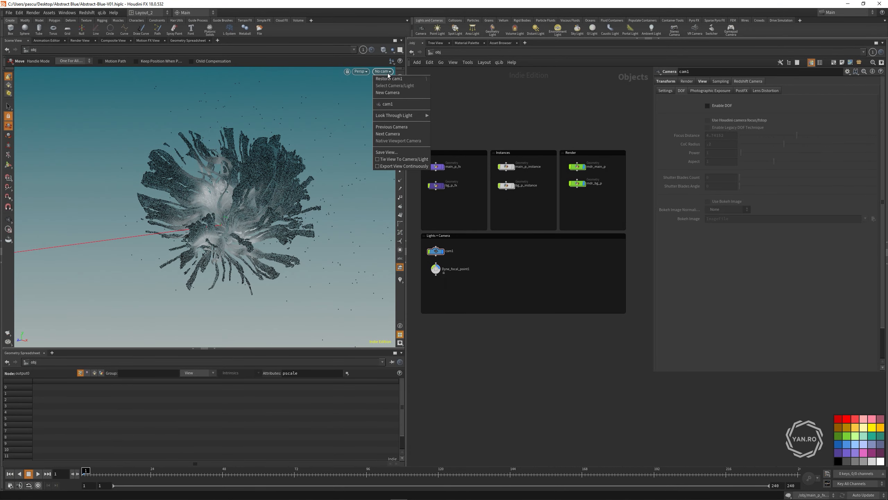
left_click(389, 105)
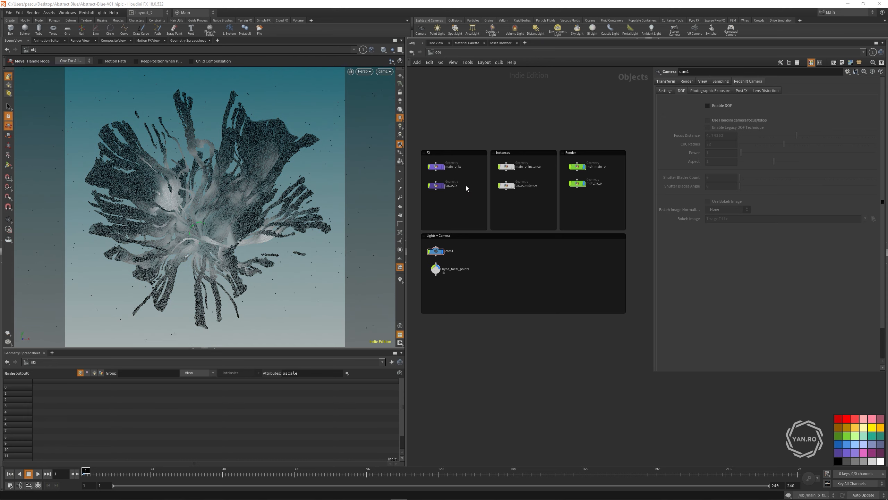
Step: Add a ROP network below rndr_bg_p in the Render network box
key("Tab")
type("dome")
key("Down")
key("Return")
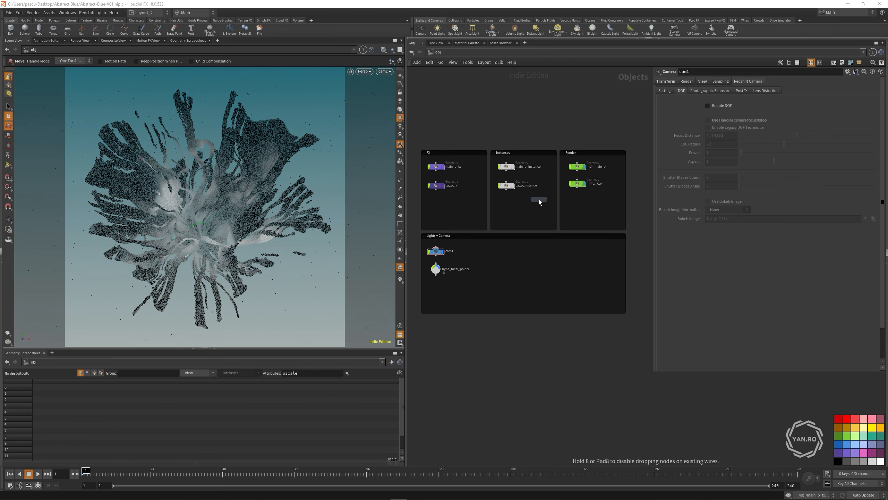
scroll(553, 220, "up", 3)
left_click(547, 220)
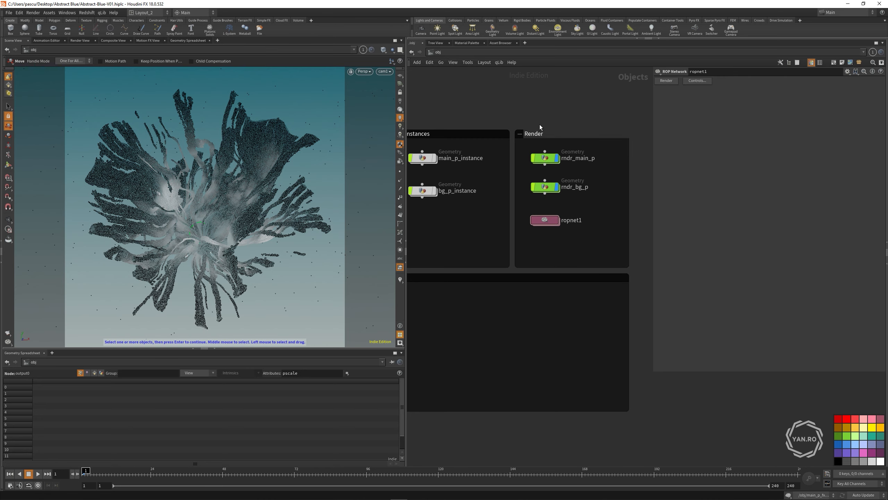
Step: Go inside the ROP network and create a Redshift ROP node
scroll(556, 221, "up", 2)
double_click(556, 221)
key("Tab")
left_click(557, 255)
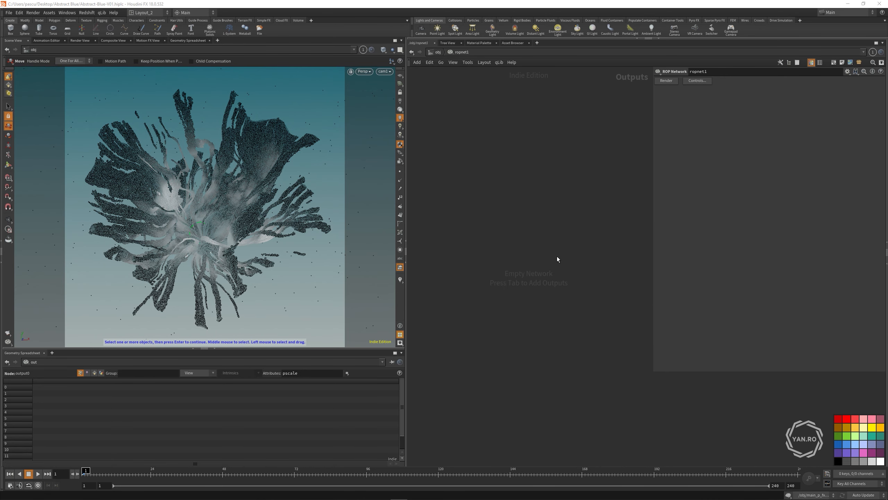
left_click(523, 254)
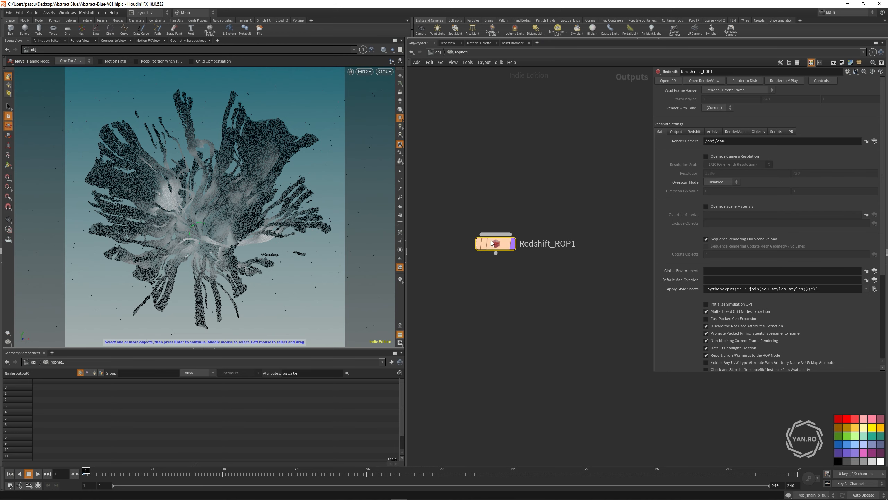
Step: Add a Redshift IPR node directly below the Redshift ROP
key("Tab")
type("ipr")
key("Return")
left_click(523, 289)
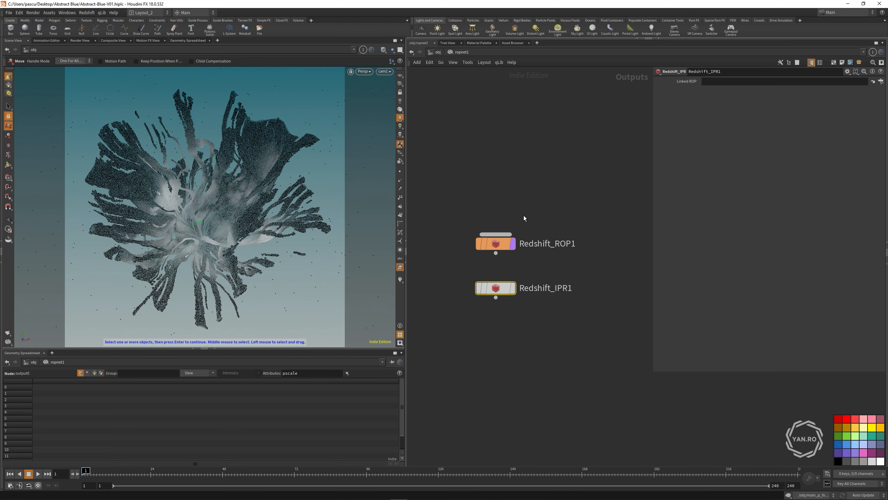
Step: Add a Redshift AOVs node and align it above the Redshift ROP
key("Tab")
type("aov")
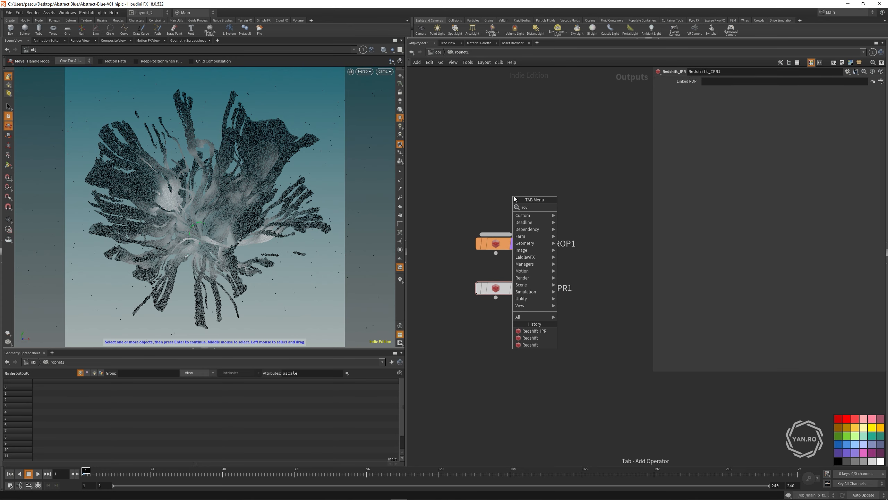
key("Return")
left_click(509, 195)
left_click_drag(510, 195, 499, 194)
Step: Set the Redshift ROP's render camera to /obj/cam1 and leave the camera resolution override off
left_click(494, 243)
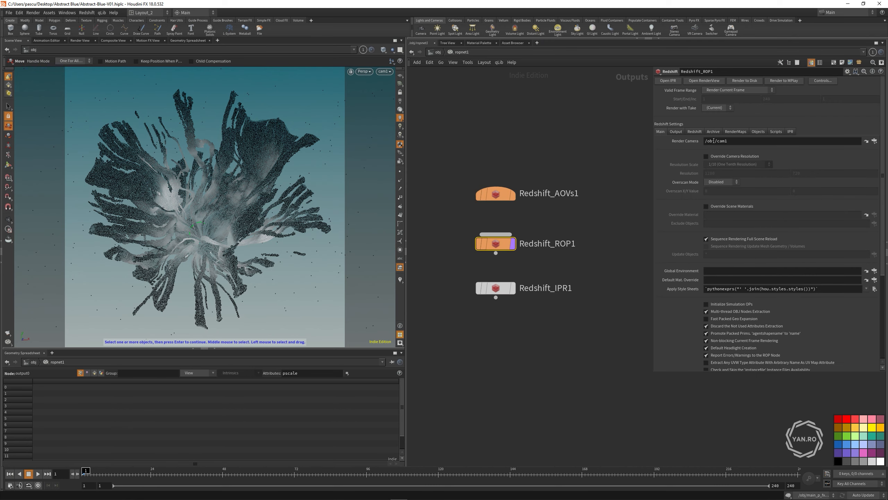
left_click(875, 142)
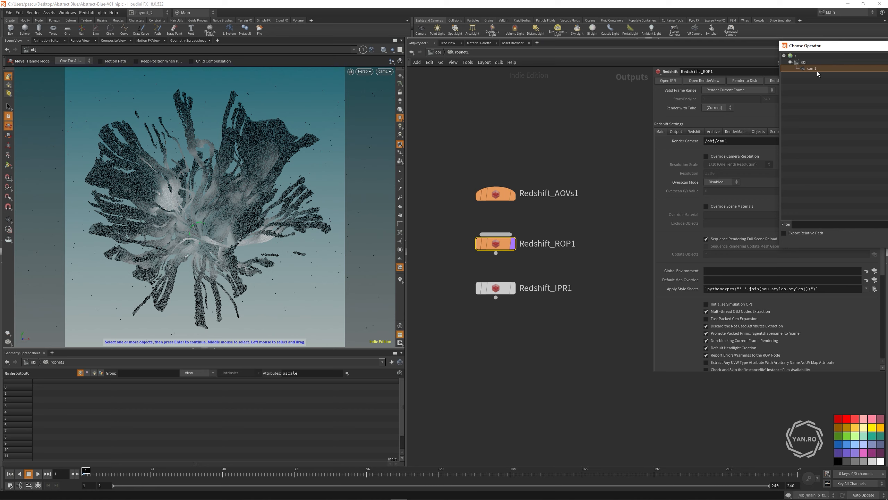
double_click(817, 71)
left_click(721, 157)
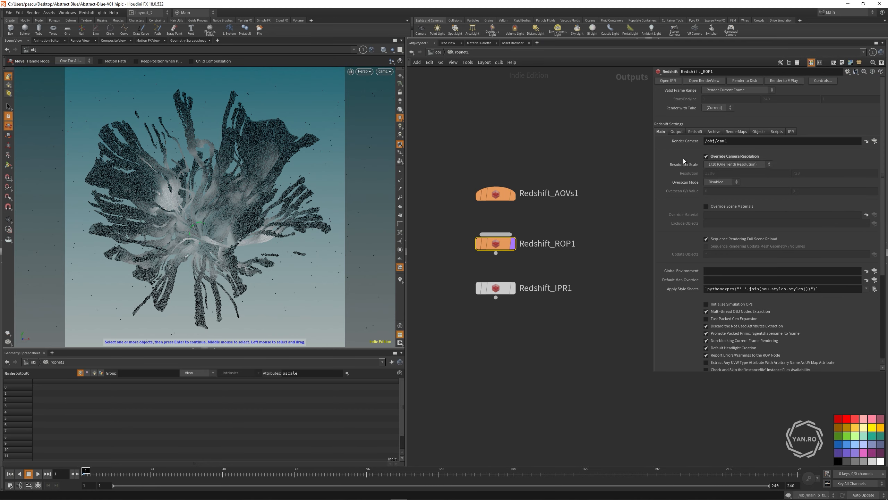
left_click(718, 157)
Step: In the Redshift ROP's output settings, remove $HIPNAME from the common file prefix and select its $OS part
left_click(681, 131)
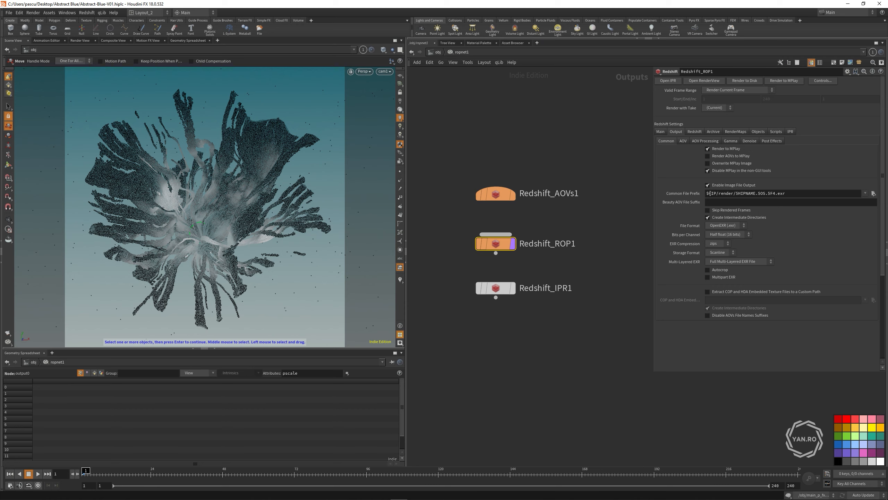
scroll(492, 236, "up", 1)
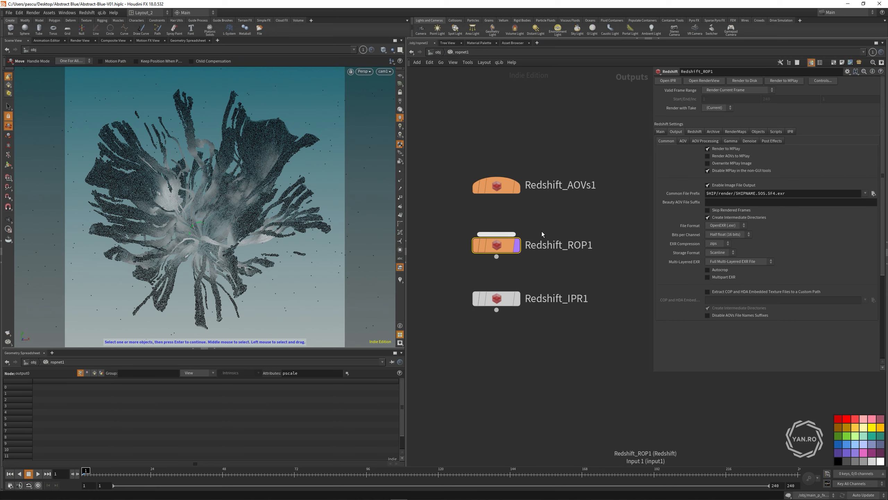
double_click(736, 195)
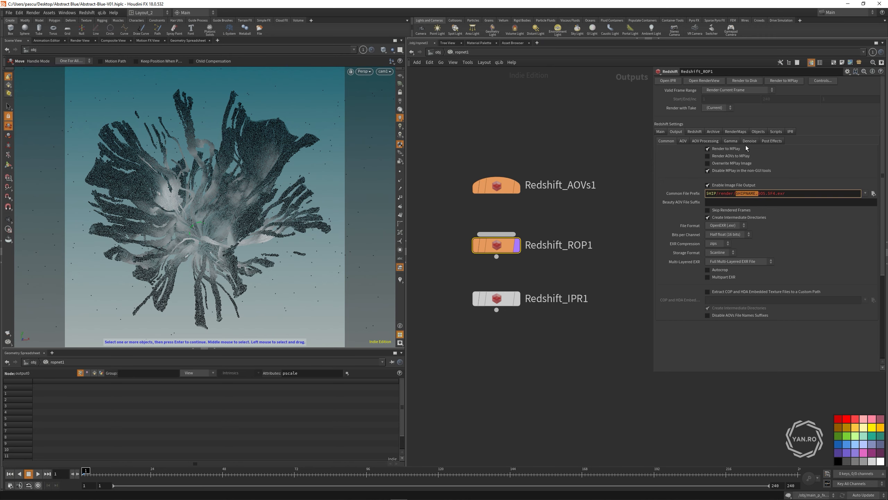
key("BackSpace")
key("shift+Right")
key("shift+Right")
key("shift+Right")
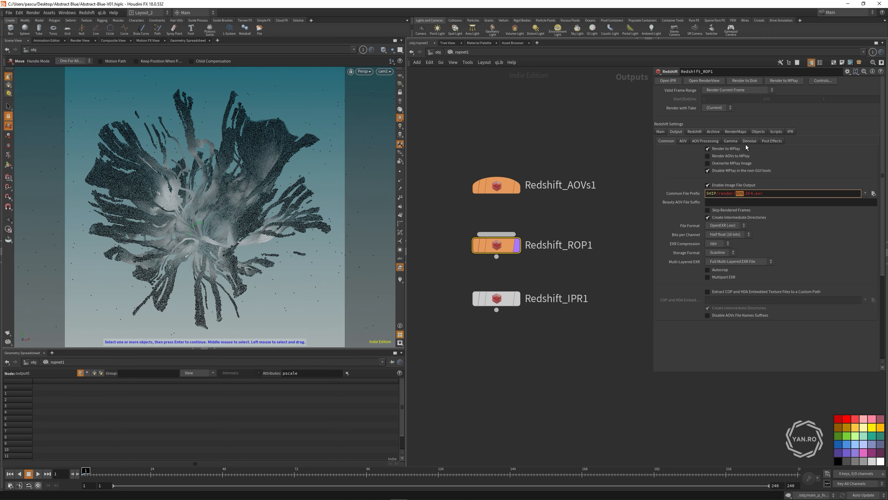
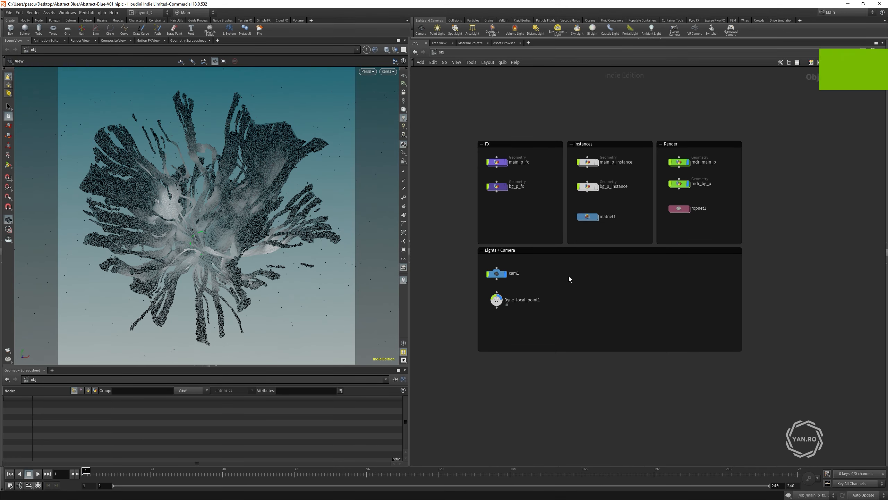
Step: Add a Redshift dome light to the Lights + Camera network box
key("Tab")
type("rsl")
key("BackSpace")
key("BackSpace")
key("BackSpace")
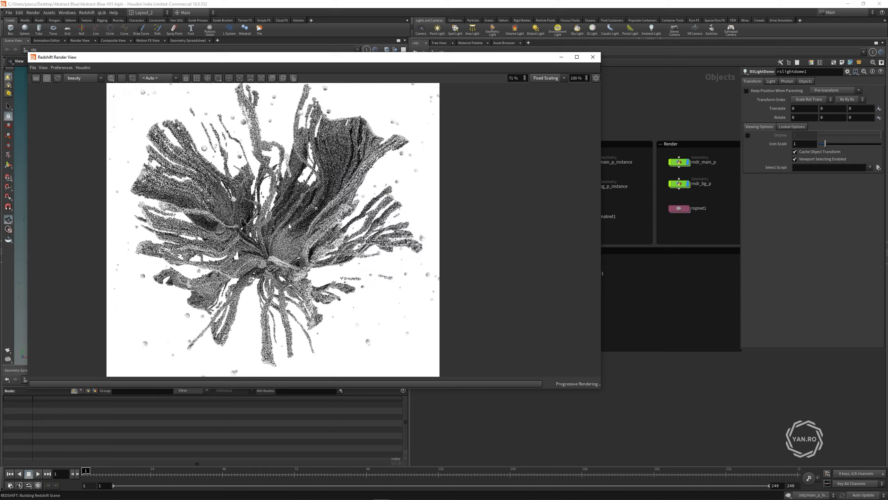
Step: Examine the dome-lit particle render up close and as a whole in the Redshift Render View
scroll(289, 222, "up", 5)
scroll(227, 300, "down", 7)
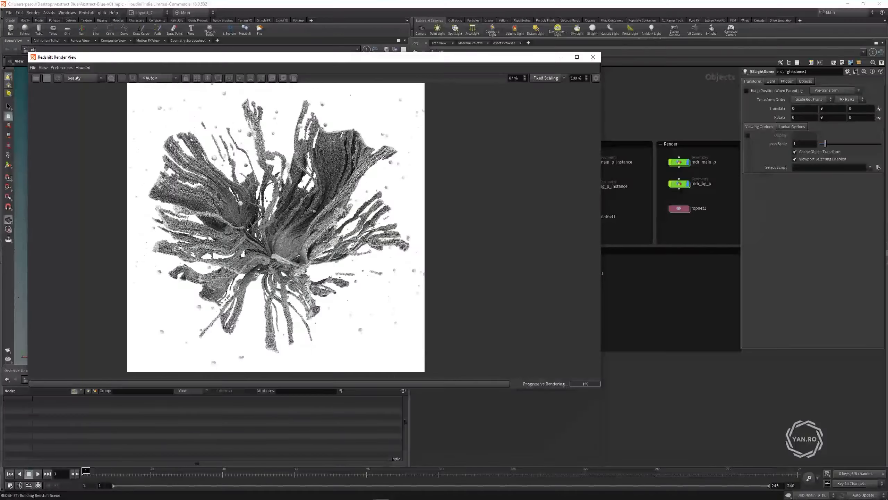
scroll(285, 194, "up", 3)
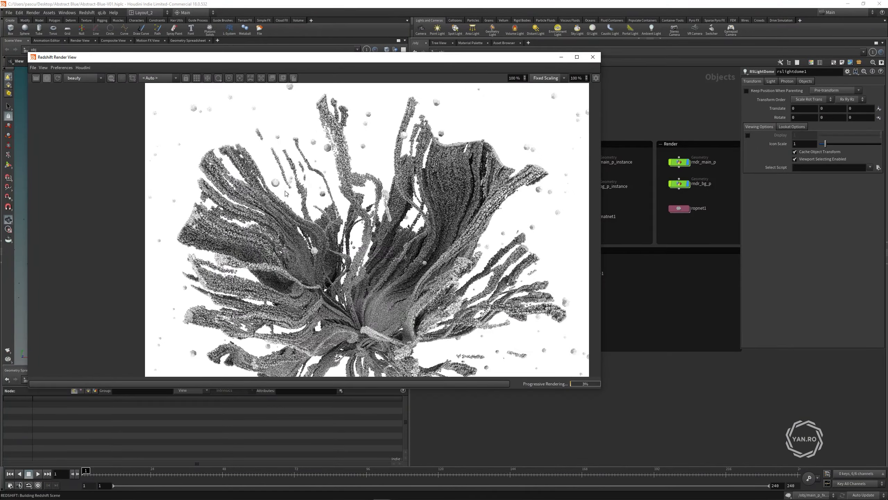
scroll(285, 194, "up", 3)
scroll(286, 194, "down", 3)
scroll(225, 227, "up", 8)
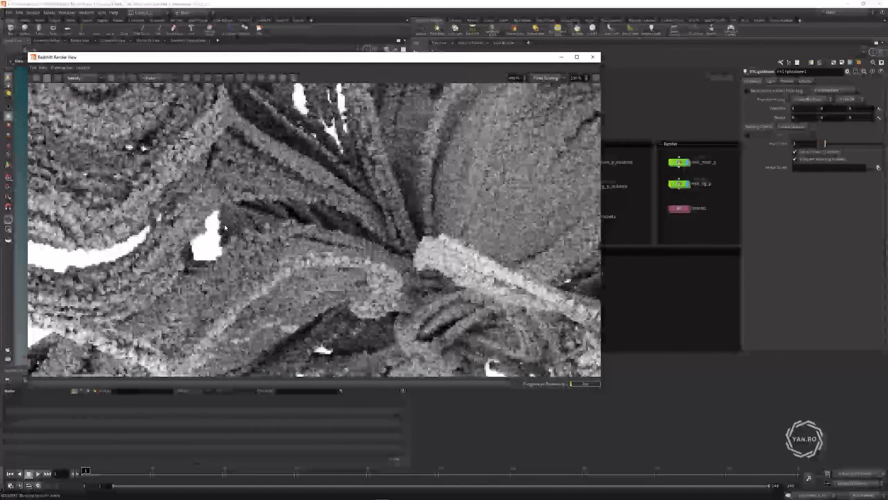
scroll(224, 228, "down", 8)
scroll(229, 232, "up", 8)
scroll(230, 232, "down", 8)
scroll(372, 163, "down", 2)
scroll(385, 159, "up", 6)
scroll(280, 223, "down", 4)
scroll(259, 217, "down", 2)
scroll(262, 247, "up", 3)
scroll(325, 200, "down", 4)
scroll(326, 192, "up", 1)
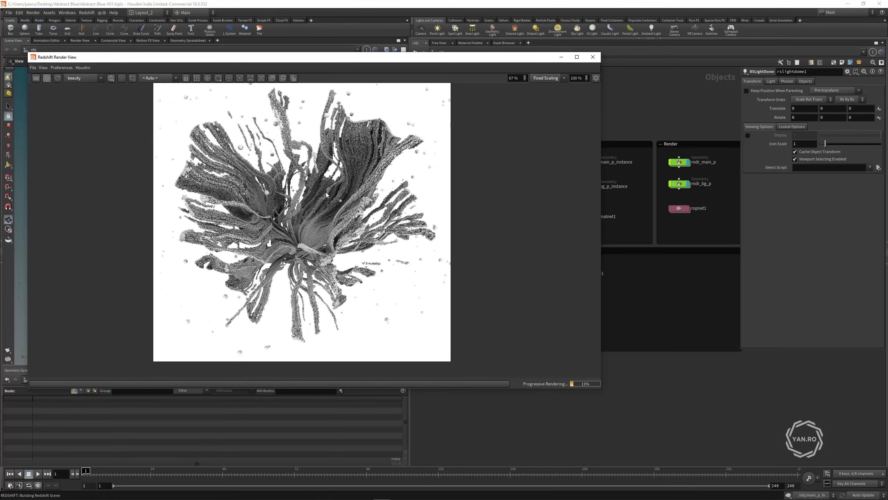
scroll(325, 193, "down", 2)
scroll(293, 153, "up", 1)
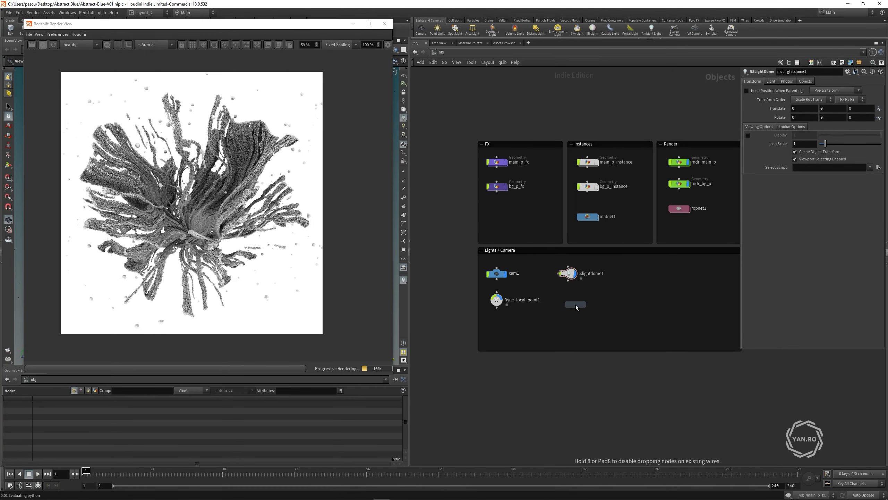
Step: Place a Redshift light below the dome light and turn the dome light off
left_click(576, 304)
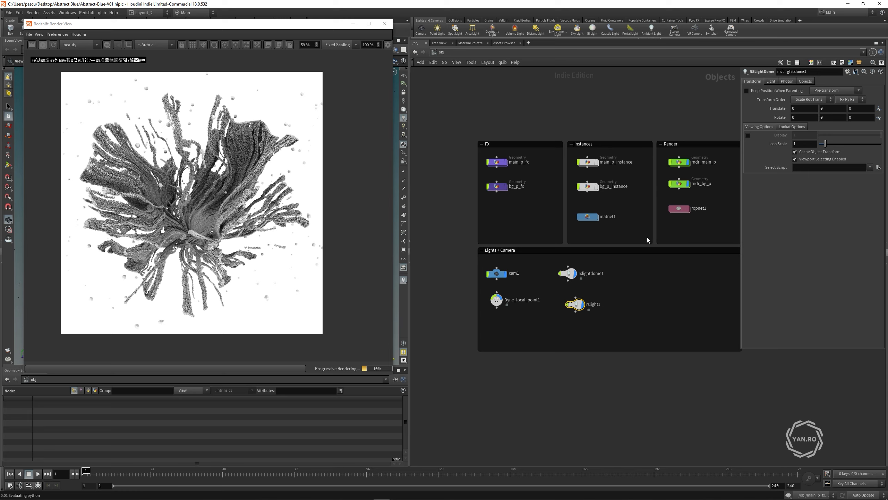
left_click(567, 273)
left_click(773, 82)
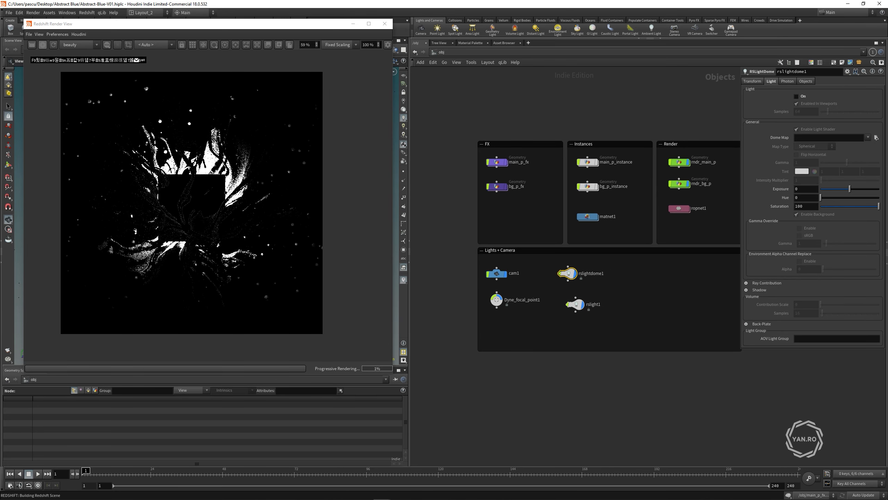
Step: Set the render view's display mode to OCIO using config.ocio from the aces_1.0.3 folder, with the sRGB (ACES) view transform
left_click(388, 46)
left_click(341, 110)
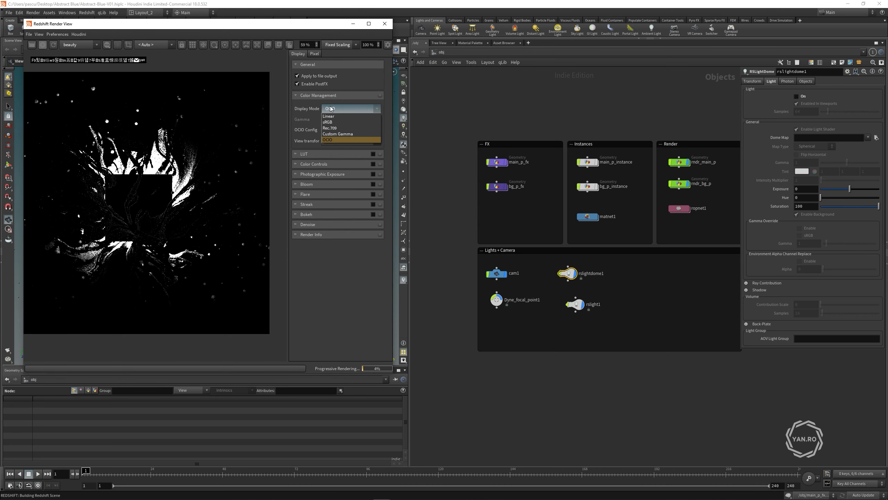
left_click(308, 120)
left_click(343, 109)
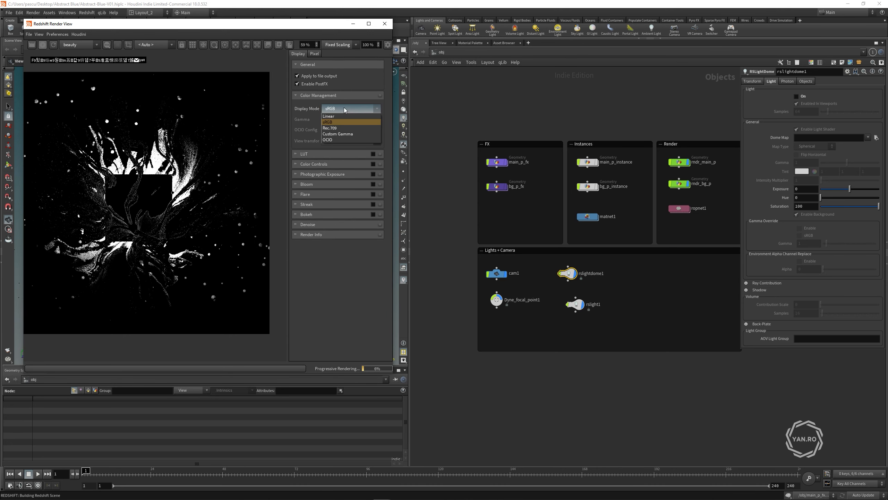
left_click(325, 140)
left_click(377, 130)
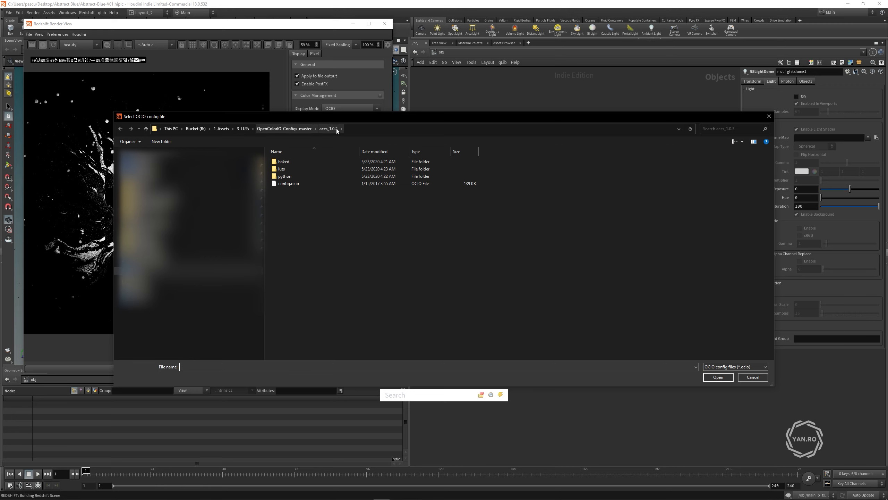
double_click(286, 183)
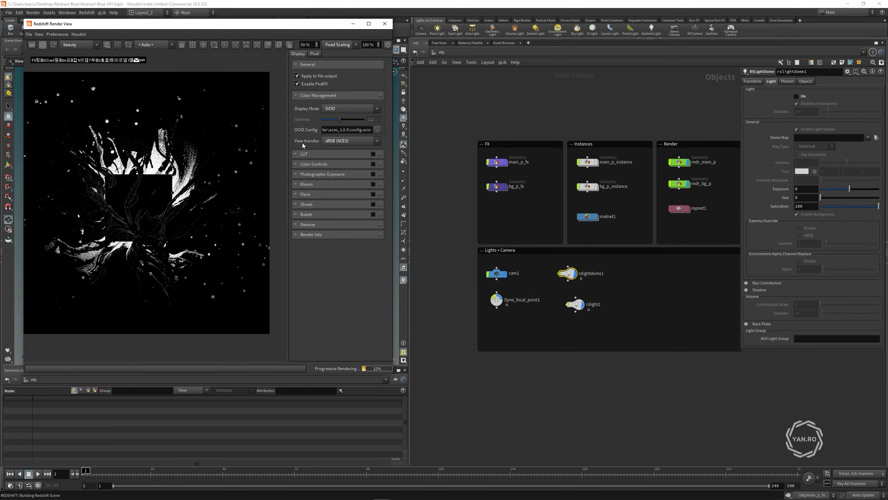
left_click(330, 142)
left_click(274, 121)
Step: Hide the render view's display settings and move its window over the network editor to uncover the scene viewport
left_click_drag(286, 30, 325, 34)
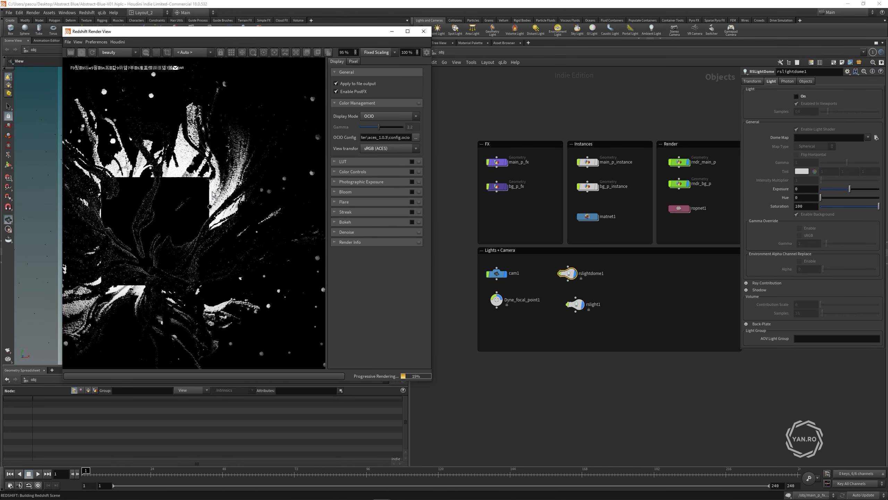
scroll(198, 187, "down", 1)
left_click(429, 54)
left_click_drag(269, 32, 641, 70)
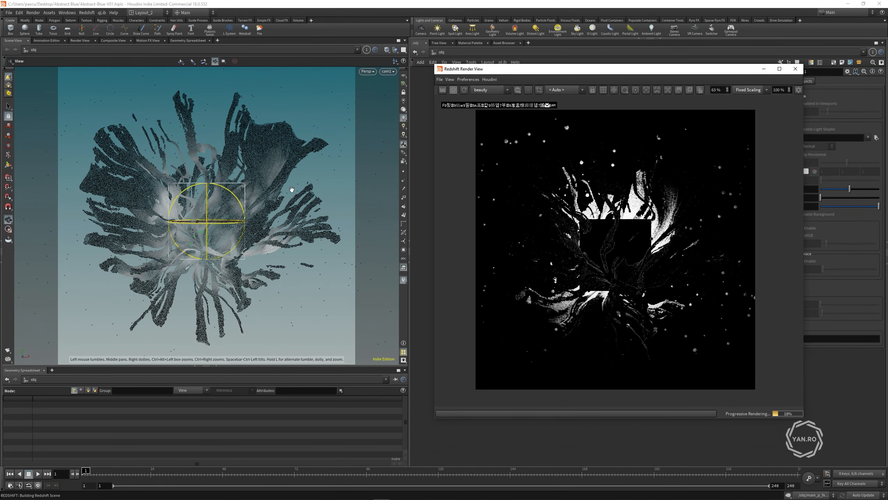
Step: Raise the Redshift light above the particle structure and rotate it to face down
left_click_drag(198, 236, 163, 232)
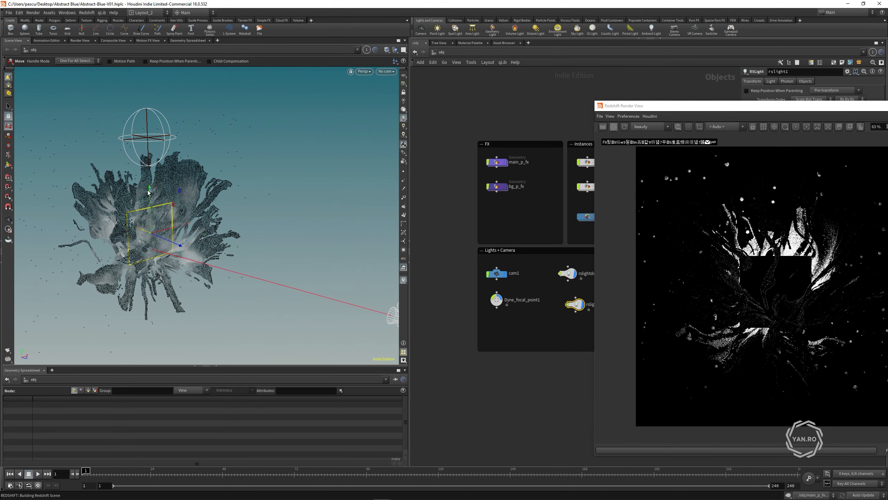
left_click_drag(149, 186, 140, 148)
left_click_drag(134, 71, 150, 117)
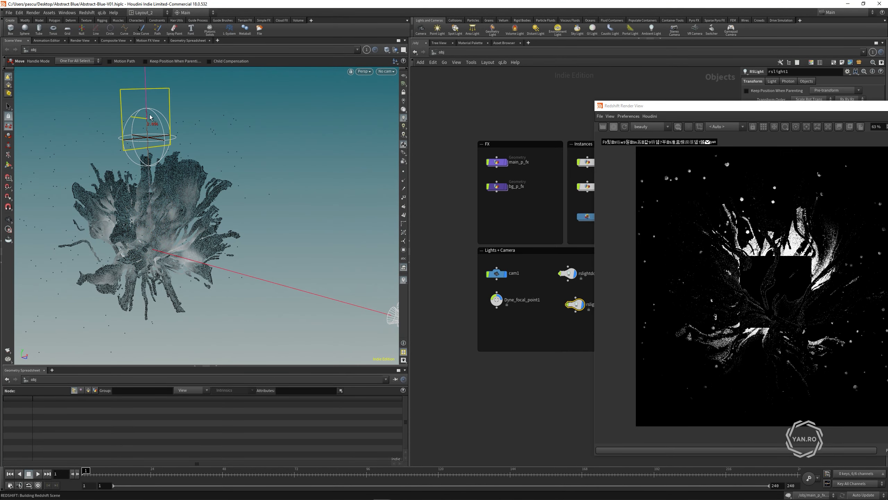
left_click(613, 127)
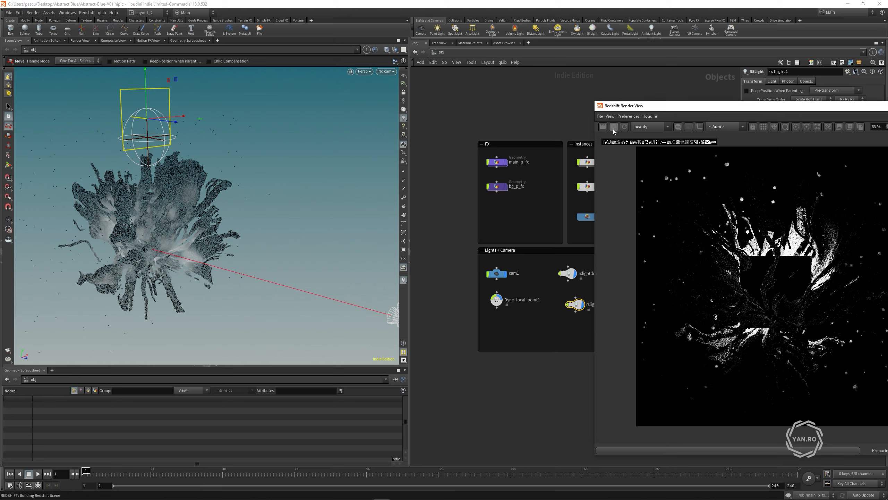
key("r")
middle_click_drag(179, 109, 213, 155, "alt")
left_click_drag(211, 153, 147, 113)
Step: Minimize the render view and set the Redshift light's first area size value to 2
left_click_drag(657, 107, 332, 158)
left_click(772, 84)
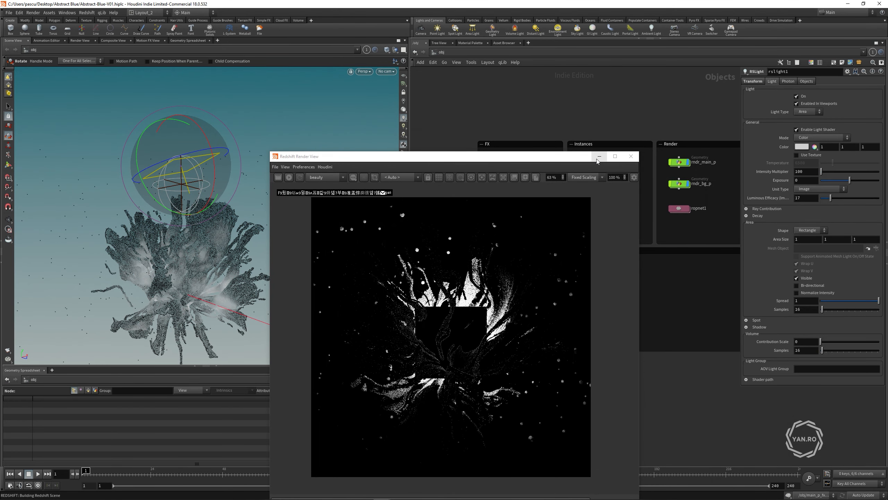
left_click(599, 156)
key("Return")
Step: Move the area light up and away to one side of the particle structure and tilt it towards the structure
left_click_drag(138, 168, 197, 179, "alt")
key("t")
left_click_drag(129, 149, 60, 133)
mouse_move(161, 210)
left_mouse_down("alt")
mouse_move(222, 262)
mouse_move(189, 207)
mouse_move(175, 216)
left_mouse_up("alt")
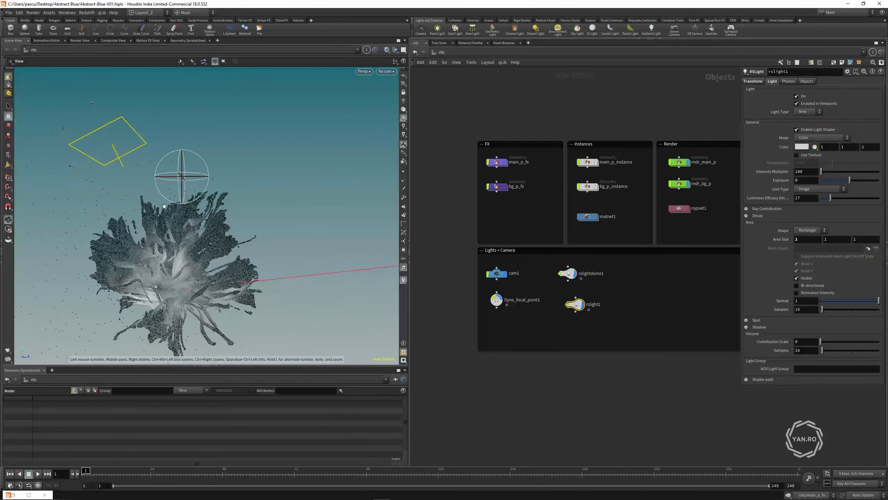
left_click_drag(101, 151, 91, 156)
left_click(10, 136)
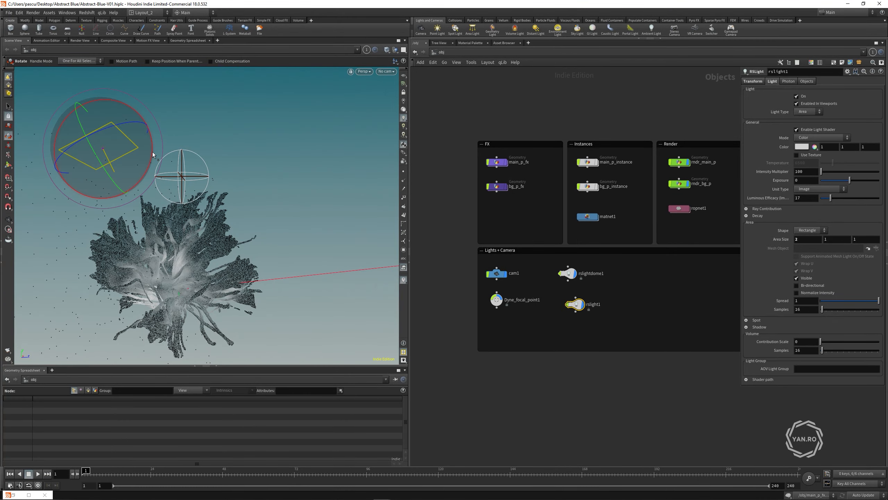
left_click_drag(152, 154, 152, 140)
left_click(7, 127)
left_click_drag(105, 196, 95, 170, "alt")
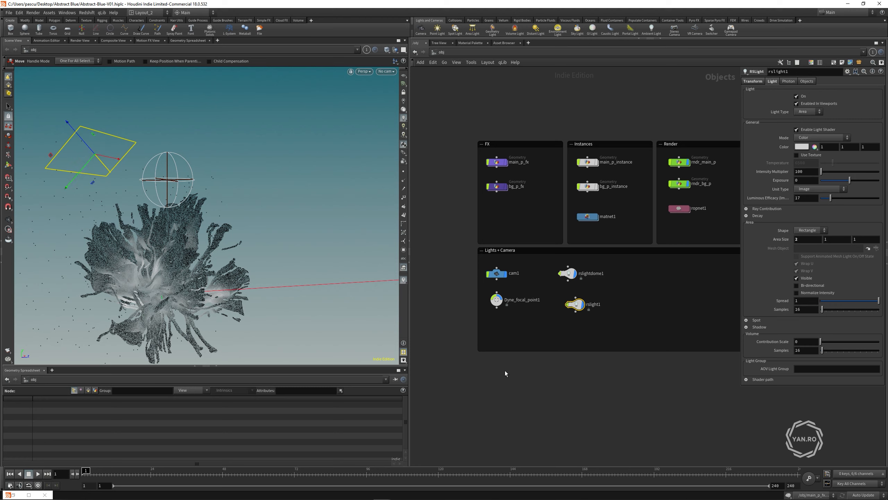
Step: Delete the dome light from the Lights + Camera group
mouse_move(624, 251)
left_mouse_down()
mouse_move(569, 278)
mouse_move(624, 254)
left_mouse_up()
left_click(568, 277)
key("Delete")
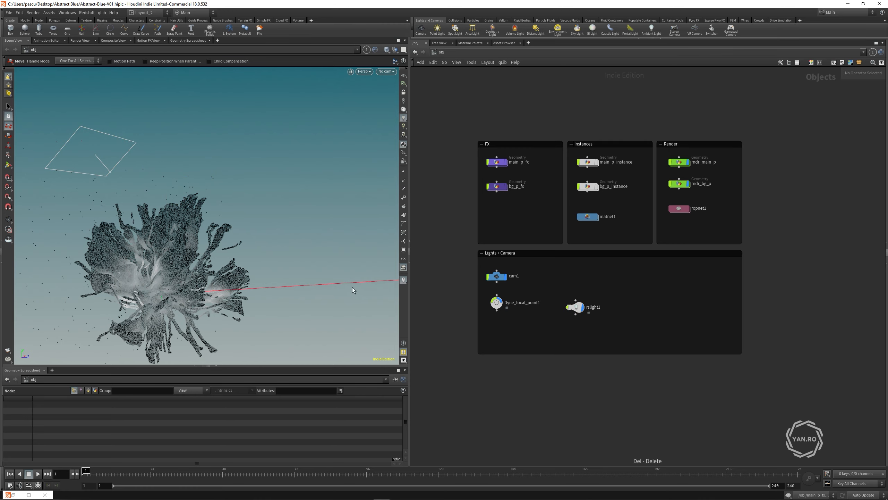
Step: Duplicate the remaining Redshift light and name the original top
scroll(595, 304, "up", 3)
mouse_move(562, 309)
left_mouse_down()
mouse_move(553, 257)
mouse_move(516, 242)
mouse_move(553, 306)
left_mouse_up()
left_click(593, 256)
type("top")
key("Return")
Step: Make the duplicated light a sphere with zero translation and rotation, and rename it center
left_click(813, 232)
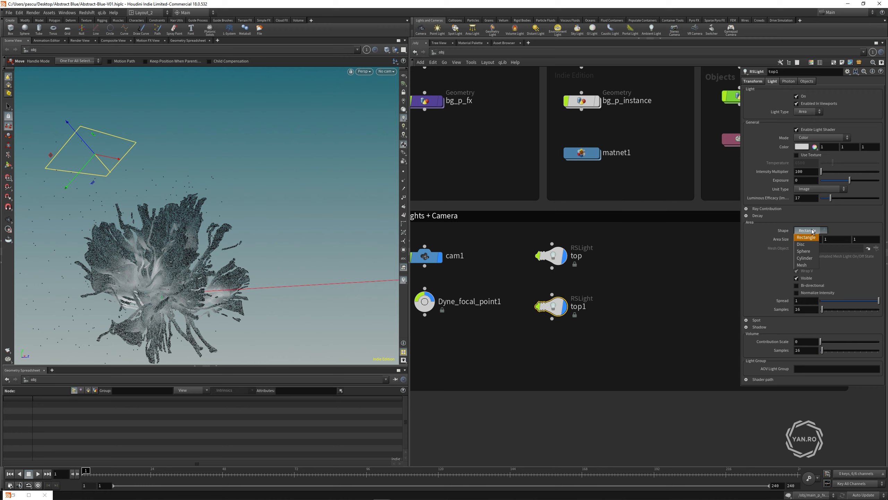
left_click(803, 251)
left_click(752, 81)
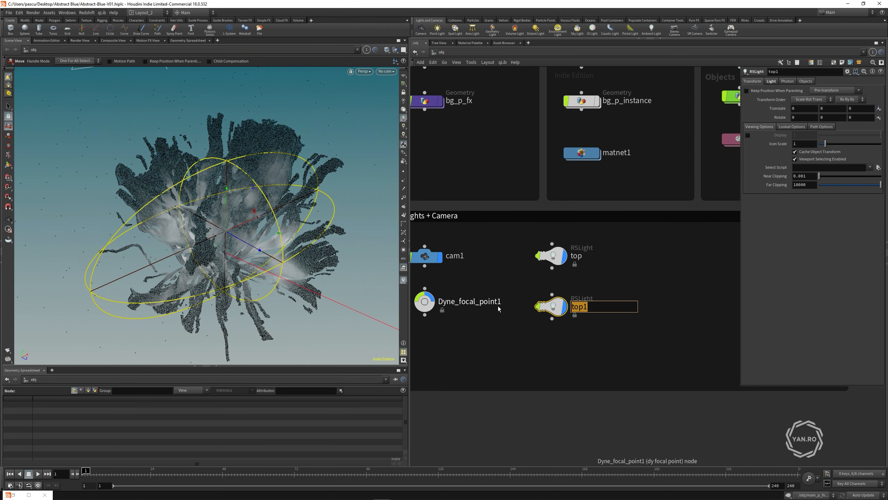
type("center")
key("Return")
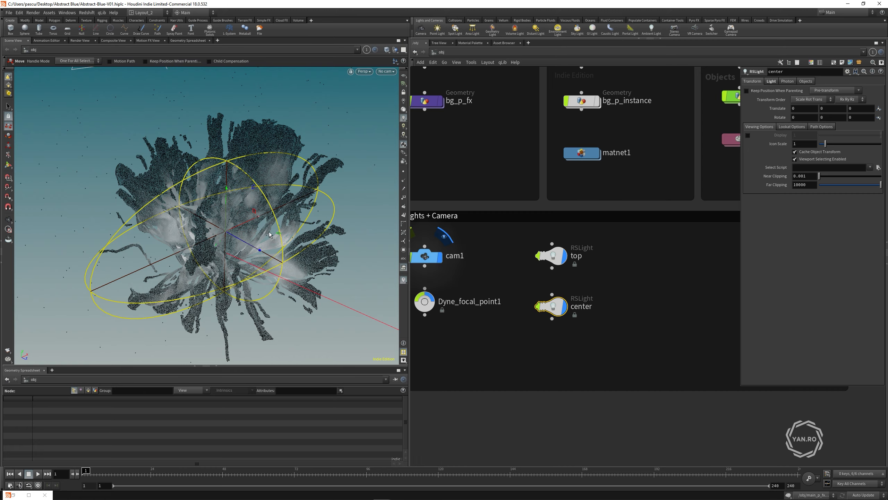
Step: Set the center light's area size to 0.1 on all three axes and check its placement inside the structure
middle_click_drag(780, 241, 743, 242)
left_click_drag(247, 231, 232, 229, "alt")
right_click_drag(232, 230, 257, 245, "alt")
left_click_drag(257, 245, 240, 253, "alt")
key("t")
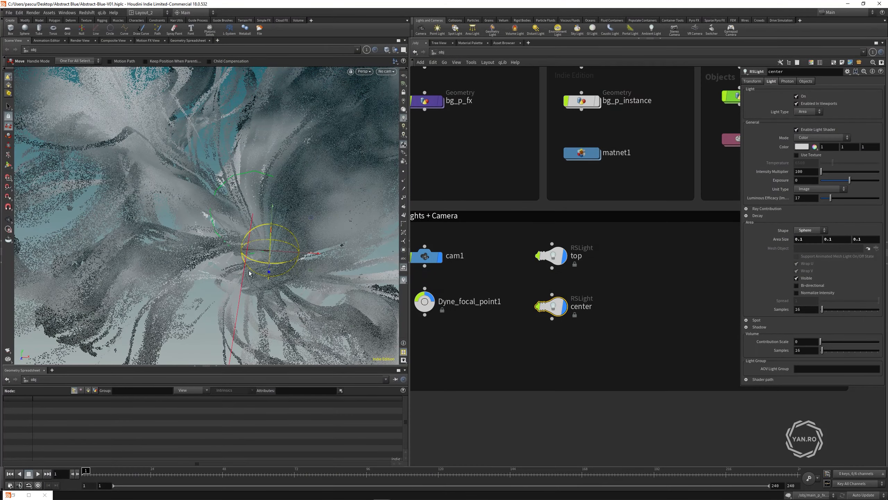
left_click_drag(193, 257, 224, 241, "alt")
right_click_drag(224, 242, 273, 213, "alt")
left_click_drag(269, 228, 256, 214, "alt")
left_click_drag(284, 243, 285, 262, "alt")
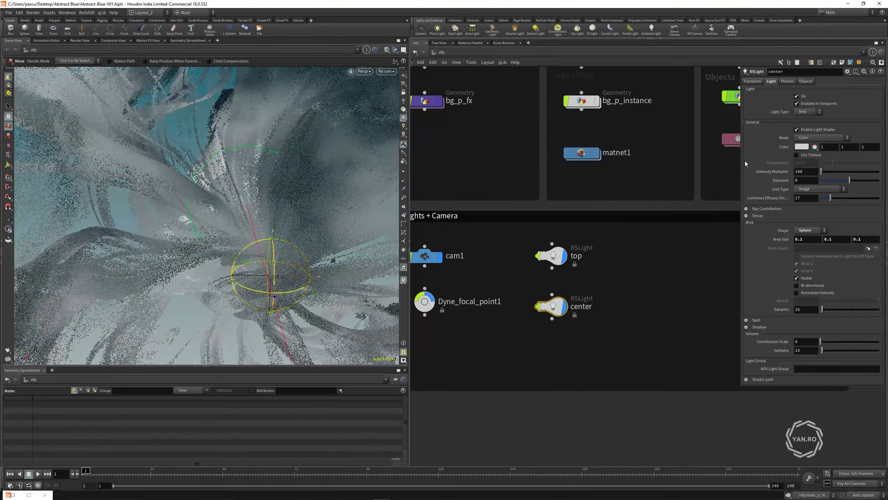
Step: Switch the center light's color mode to Temperature and set the temperature to 14722
left_click(810, 138)
left_click(808, 145)
left_click_drag(819, 167, 840, 167)
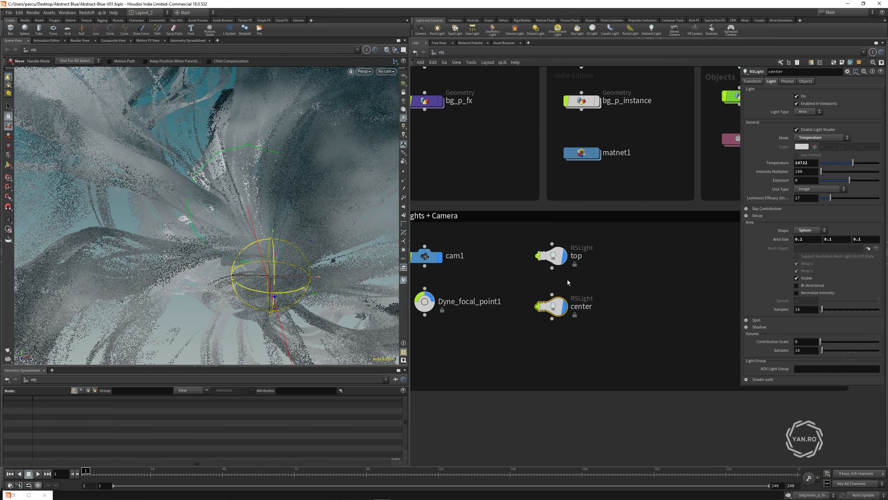
Step: View the scene through cam1, turn the center light off and render with only the top light
left_click(386, 71)
left_click(387, 127)
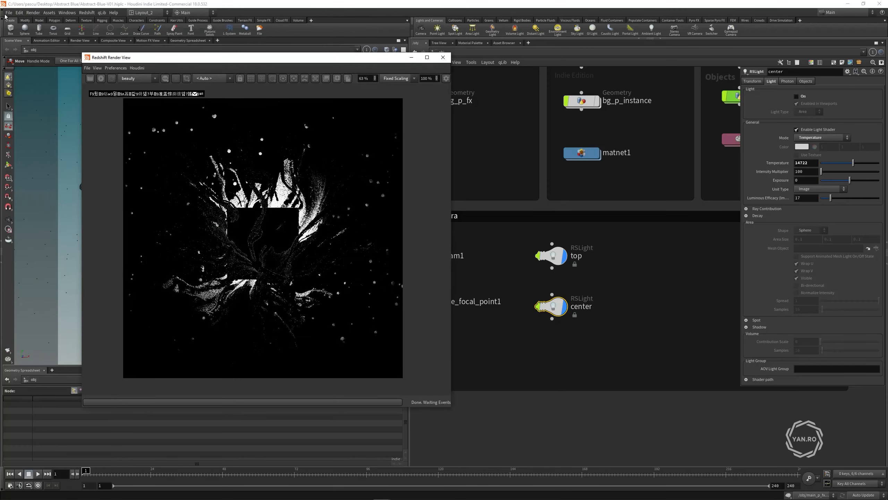
left_click(9, 12)
left_click(13, 46)
left_click(101, 78)
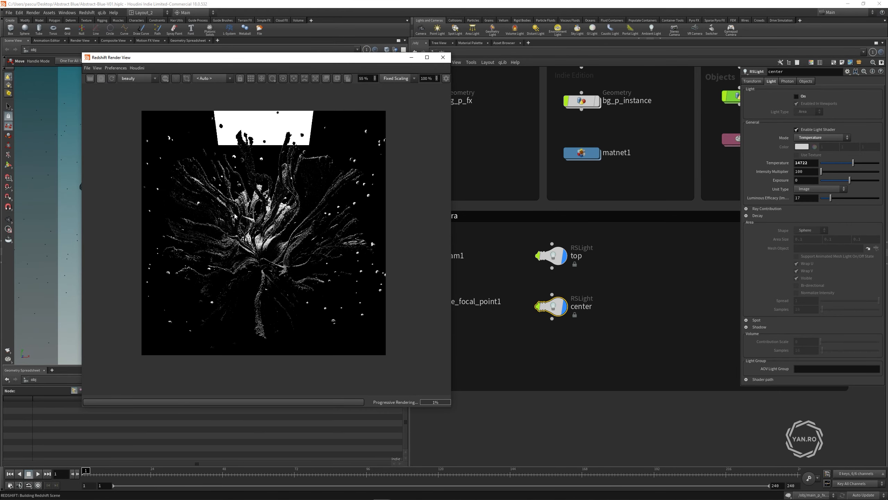
Step: Move the render view aside to uncover more of the scene viewport and network editor
scroll(262, 254, "up", 1)
scroll(262, 257, "up", 1)
scroll(262, 257, "down", 3)
left_click_drag(312, 61, 197, 60)
Step: Rename the rndr_bg_p geometry node in the Render group to rnd_bg_p
scroll(643, 271, "down", 4)
scroll(532, 226, "up", 4)
scroll(533, 227, "down", 5)
scroll(639, 232, "up", 4)
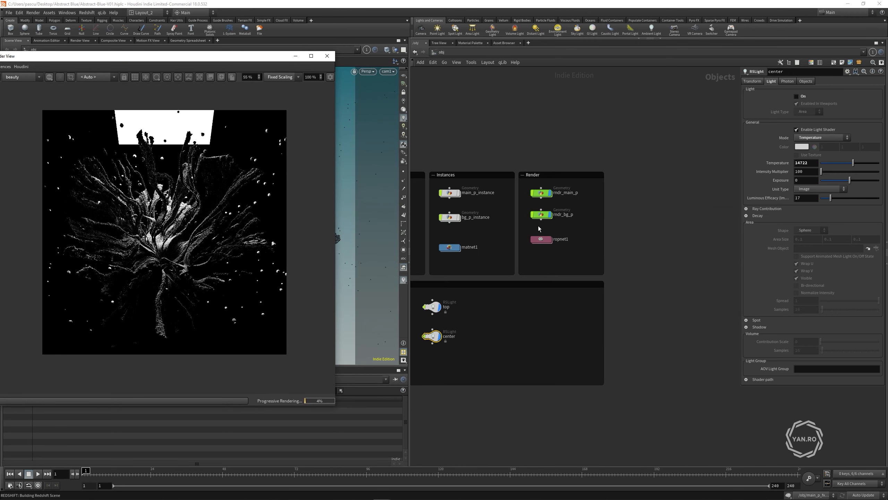
scroll(559, 216, "up", 4)
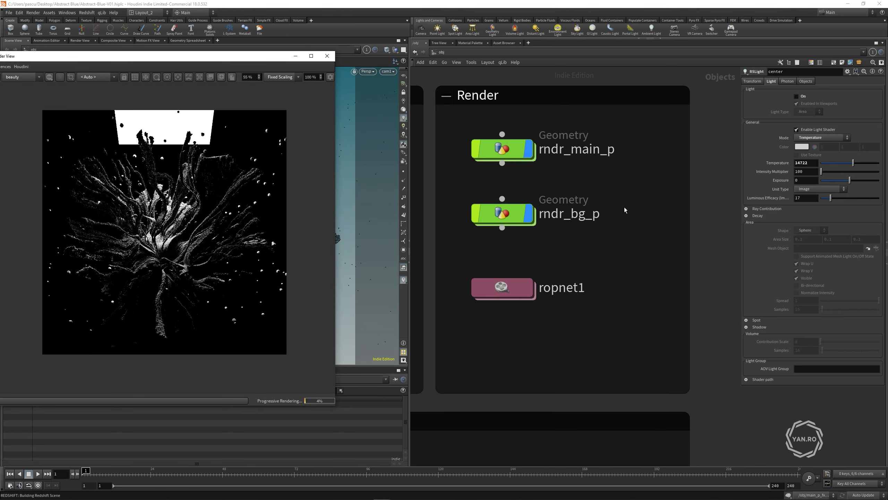
double_click(564, 214)
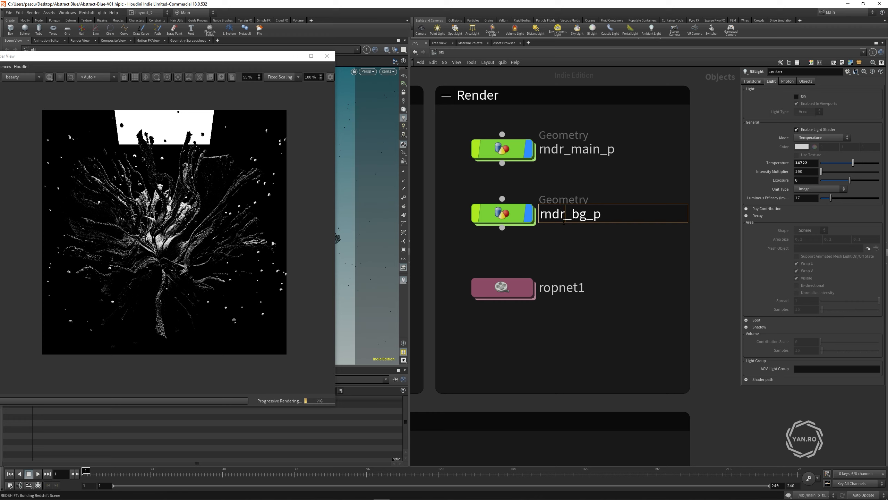
key("BackSpace")
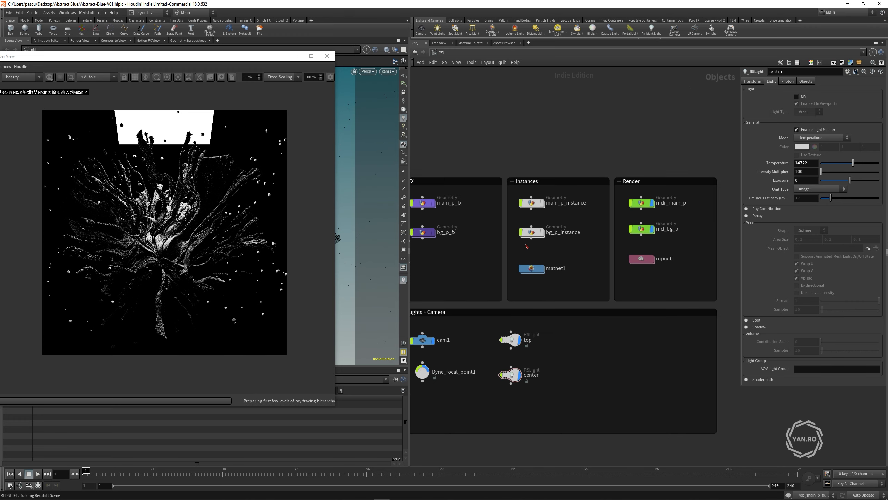
Step: Restart the render and examine Abstract_Blue_v01's object and light lists and the contents of rnd_bg_p
scroll(662, 229, "up", 5)
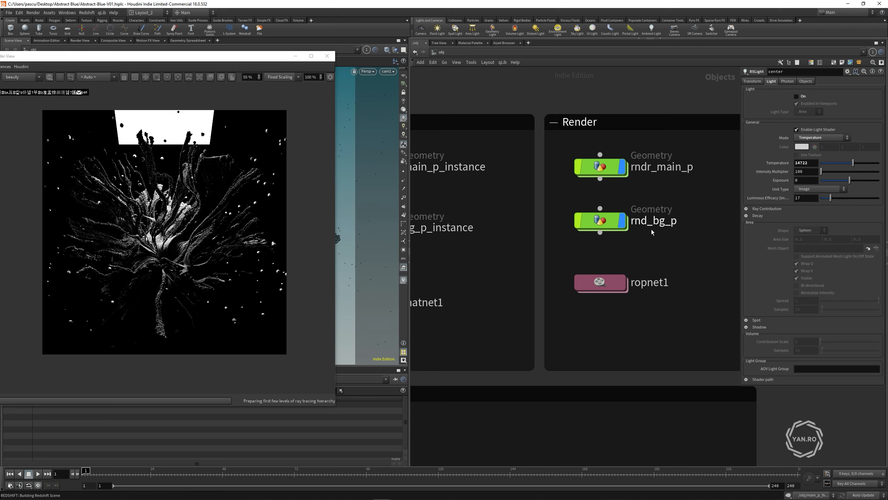
left_click_drag(70, 56, 163, 66)
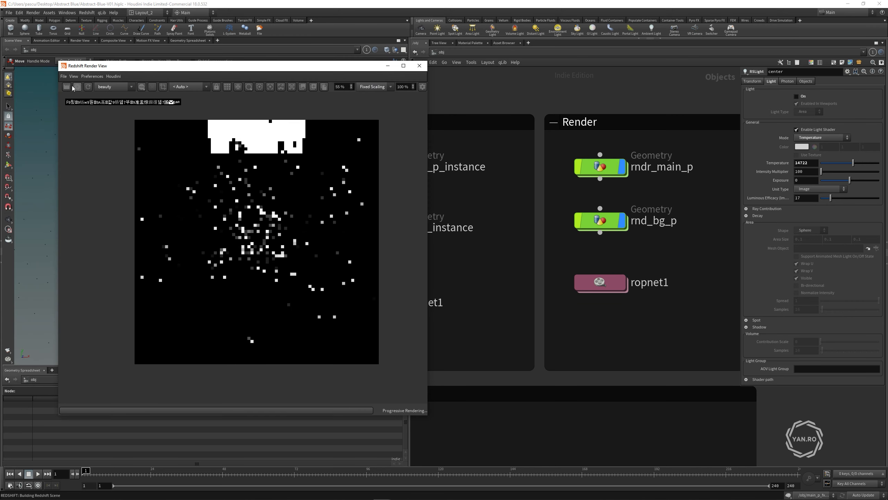
double_click(612, 286)
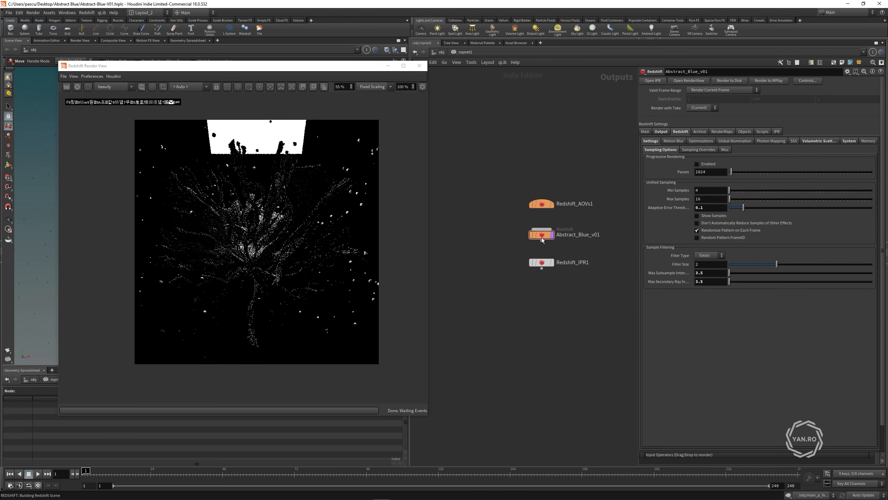
left_click(743, 132)
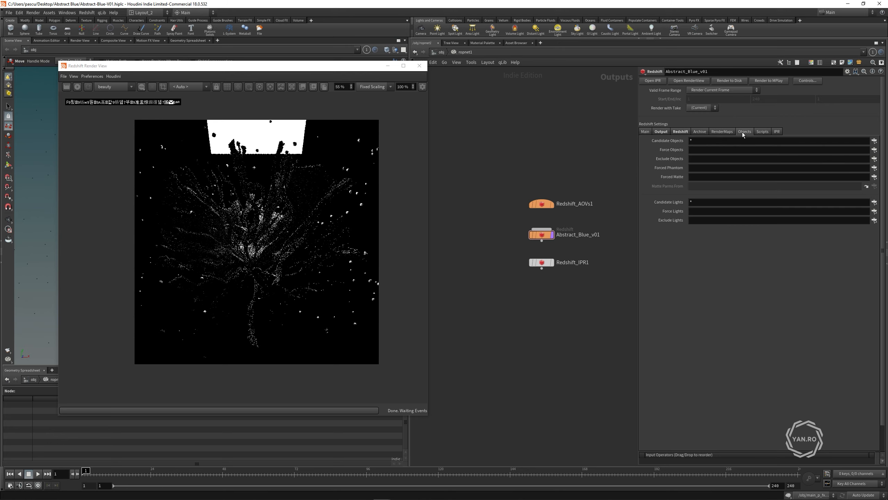
left_click(435, 53)
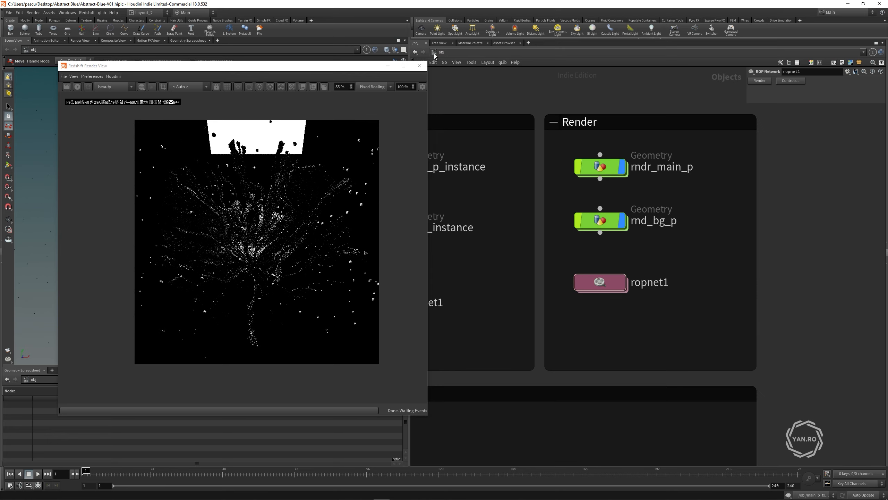
double_click(588, 222)
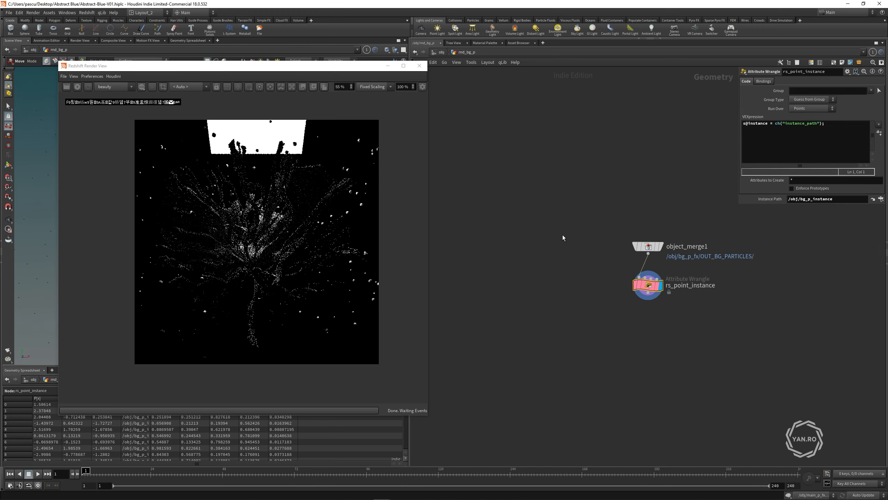
left_click(437, 53)
Step: Clear Abstract_Blue_v01's candidate objects and enter a name pattern starting with rndr_ as its forced objects
double_click(594, 283)
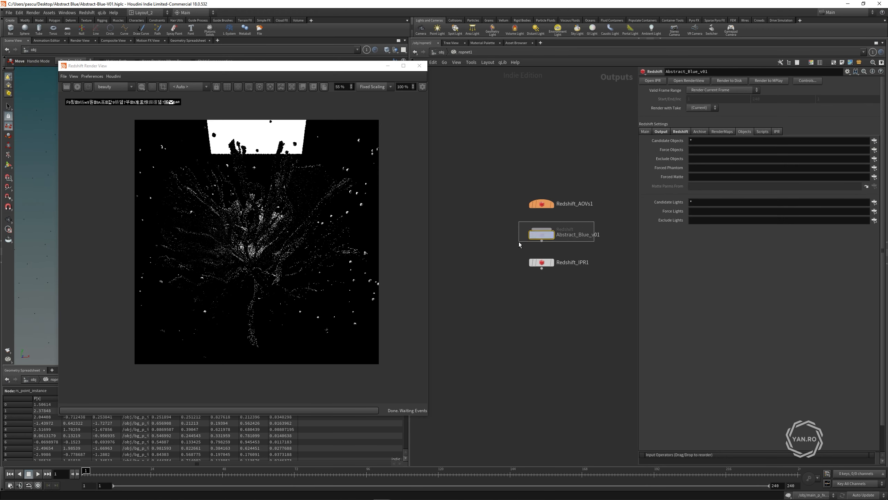
left_click_drag(664, 137, 611, 137)
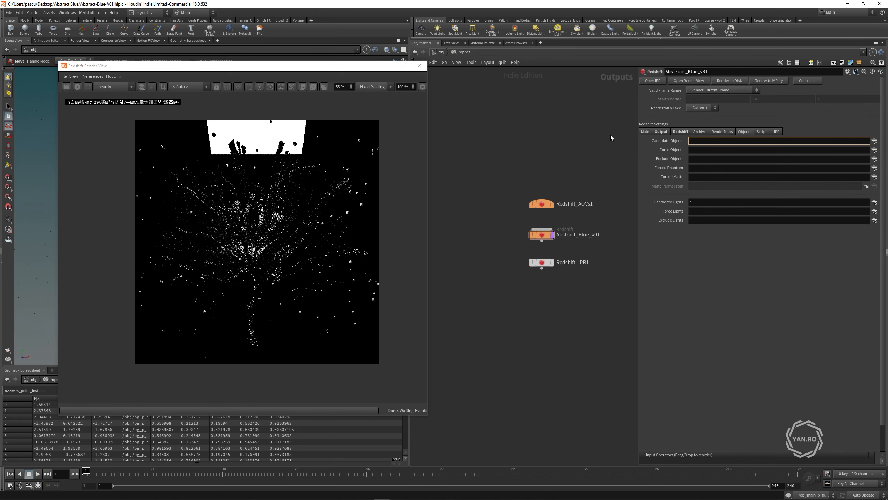
left_click(706, 151)
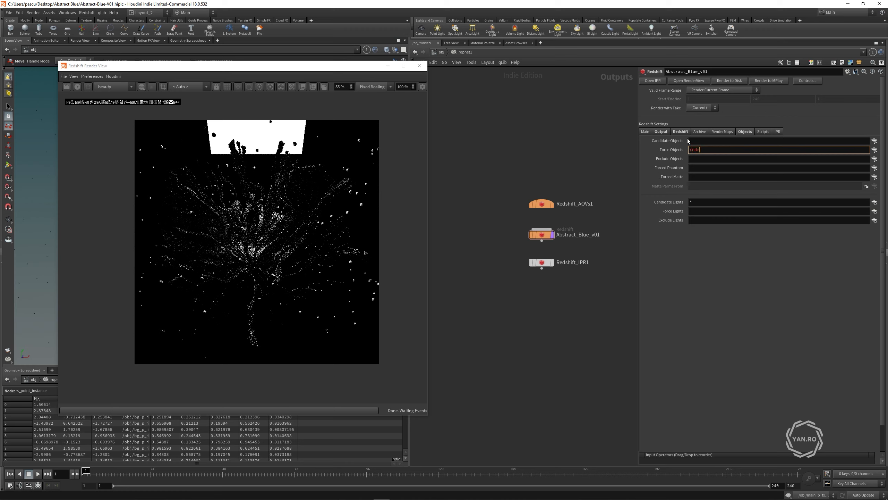
key("Return")
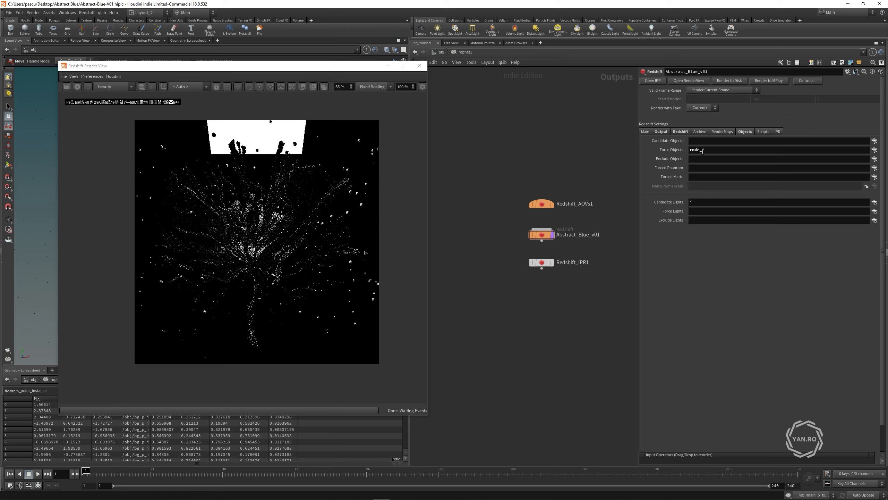
Step: Check the render geometry nodes' names at object level and show rndr_main_p's Redshift instancing settings
left_click(442, 53)
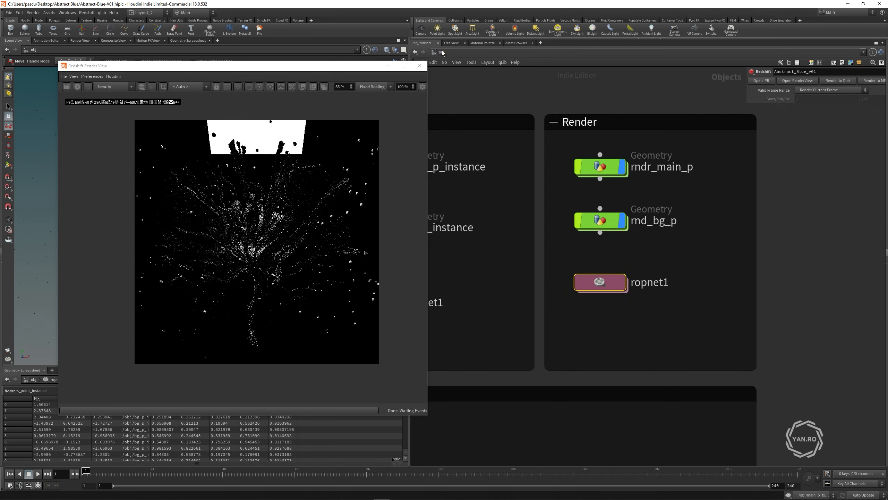
double_click(650, 168)
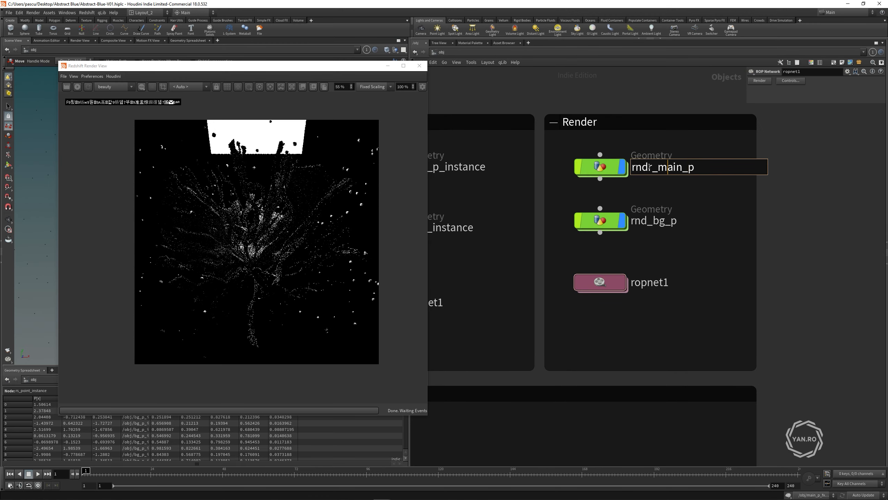
key("Return")
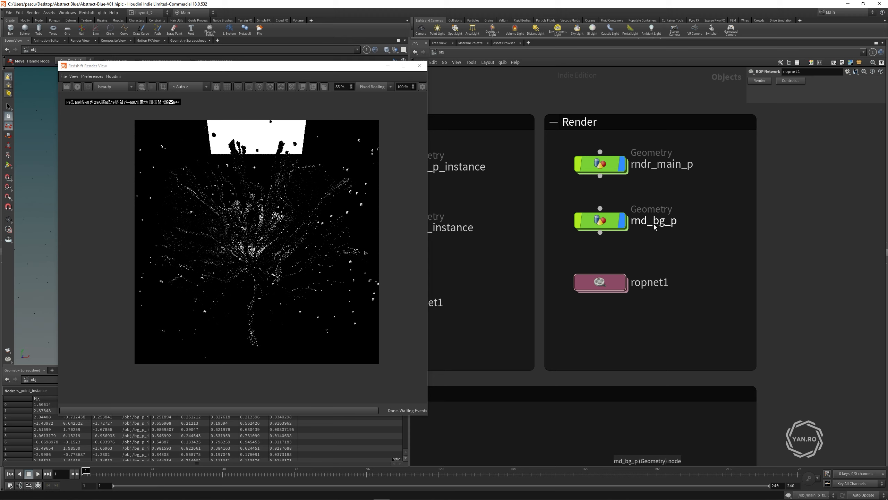
scroll(710, 222, "down", 5)
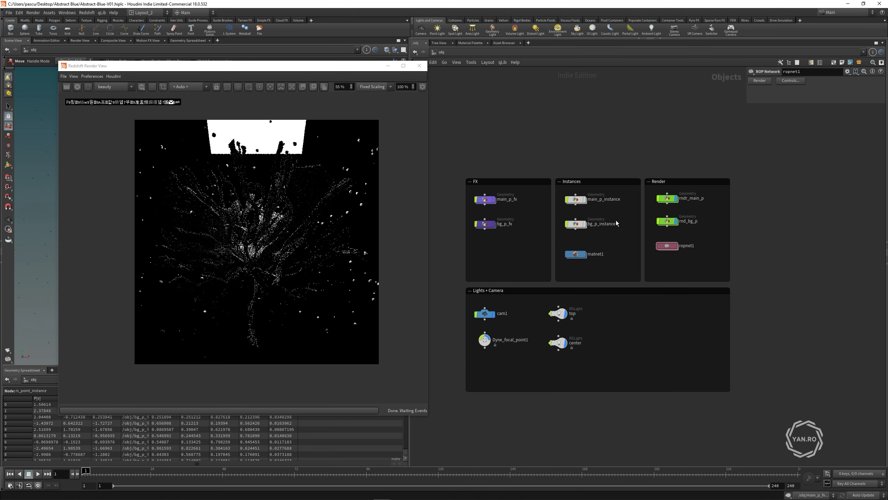
scroll(596, 216, "up", 2)
left_click(580, 194)
left_click(699, 192)
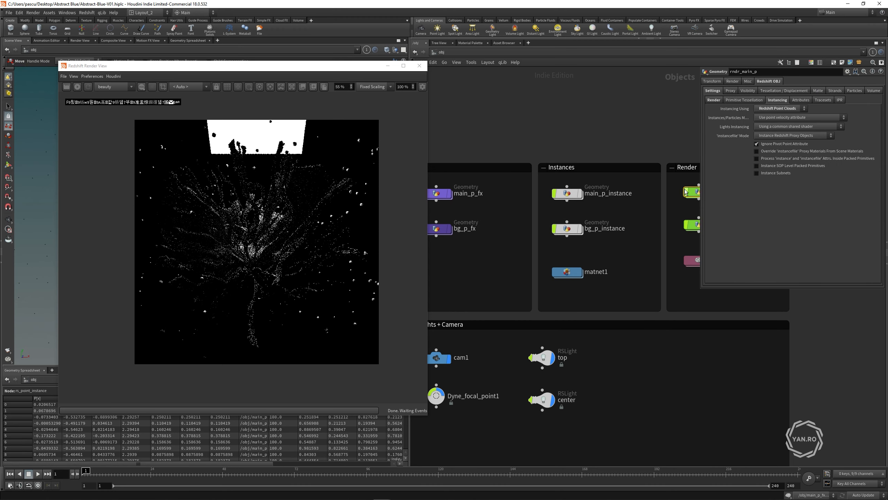
Step: Turn off the Visible option of the top area light and save the scene
scroll(589, 147, "down", 5)
scroll(531, 161, "up", 4)
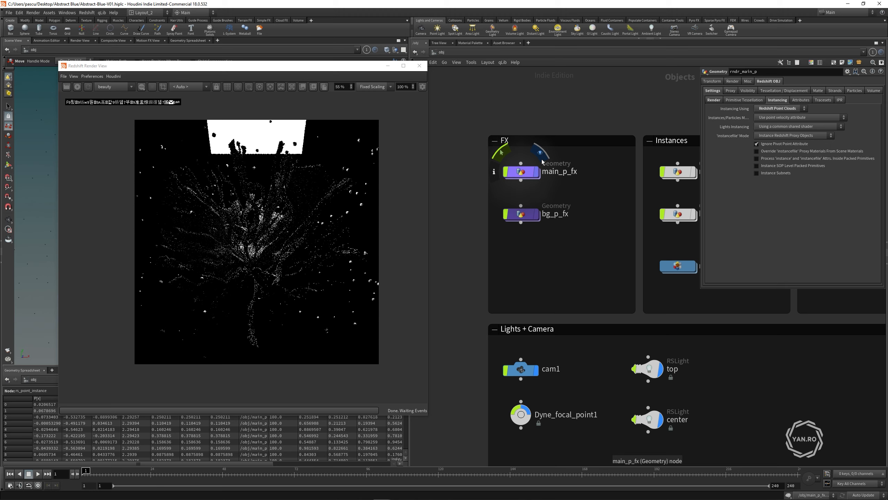
scroll(152, 182, "down", 1)
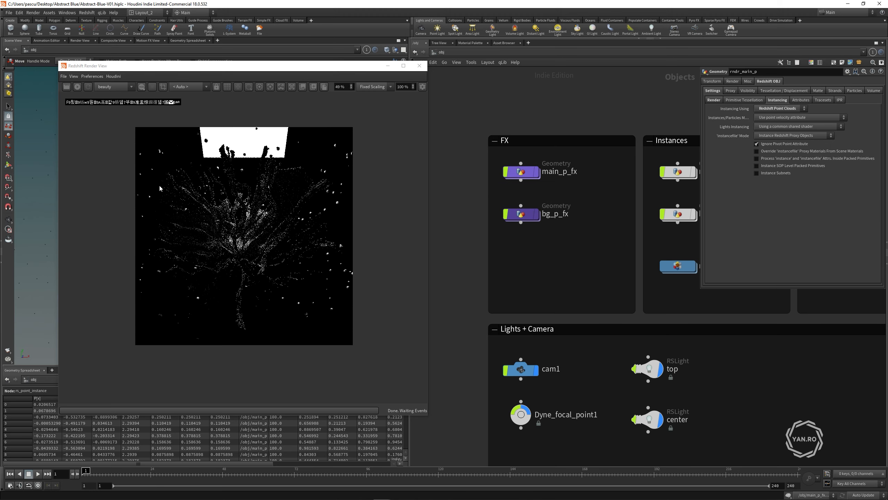
scroll(495, 268, "down", 3)
left_click(602, 337)
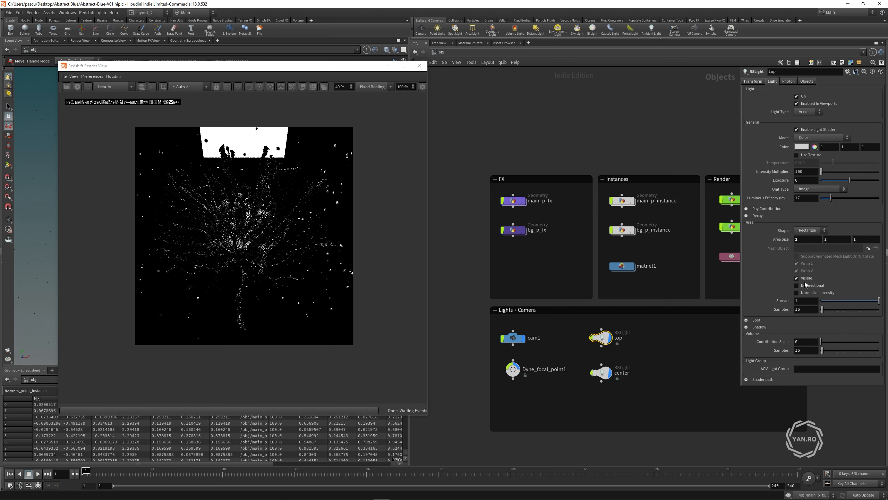
key("ctrl+s")
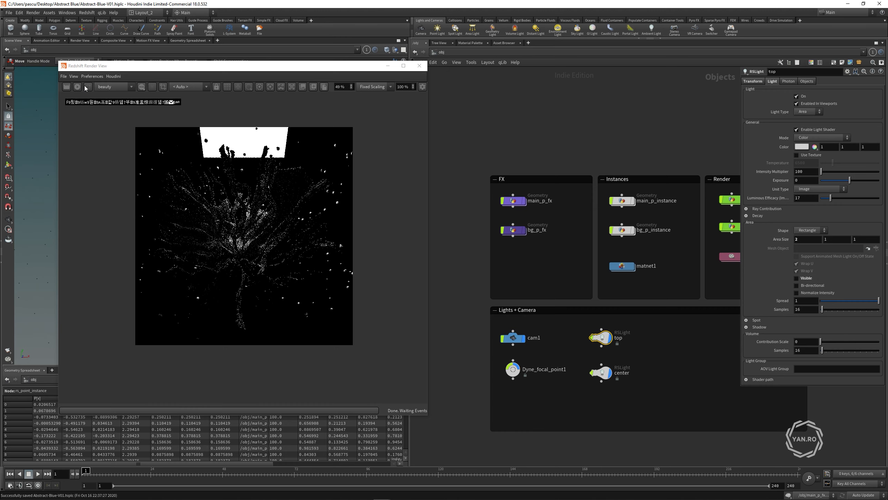
Step: Restart the render and examine the particle structure lit with the top light hidden
left_click(77, 86)
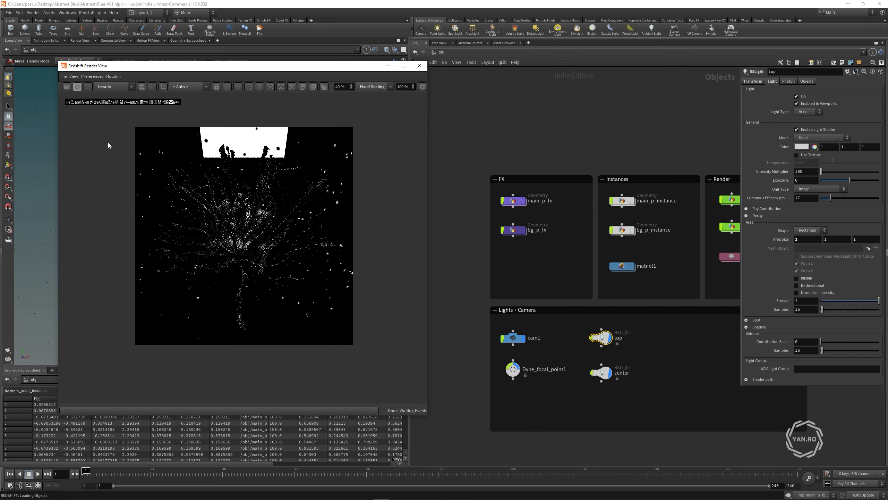
scroll(248, 234, "up", 5)
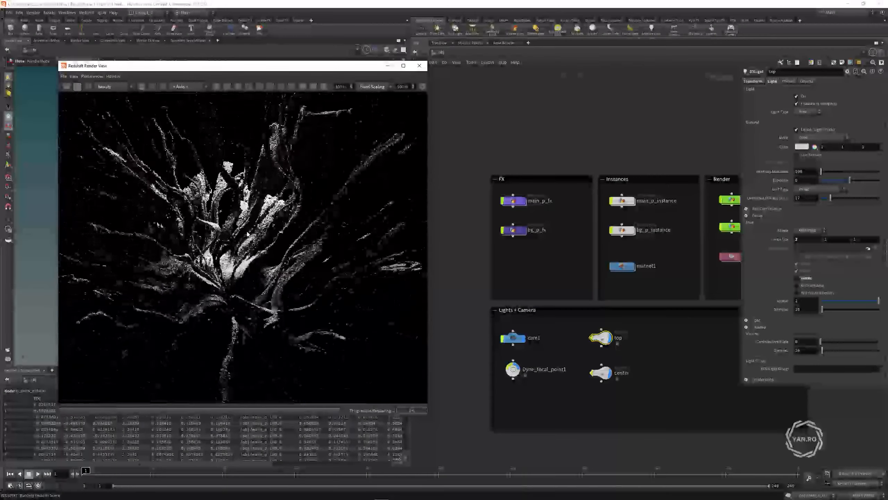
scroll(248, 234, "down", 4)
scroll(247, 260, "up", 4)
scroll(247, 259, "down", 4)
scroll(237, 260, "up", 7)
scroll(285, 202, "down", 7)
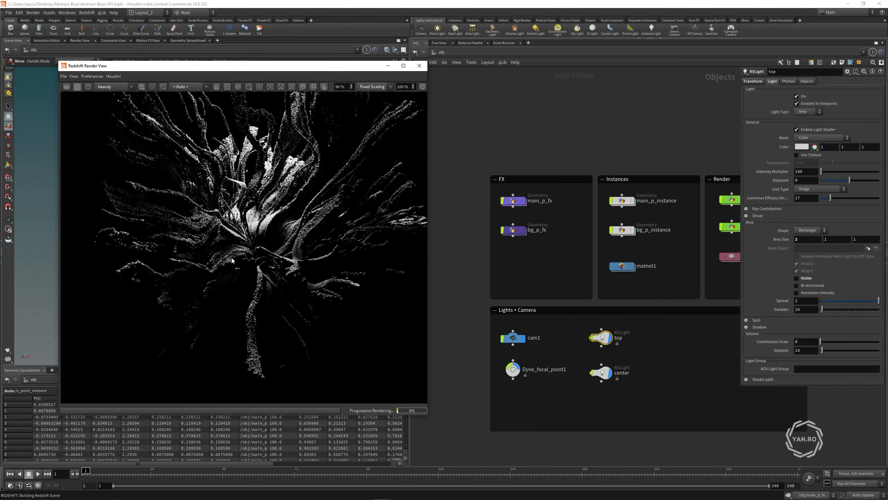
scroll(238, 234, "down", 1)
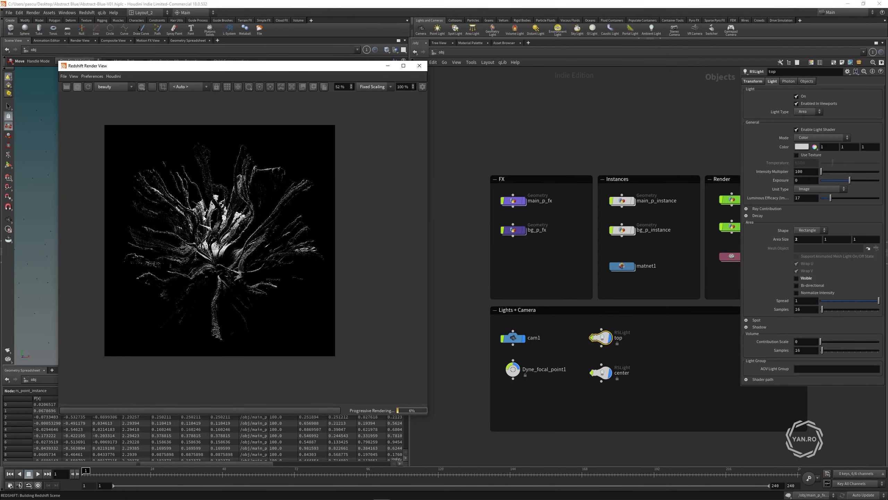
scroll(224, 250, "up", 7)
scroll(233, 240, "down", 5)
scroll(223, 207, "down", 3)
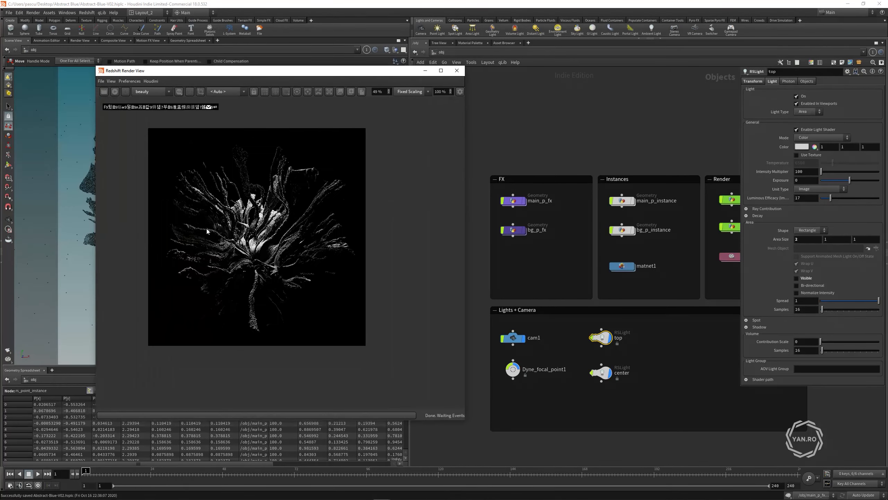
scroll(261, 245, "up", 6)
scroll(256, 258, "down", 7)
scroll(255, 259, "up", 2)
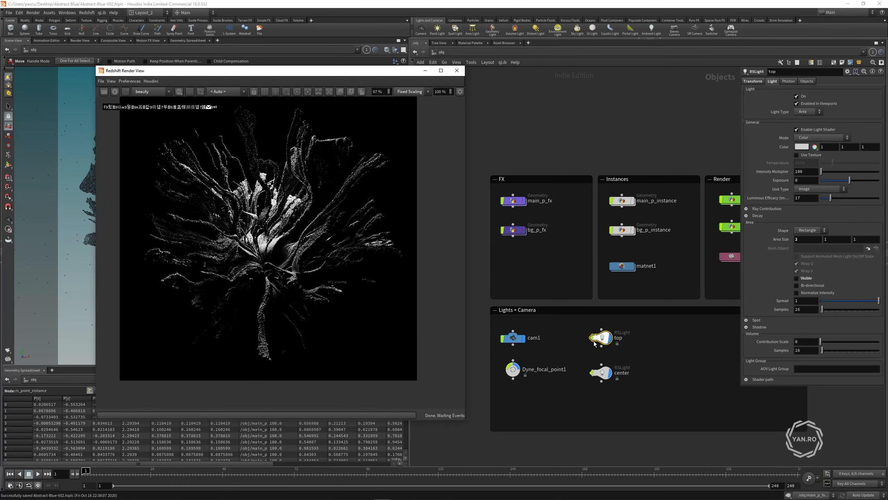
Step: Switch off the top light and examine the center light's contribution to the render
left_click(797, 96)
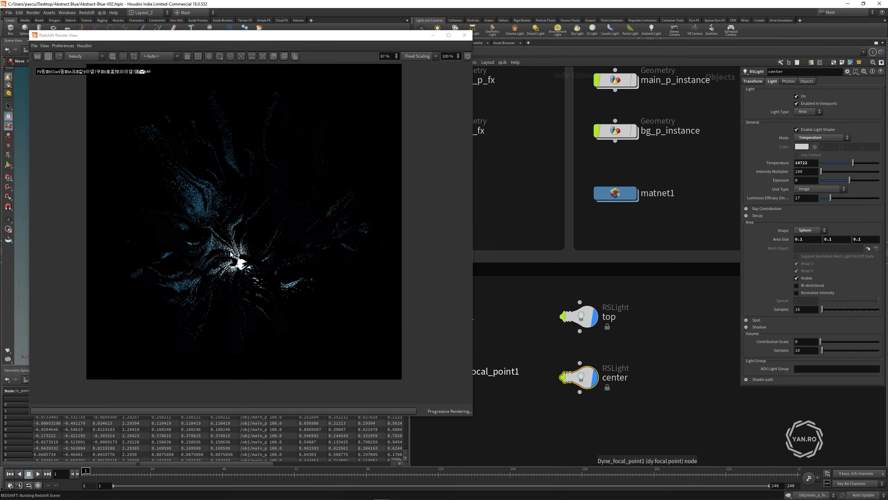
scroll(272, 261, "up", 5)
scroll(272, 260, "down", 3)
scroll(226, 255, "down", 2)
scroll(258, 258, "up", 1)
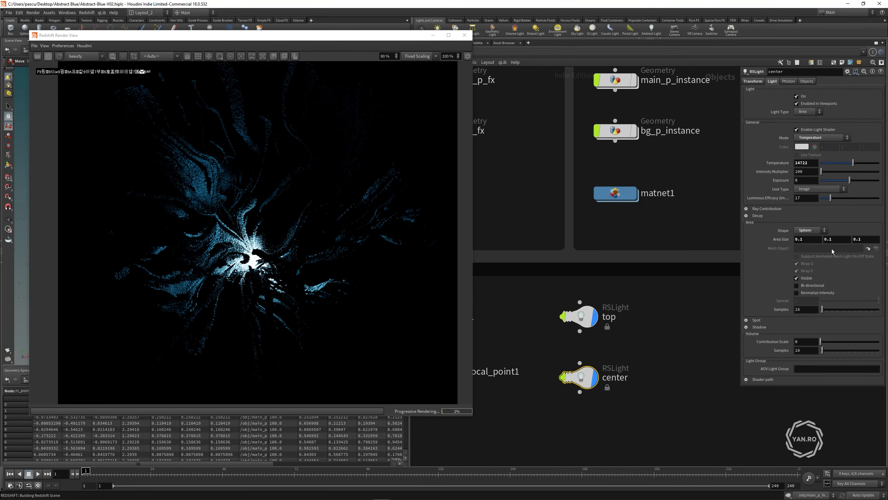
Step: Turn off the center light's Visible option and inspect the glowing core in the render
scroll(254, 252, "up", 4)
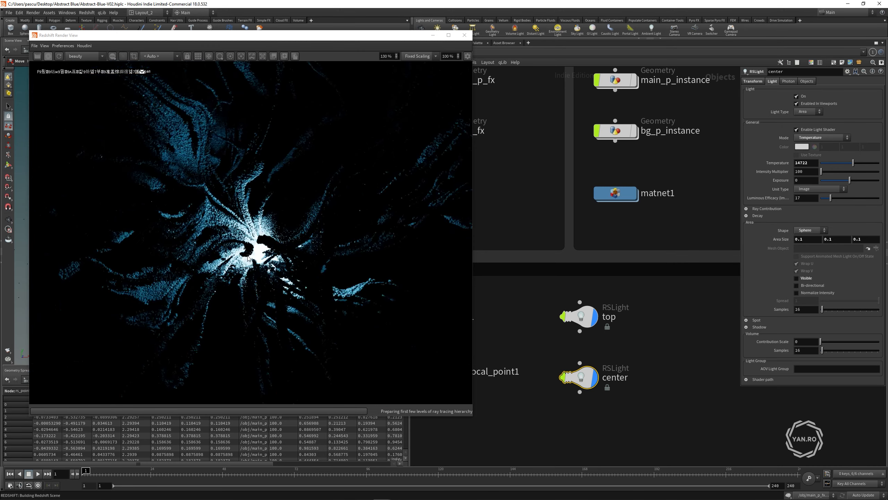
scroll(255, 228, "down", 5)
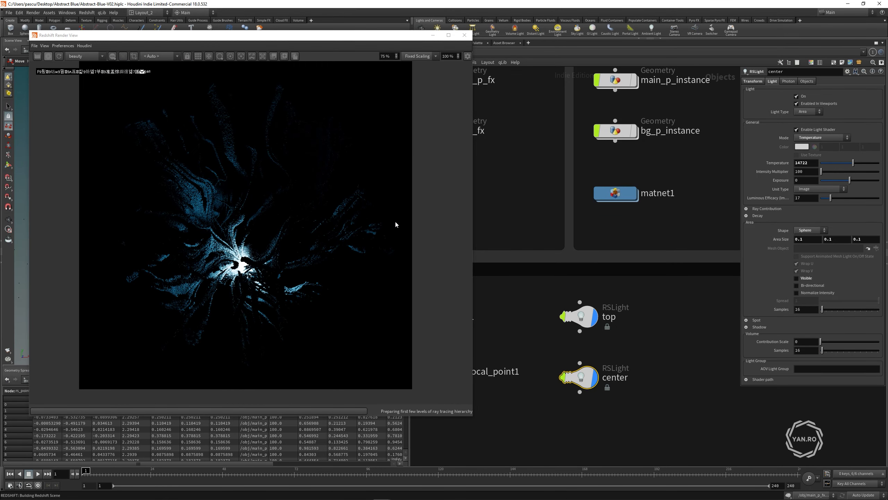
scroll(245, 242, "up", 5)
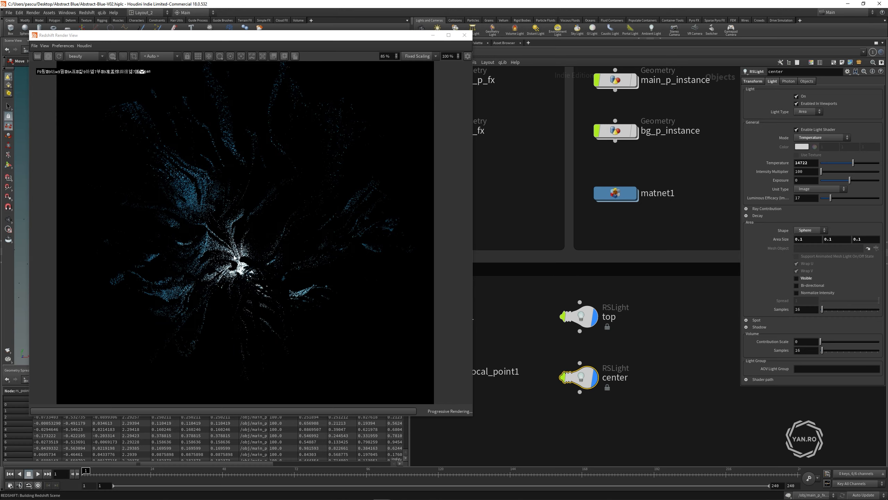
Step: Switch the top light back on, check both lights together and stop the live render
scroll(237, 270, "down", 3)
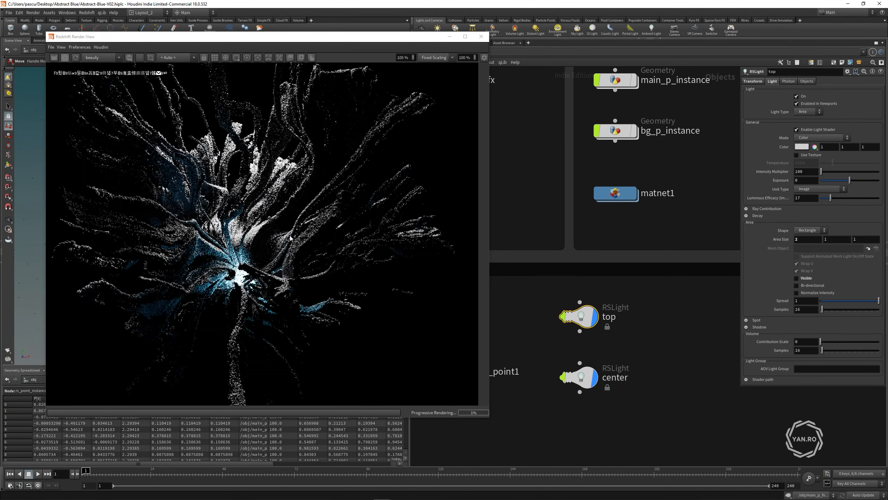
scroll(260, 273, "down", 5)
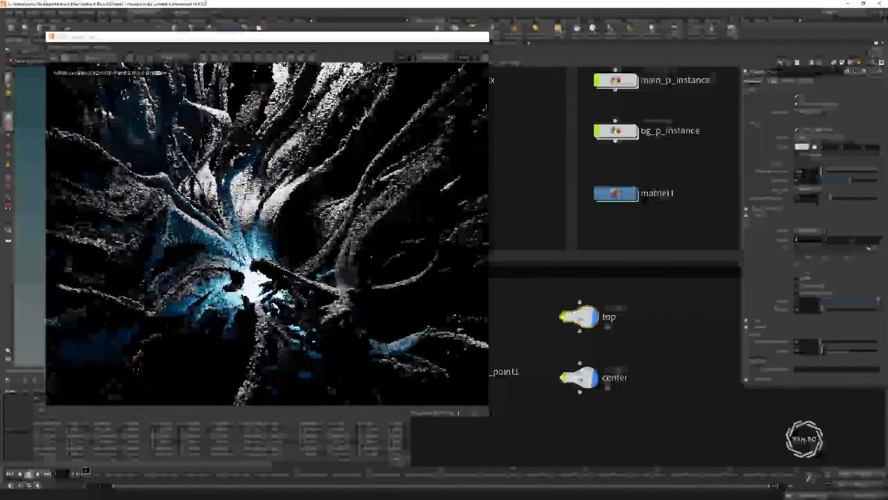
left_click(64, 59)
scroll(563, 252, "down", 3)
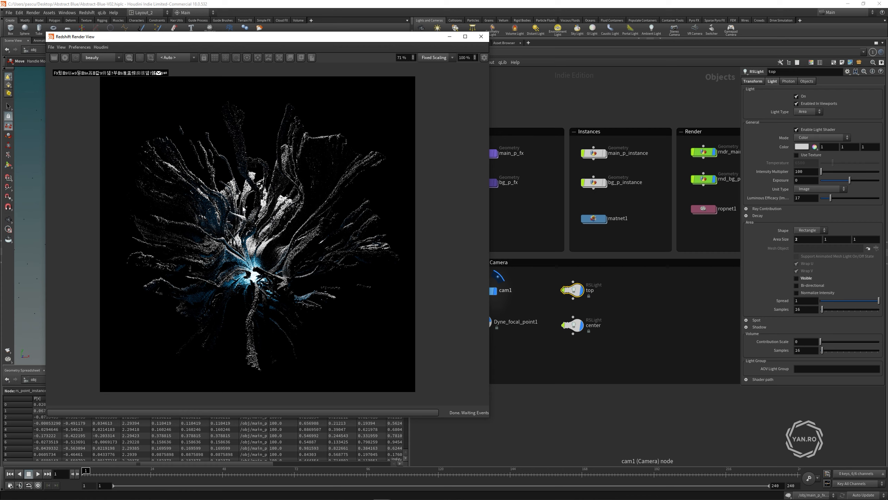
Step: Add an RSLight below the center light in the Lights + Camera group and set its type to Spot
key("Tab")
type("re")
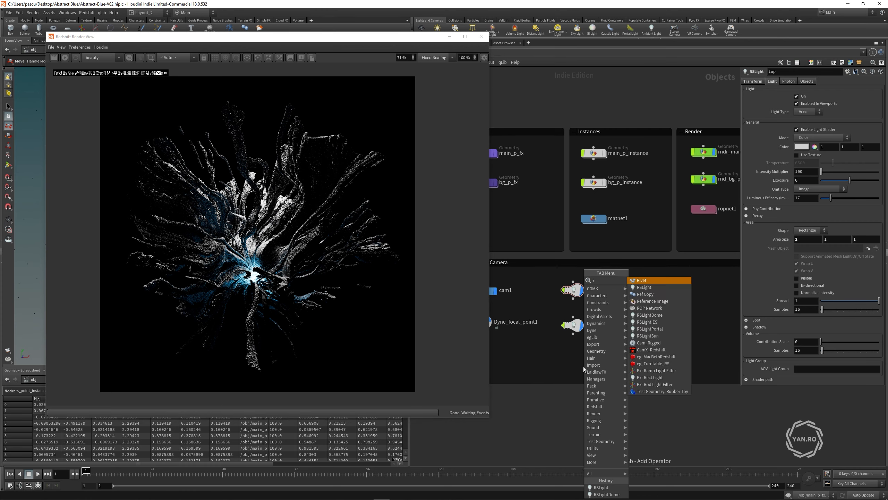
key("BackSpace")
key("BackSpace")
type("s")
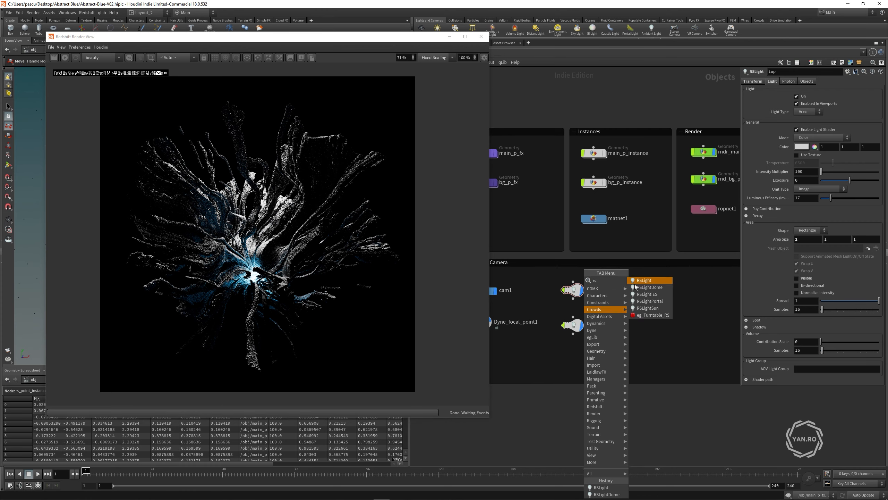
left_click(642, 280)
left_click(573, 364)
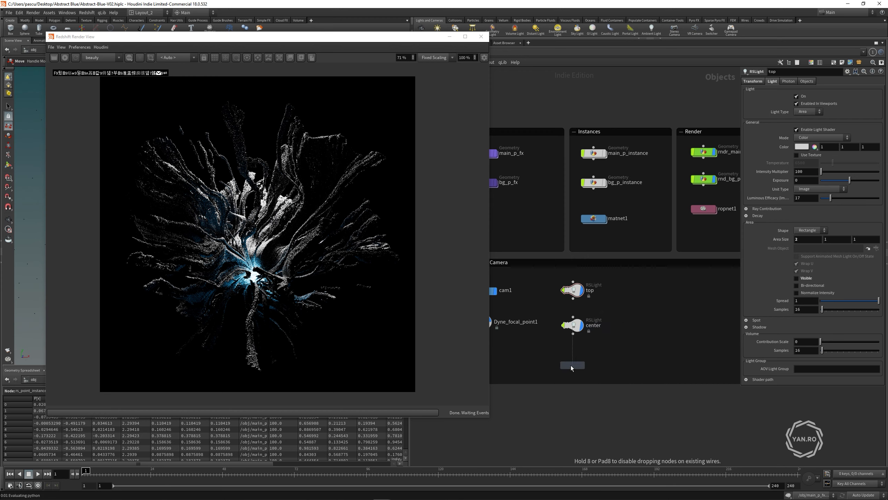
left_click(808, 111)
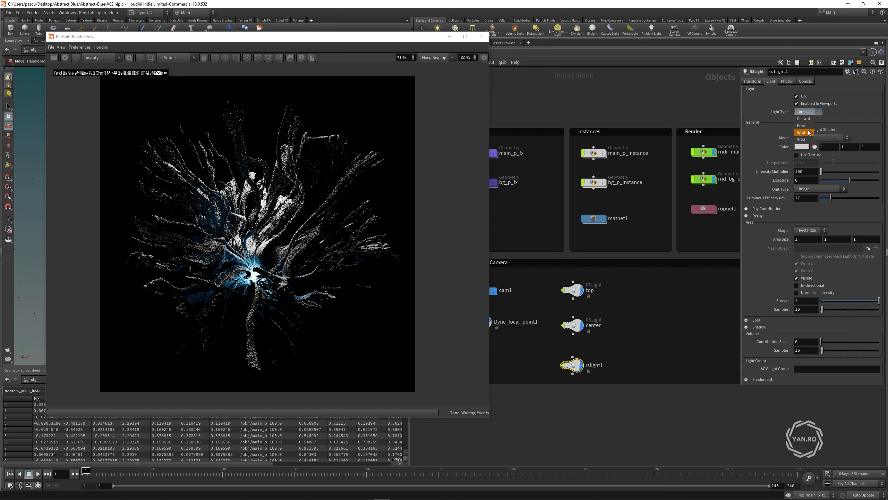
left_click(810, 132)
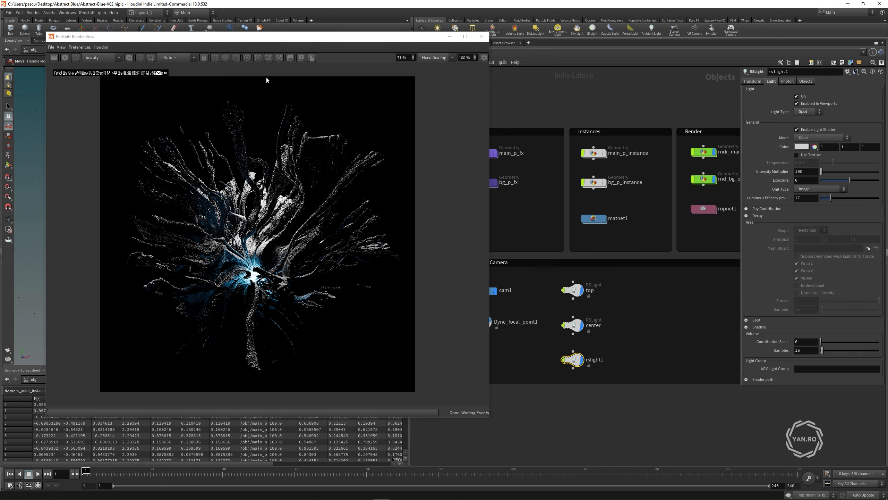
Step: Minimize the render view and set the new spot light's Look At target to cam1
left_click(450, 36)
left_click_drag(611, 347, 547, 374)
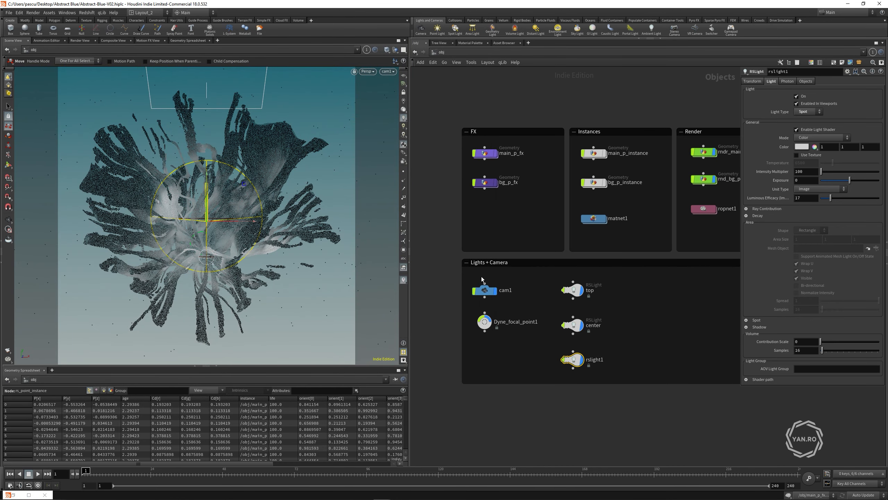
left_click(753, 82)
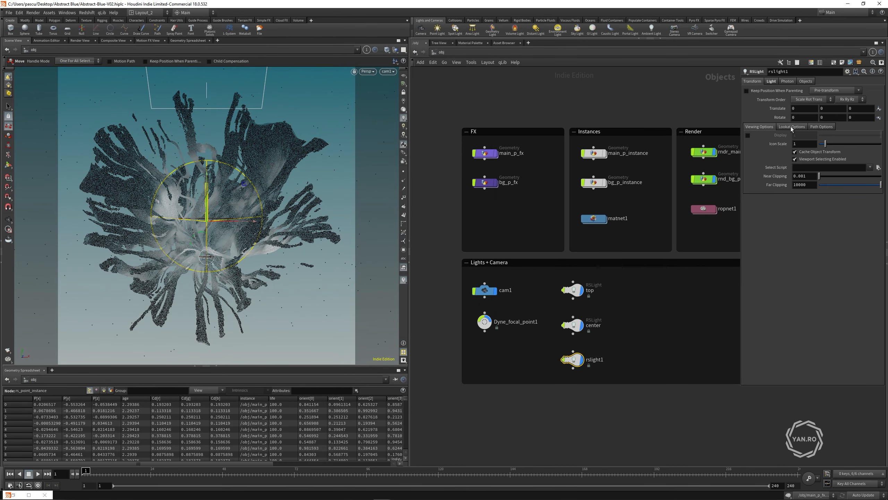
left_click_drag(521, 291, 798, 136)
Step: Move the spot light behind the particle structure, to about -7.4 on the Z axis
left_click_drag(168, 243, 339, 245, "alt")
scroll(345, 244, "down", 6)
scroll(345, 244, "up", 4)
left_click_drag(219, 238, 40, 218)
middle_click_drag(39, 221, 113, 230, "alt")
left_click_drag(116, 223, 71, 221)
scroll(241, 229, "down", 5)
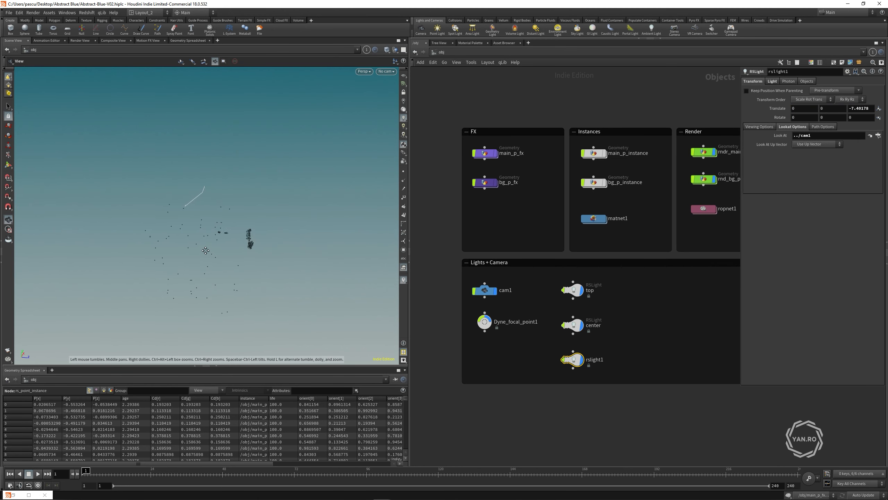
left_click_drag(234, 231, 246, 227, "alt")
scroll(246, 227, "up", 4)
key("t")
Step: Enable Use Texture on the spot light, load AbstractEmission.exr from the tex folder and rotate it to about 124
left_click(772, 80)
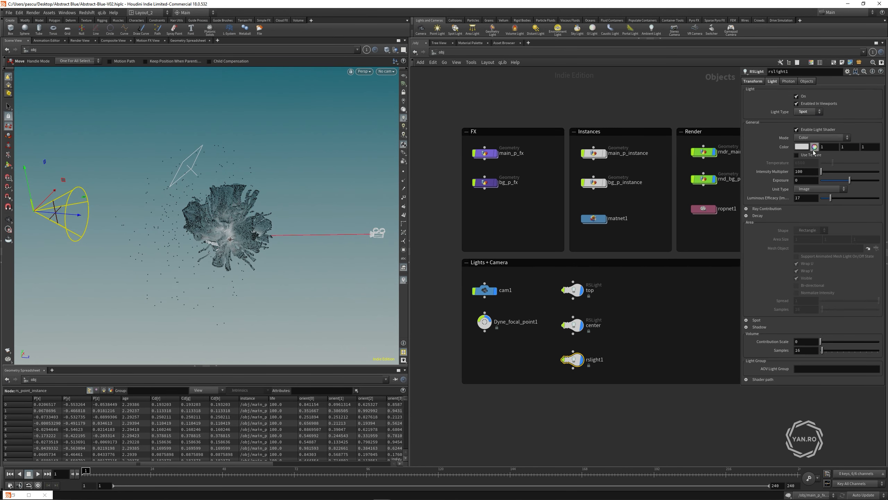
left_click(772, 82)
left_click(874, 110)
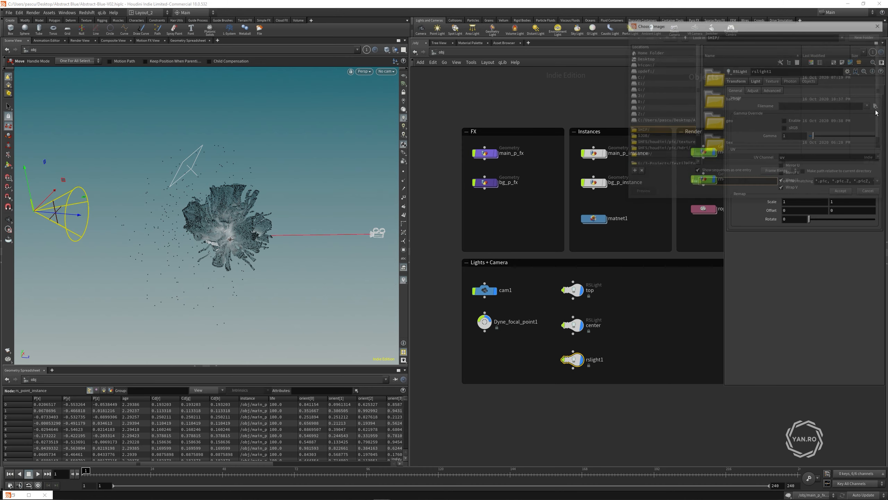
scroll(751, 134, "down", 1)
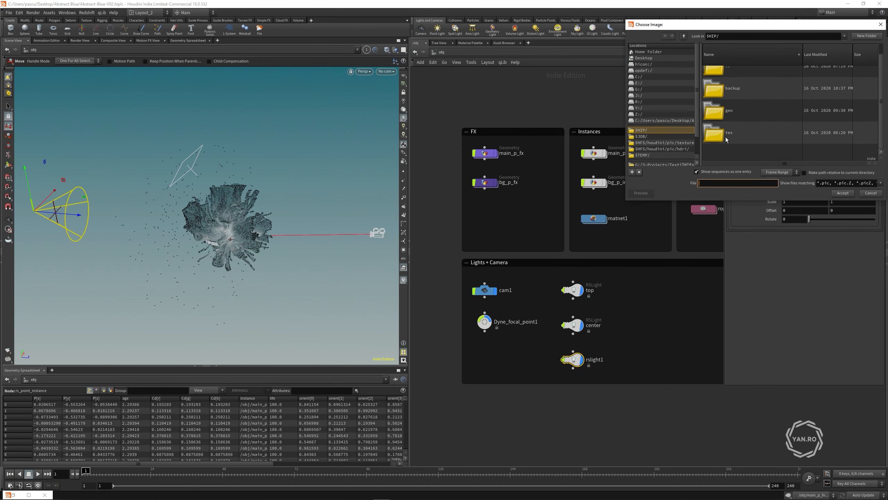
left_click_drag(728, 28, 509, 61)
double_click(510, 166)
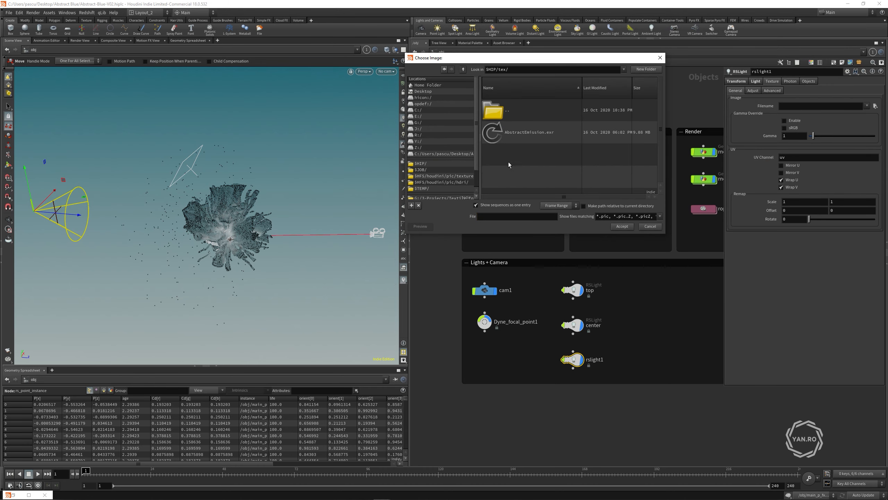
double_click(528, 136)
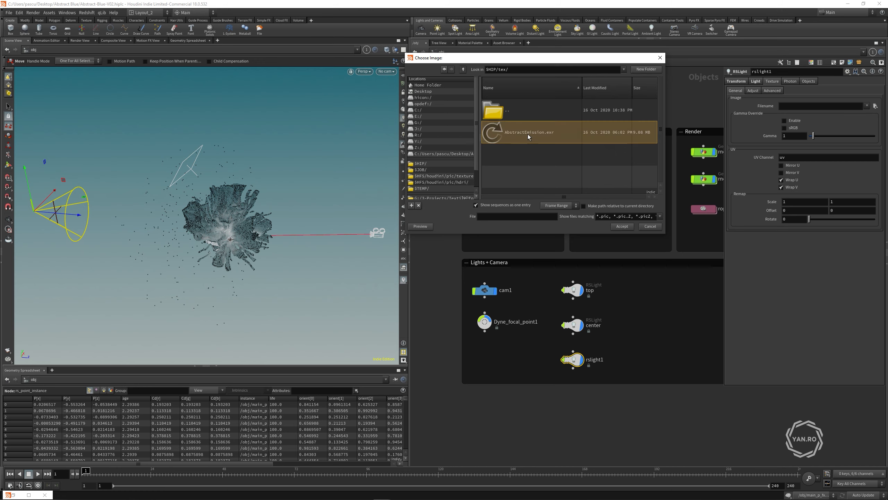
left_click_drag(809, 219, 836, 219)
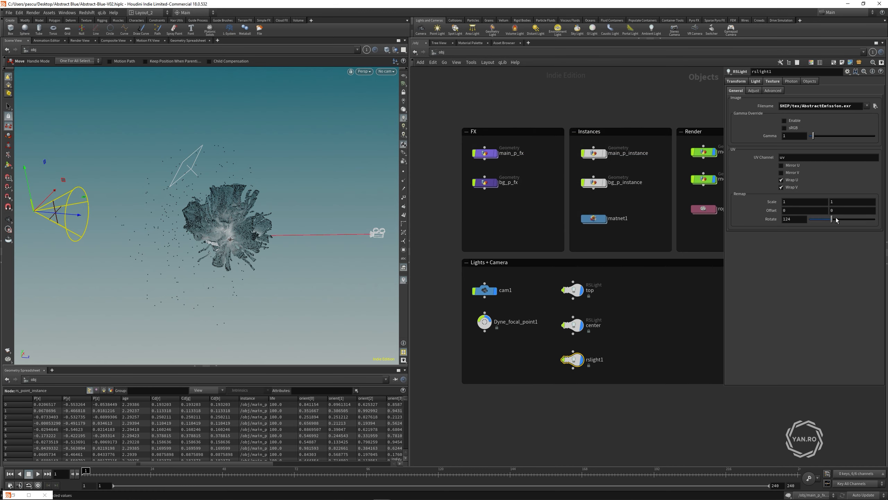
Step: Set the spot light's mode to Temperature And Color at 20377 and its volume Contribution Scale to 1
left_click(755, 81)
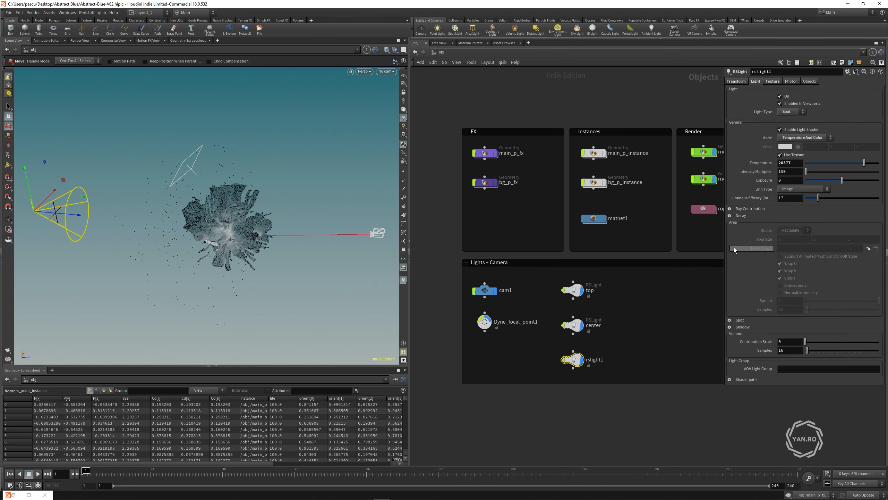
type("1")
key("Return")
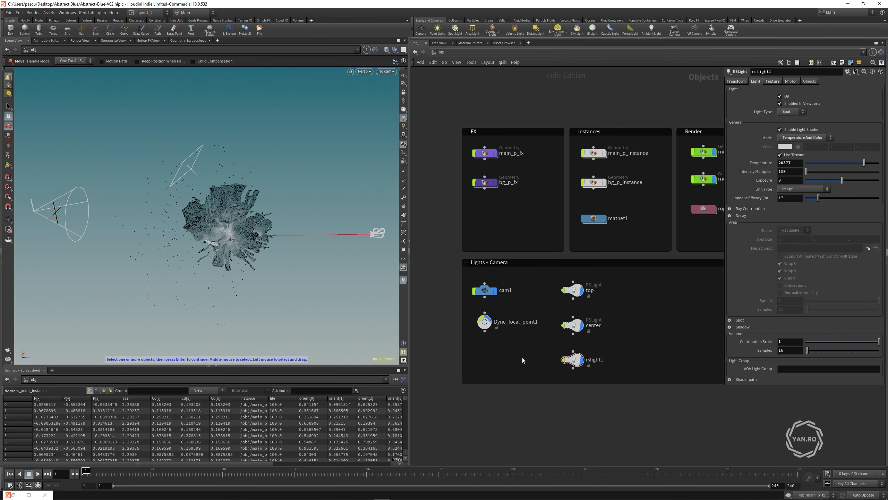
Step: Select the center light and switch the viewport to look through cam1
scroll(577, 297, "down", 5)
scroll(660, 243, "up", 6)
scroll(638, 236, "down", 4)
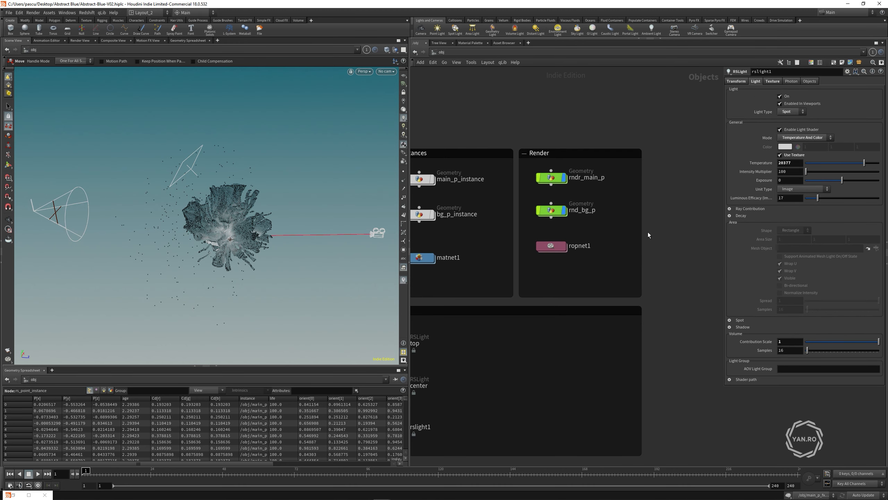
scroll(503, 321, "up", 5)
left_click(493, 300)
left_click(386, 72)
left_click(389, 105)
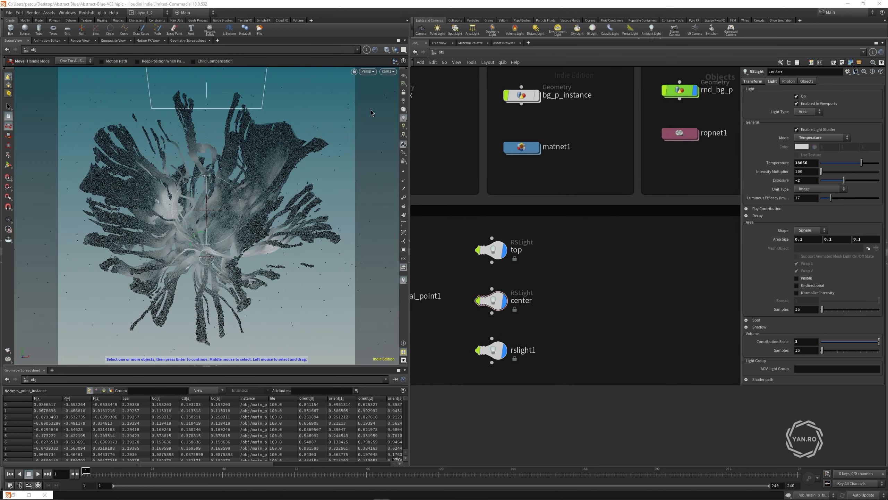
Step: Set the rear spot light's exposure to 1 and check the result in the Redshift render
left_click(492, 349)
left_click_drag(210, 169, 249, 233)
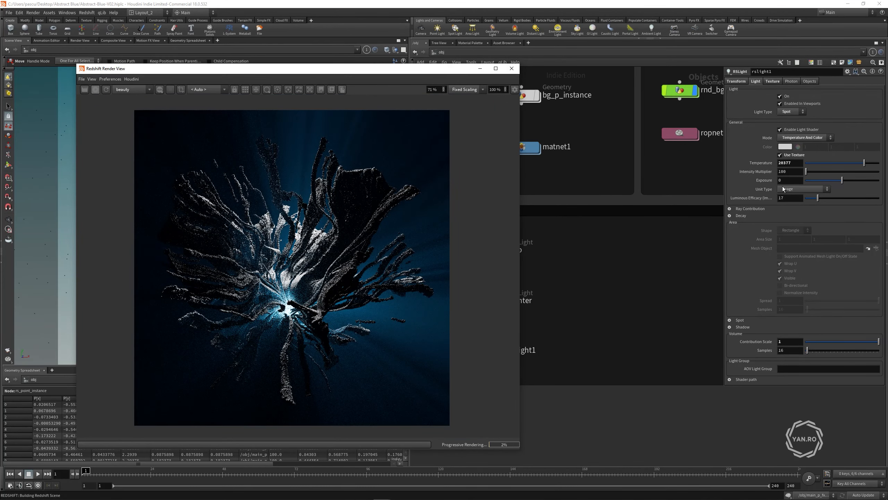
left_click(788, 180)
type("1")
key("Return")
scroll(298, 289, "up", 2)
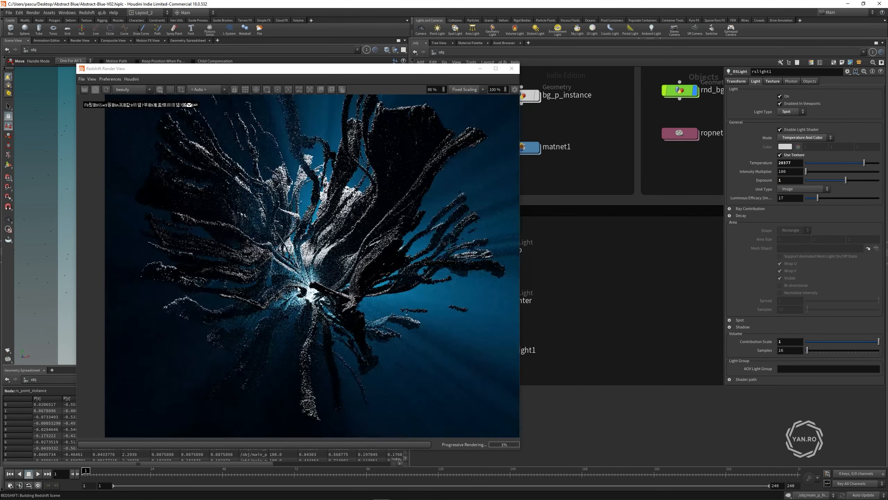
scroll(325, 291, "down", 1)
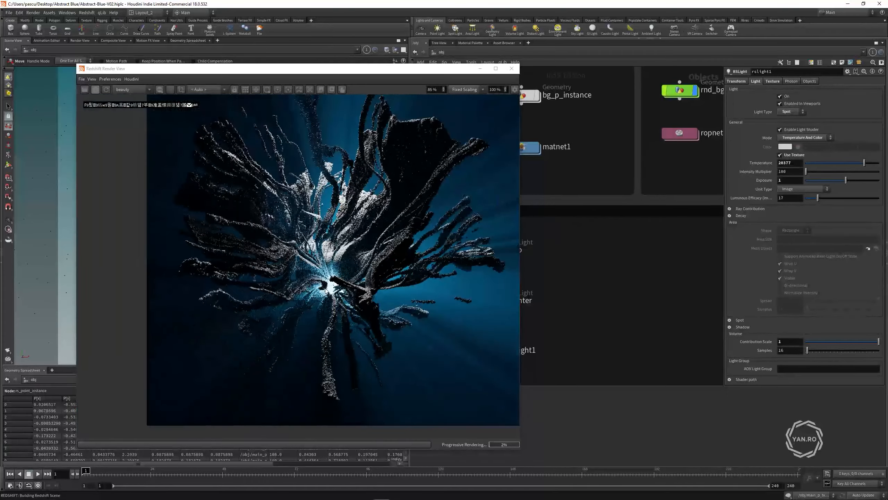
scroll(324, 283, "down", 2)
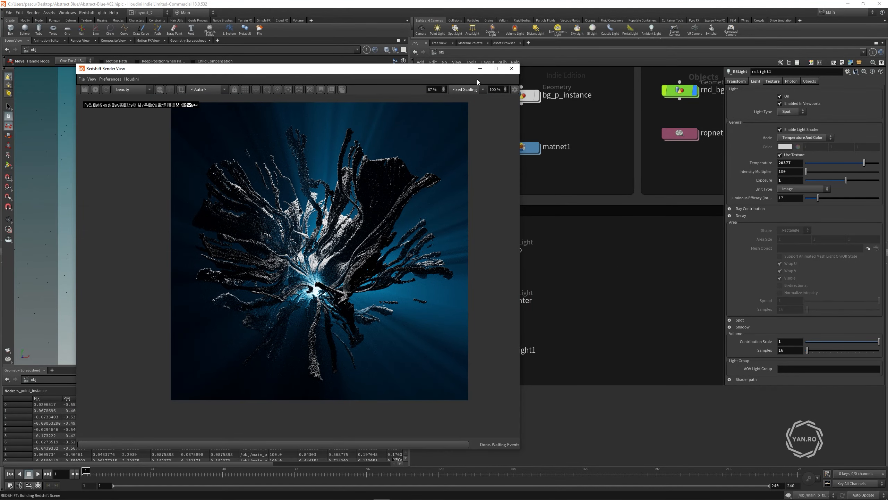
Step: Close the render view and add an RS Material with the Copper preset inside matnet1
left_click(512, 69)
middle_click_drag(526, 149, 471, 222)
double_click(468, 221)
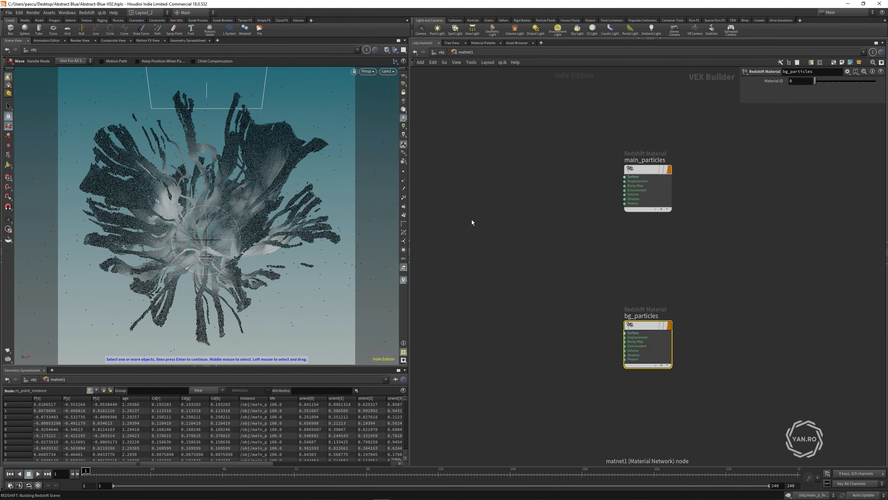
key("Tab")
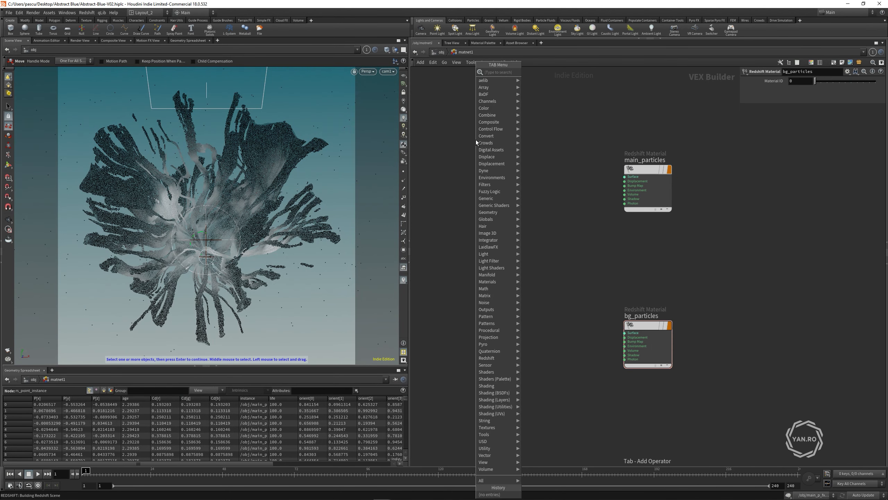
type("rsmate")
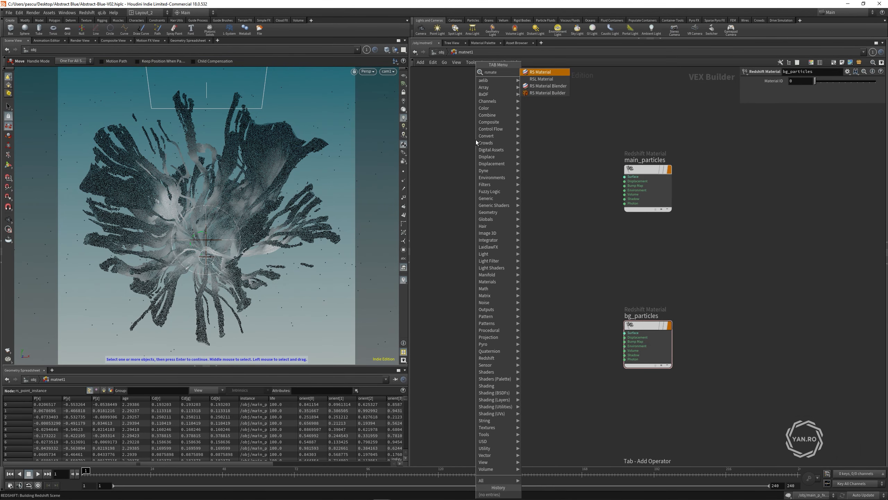
key("Return")
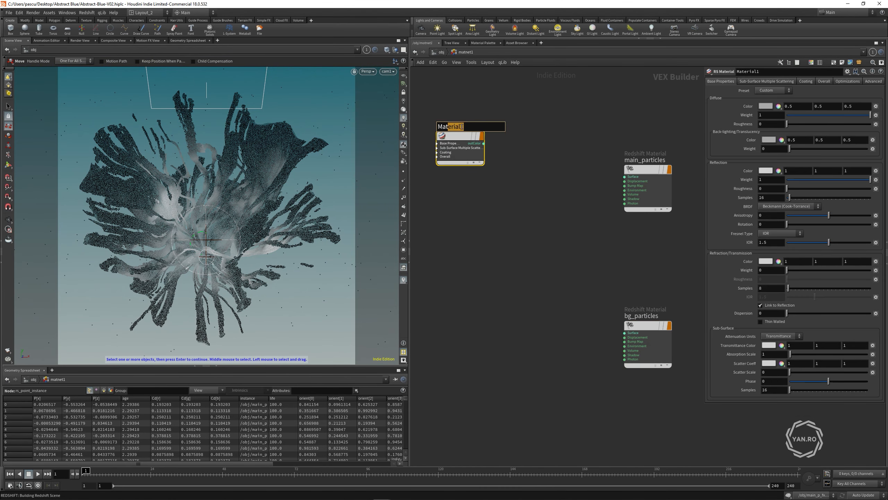
left_click(457, 117)
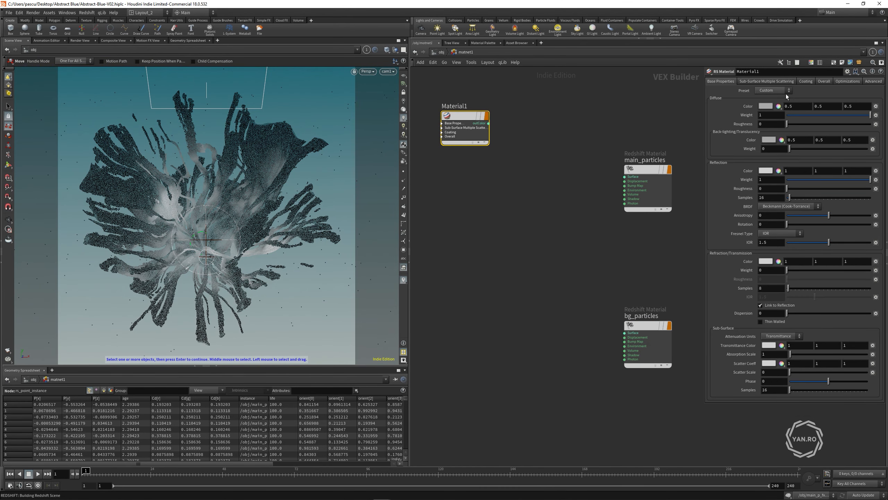
left_click(772, 90)
left_click(765, 141)
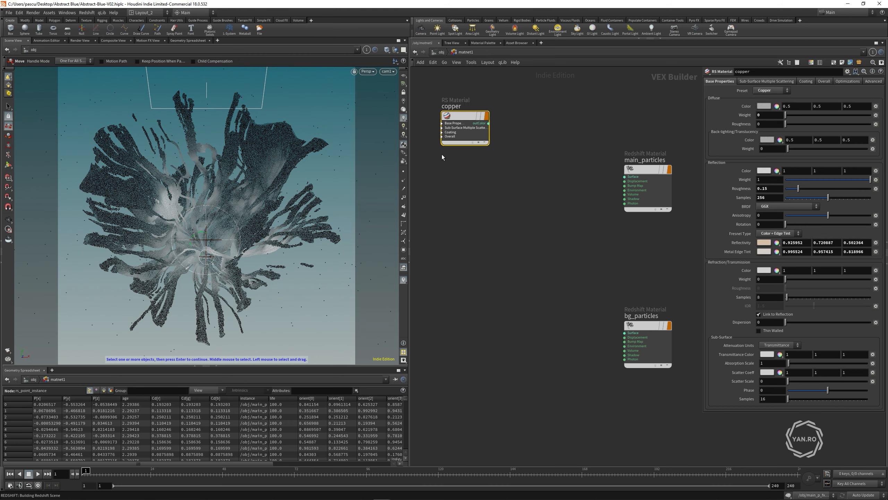
Step: Duplicate the copper material and change the copy's preset to Gold
left_click_drag(462, 129, 462, 217, "alt")
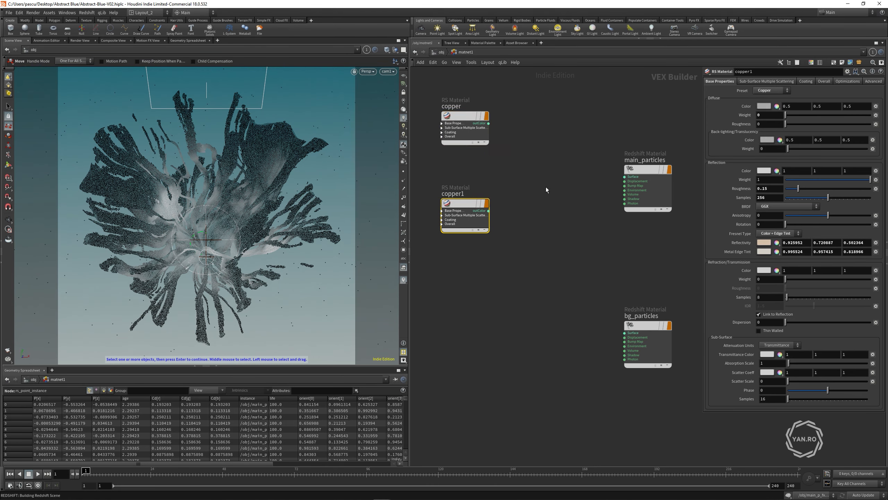
left_click(759, 92)
left_click(771, 147)
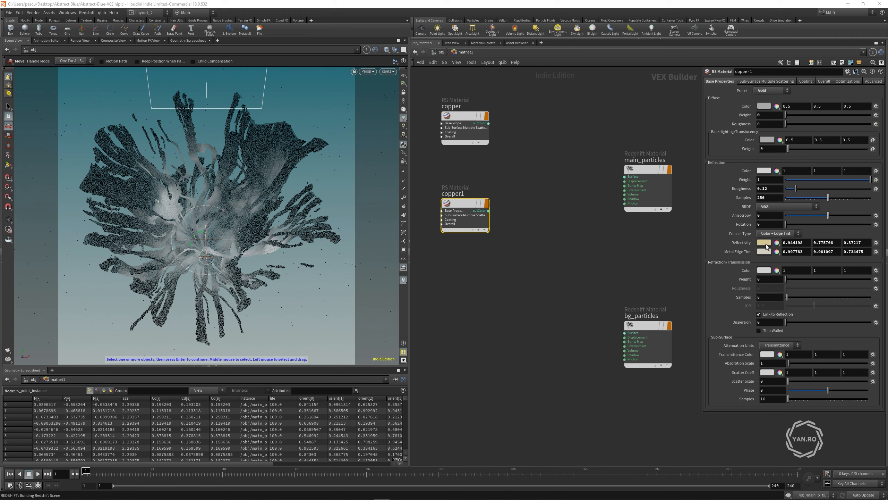
Step: Set the gold copy's Reflectivity to 0, 0.25, 0.5 and Metal Edge Tint to 0, 0.9, 0.5, and rename it blue_gold
double_click(810, 244)
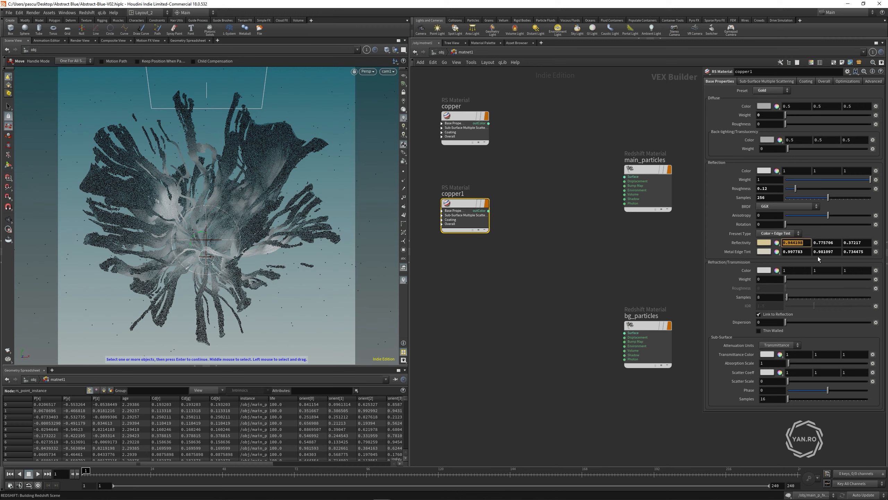
double_click(806, 252)
type("0")
key("Return")
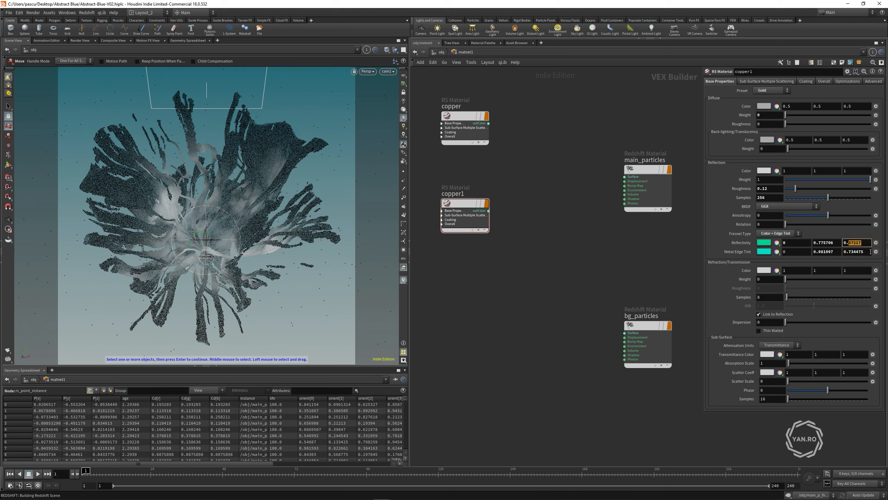
type("5")
key("Return")
key("Return")
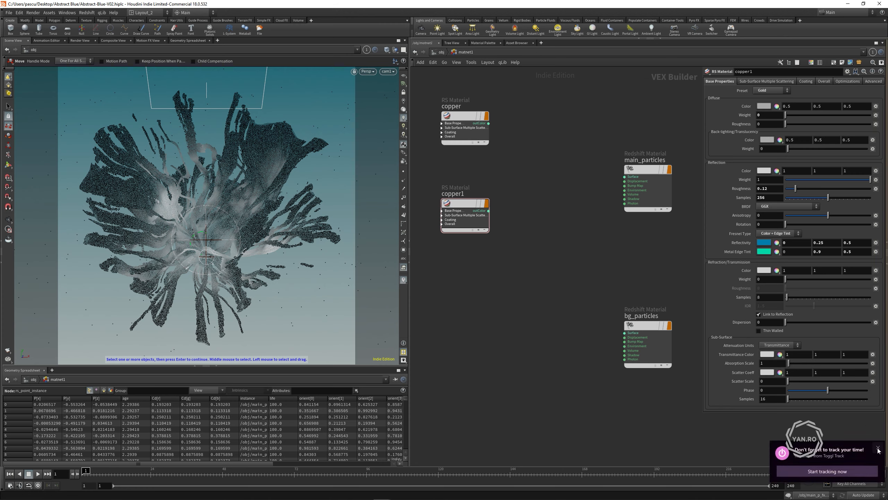
left_click(453, 193)
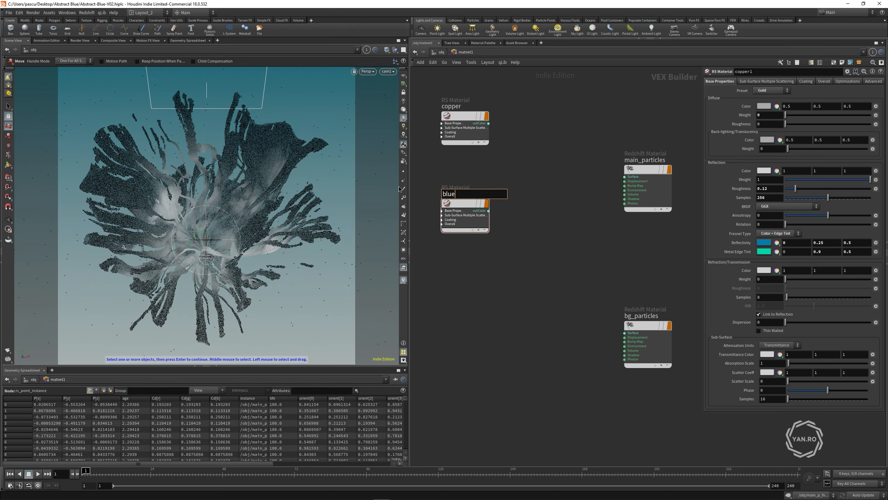
Step: Add an RS Material Blender node between the two RS materials and main_particles
key("Tab")
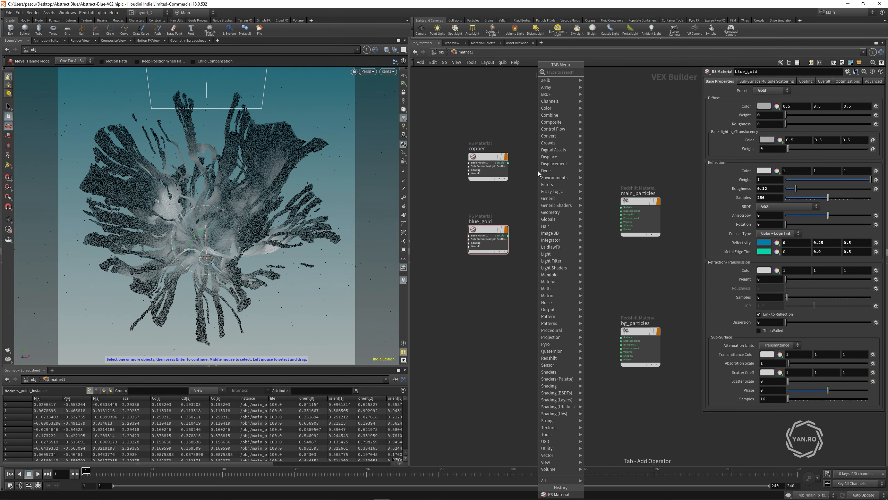
type("ble")
key("Return")
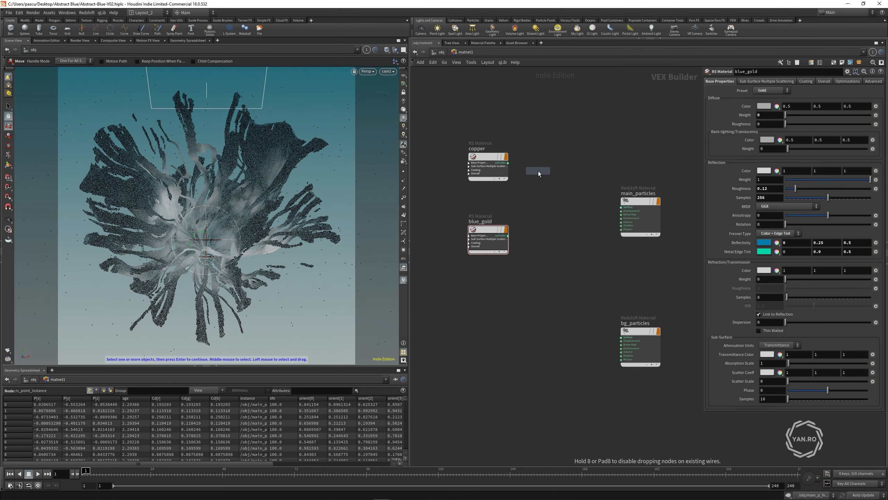
left_click(538, 171)
scroll(521, 172, "up", 5)
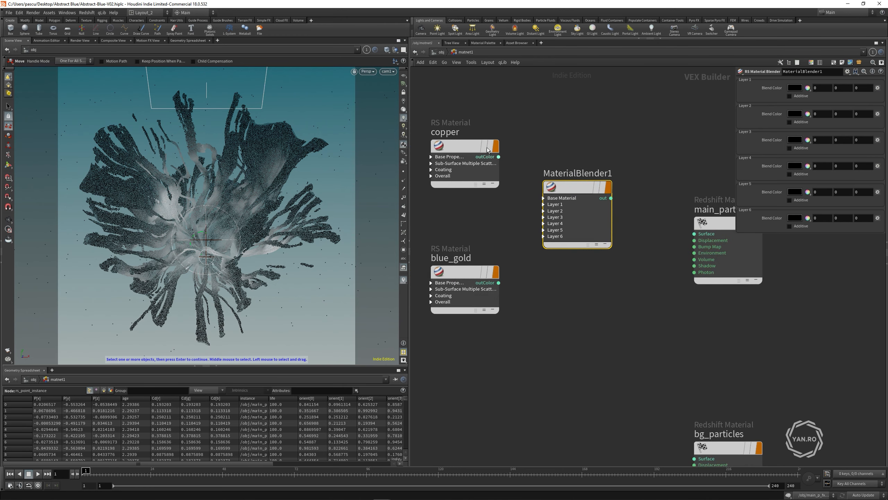
Step: Wire copper into the blender's Base Material and blue_gold into layerColor1, and connect the blender's output to the main_particles Surface
left_click_drag(499, 156, 525, 210)
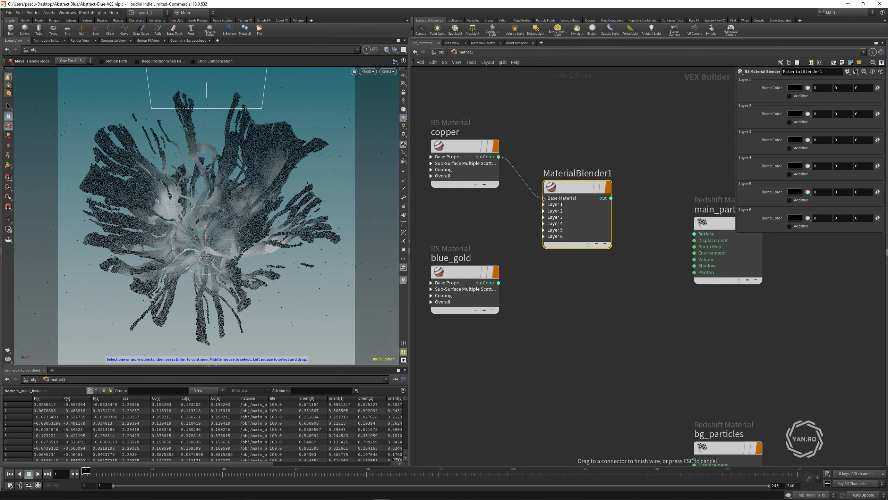
left_click(554, 210)
left_click(543, 204)
left_click_drag(499, 283, 543, 211)
left_click_drag(611, 198, 694, 234)
left_click_drag(714, 224, 720, 189)
scroll(649, 182, "down", 2)
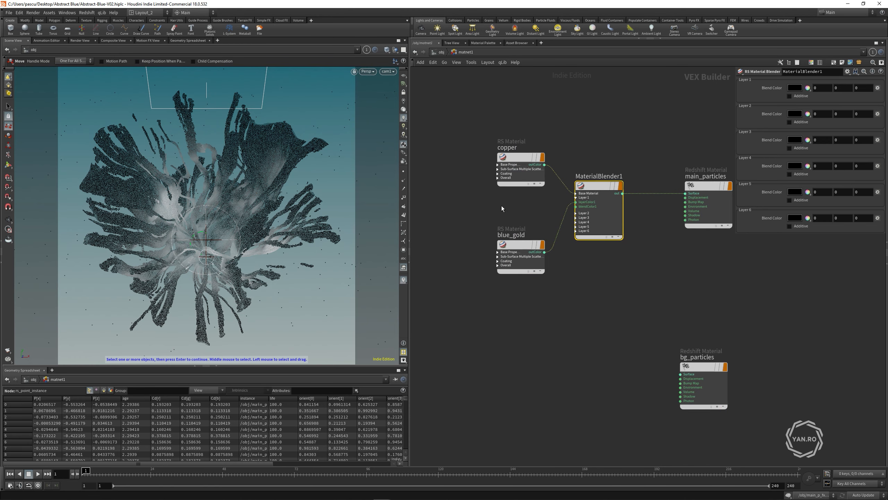
Step: Add an RS Point Attribute node ahead of the materials and set its attribute name to Cd
scroll(455, 215, "down", 3)
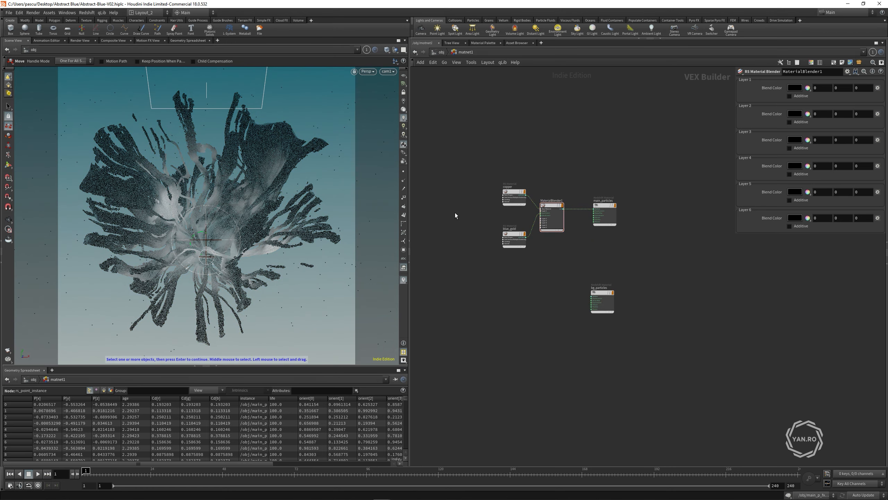
key("Tab")
type("rsd")
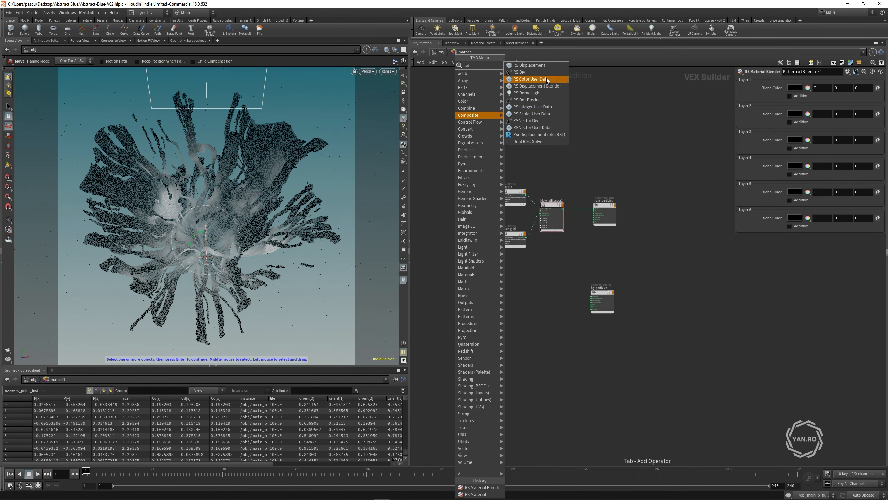
left_click(531, 113)
left_click(447, 218)
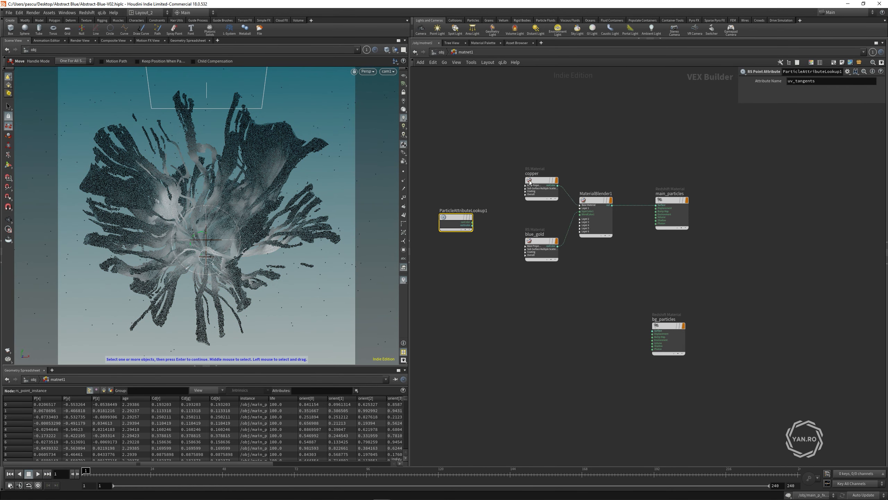
double_click(824, 84)
type("Cd")
key("Return")
scroll(458, 215, "up", 3)
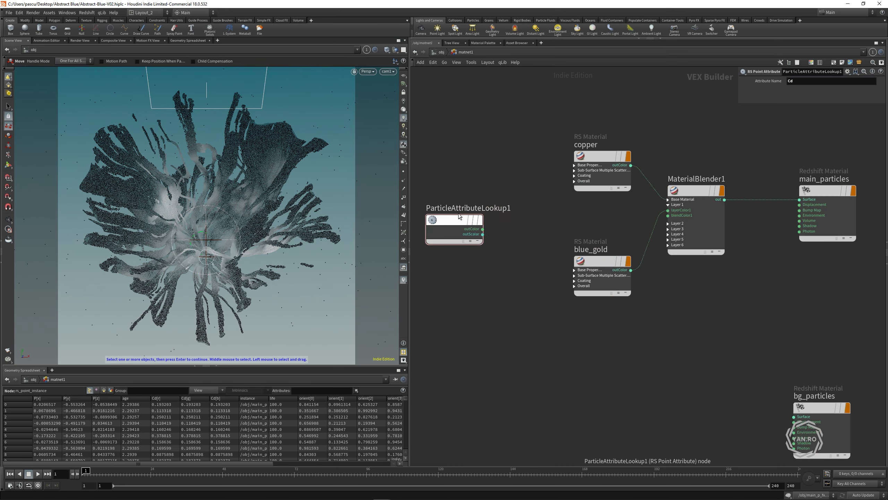
Step: Add an RS Ramp fed by the Cd point attribute and connect its output to the blender's blendColor1 input
key("Tab")
type("ra")
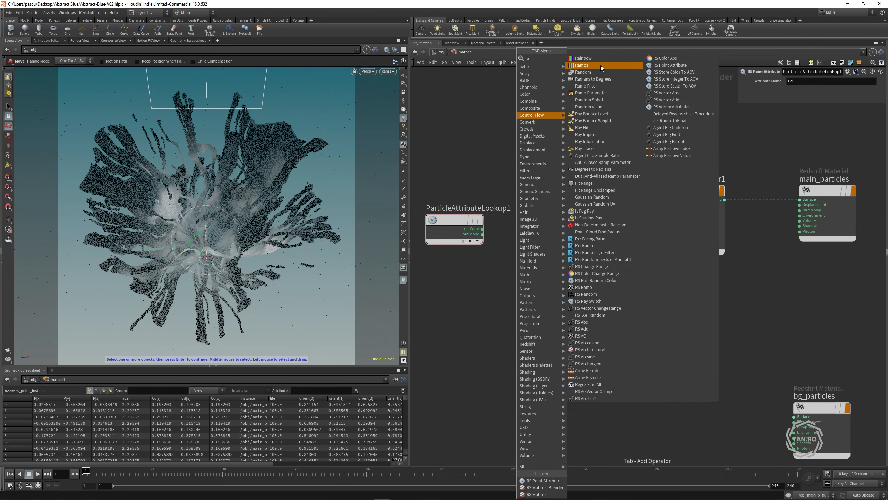
left_click_drag(482, 229, 505, 234)
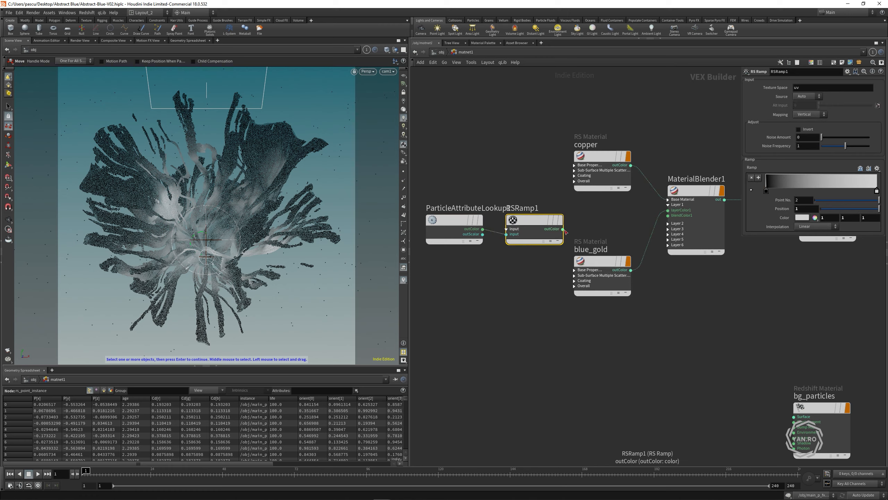
left_click_drag(563, 229, 668, 215)
left_click_drag(456, 222, 439, 221)
middle_click_drag(447, 191, 472, 191)
scroll(472, 191, "down", 1)
mouse_move(541, 217)
left_mouse_down()
mouse_move(525, 215)
mouse_move(538, 215)
left_mouse_up()
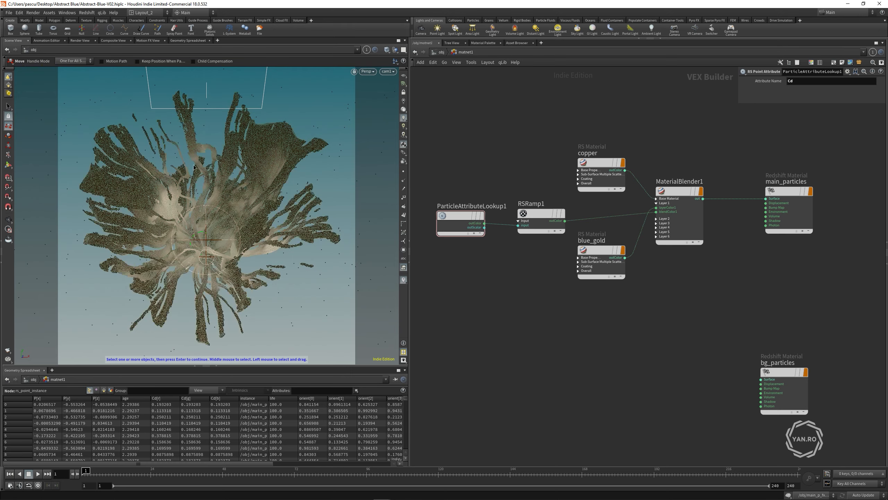
Step: Bring up the render view, mark a region over the middle of the structure and examine the blended copper and blue gold closely
left_click(442, 52)
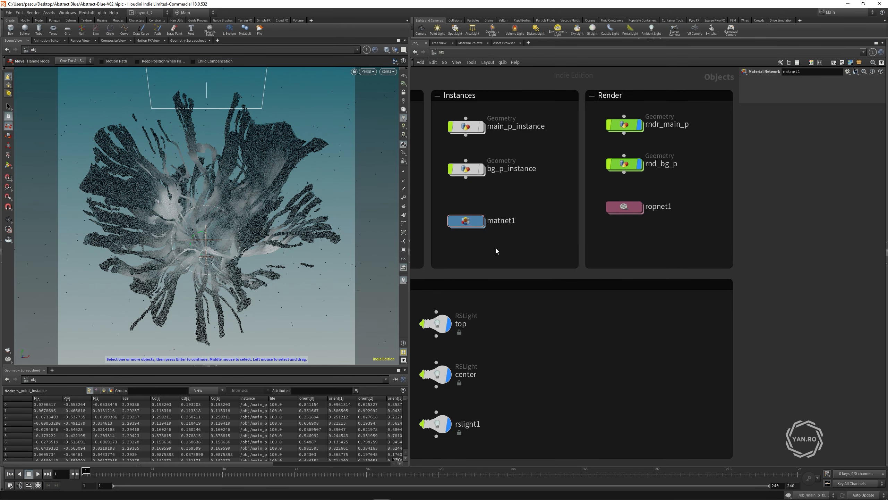
double_click(467, 222)
key("alt+Tab")
scroll(335, 235, "down", 4)
scroll(337, 251, "up", 5)
scroll(316, 222, "down", 3)
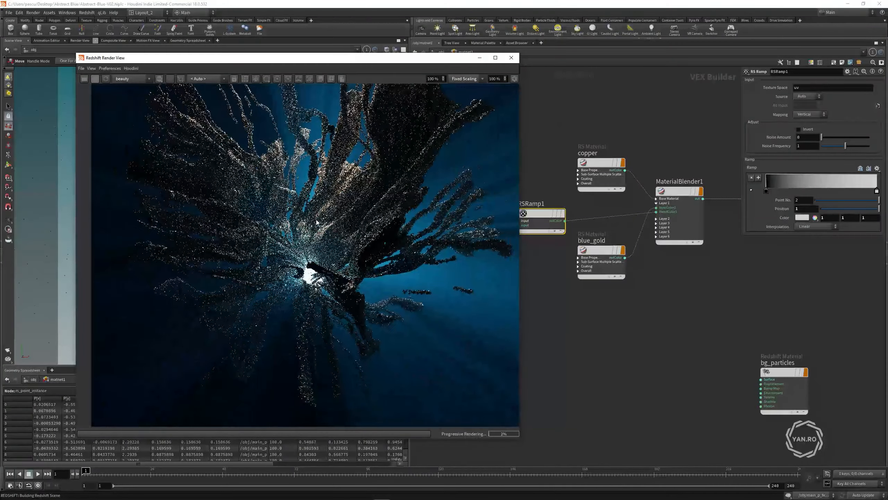
scroll(316, 222, "up", 2)
left_click_drag(210, 154, 375, 301)
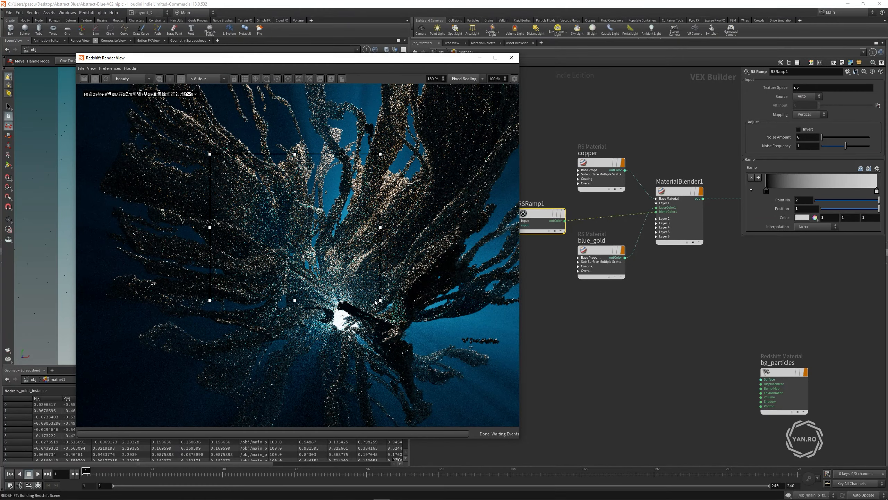
scroll(269, 238, "up", 4)
scroll(269, 238, "down", 4)
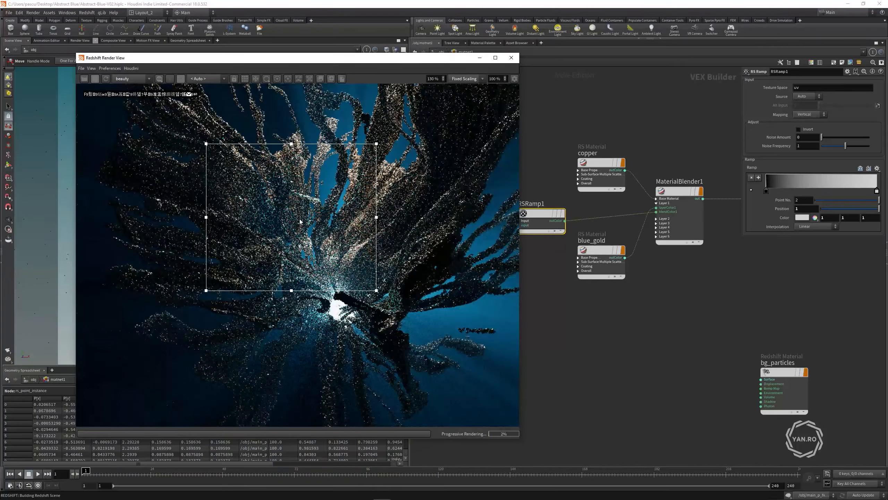
scroll(299, 218, "up", 2)
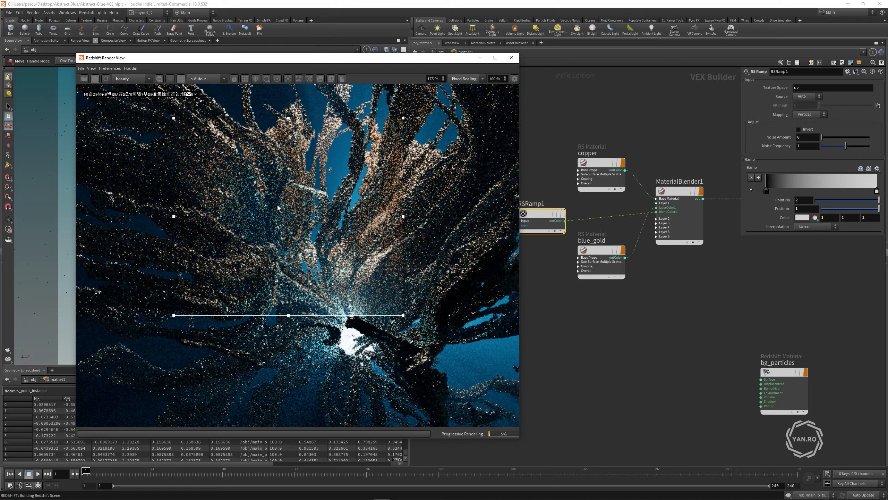
Step: Move RSRamp1's white point to a position of about 0.25 and check the copper and blue gold blend in the render region
scroll(289, 278, "down", 3)
scroll(625, 232, "up", 3)
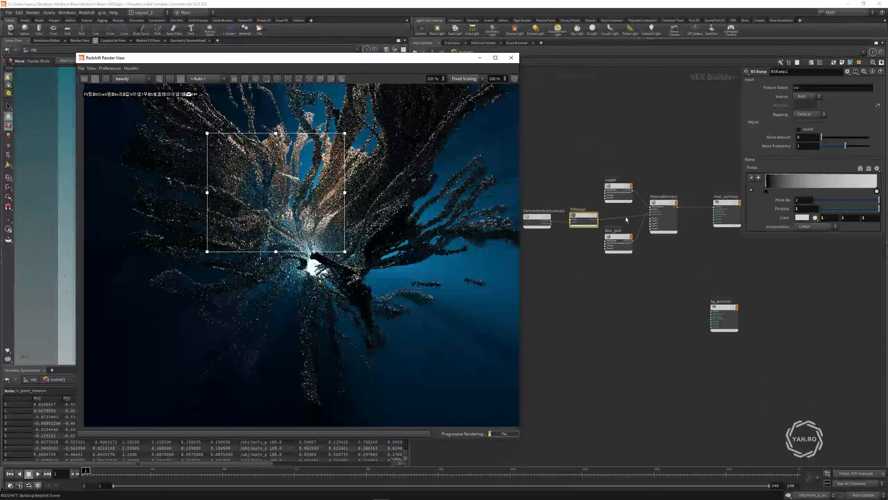
left_click(571, 203)
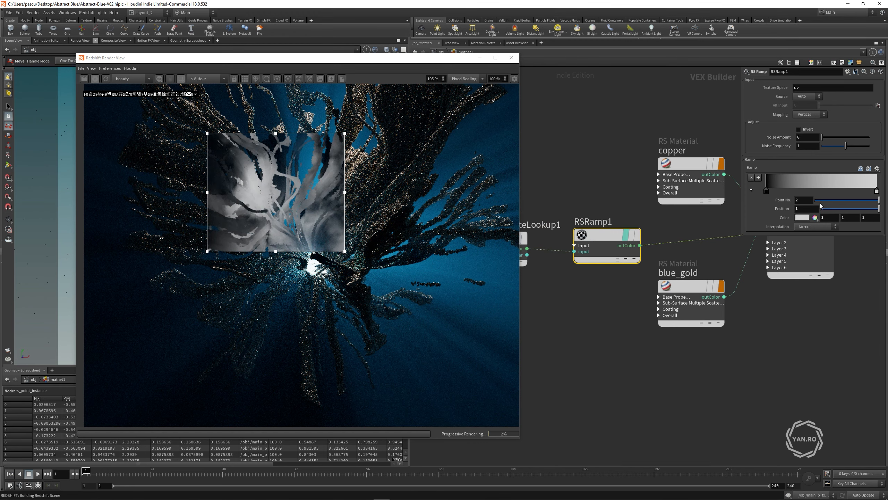
left_click_drag(799, 193, 798, 193)
scroll(259, 193, "up", 3)
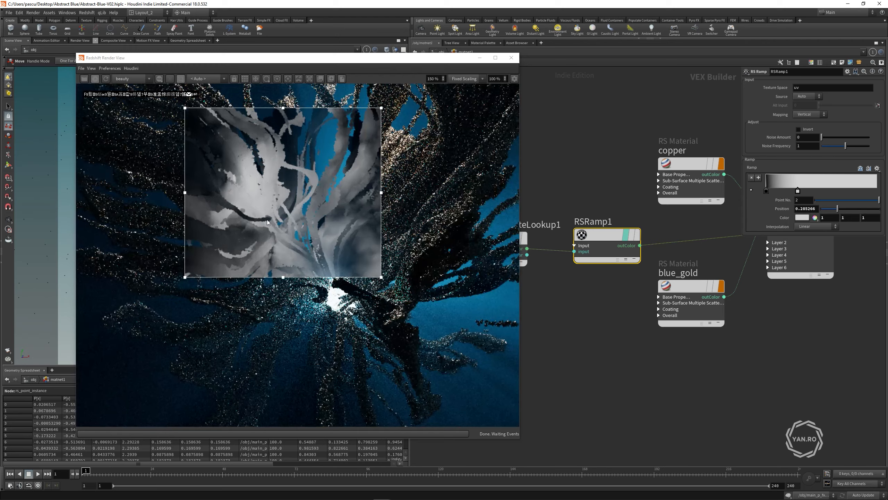
scroll(286, 202, "down", 3)
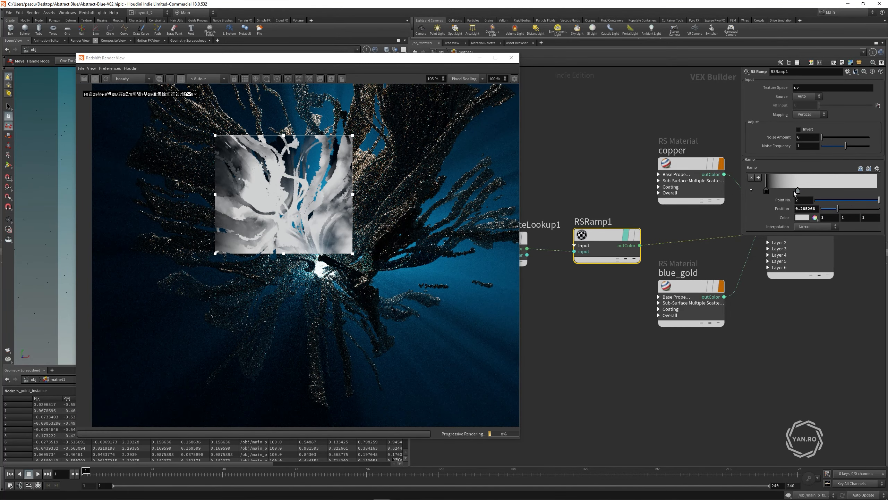
scroll(369, 373, "down", 3)
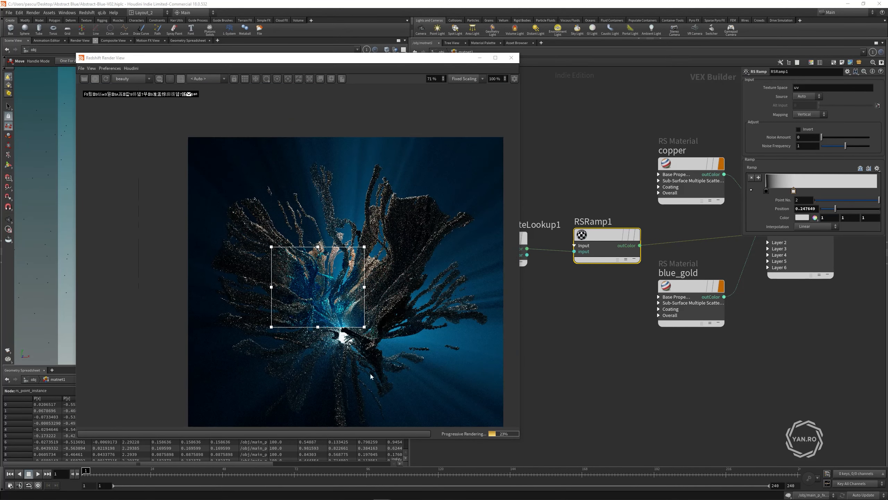
scroll(370, 373, "up", 5)
scroll(313, 259, "up", 3)
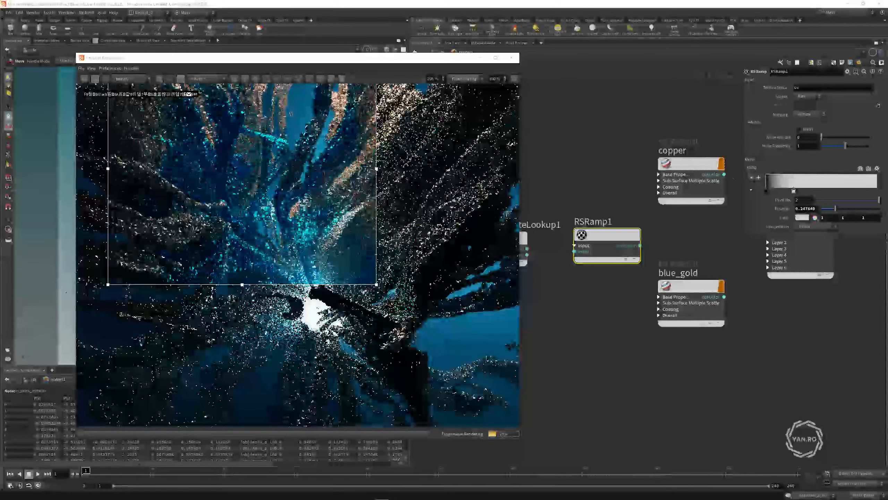
scroll(292, 242, "down", 8)
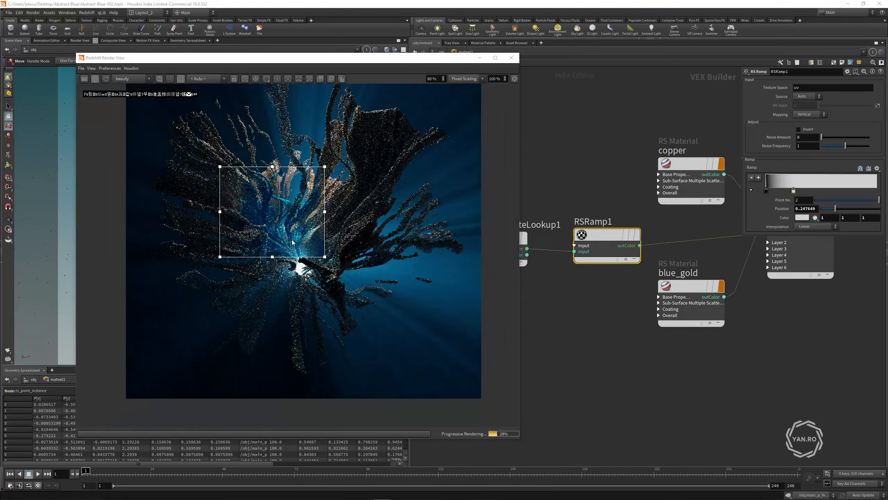
scroll(292, 242, "down", 3)
scroll(585, 296, "down", 5)
Step: Make room between MaterialBlender1 and main_particles and add an RS Store Color To AOV node there
middle_click_drag(738, 258, 671, 227)
scroll(672, 226, "up", 4)
left_click_drag(671, 227, 735, 228)
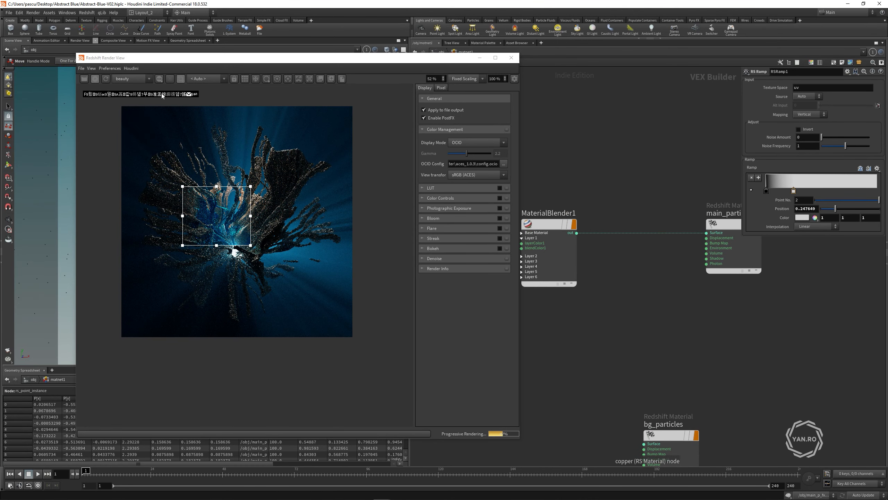
left_click_drag(139, 58, 40, 55)
key("Tab")
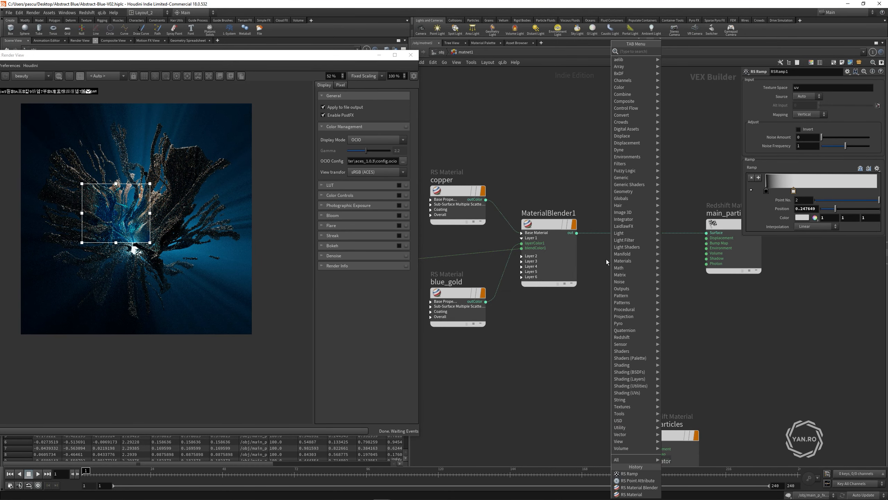
type("sto")
key("Down")
key("Up")
key("Return")
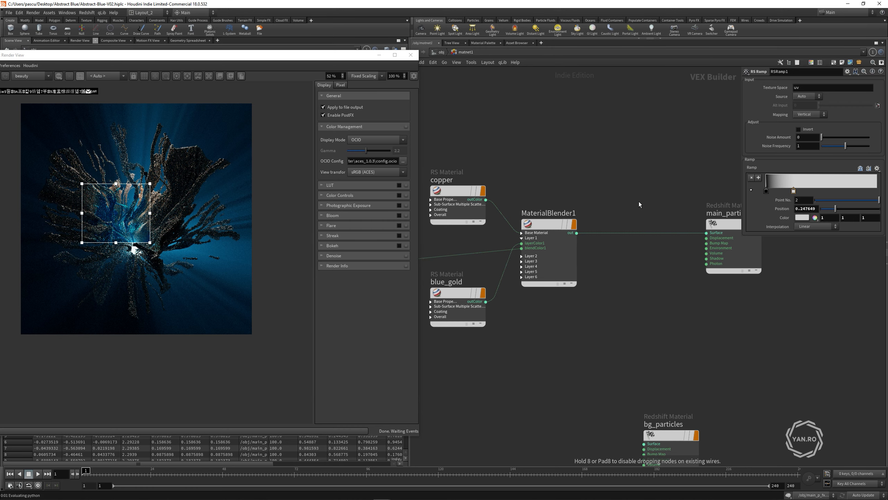
left_click(639, 201)
Step: Insert StoreColorToAOV1 into the connection from MaterialBlender1 to the main_particles Surface input
middle_click_drag(638, 201, 591, 195)
scroll(591, 195, "up", 1)
left_click_drag(694, 219, 759, 216)
left_click_drag(592, 186, 617, 228)
right_click_drag(665, 239, 616, 267)
scroll(615, 266, "up", 5)
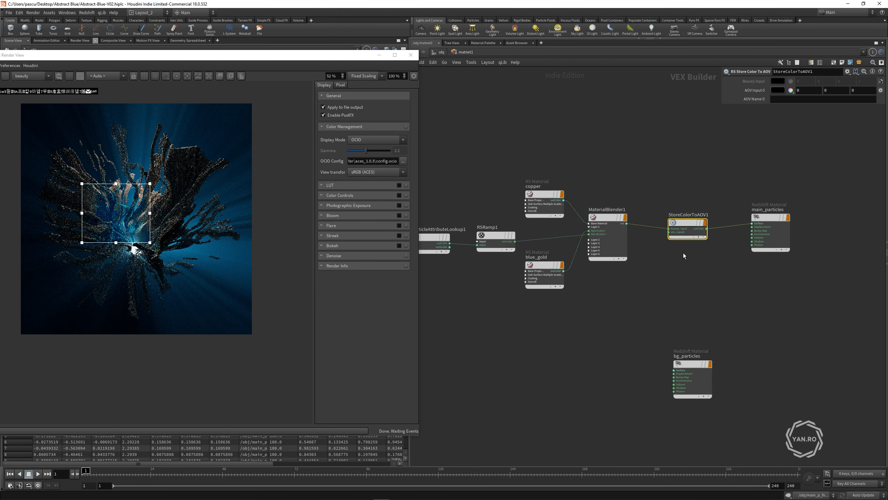
Step: Connect RSRamp1's output to aov_input0 of StoreColorToAOV1, name that AOV mask, and place the node below the blender
left_click(479, 236)
left_click(746, 220)
left_click_drag(776, 203, 772, 275)
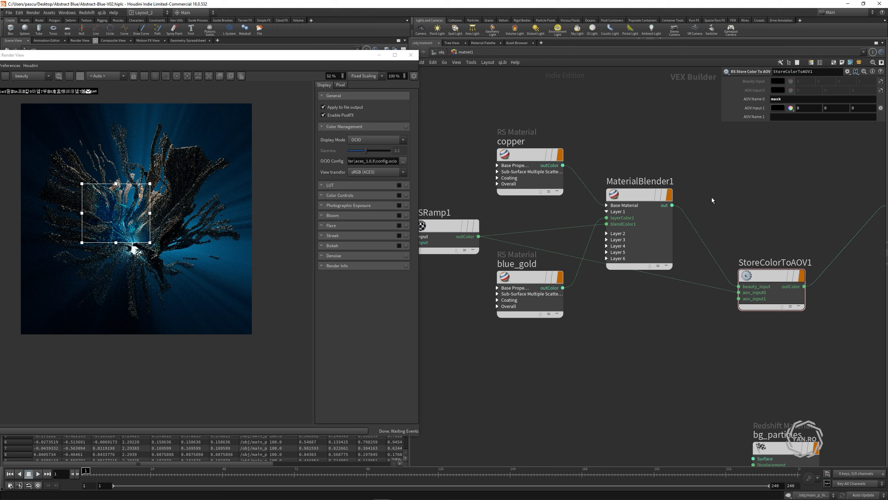
scroll(689, 213, "down", 3)
left_click_drag(742, 256, 746, 284)
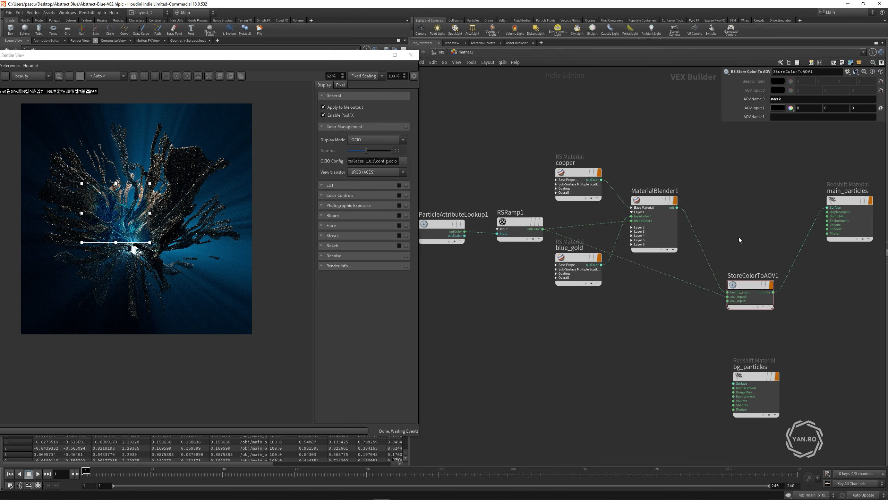
Step: Tidy the network by lining main_particles up with StoreColorToAOV1 and moving bg_particles further down
scroll(740, 240, "down", 4)
scroll(831, 299, "up", 5)
scroll(625, 232, "down", 4)
scroll(625, 227, "up", 5)
scroll(657, 242, "down", 4)
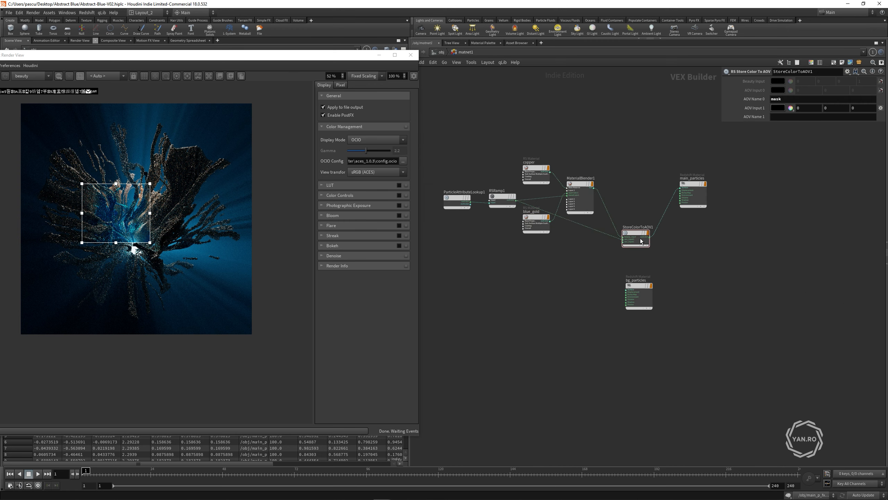
scroll(642, 241, "up", 4)
scroll(682, 262, "down", 3)
scroll(711, 280, "up", 4)
scroll(654, 267, "down", 3)
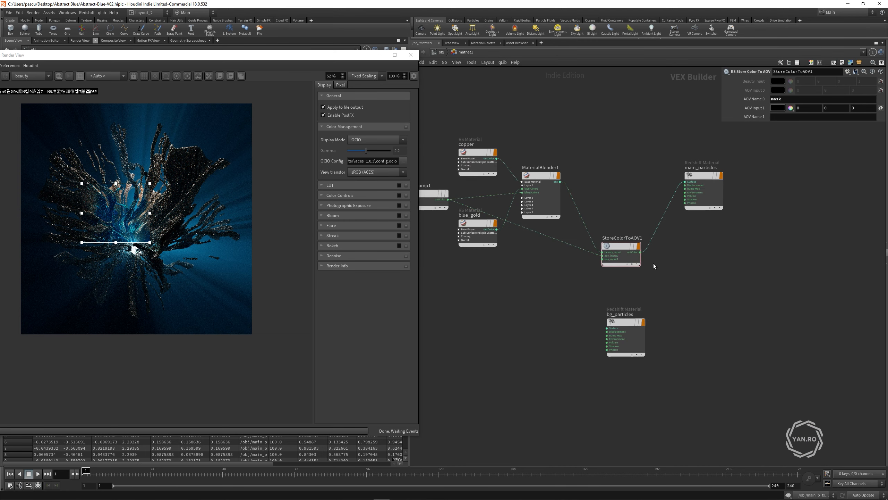
left_click_drag(700, 177, 705, 246)
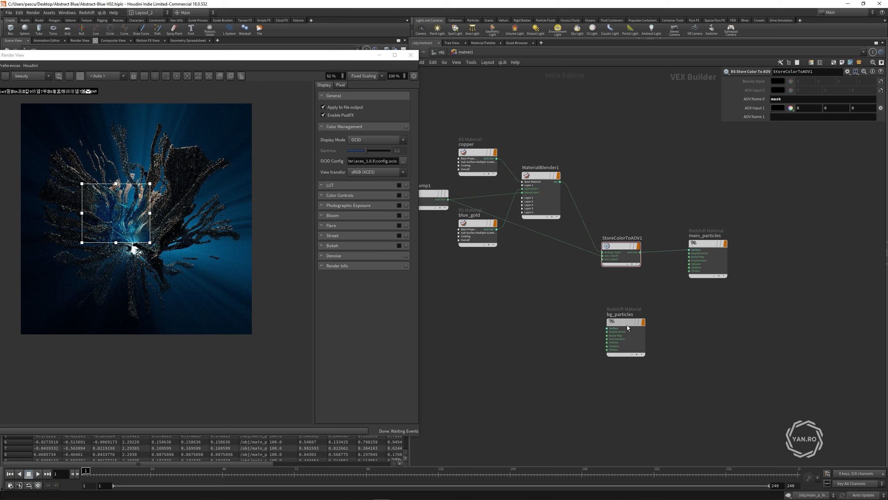
left_click_drag(627, 325, 623, 359)
Step: Select the copper material to show its parameters
key("Tab")
left_click(512, 339)
left_click(475, 151)
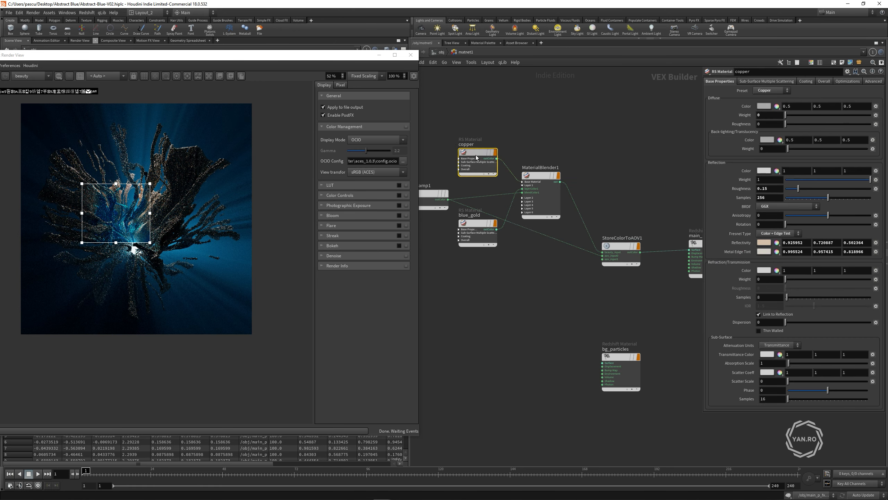
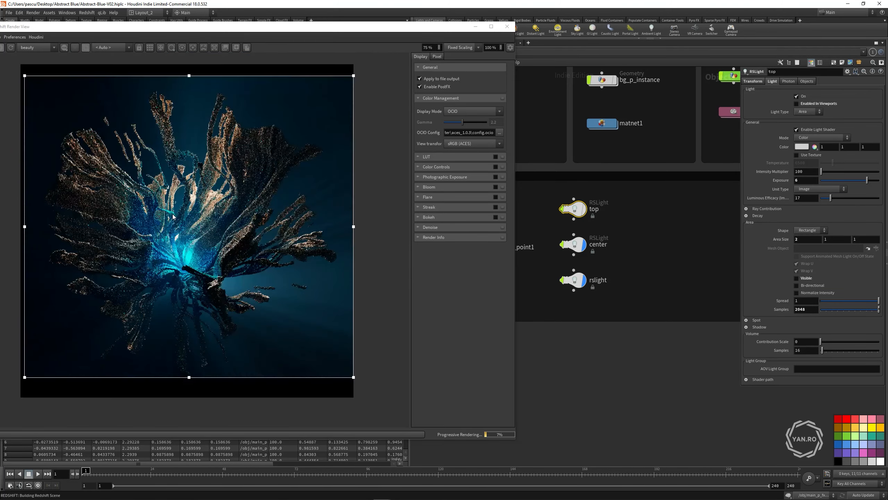
Step: Examine the full render, both close up and as a whole, for the lighting and the copper and blue shading
scroll(188, 273, "down", 2)
scroll(207, 284, "up", 2)
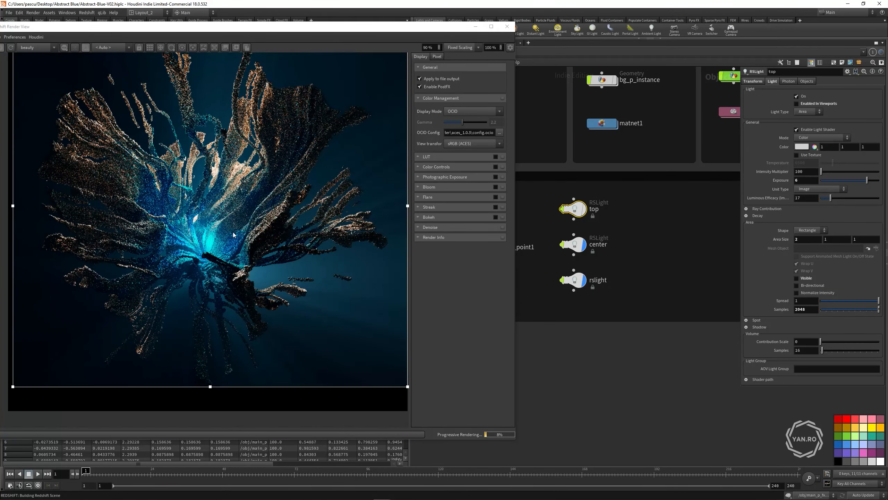
scroll(195, 264, "down", 2)
scroll(198, 247, "up", 3)
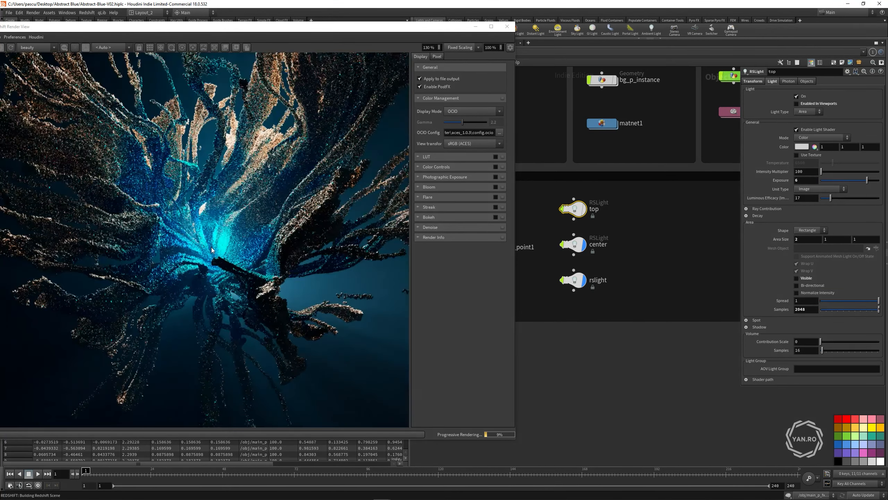
scroll(235, 246, "down", 3)
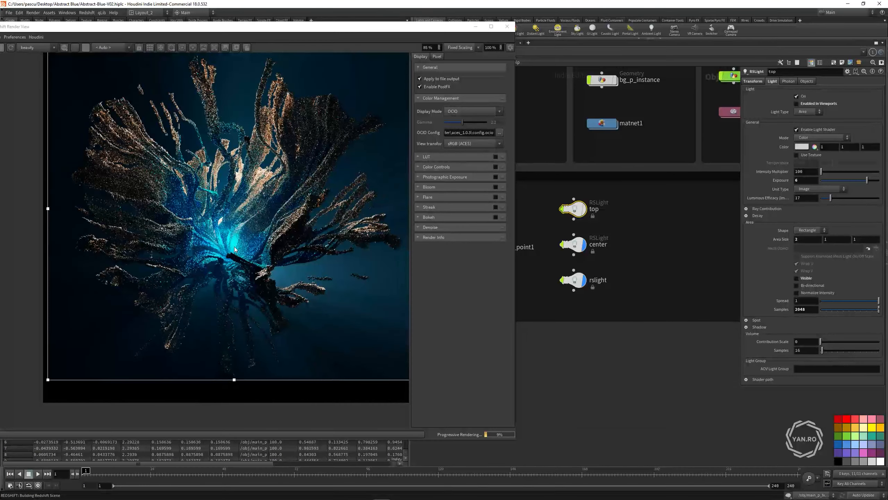
scroll(234, 171, "up", 2)
scroll(234, 171, "down", 2)
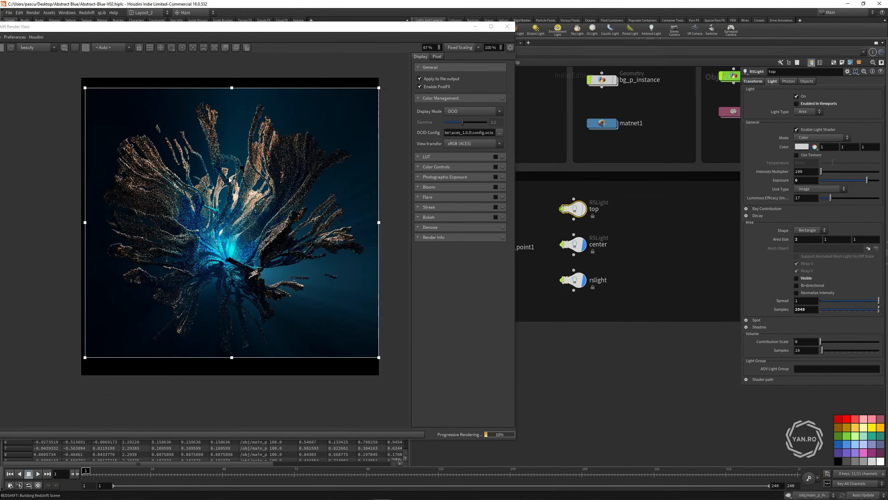
Step: Select cam1 and enable depth of field in its Redshift camera settings
left_click_drag(364, 29, 297, 24)
left_click_drag(509, 192, 452, 217)
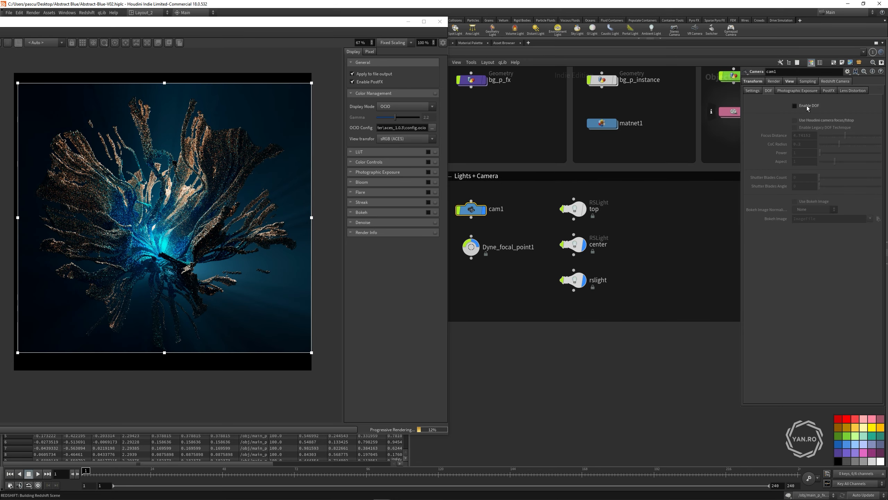
left_click(806, 105)
scroll(146, 247, "up", 2)
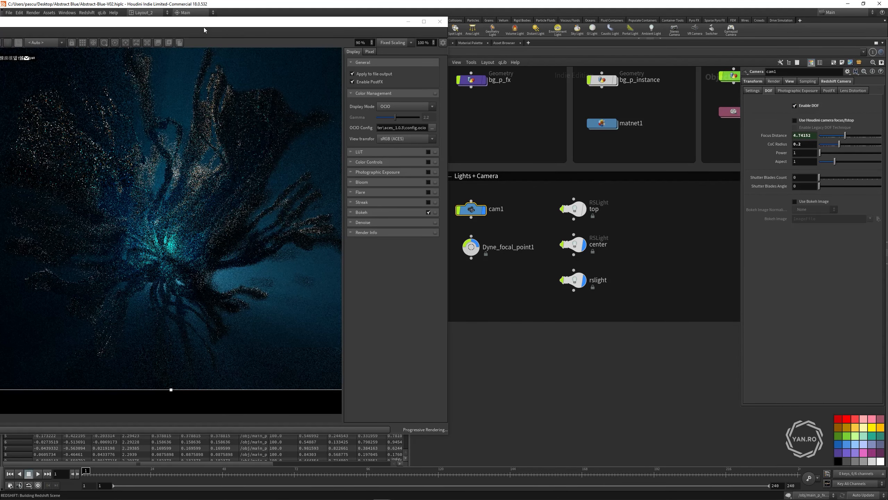
Step: Examine the depth-of-field blur in the render around the glowing centre and across the whole structure
left_click_drag(205, 22, 376, 35)
scroll(330, 281, "up", 3)
scroll(280, 279, "down", 2)
scroll(311, 274, "up", 3)
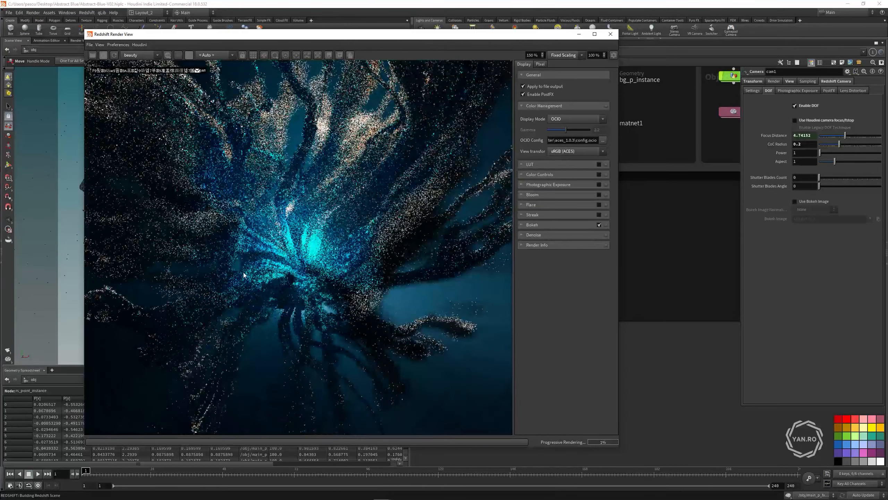
scroll(243, 275, "down", 2)
scroll(284, 262, "up", 3)
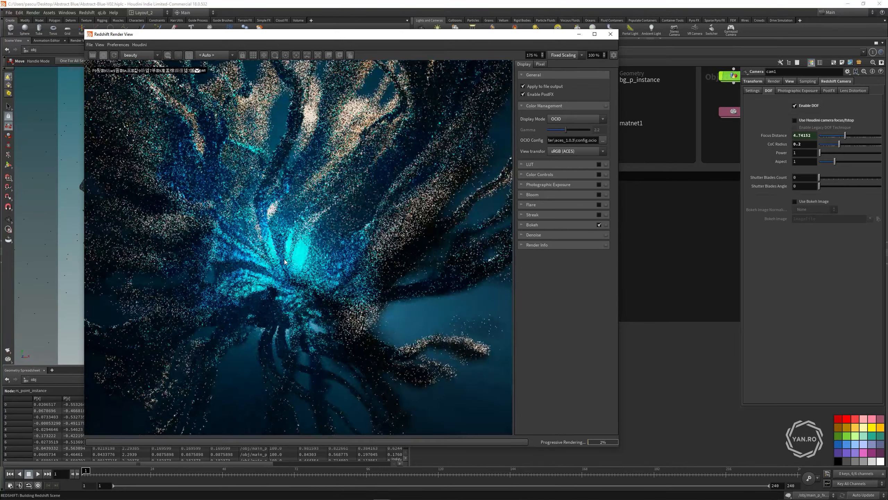
scroll(284, 261, "down", 6)
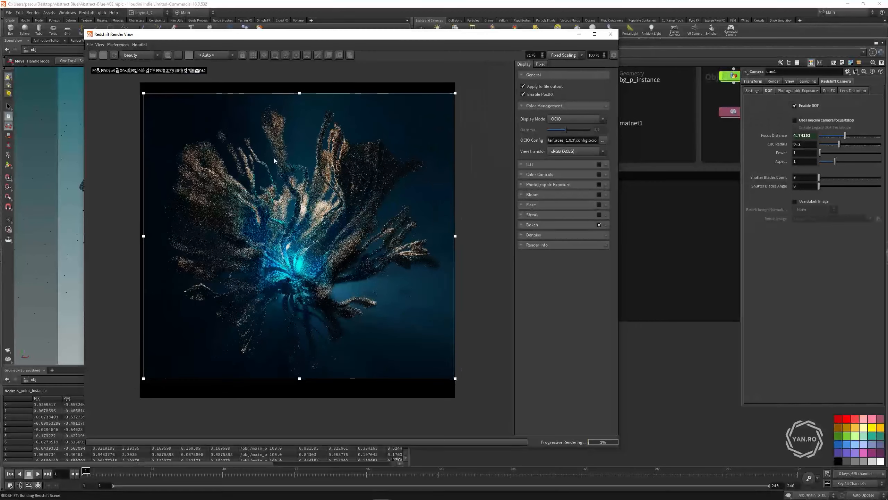
Step: Show the background particles from rndr_bg_p in the render, and minimise the render view
left_click_drag(120, 34, 134, 50)
left_click(718, 149)
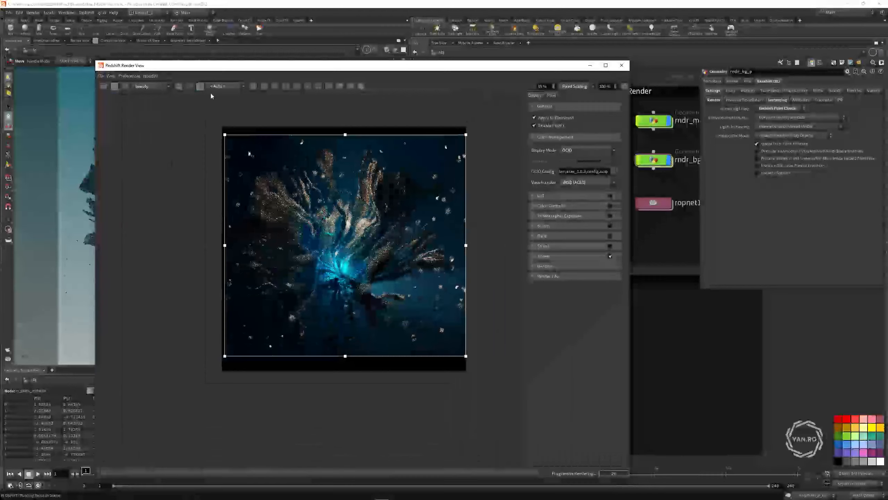
left_click(589, 65)
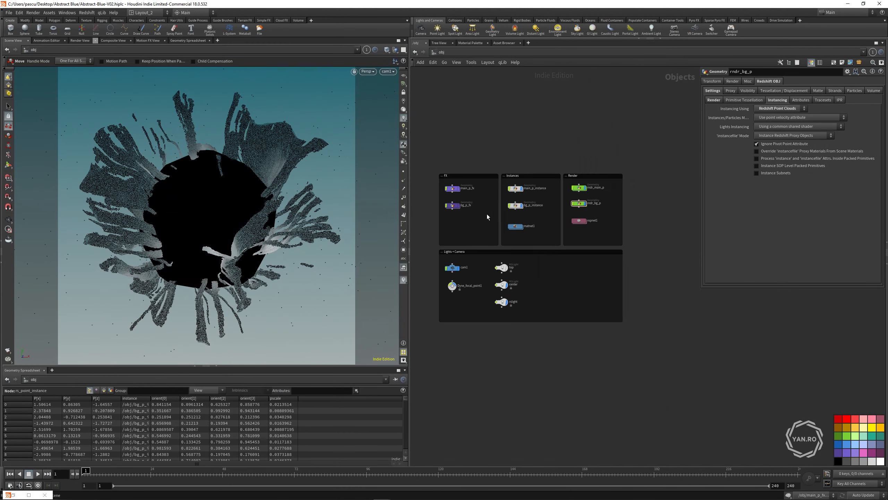
Step: Enter the bg_p_fx network and hide all other objects in the viewport
scroll(483, 213, "up", 5)
double_click(422, 195)
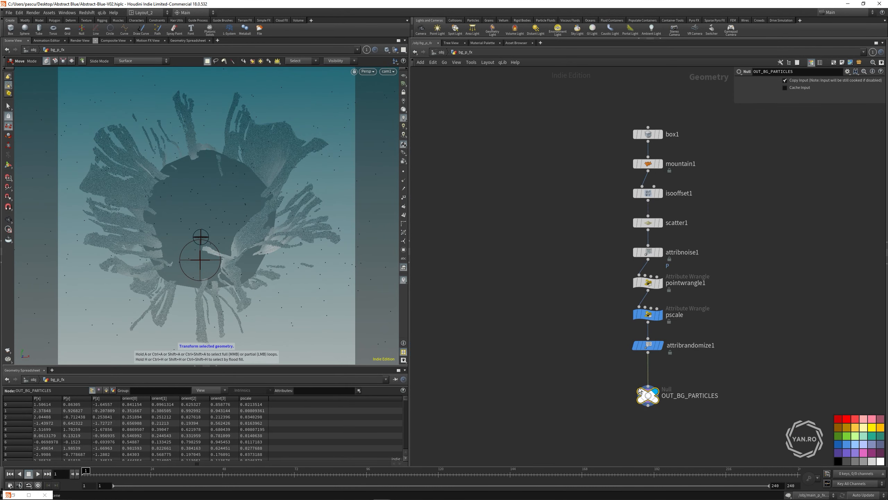
left_click(396, 50)
left_click(410, 72)
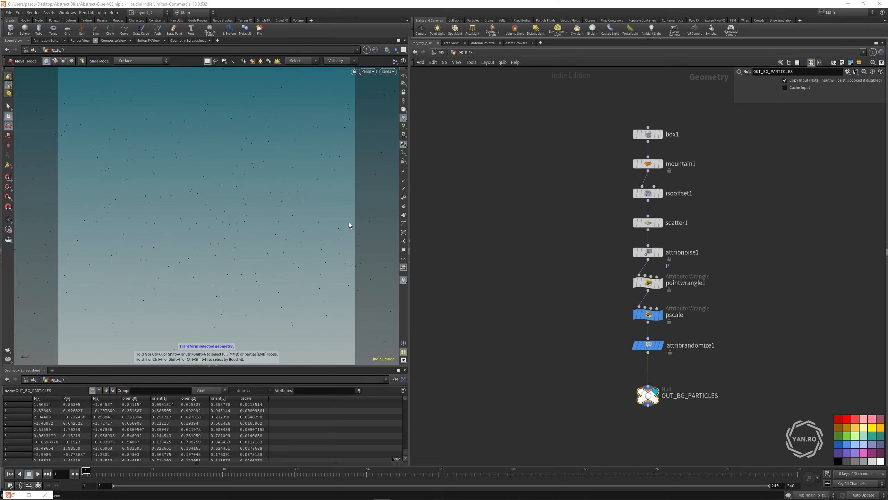
Step: Change the viewport display options so the background particles are drawn as discs at their pscale size
key("d")
left_click(236, 149)
left_click(225, 230)
left_click(221, 257)
left_click(414, 136)
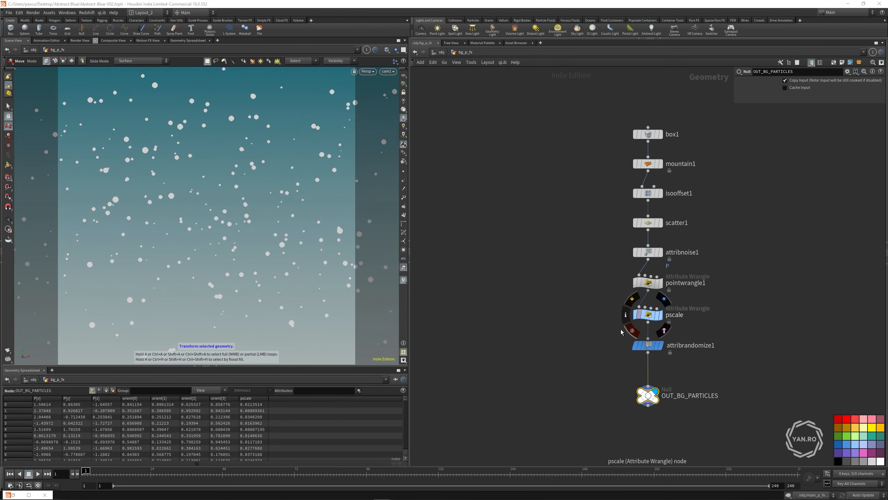
Step: Shrink the background particles by setting the pscale wrangle's Min to 0.008 and Max to 0.02
left_click(648, 314)
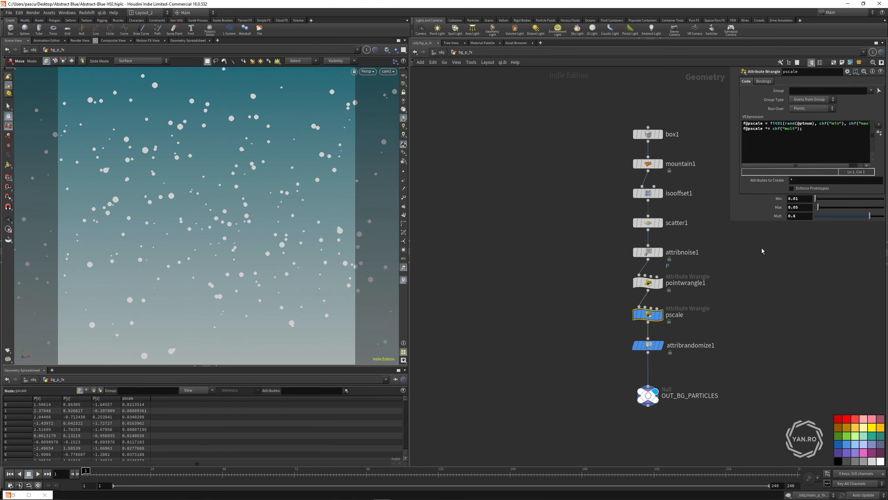
key("Return")
left_click(799, 207)
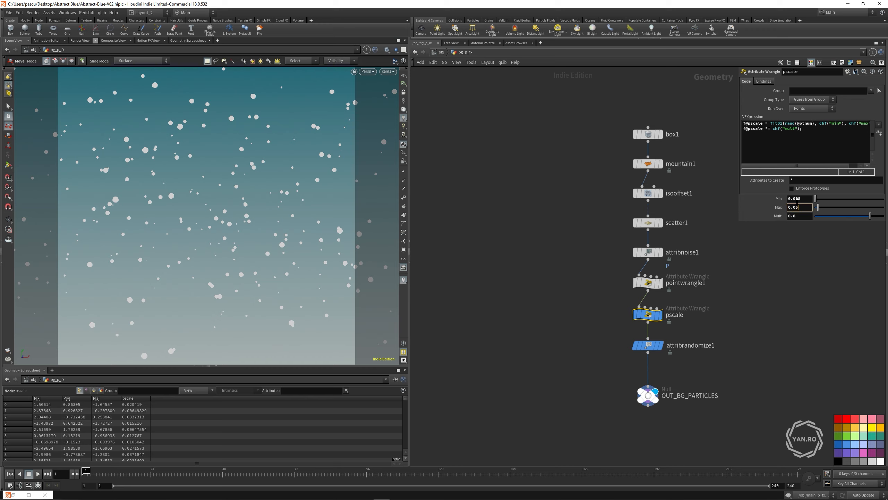
type("0.02")
key("Return")
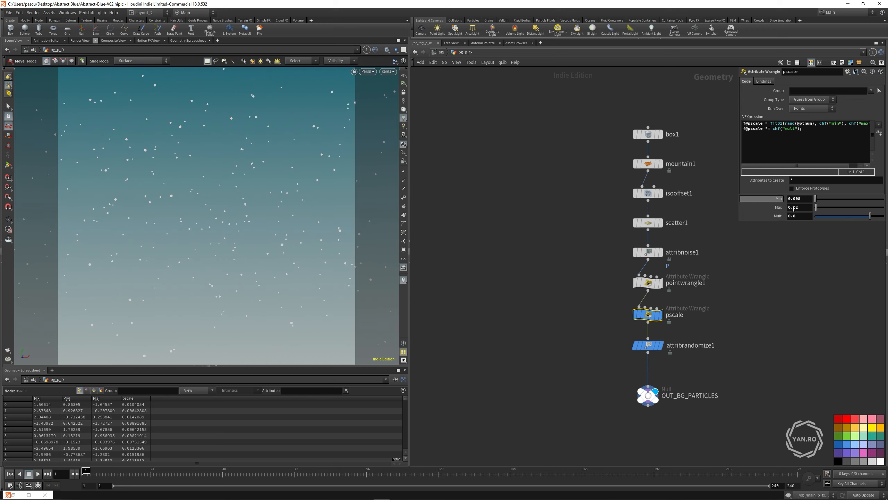
Step: Look at the background particle distribution from the top view
key("Escape")
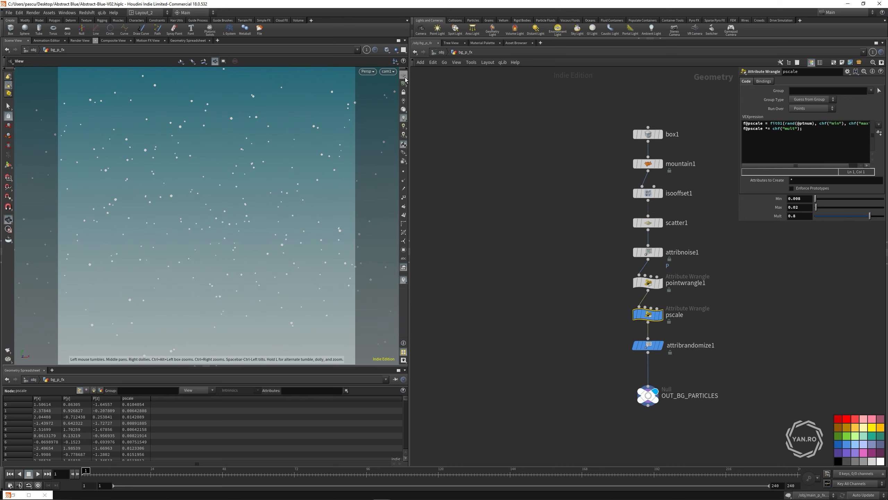
key("space+2")
scroll(241, 242, "up", 5)
key("t")
scroll(245, 234, "up", 5)
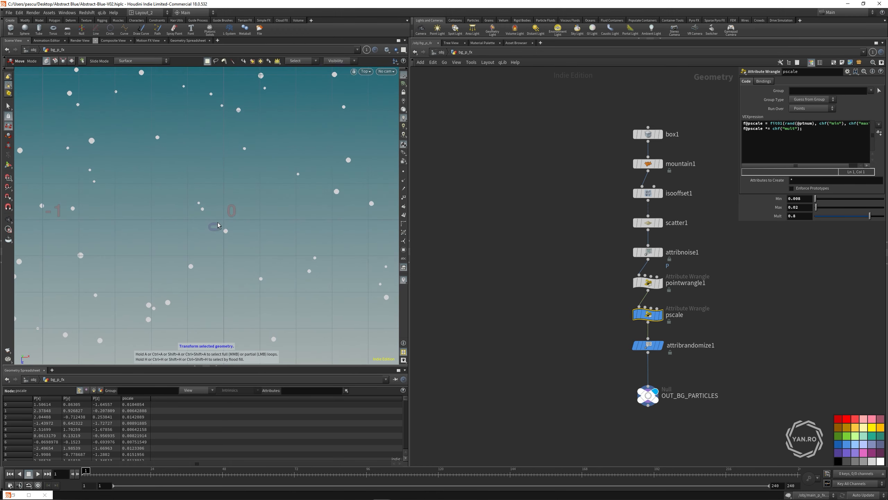
scroll(217, 227, "down", 8)
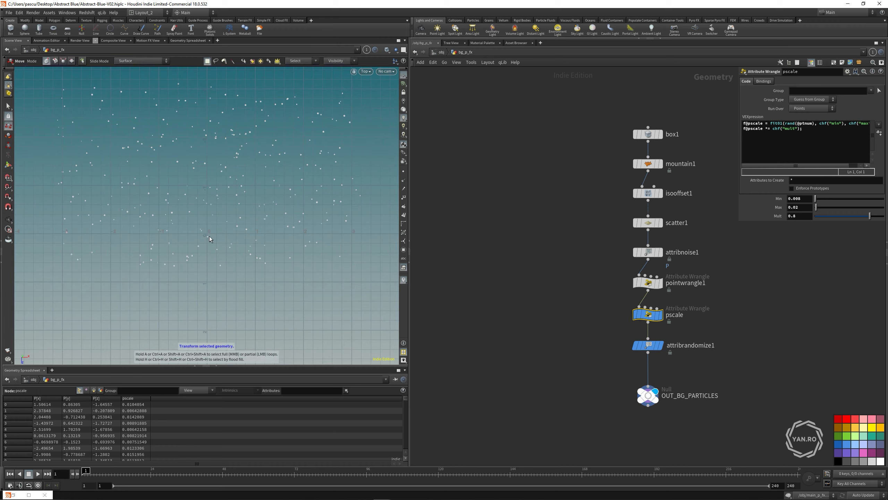
key("Escape")
scroll(209, 236, "up", 3)
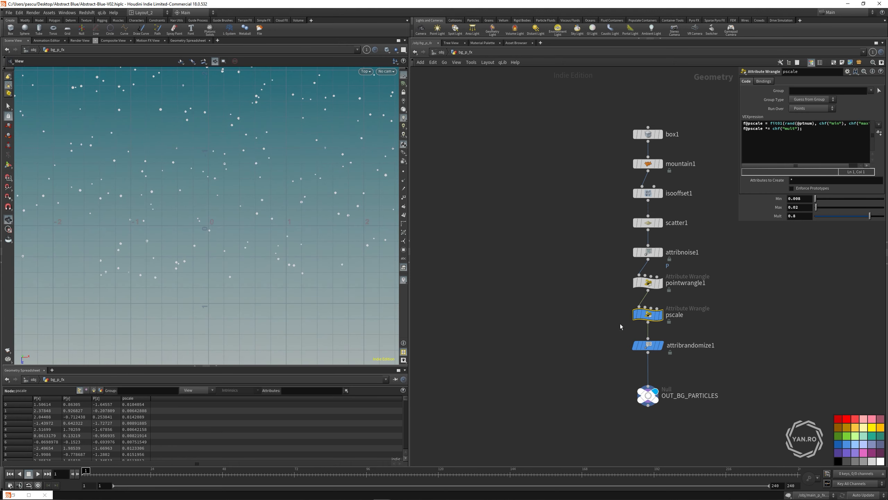
Step: Insert a copy of the point-removal wrangle pointwrangle1 between attribrandomize1 and OUT_BG_PARTICLES, and display it
scroll(726, 333, "up", 2)
middle_click_drag(726, 333, 654, 260)
left_click_drag(477, 217, 580, 242)
left_click_drag(471, 174, 563, 320)
left_click(765, 147)
key("ctrl+a")
left_click(699, 151)
left_click(561, 320)
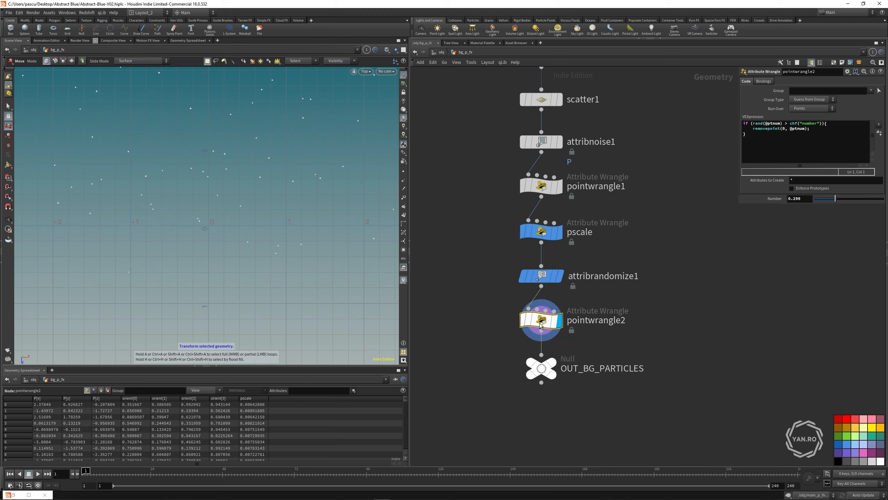
left_click(766, 129)
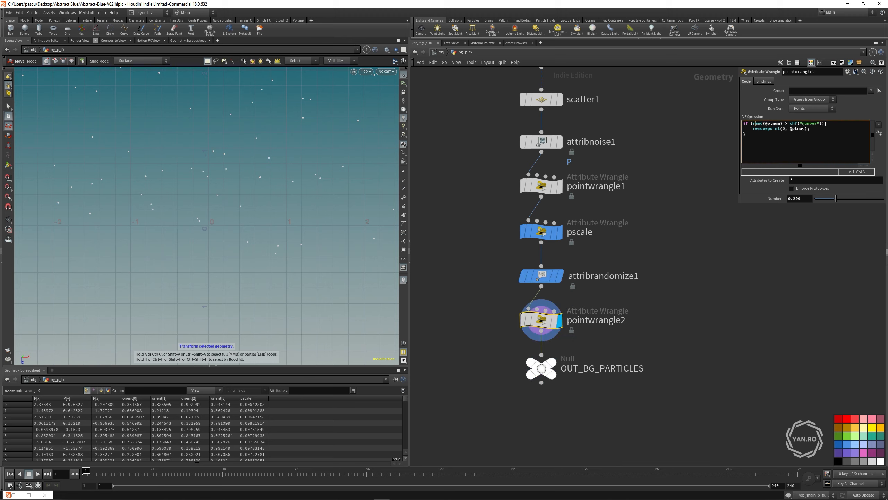
key("shift+Right")
key("shift+Right")
key("shift+Right")
key("shift+Right")
key("shift+Right")
key("shift+Right")
key("shift+Right")
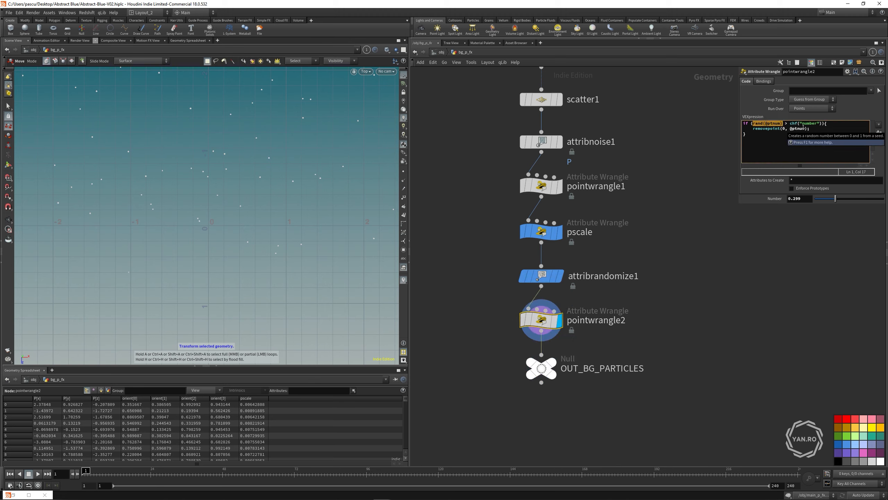
type("@P.z")
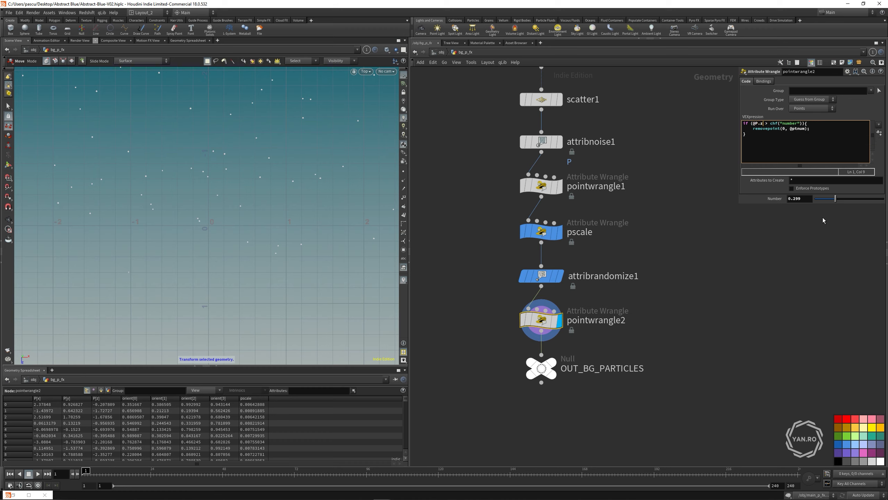
Step: Lower pointwrangle2's Number to -0.415 so the background particles nearer the camera are removed
left_click_drag(836, 198, 814, 198)
middle_click_drag(802, 198, 735, 212)
middle_click_drag(680, 214, 676, 213)
key("Escape")
scroll(230, 211, "down", 3)
middle_click_drag(230, 211, 225, 255)
scroll(225, 255, "down", 4)
scroll(180, 260, "up", 5)
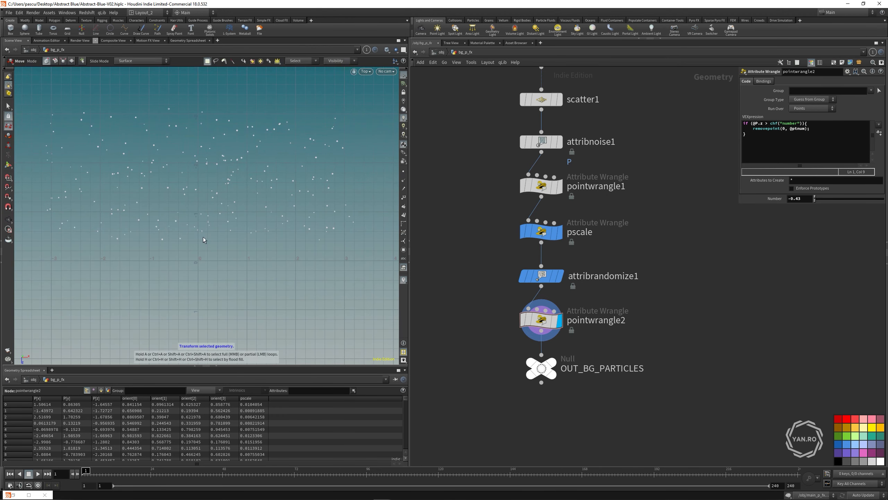
scroll(200, 266, "up", 2)
middle_click_drag(801, 198, 851, 220)
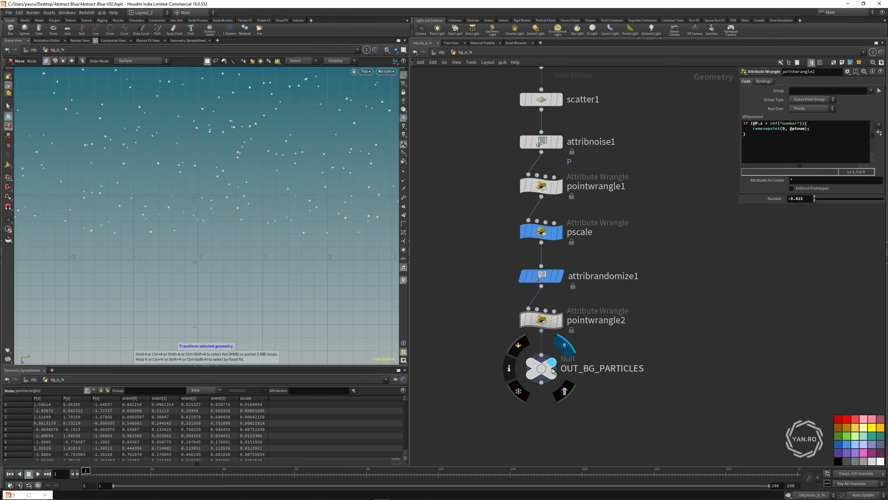
Step: Display OUT_BG_PARTICLES and return to the object level to preview the particles in the Redshift Render View
left_click(541, 368)
key("h")
left_click(442, 51)
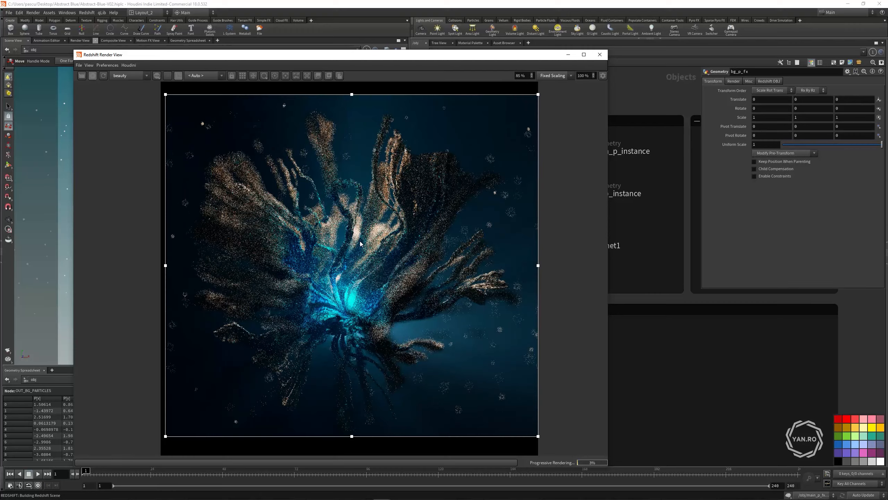
left_click_drag(114, 57, 558, 131)
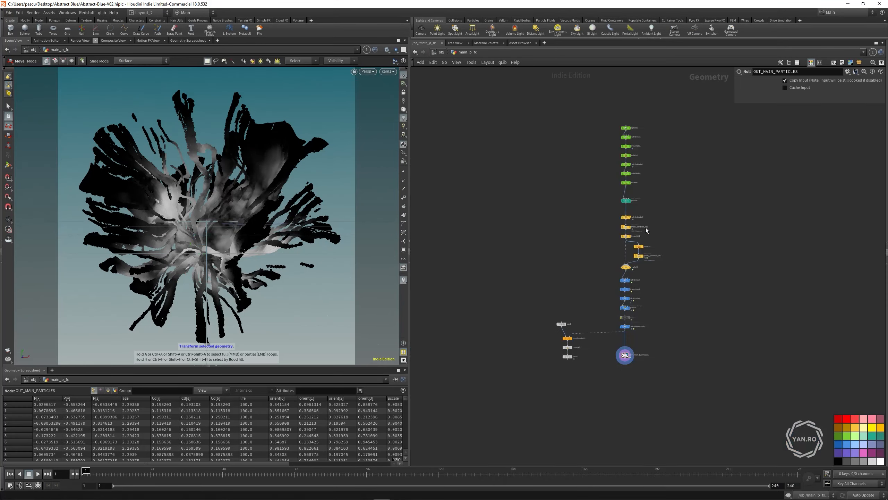
Step: Set switch1's Select Input to 0 in main_p_fx to use the full particle set instead of the proxy
scroll(646, 257, "up", 7)
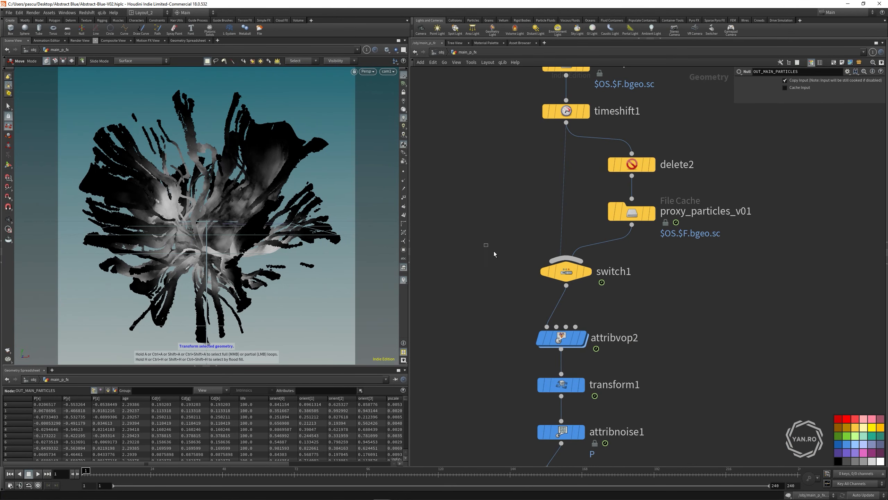
left_click_drag(486, 239, 625, 293)
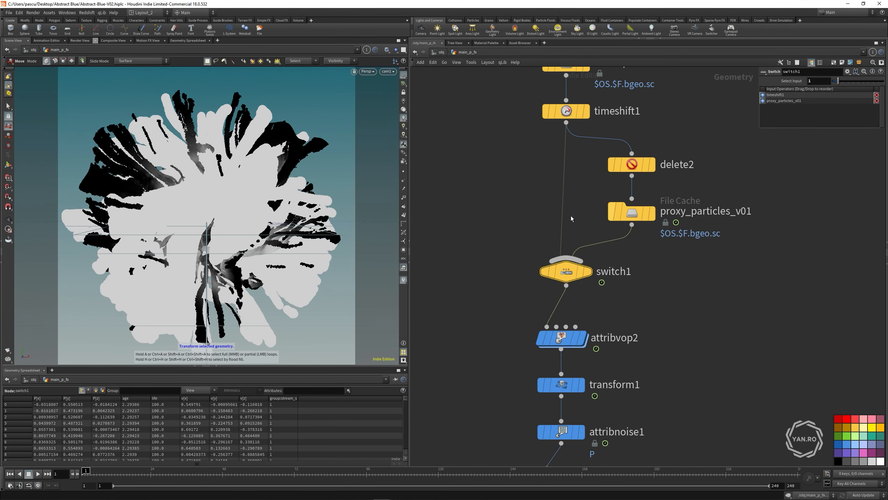
left_click_drag(446, 239, 609, 292)
left_click_drag(813, 81, 786, 83)
type("0")
key("Return")
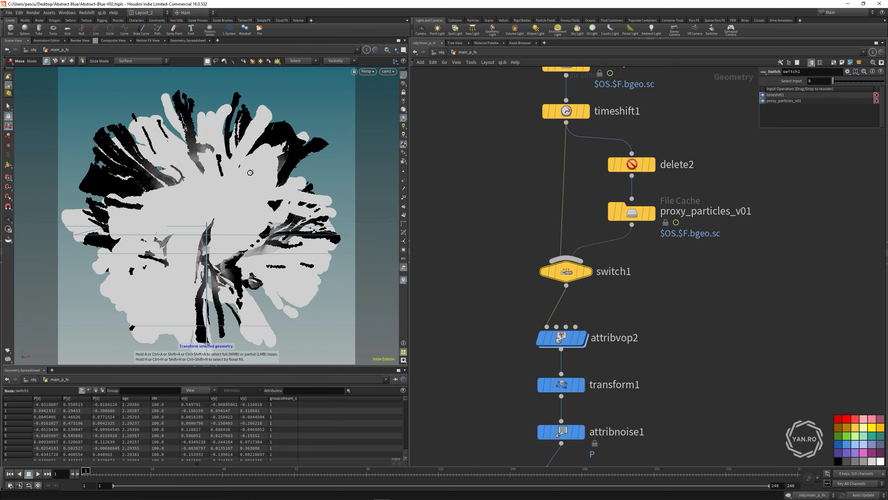
Step: Change the viewport display options so particles are drawn as plain dots instead of discs
key("d")
left_click(235, 215)
left_click(235, 223)
left_click(413, 126)
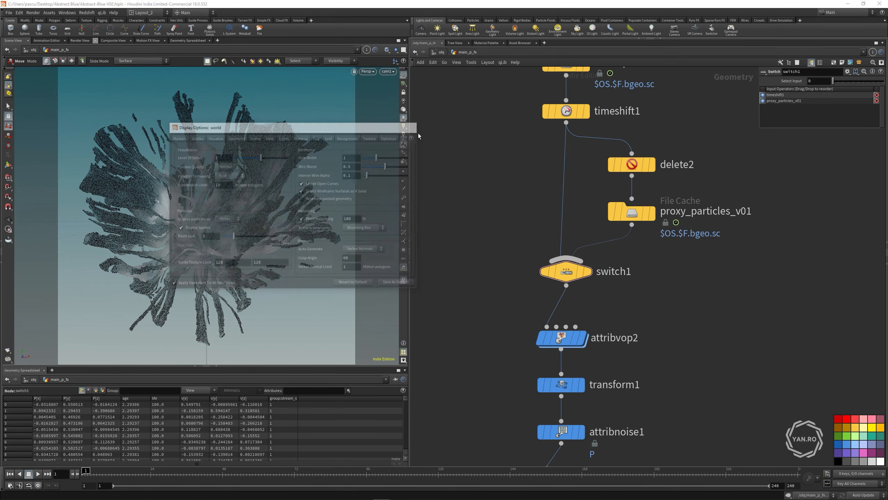
Step: Check the point count of switch1 in its node info
scroll(501, 183, "down", 3)
scroll(559, 253, "up", 3)
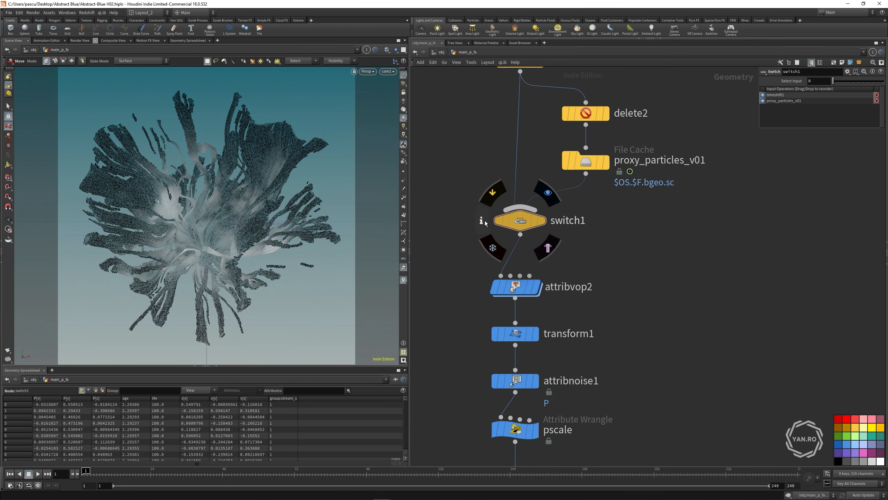
mouse_move(484, 221)
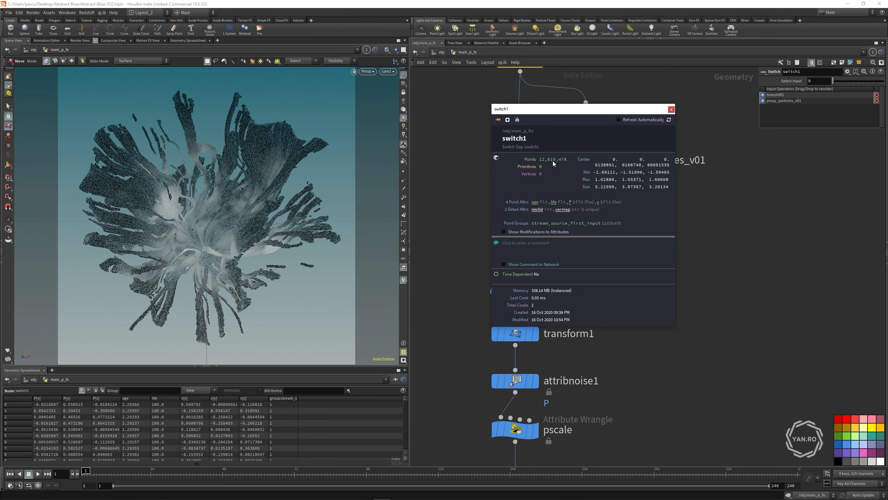
left_click(464, 187)
Step: Return to the object level and enter the rndr_main_p network
scroll(540, 171, "down", 6)
scroll(544, 287, "up", 3)
left_click(441, 52)
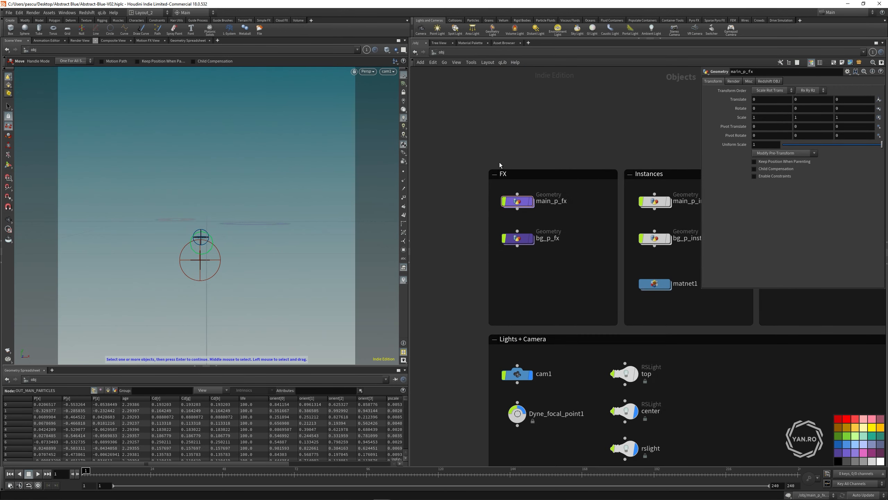
middle_click_drag(681, 210, 466, 200)
left_click(591, 190)
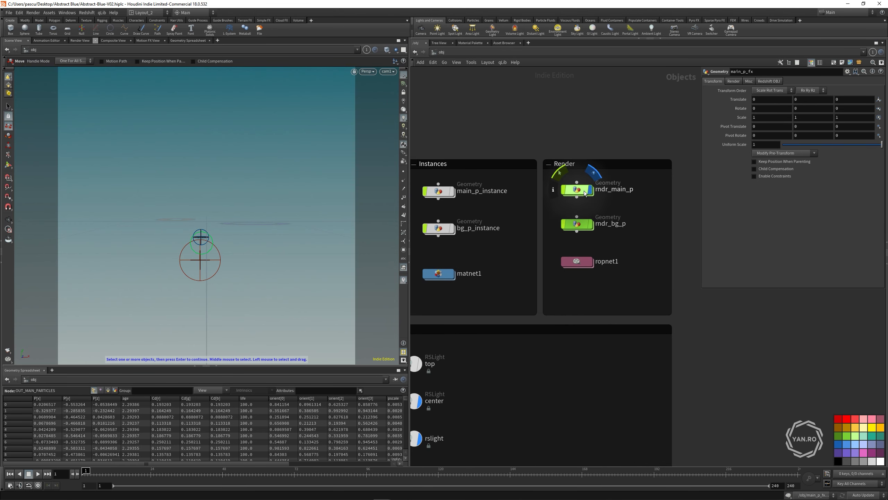
left_click(584, 193)
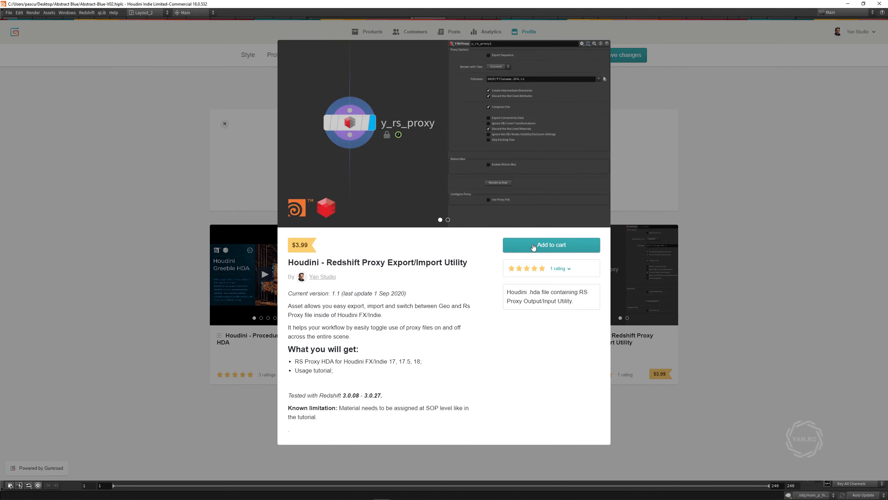
Step: Add a Y RS Proxy node, connect it below rs_point_instance, and display it
key("Tab")
type("yrs")
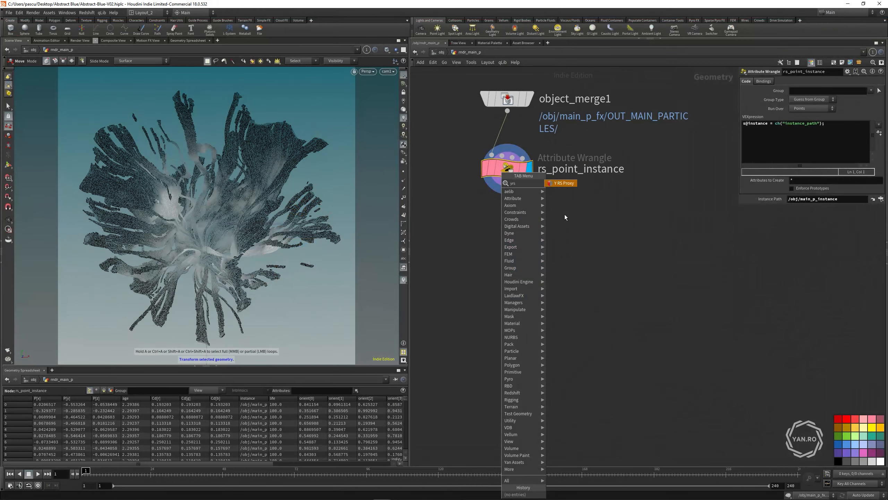
left_click(562, 183)
left_click(501, 234)
scroll(478, 259, "up", 3)
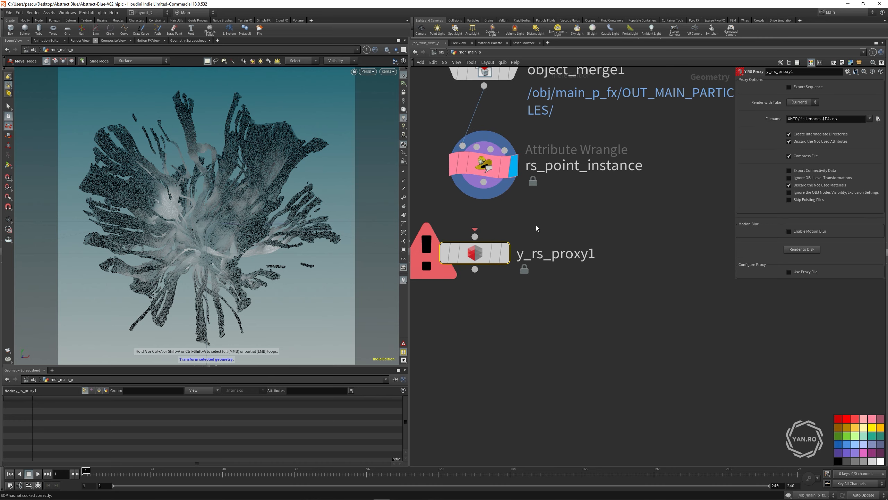
key("h")
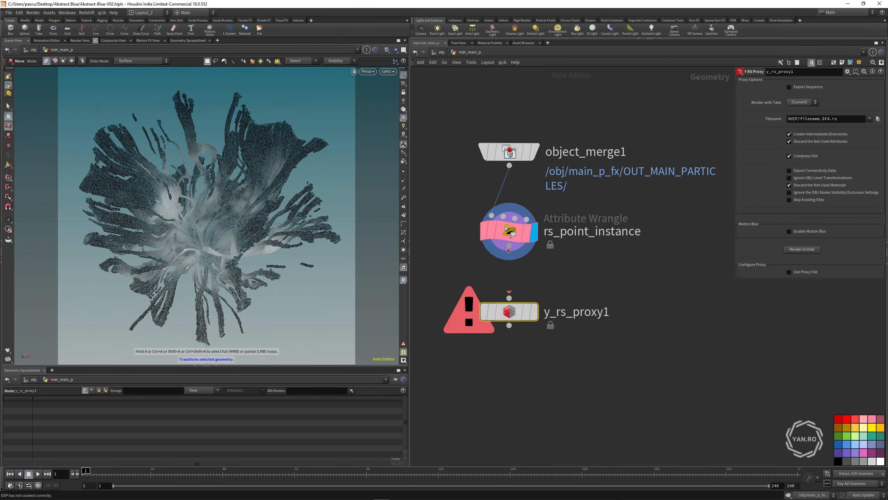
left_click_drag(509, 247, 509, 298)
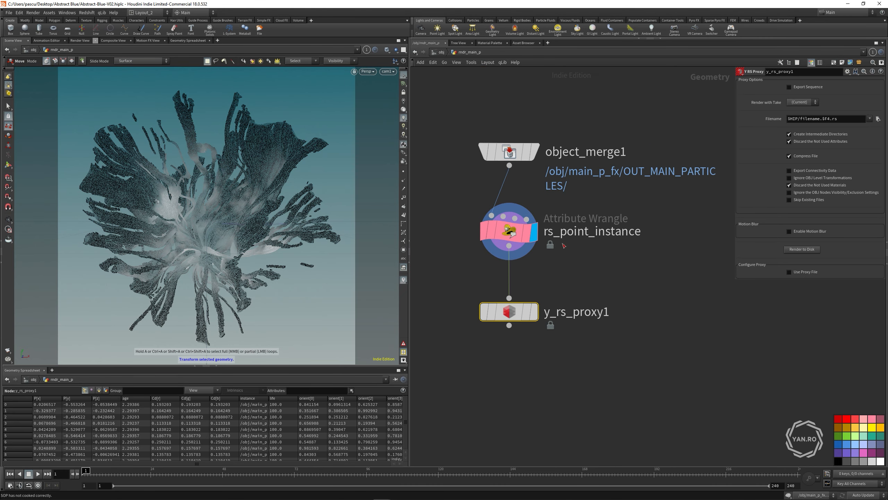
left_click(535, 312)
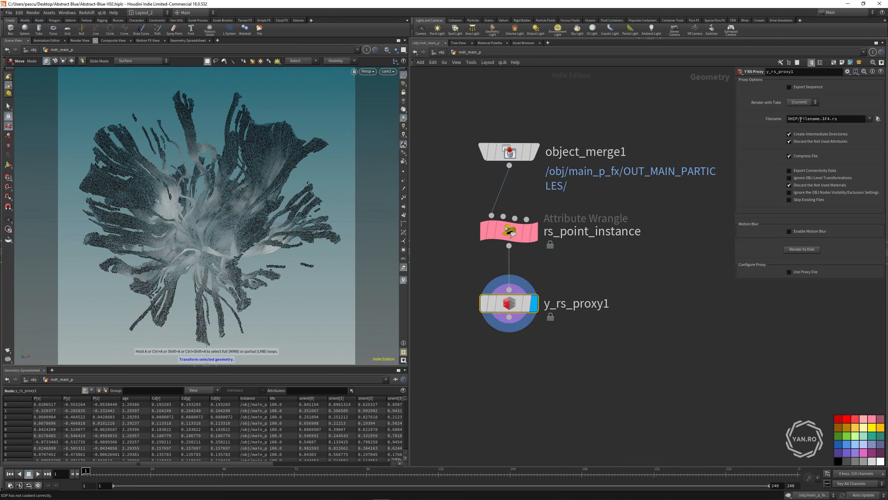
Step: Set y_rs_proxy1's filename to $HIP/geo/particles-proxy.rs and render the proxy to disk
left_click_drag(799, 119, 843, 136)
type("geo")
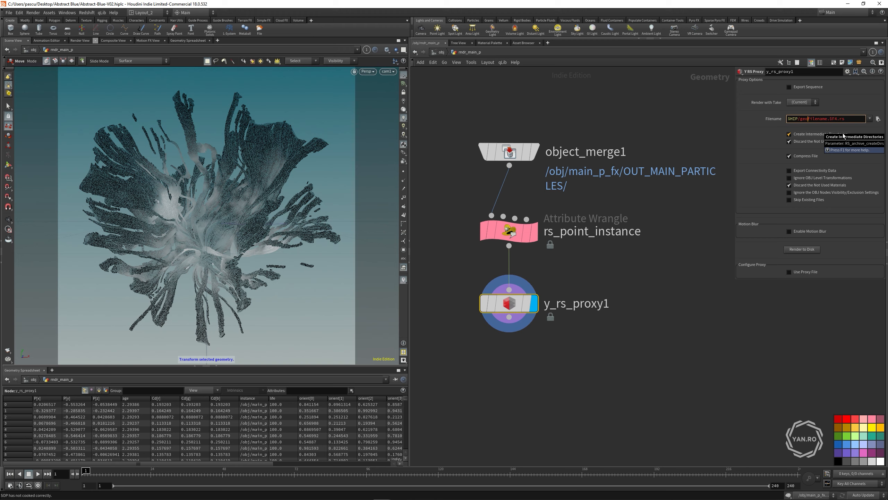
key("shift+Right")
key("shift+Right")
key("shift+Right")
key("shift+Right")
key("shift+Right")
key("shift+Right")
type("p")
key("Return")
left_click(685, 90)
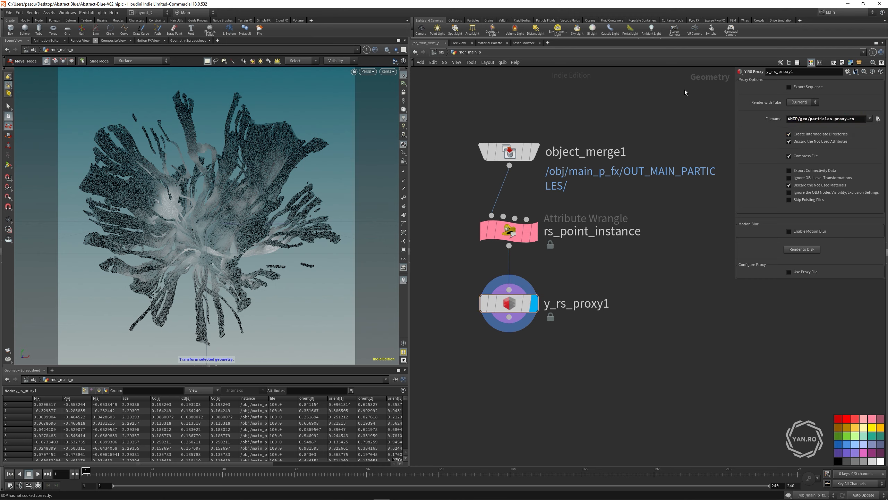
left_click(804, 249)
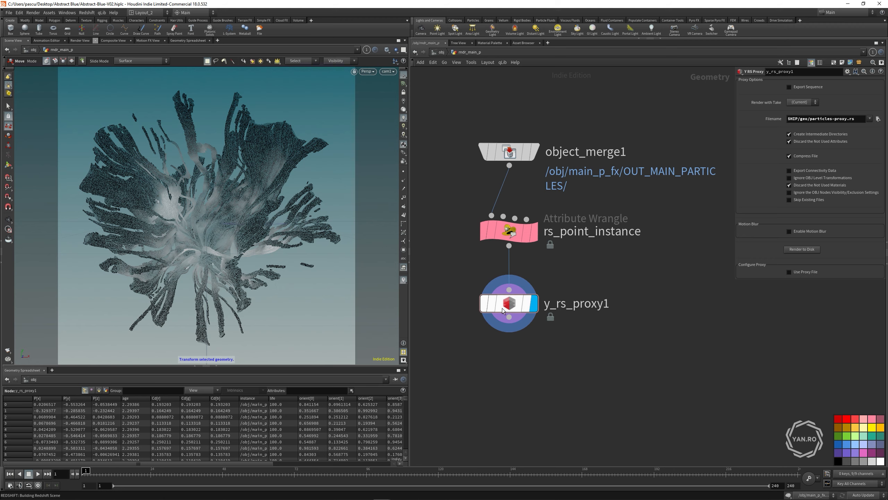
mouse_move(510, 304)
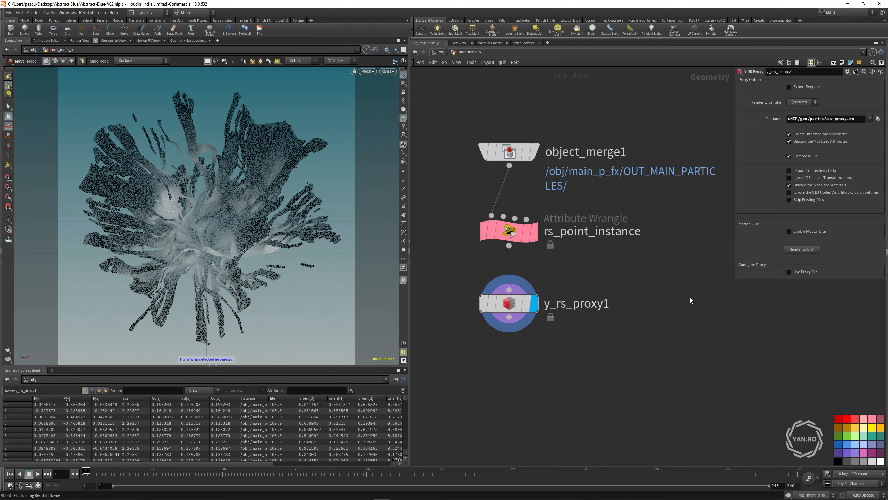
Step: Enable Use Proxy File on y_rs_proxy1 and inspect its bounding box in the viewport
left_click_drag(586, 282, 549, 324)
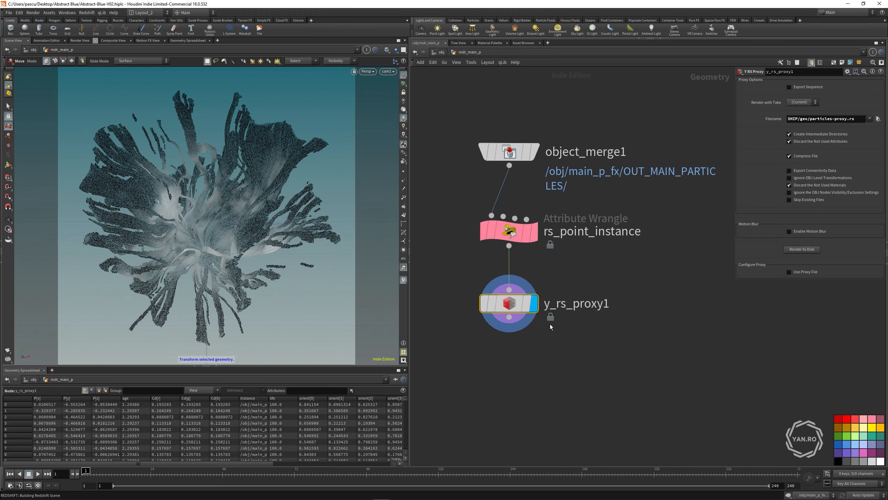
left_click(797, 272)
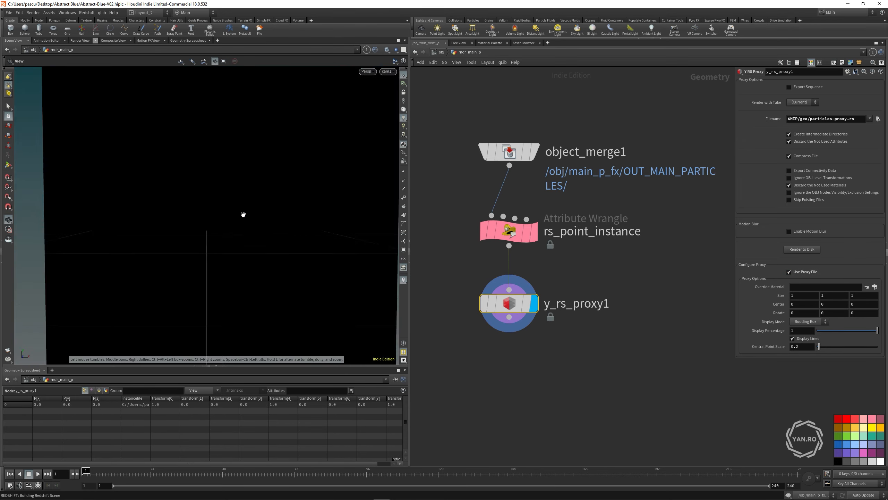
right_click_drag(244, 214, 222, 231, "alt")
left_click_drag(222, 230, 281, 248, "alt")
right_click_drag(282, 248, 257, 197, "alt")
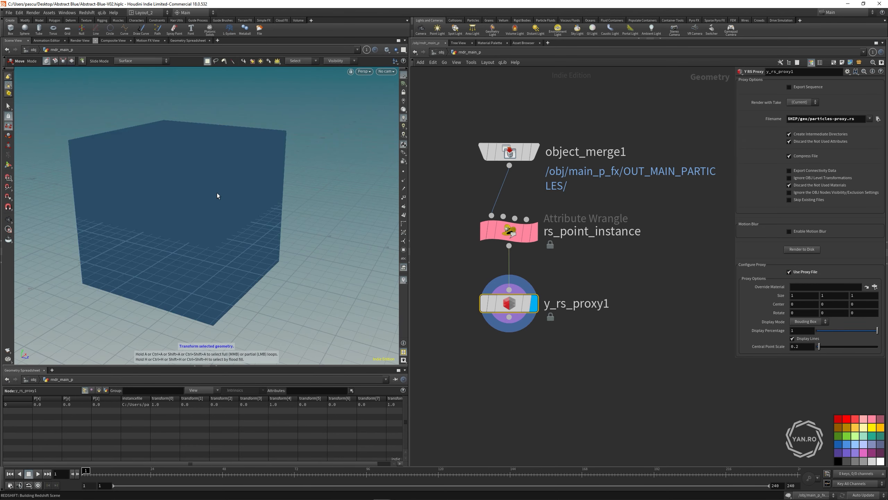
left_click_drag(195, 177, 174, 176, "alt")
Step: Return to the object level, look through cam1, and open the Redshift render view
left_click(437, 53)
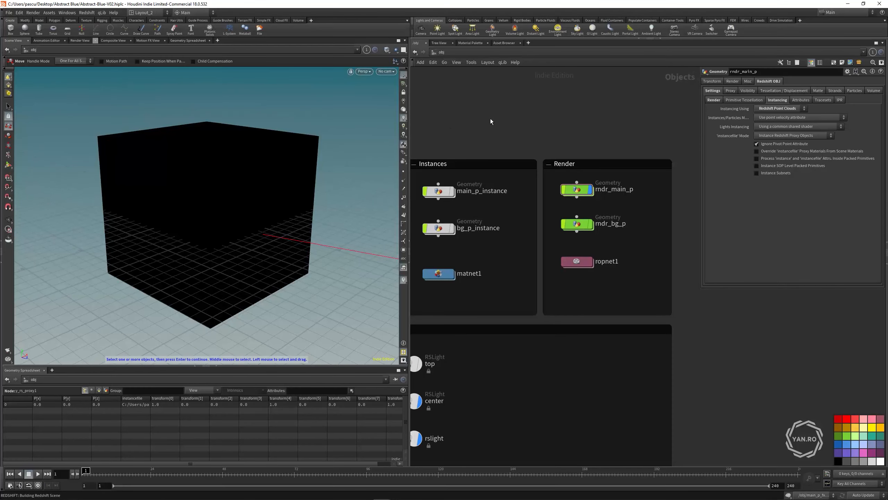
left_click(386, 72)
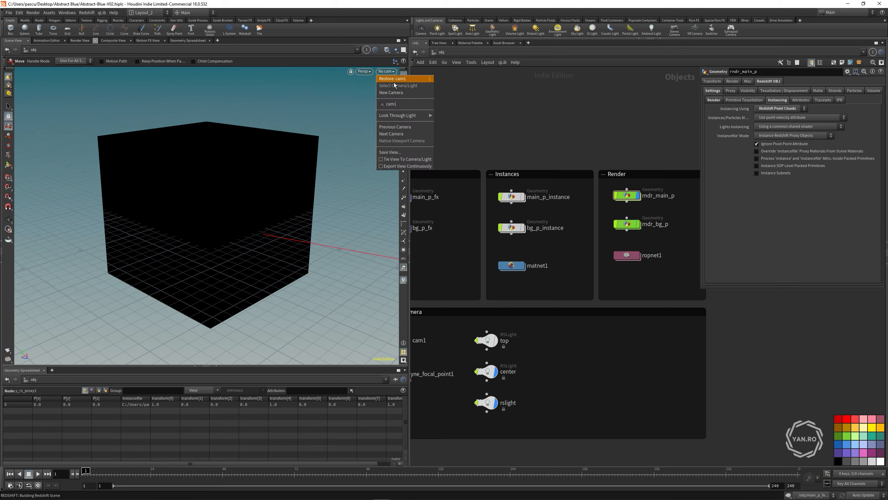
left_click(401, 109)
left_click(103, 42)
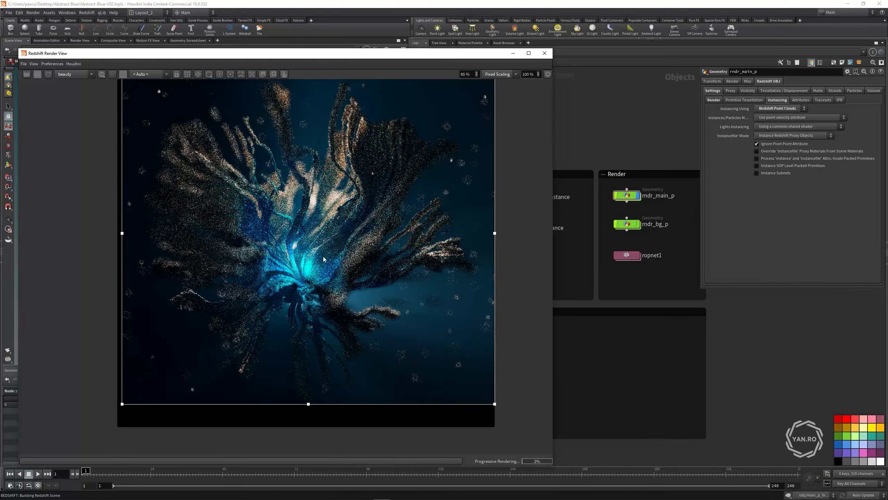
Step: Examine the rendered particle structure up close and as a whole in the Redshift render view
scroll(232, 161, "up", 6)
scroll(300, 229, "down", 7)
scroll(395, 241, "up", 2)
scroll(364, 251, "down", 2)
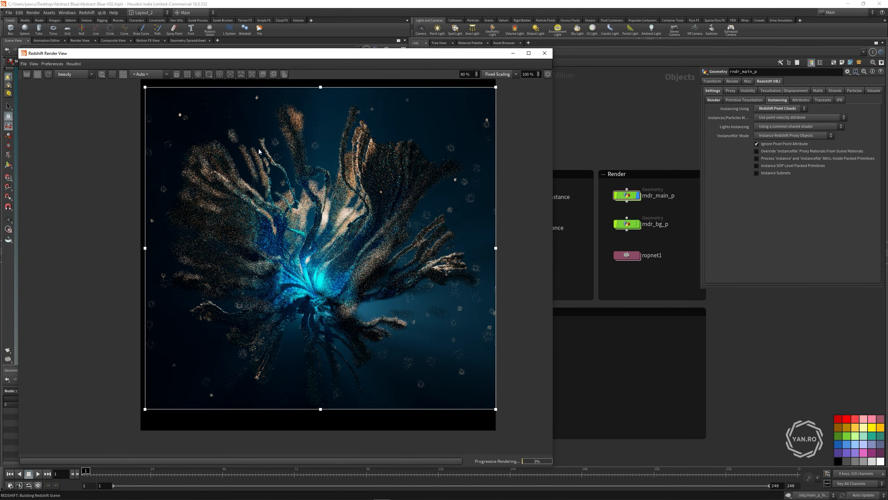
scroll(319, 275, "up", 6)
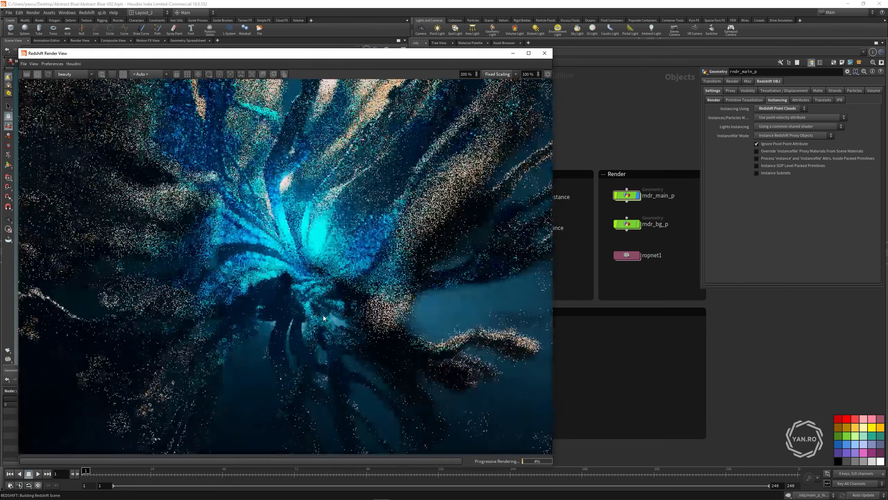
scroll(327, 241, "down", 8)
scroll(339, 226, "up", 2)
scroll(309, 285, "down", 1)
scroll(316, 263, "up", 2)
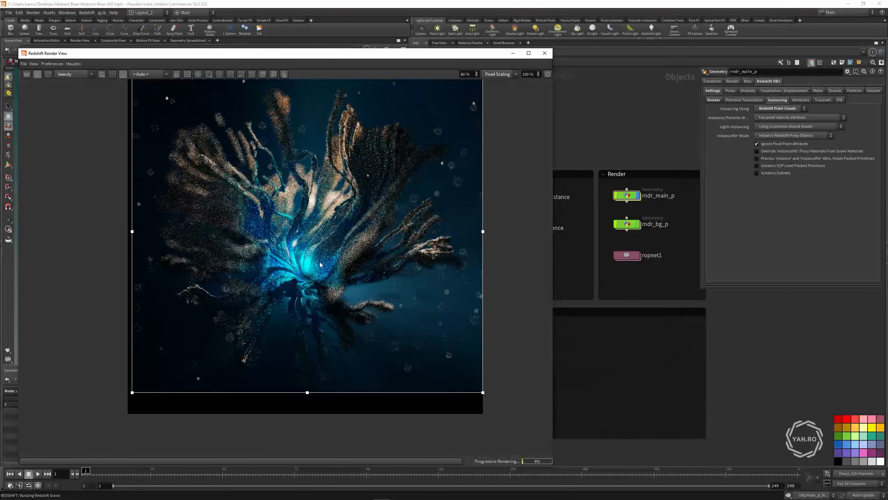
scroll(642, 285, "down", 3)
scroll(578, 323, "up", 5)
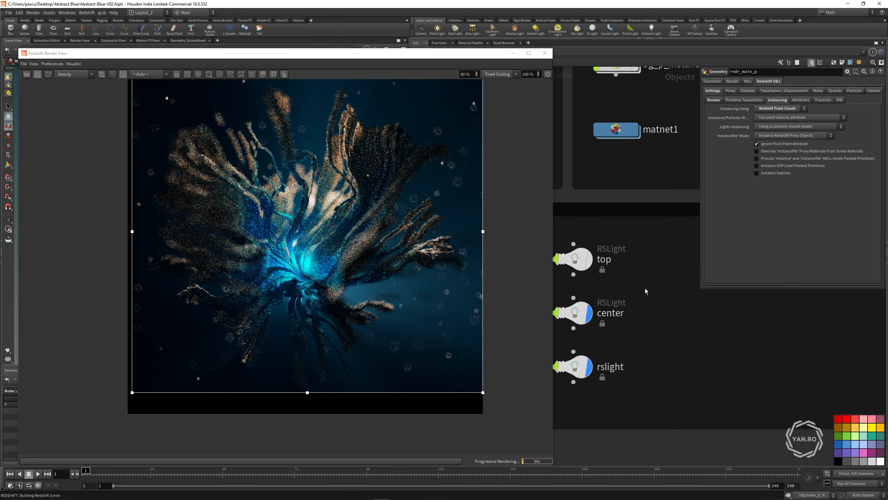
Step: Set the center light's exposure to -4 and check the glow in the middle of the render
left_click_drag(645, 288, 581, 317)
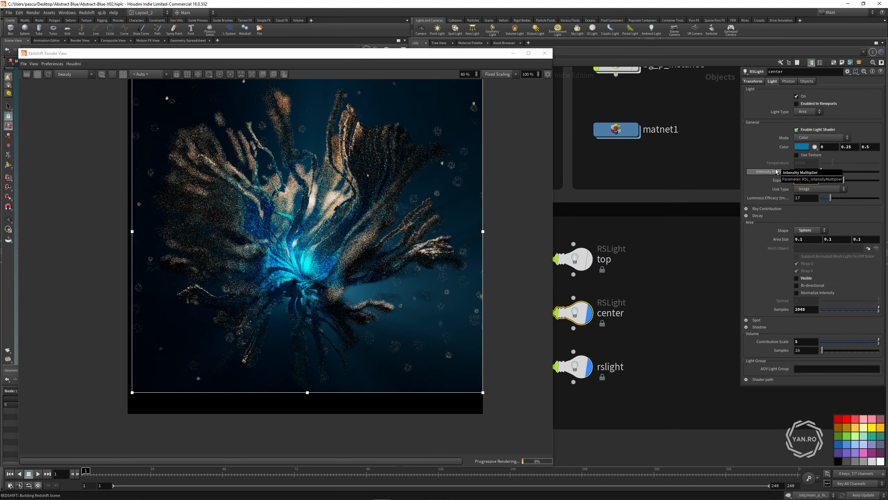
key("Return")
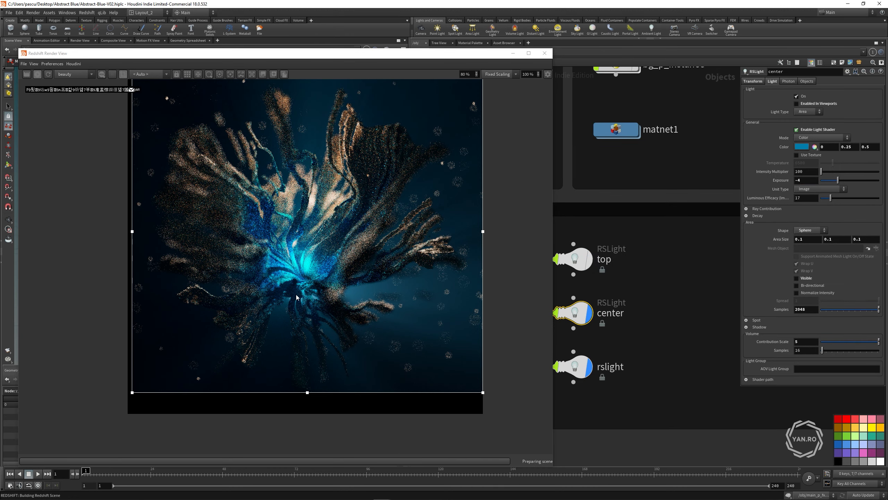
scroll(307, 265, "up", 4)
scroll(303, 266, "down", 6)
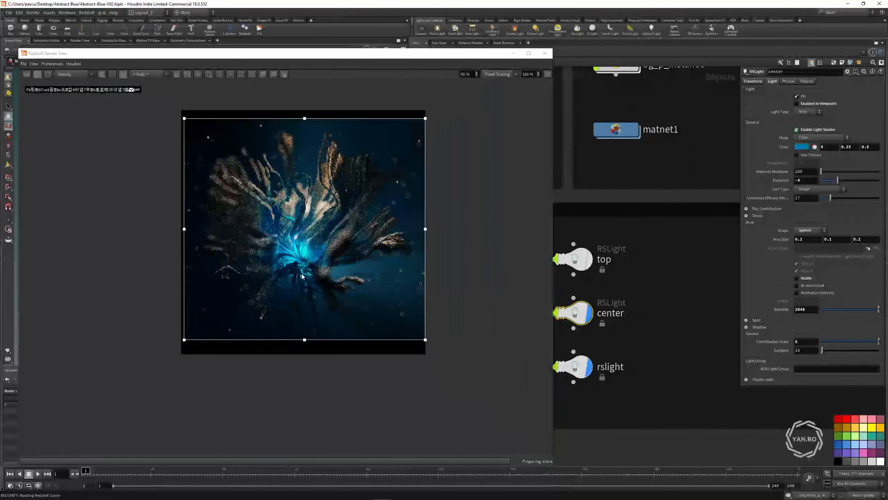
scroll(303, 276, "up", 2)
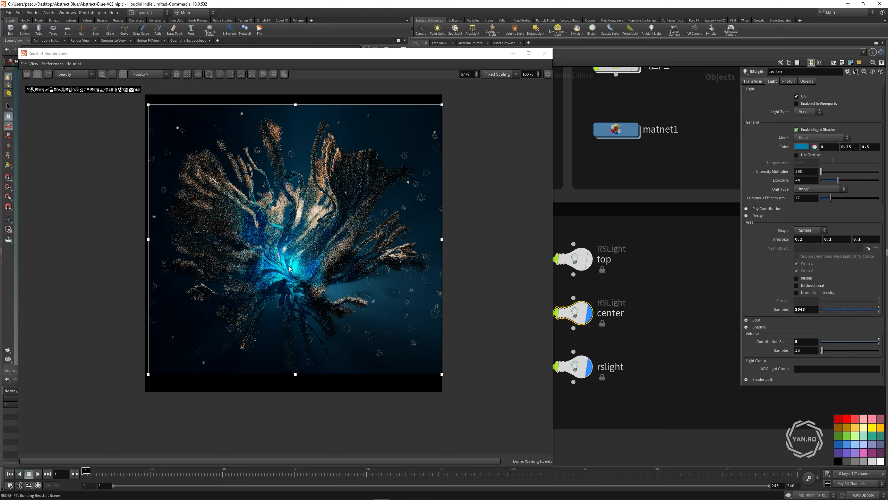
scroll(301, 267, "up", 3)
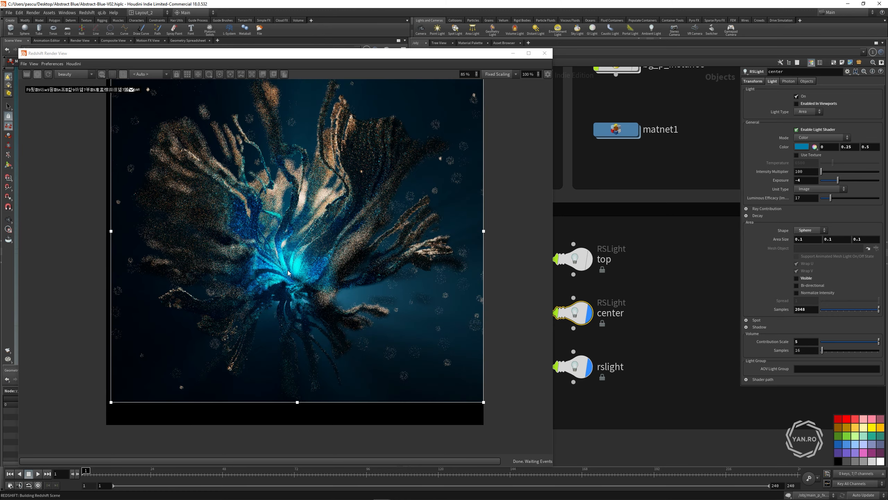
scroll(292, 274, "down", 3)
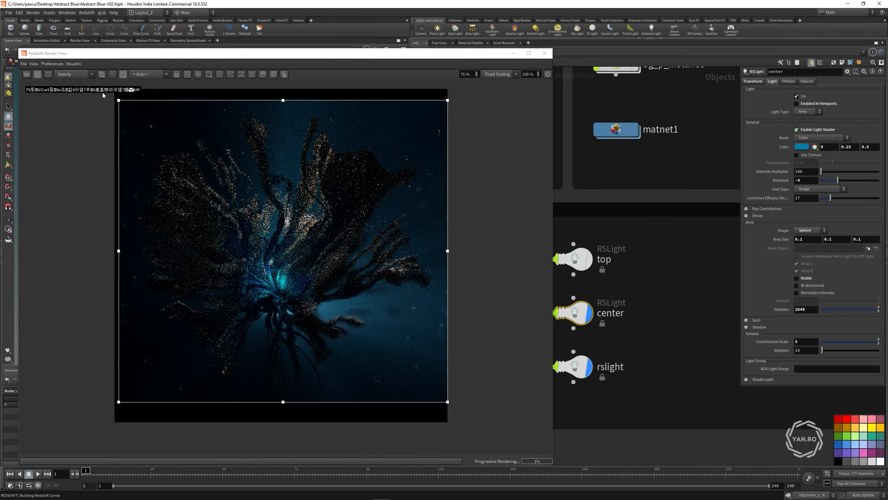
Step: Review the mask, specular, reflection and volume AOVs in the render view, ending on the beauty pass
left_click(81, 74)
left_click(72, 88)
scroll(241, 278, "up", 2)
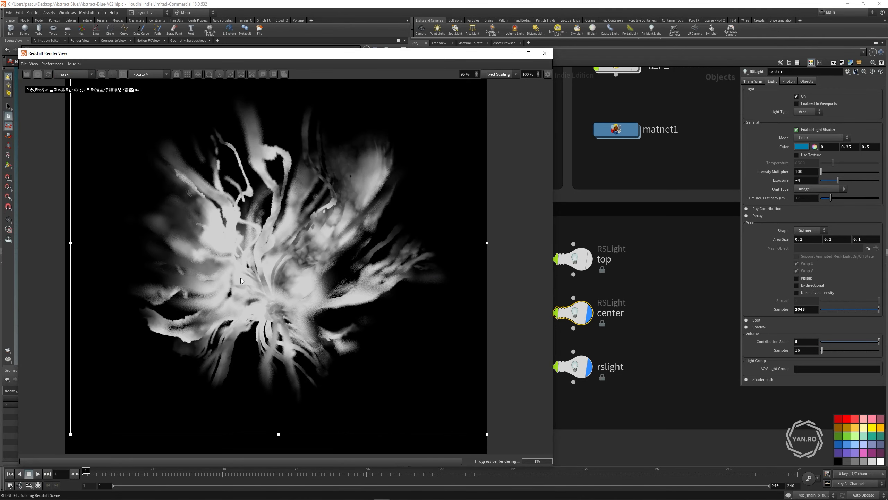
left_click(70, 74)
left_click(72, 93)
left_click(75, 74)
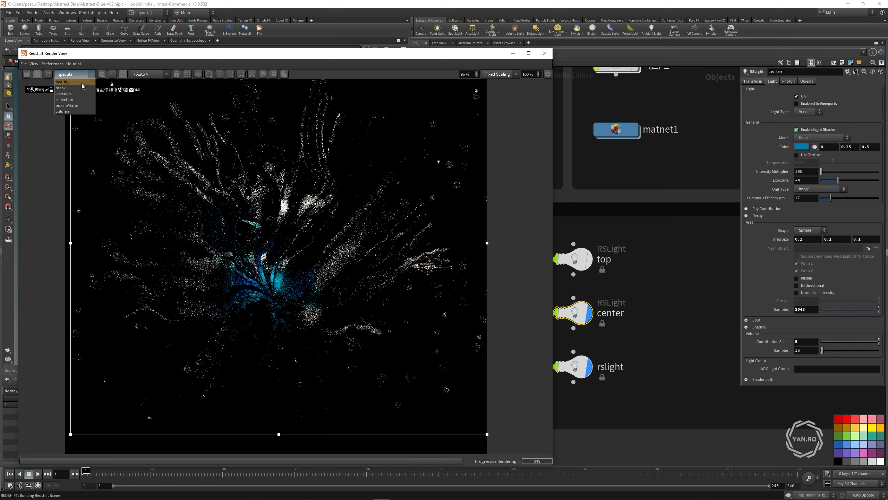
left_click(76, 99)
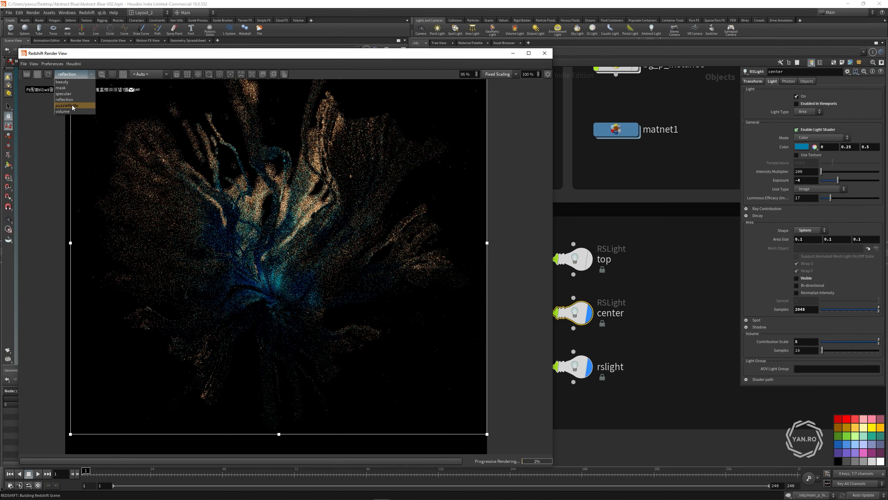
left_click(73, 111)
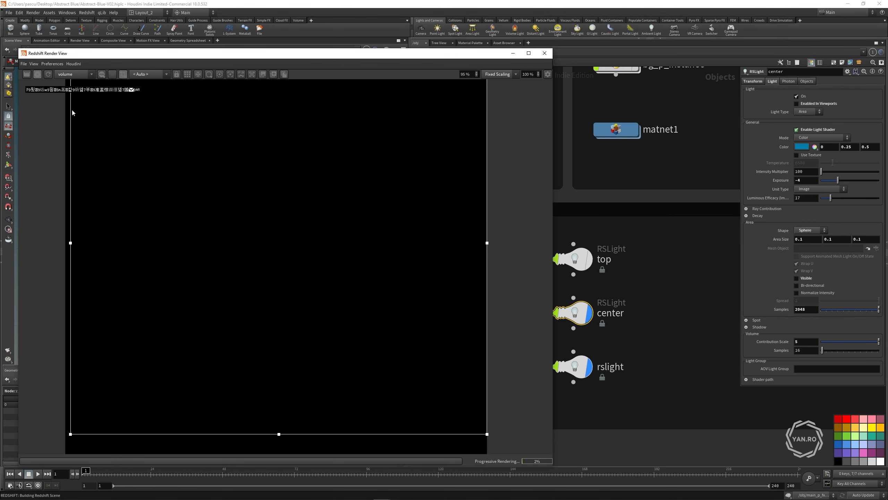
left_click(80, 75)
left_click(75, 82)
scroll(239, 244, "up", 5)
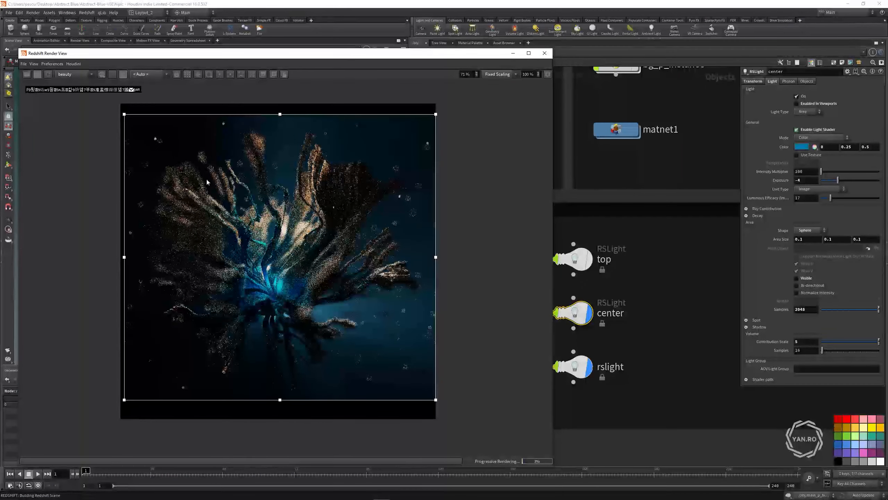
Step: Close the render view and enter the ropnet1 network
left_click(545, 53)
scroll(482, 251, "down", 4)
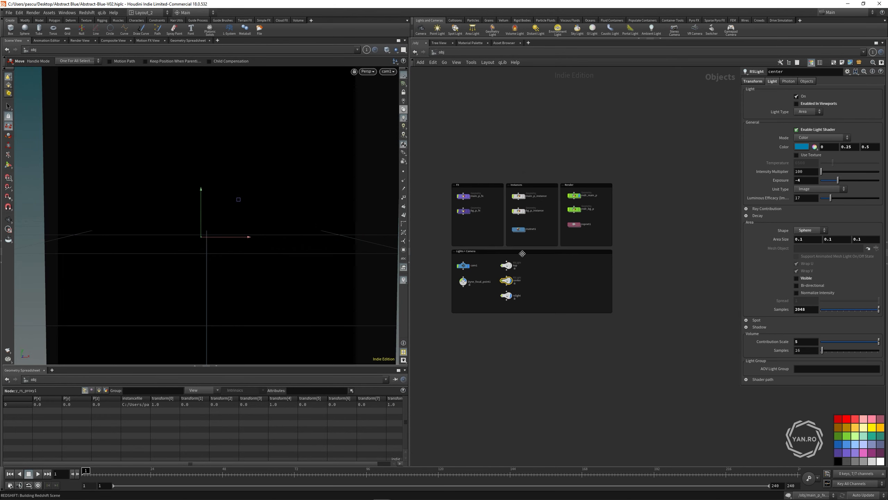
scroll(455, 232, "up", 5)
left_click_drag(427, 243, 423, 231)
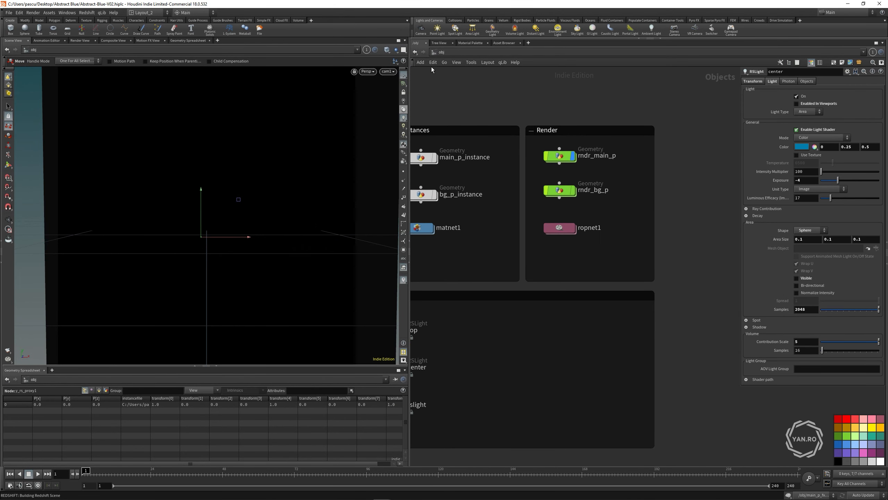
double_click(552, 226)
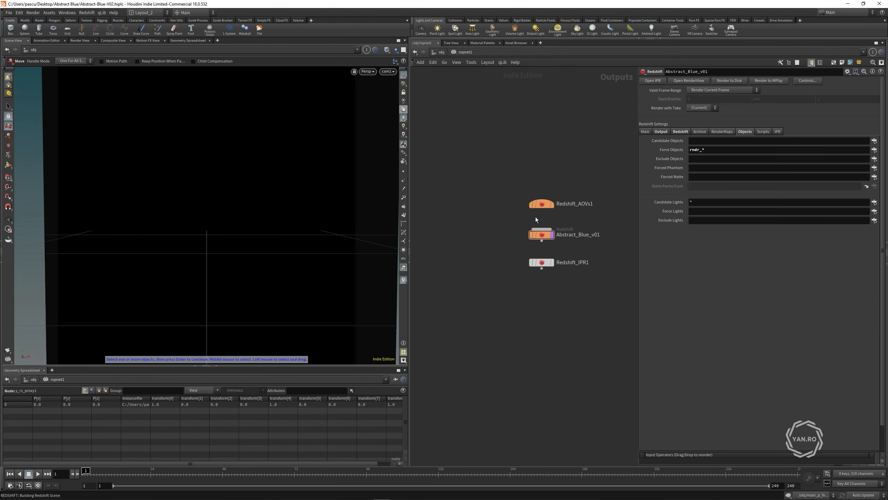
Step: Set Abstract_Blue_v01's denoise engine to Altus dual pass and enable Save Additional Buffers
left_click(681, 132)
left_click(728, 141)
left_click(711, 150)
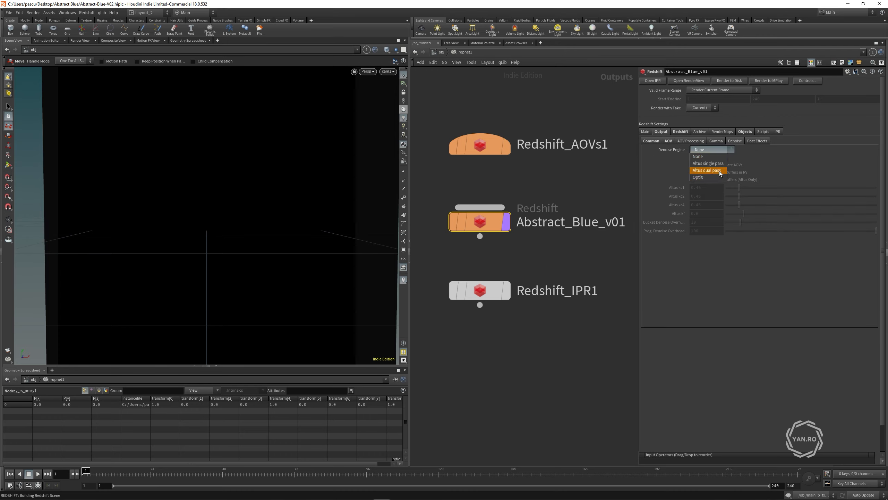
left_click(704, 170)
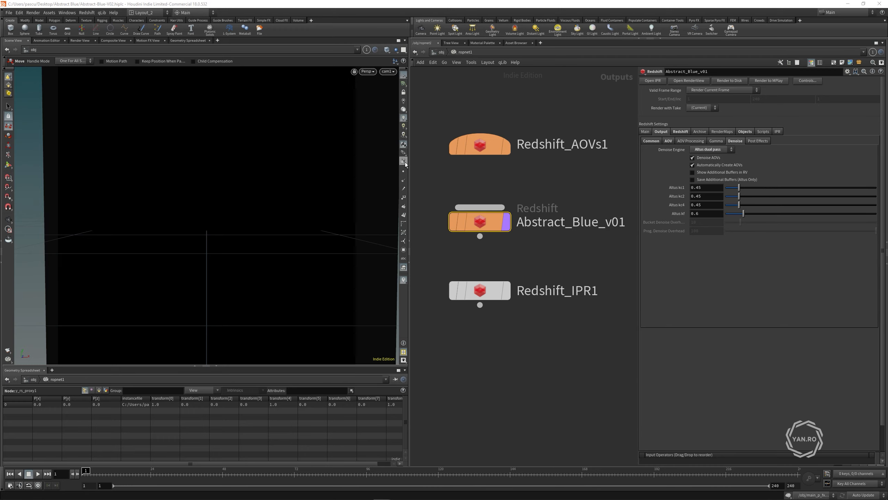
left_click_drag(409, 165, 386, 164)
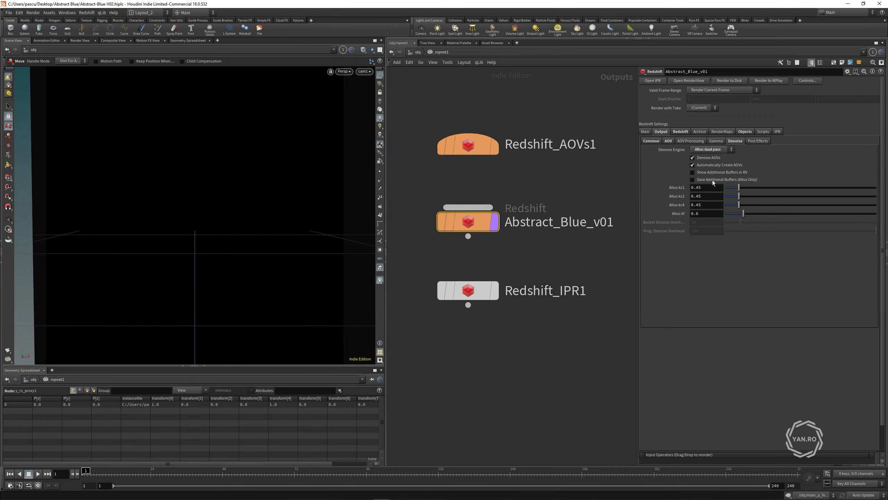
left_click(703, 179)
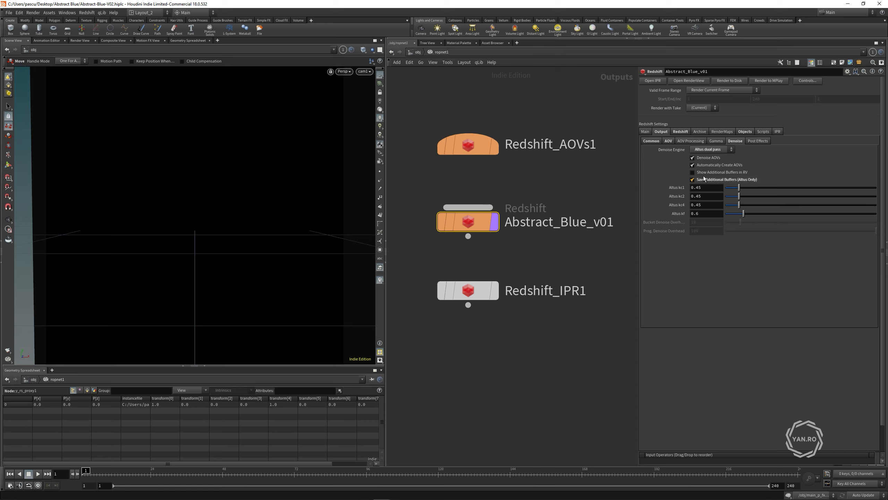
left_click(712, 158)
Step: Set the unified sampling Adaptive Error Threshold of Abstract_Blue_v01 to 0.085
left_click(655, 141)
left_click_drag(532, 188, 437, 235)
left_click(667, 140)
left_click(653, 142)
left_click(677, 132)
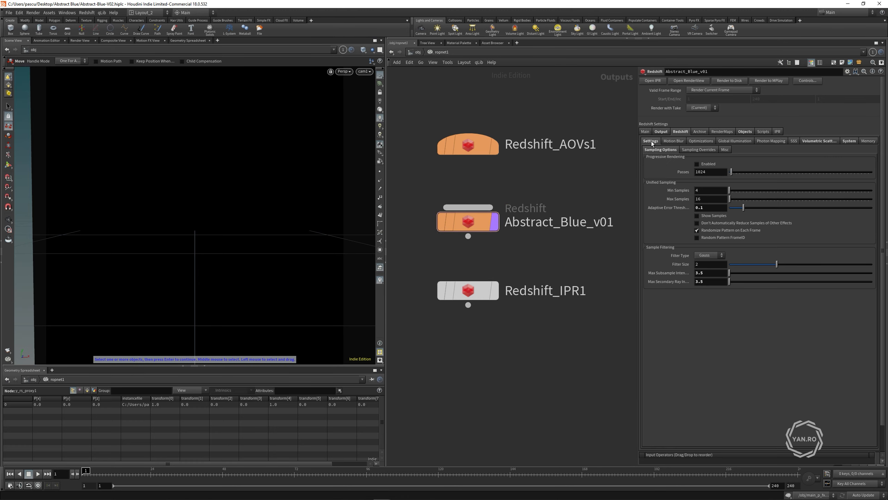
left_click(700, 207)
type("85")
key("Return")
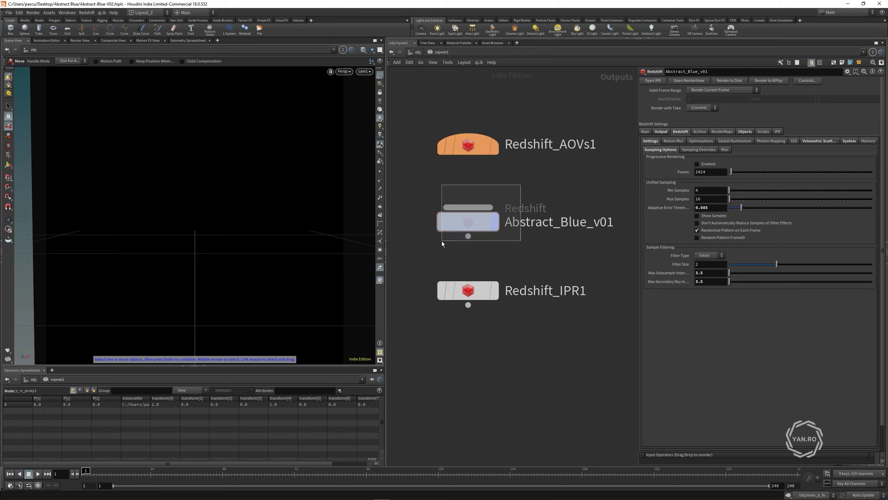
Step: Reopen the Redshift render view and shrink the render region to a wide band across the structure's center
left_click(86, 12)
left_click(99, 40)
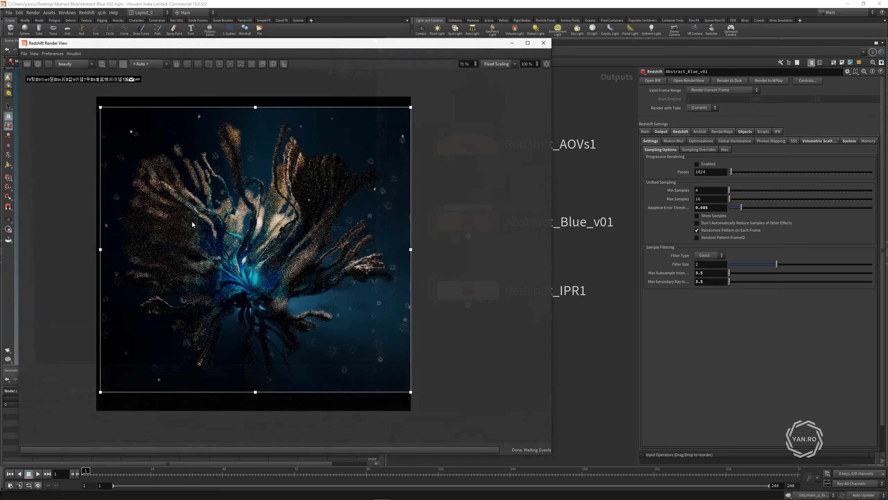
left_click_drag(413, 103, 359, 201)
left_click_drag(246, 315, 285, 283)
left_click_drag(145, 169, 159, 252)
left_click_drag(254, 275, 245, 228)
scroll(297, 262, "up", 2)
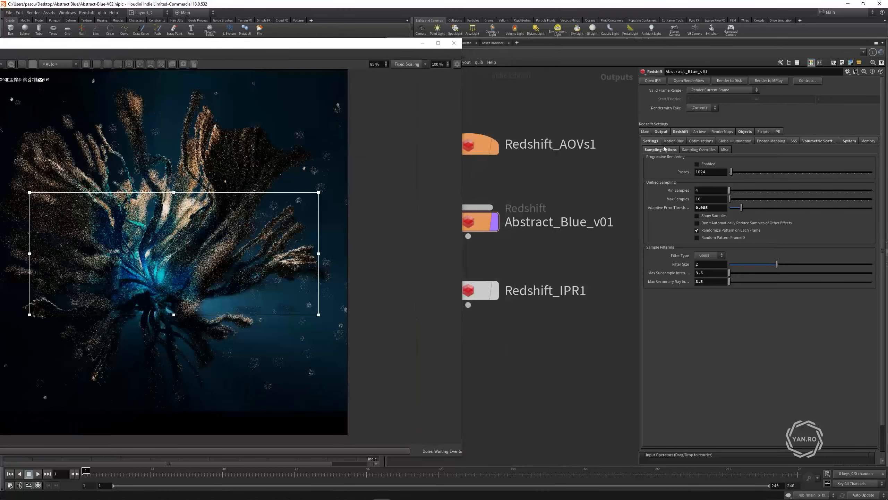
Step: Override Abstract_Blue_v01's camera resolution with a user-specified resolution of 1920 by 1920
left_click(660, 132)
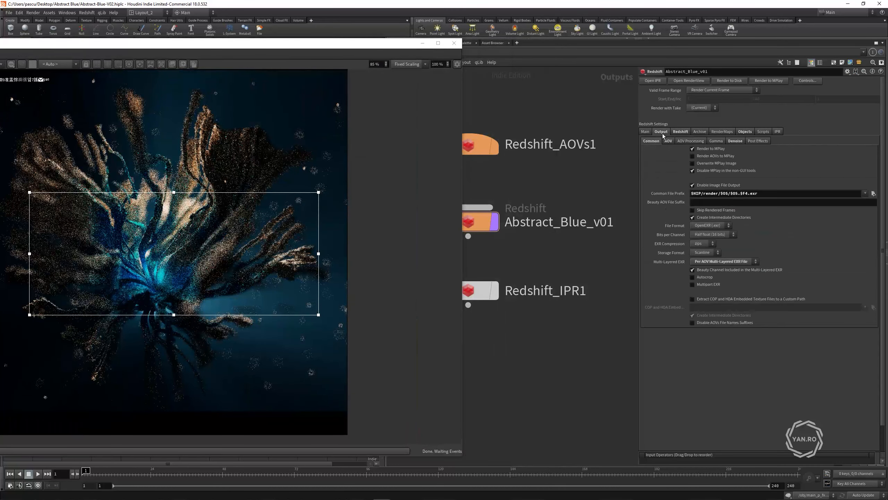
left_click(646, 131)
left_click(691, 156)
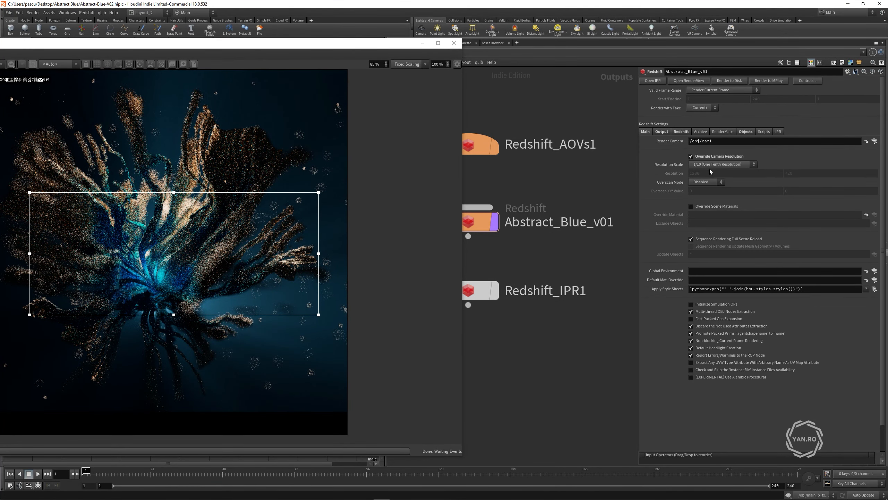
left_click(714, 165)
left_click(716, 220)
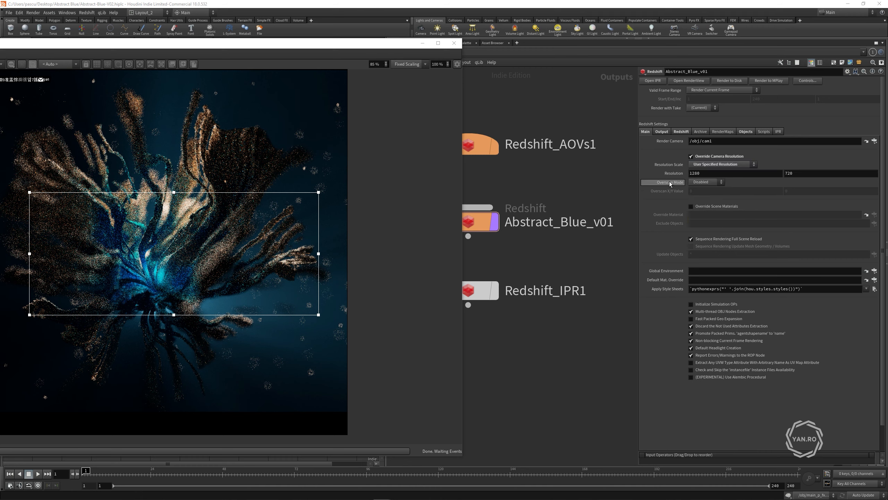
key("Tab")
type("19")
key("Tab")
type("1920")
key("Return")
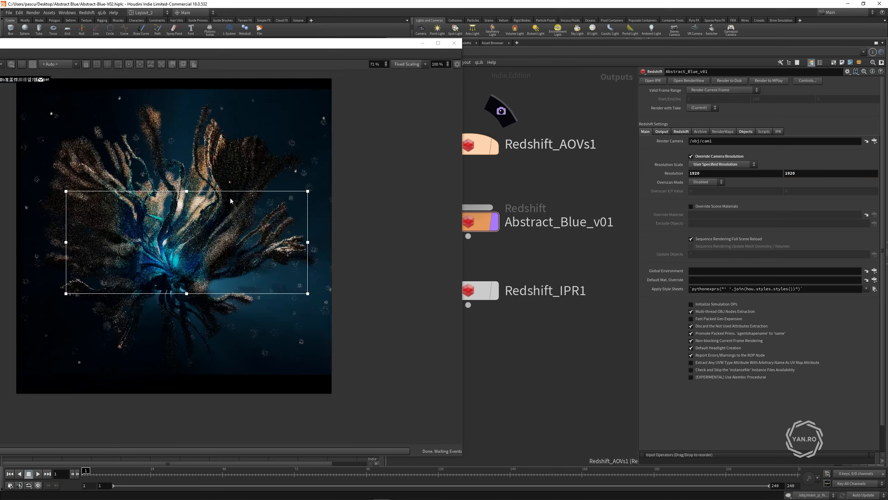
Step: Bring the render view fully on screen, start a new render, and inspect the cropped region
left_click_drag(100, 46, 259, 43)
left_click(104, 61)
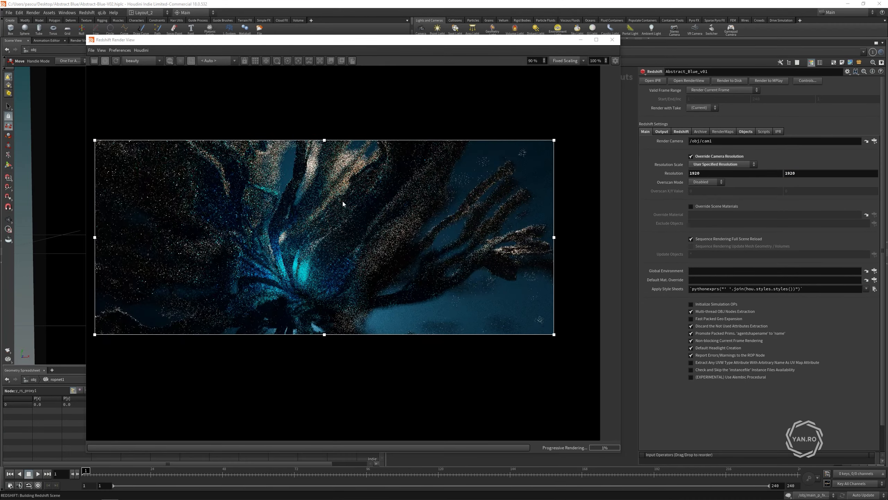
scroll(344, 201, "down", 2)
scroll(284, 199, "up", 1)
scroll(287, 220, "up", 1)
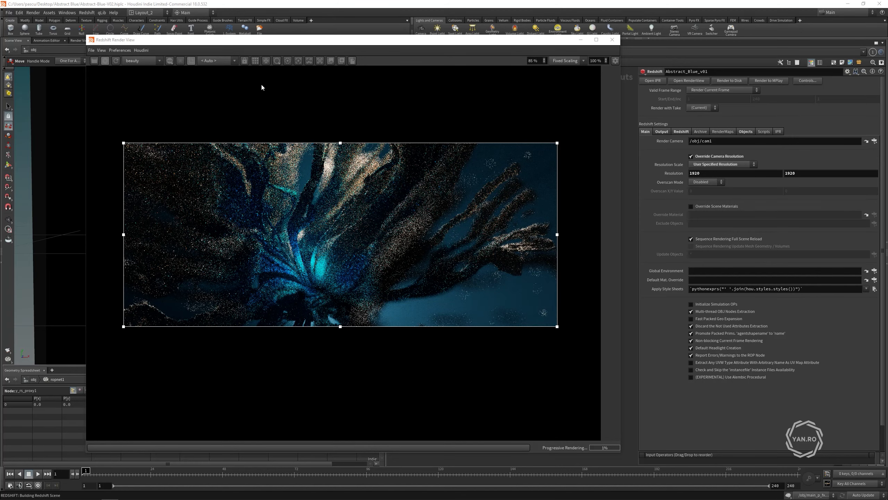
Step: Switch the render view from progressive to bucket rendering and render the cropped region
left_click(255, 62)
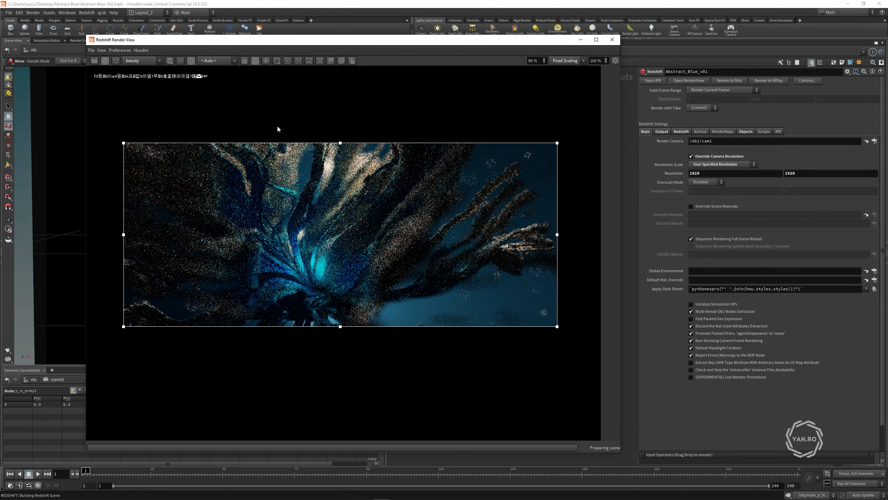
scroll(289, 128, "up", 1)
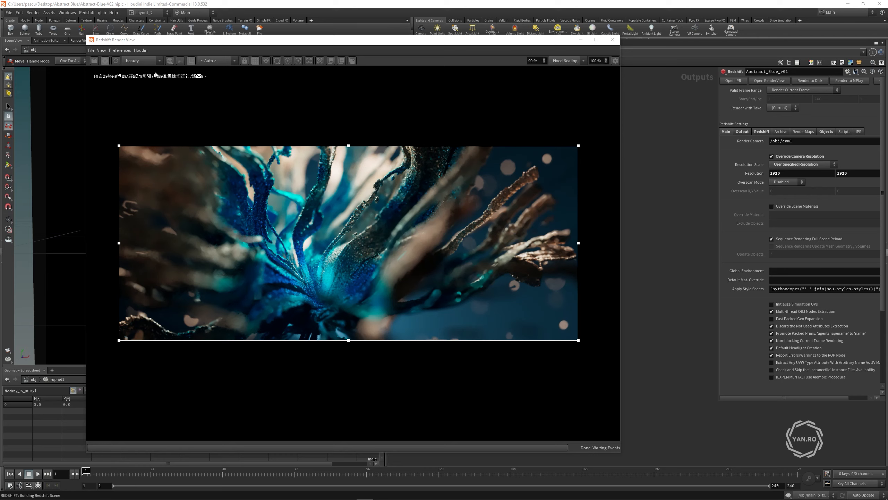
Step: Display the Beauty_Noisy1 pass in the render view and inspect the grain in the blurred and central areas up close
left_click(147, 62)
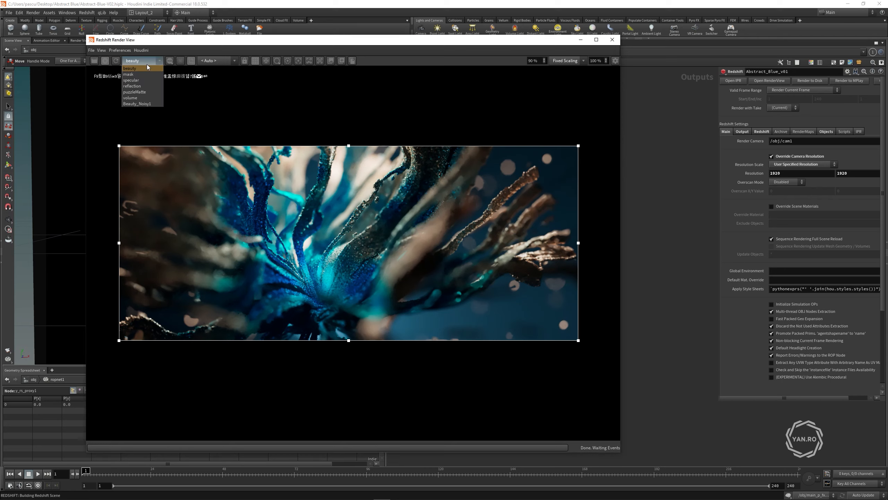
left_click(136, 104)
scroll(341, 217, "up", 5)
scroll(278, 215, "down", 5)
scroll(138, 220, "up", 5)
scroll(140, 220, "down", 4)
scroll(183, 210, "up", 2)
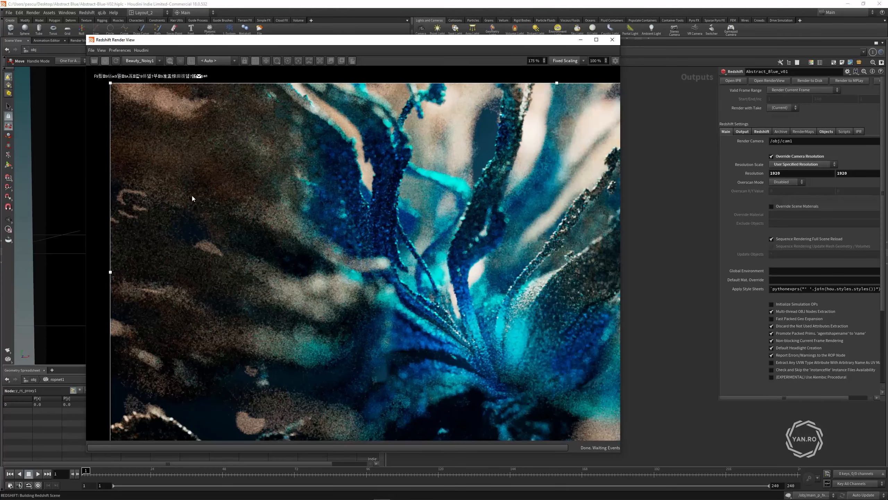
Step: Compare the denoised beauty pass with the Beauty_Noisy1 pass, both close up and across the whole cropped region
left_click(151, 61)
left_click(143, 66)
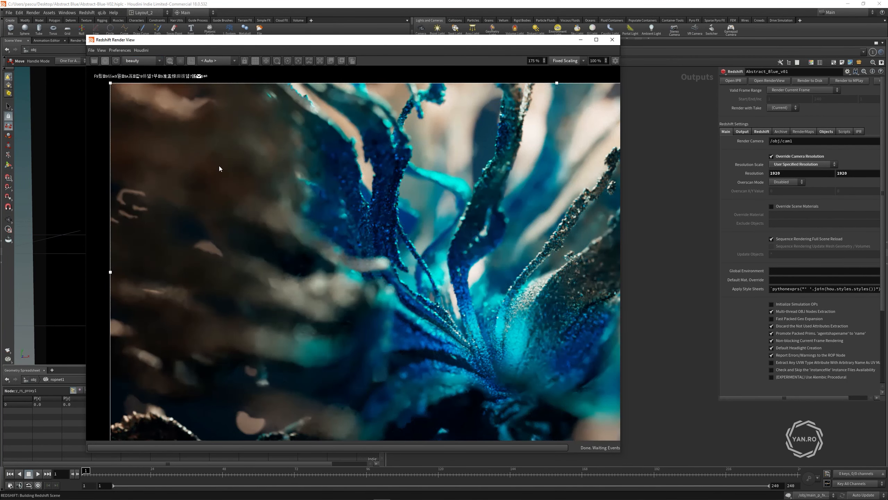
scroll(204, 156, "down", 4)
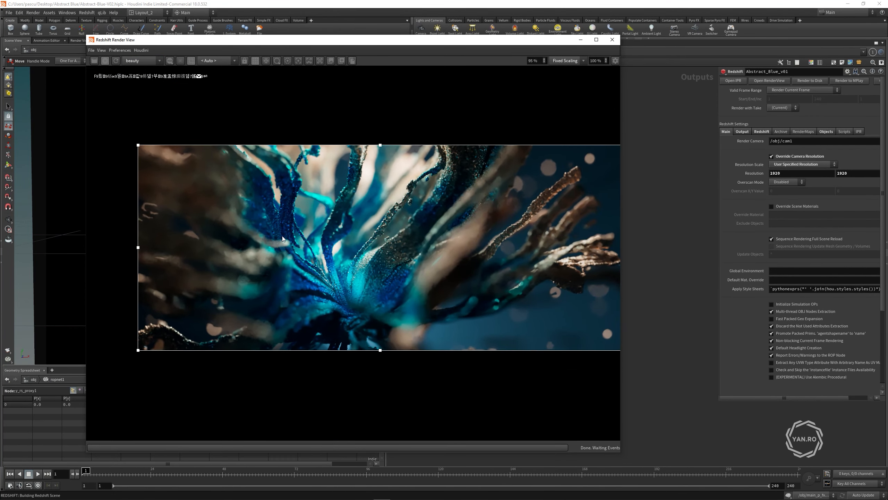
scroll(203, 188, "down", 1)
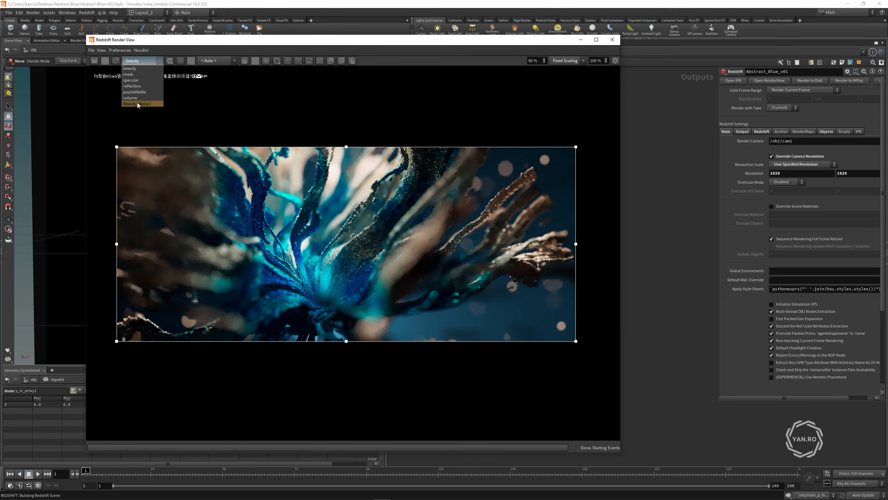
left_click(137, 104)
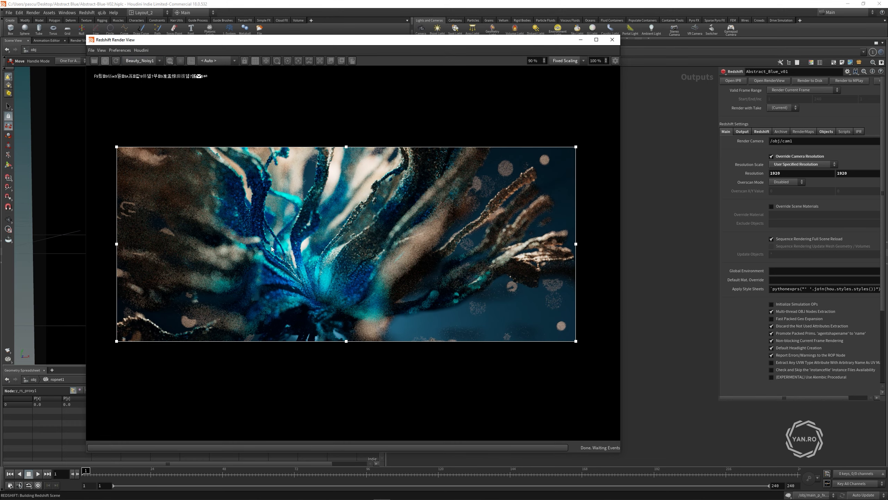
scroll(508, 272, "down", 1)
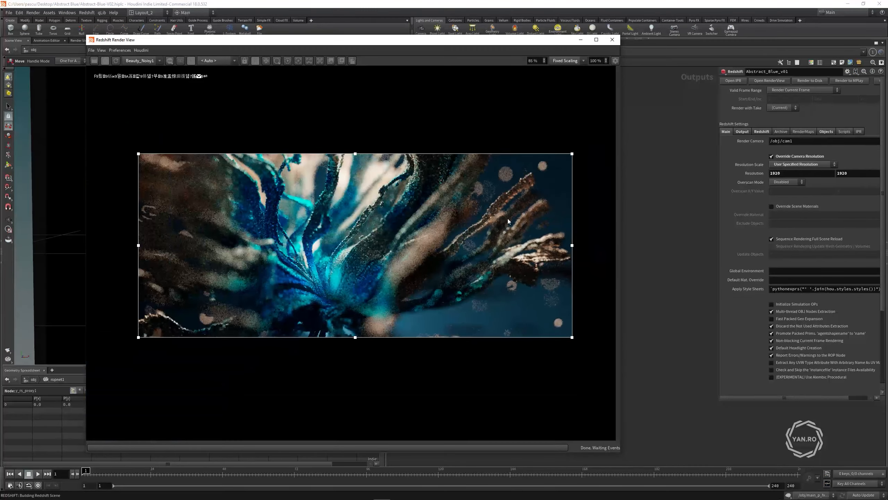